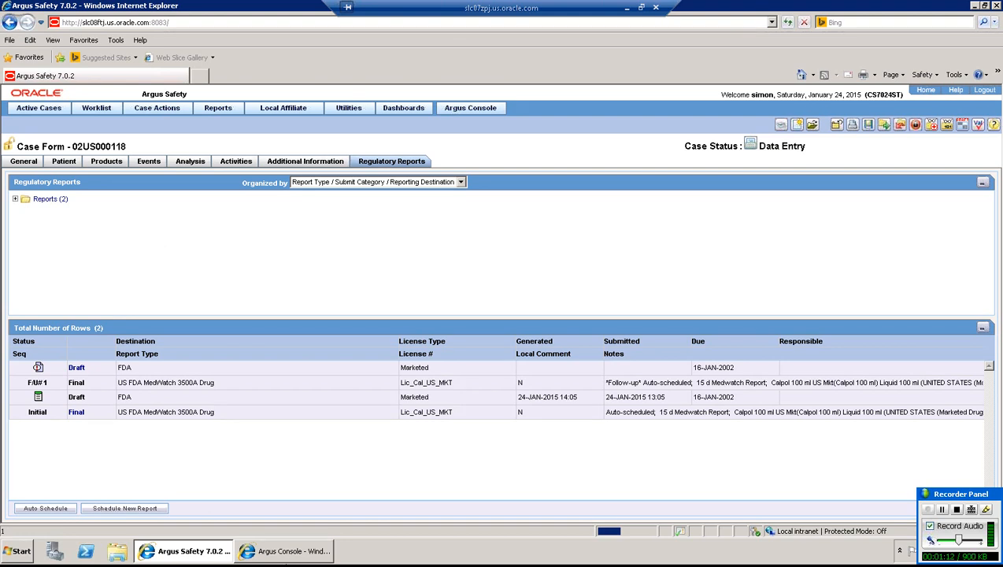
# - From the Regulatory Reports tab of case 02US000118, show the list of open Argus Console windows
pyautogui.click(279, 556)
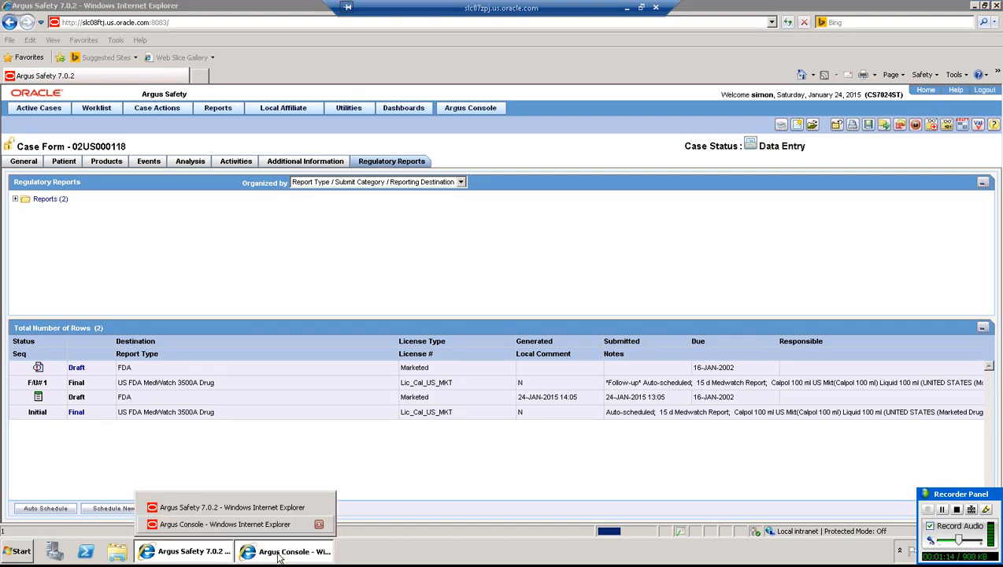
# - Bring Argus Console forward and open the User Sites code list under Access Management > Argus > Sites
pyautogui.click(271, 523)
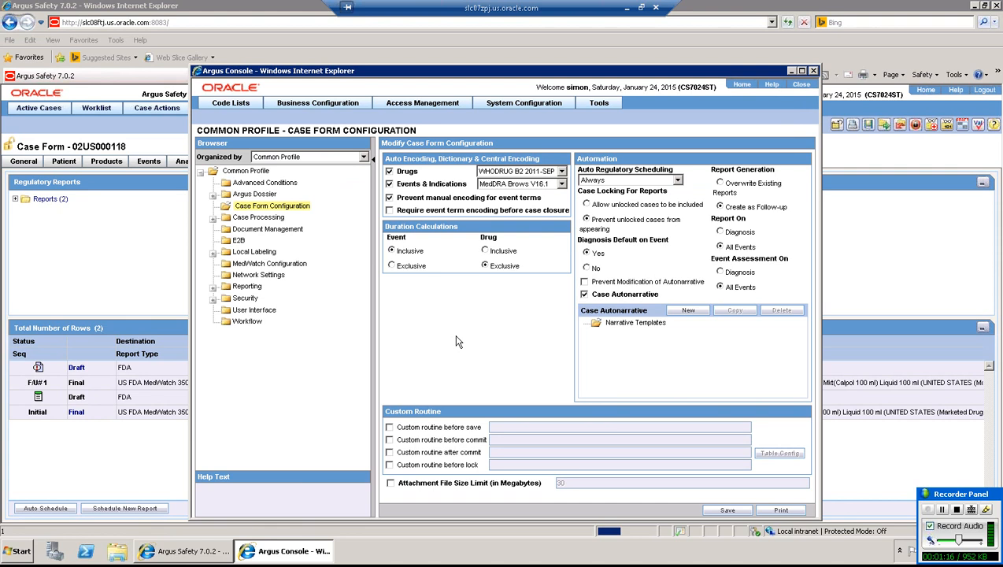
pyautogui.moveTo(426, 105)
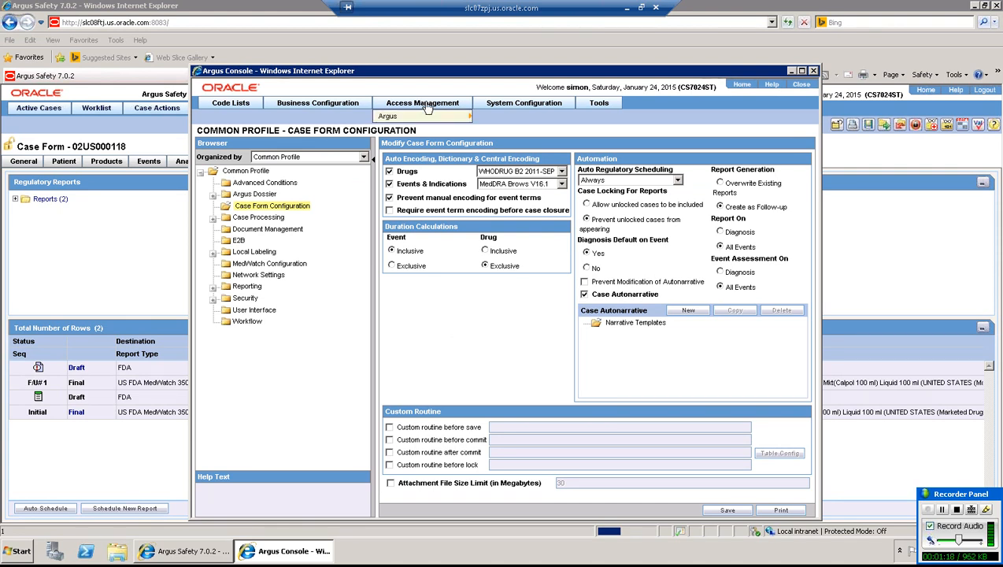
pyautogui.moveTo(449, 117)
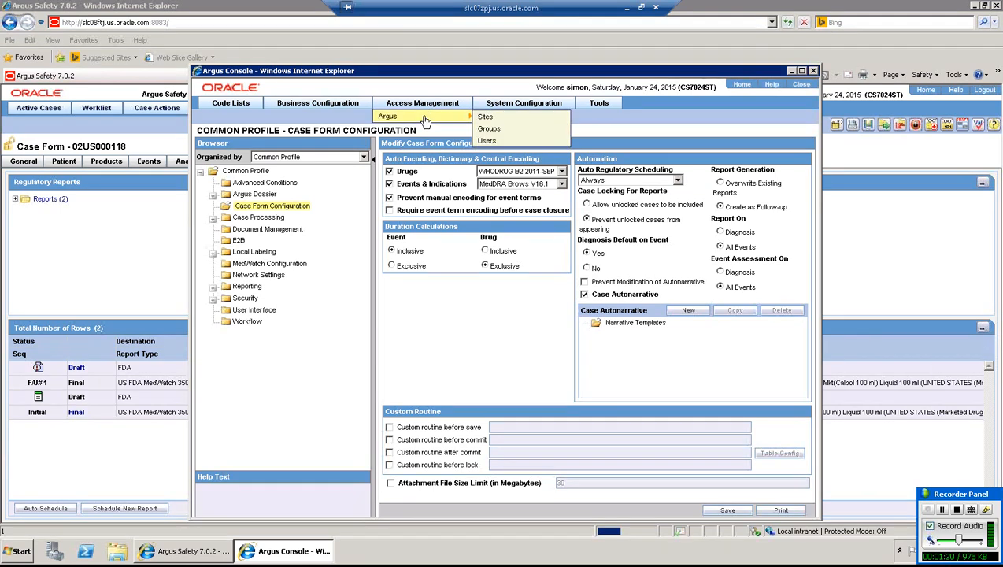
pyautogui.click(486, 118)
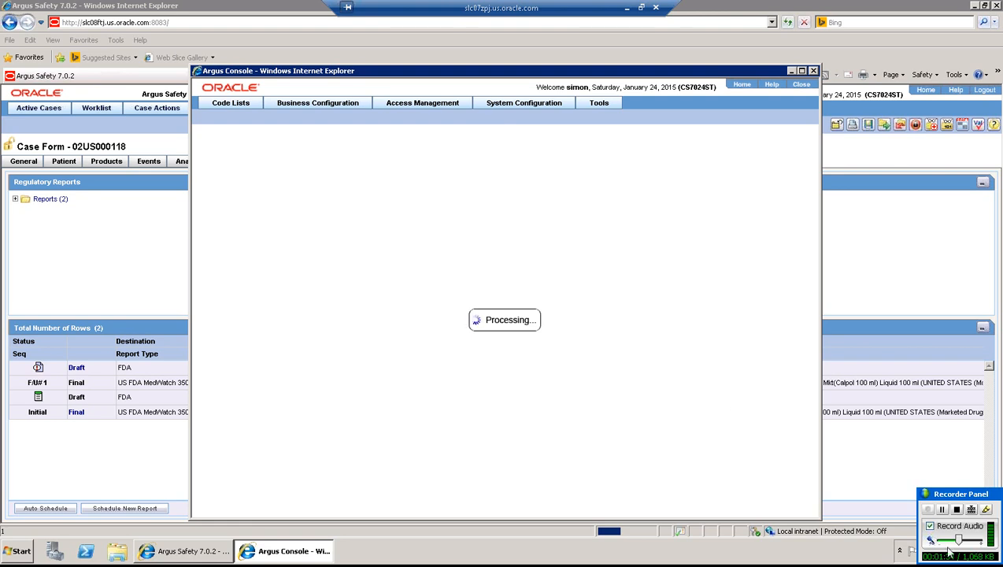
pyautogui.click(943, 510)
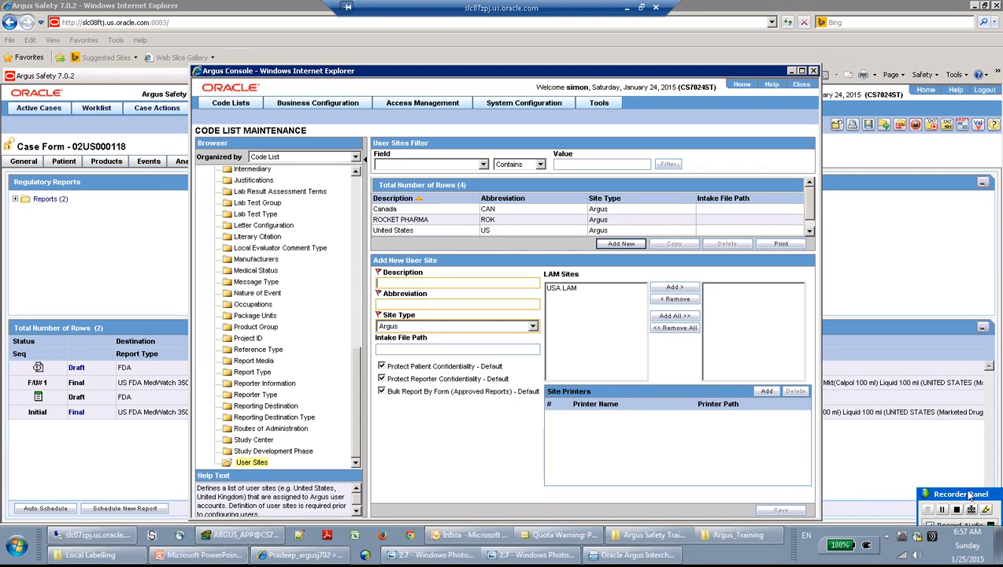
# - Load the ROCKET PHARMA user site (ROK, Argus, Pdf printer at 1.1.1.1) for editing
pyautogui.moveTo(965, 493); pyautogui.dragTo(936, 11)
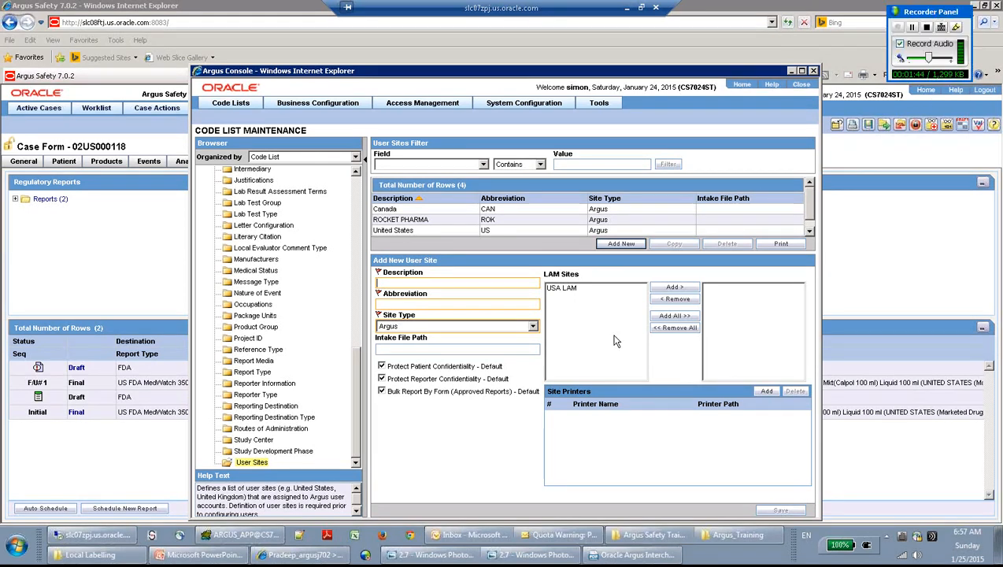
pyautogui.click(405, 229)
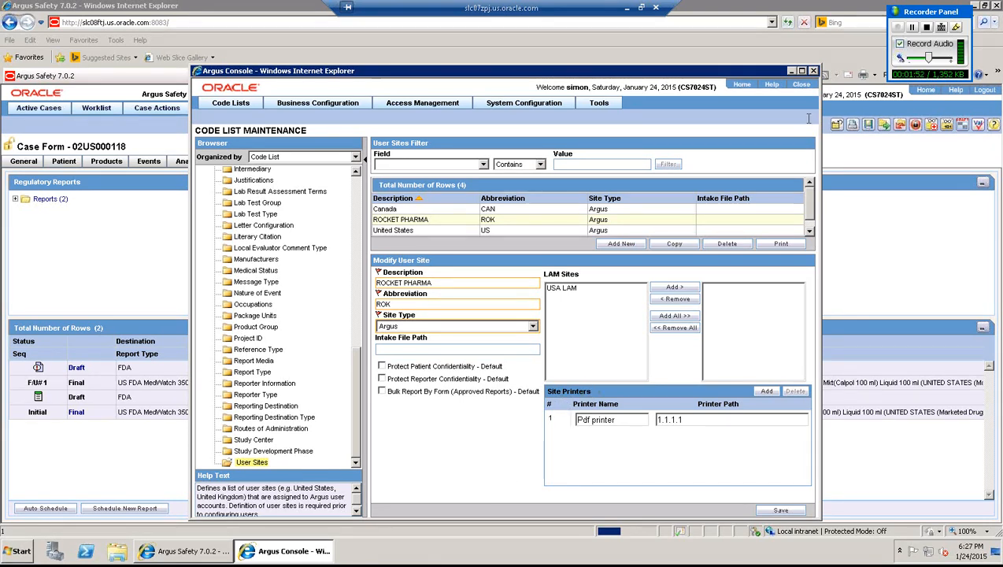
pyautogui.click(910, 27)
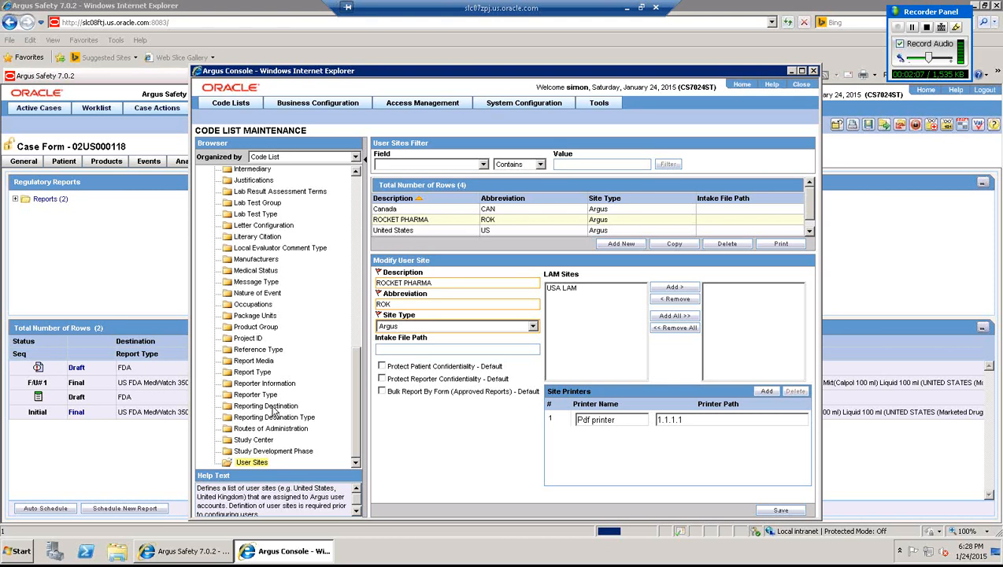
# - Check that the FDA reporting destination's preferred method is Fax, then return to Argus Safety
pyautogui.click(273, 408)
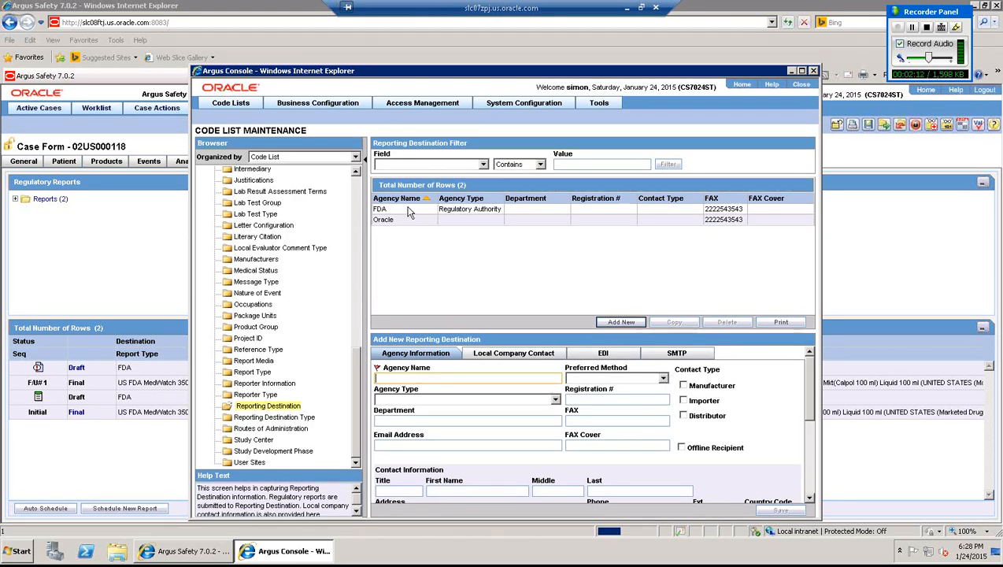
pyautogui.click(408, 210)
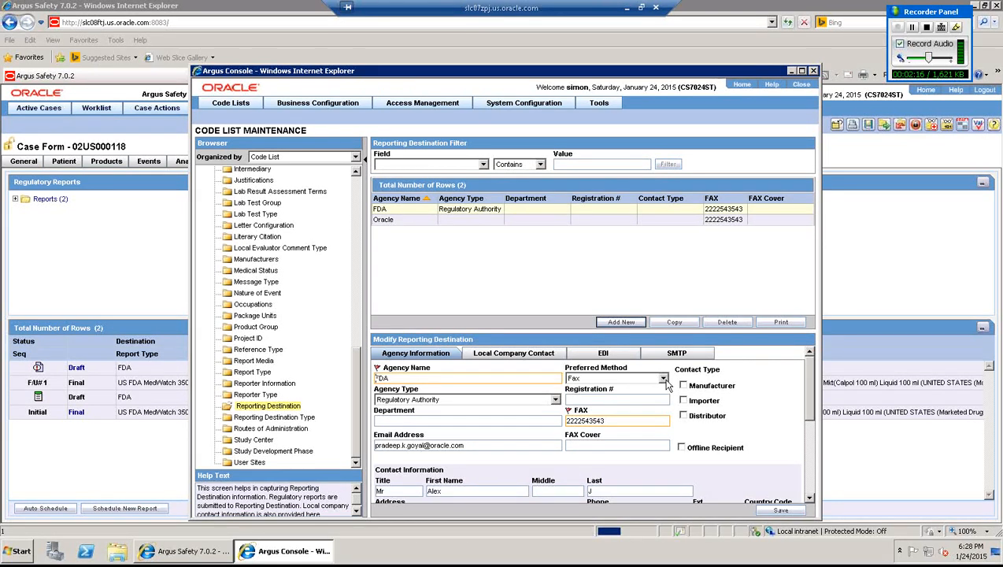
pyautogui.click(664, 378)
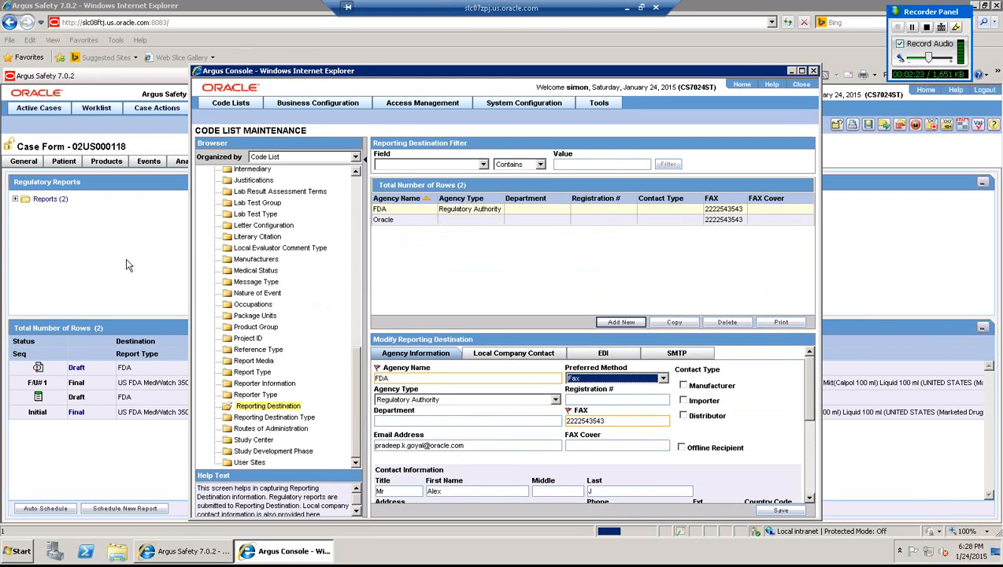
pyautogui.hotkey('alt', 'Tab')
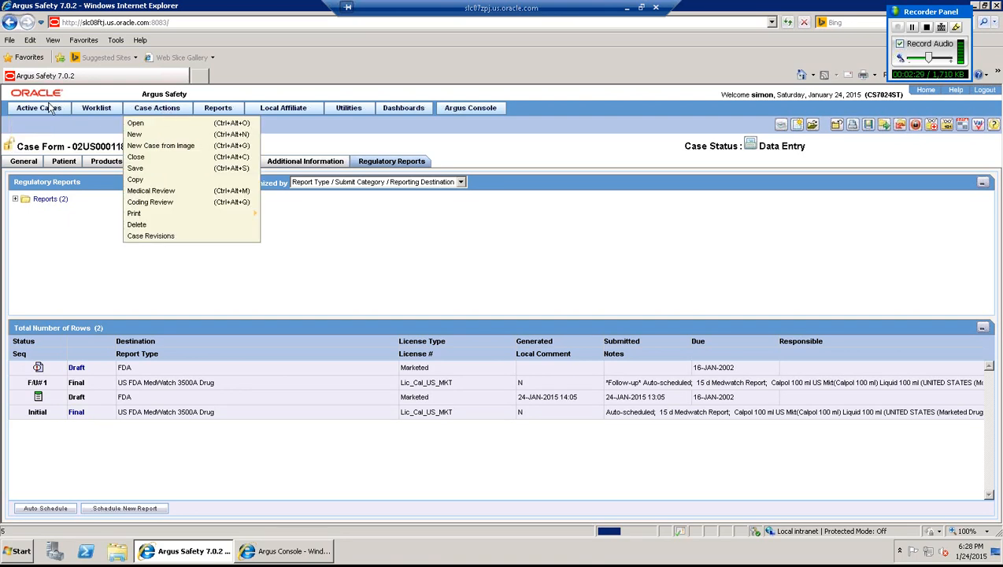
# - Open case 02US000111 from Active Cases > Last Access Cases
pyautogui.moveTo(47, 148)
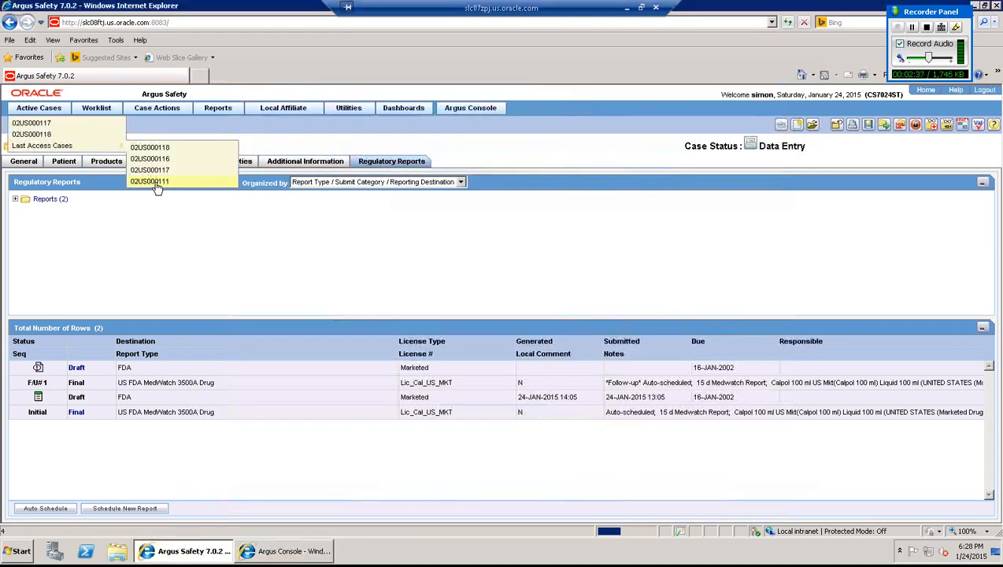
pyautogui.click(156, 182)
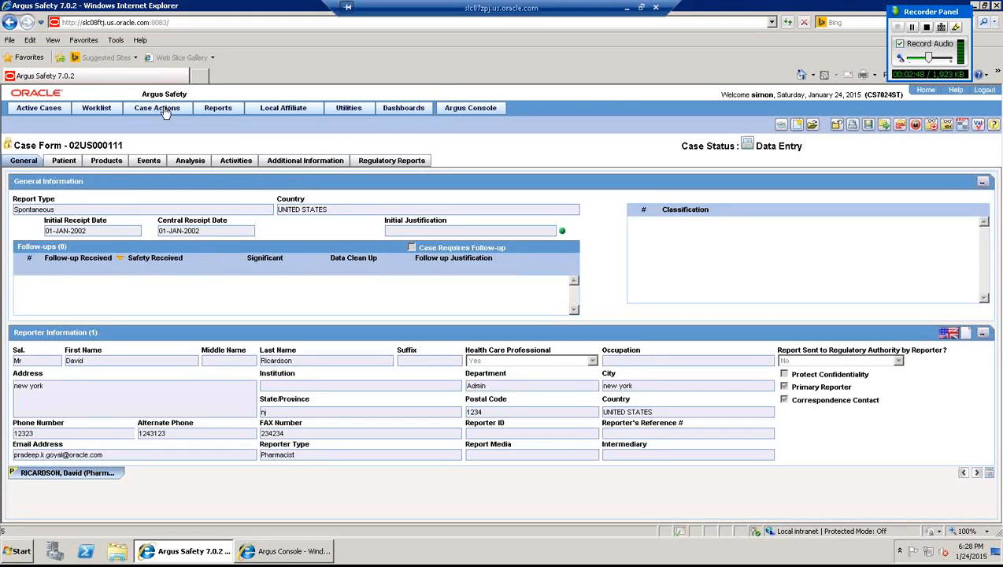
# - Copy case 02US000111 with every section selected, creating case 02US000119
pyautogui.moveTo(162, 111)
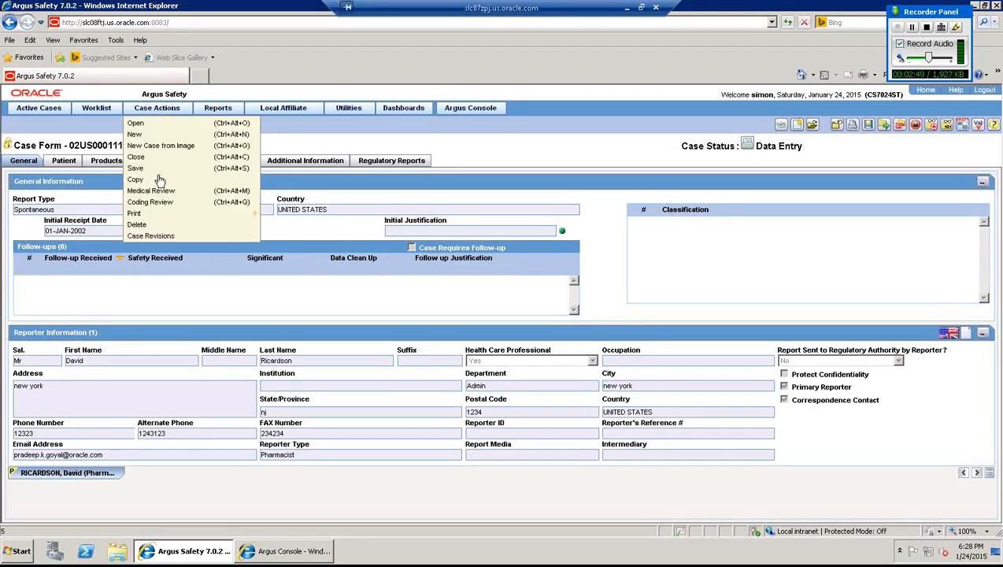
pyautogui.click(157, 180)
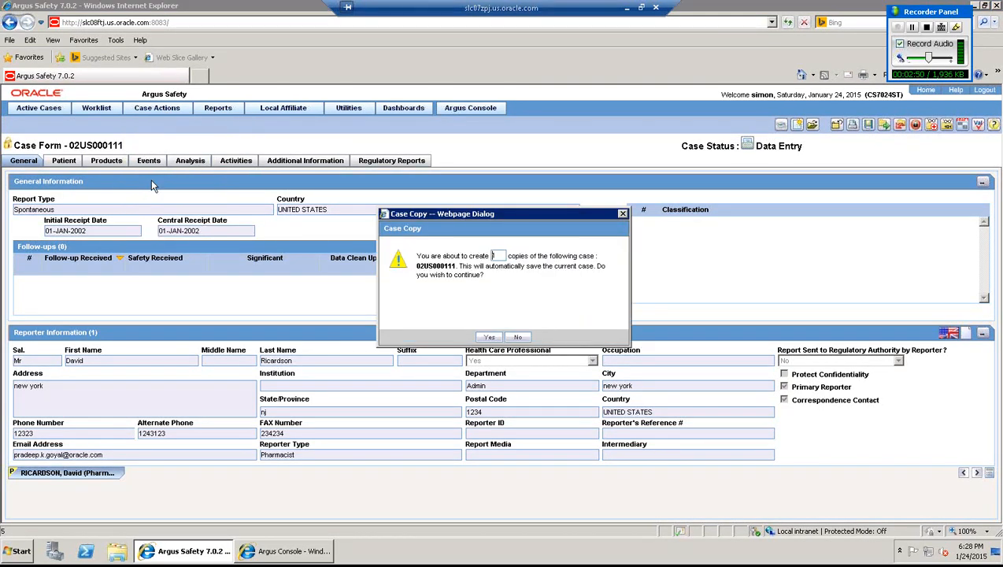
pyautogui.click(488, 338)
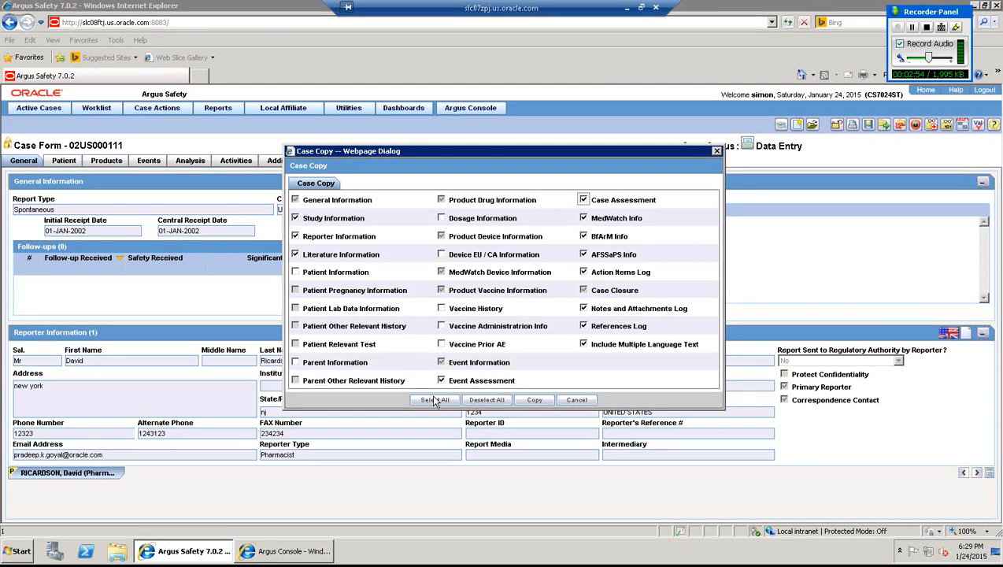
pyautogui.click(433, 401)
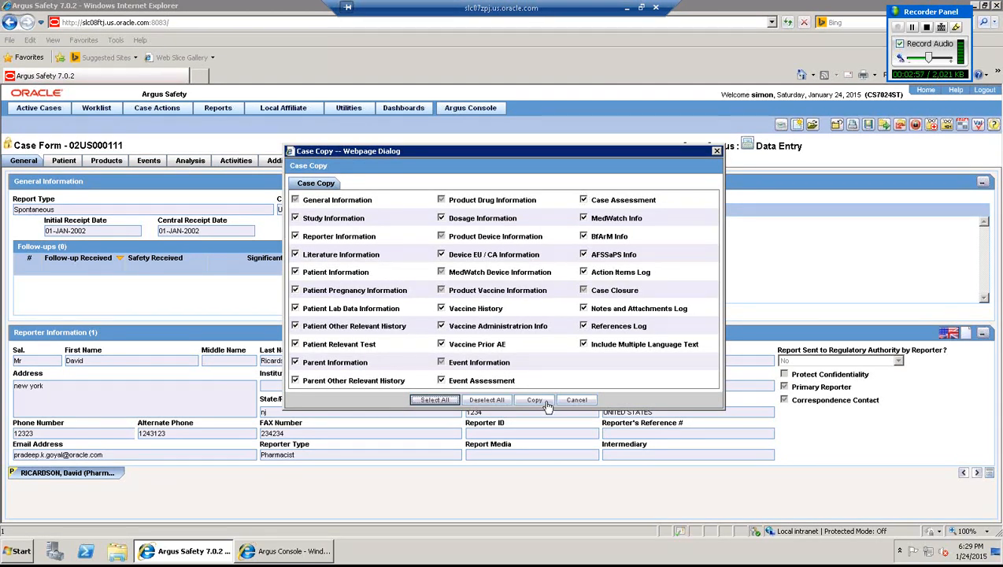
pyautogui.click(547, 404)
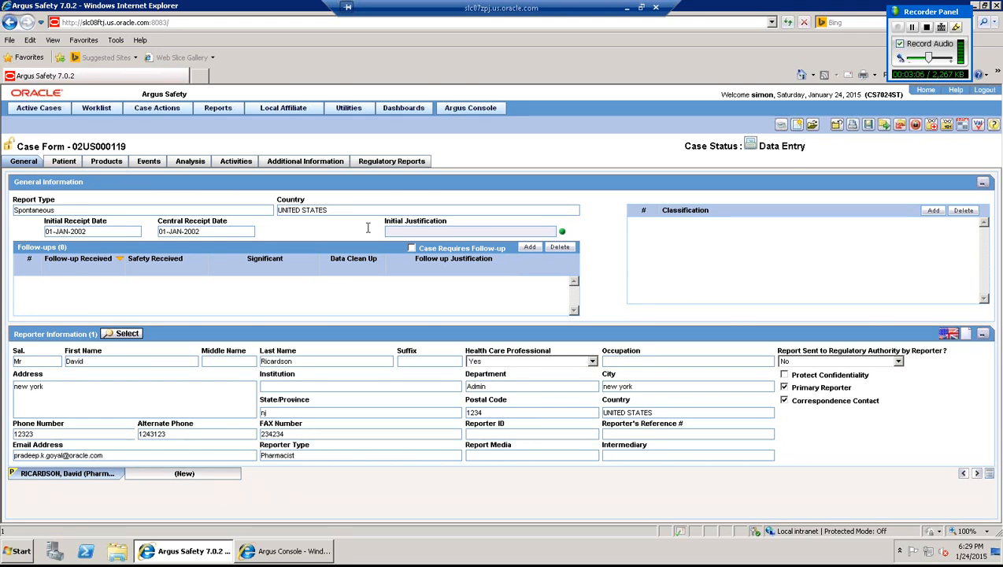
# - Auto-schedule a draft FDA MedWatch 3500A Drug report due 16-JAN-2002 for case 02US000119
pyautogui.click(402, 163)
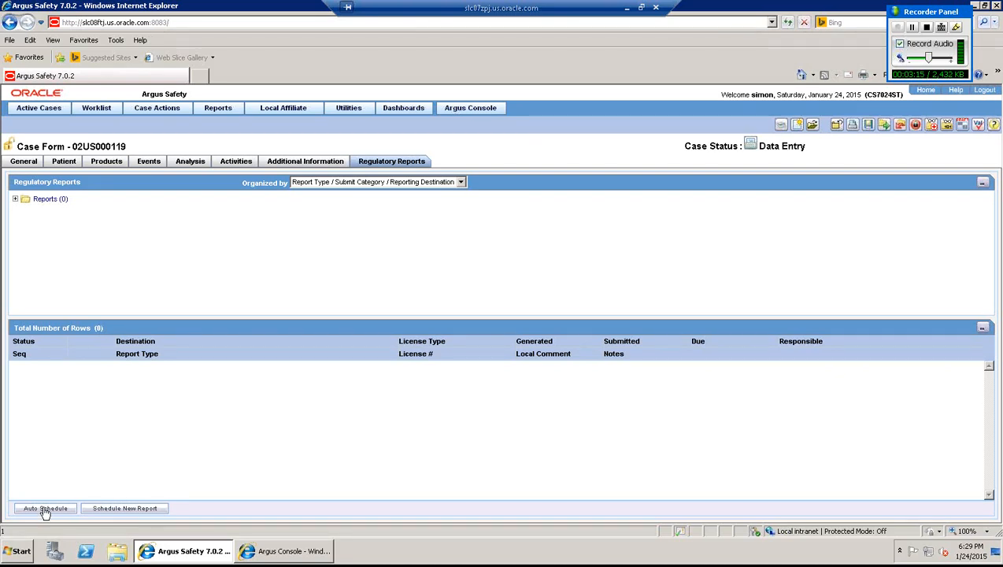
pyautogui.click(45, 509)
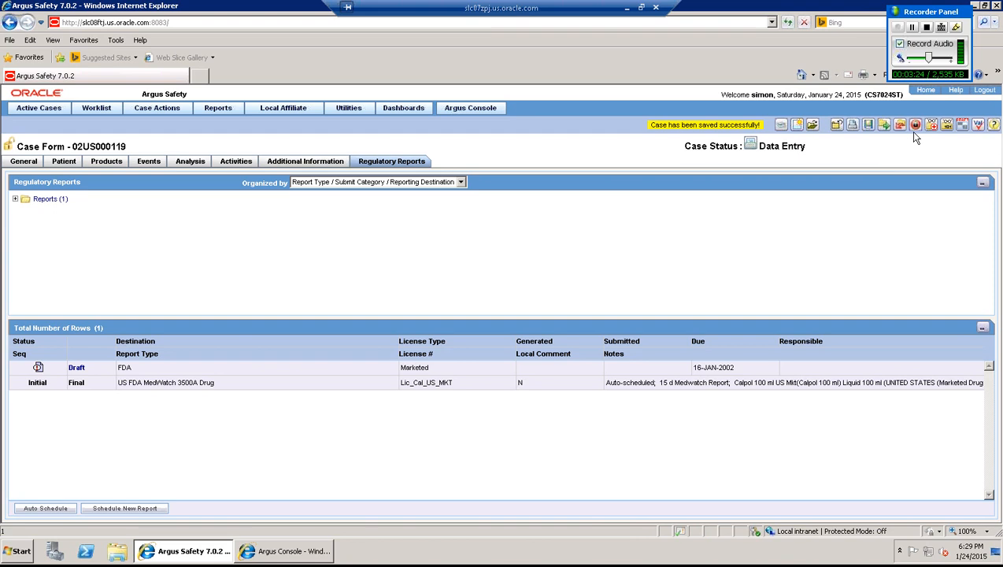
# - Lock case 02US000119 using the account password and the note 'case locked'
pyautogui.click(915, 129)
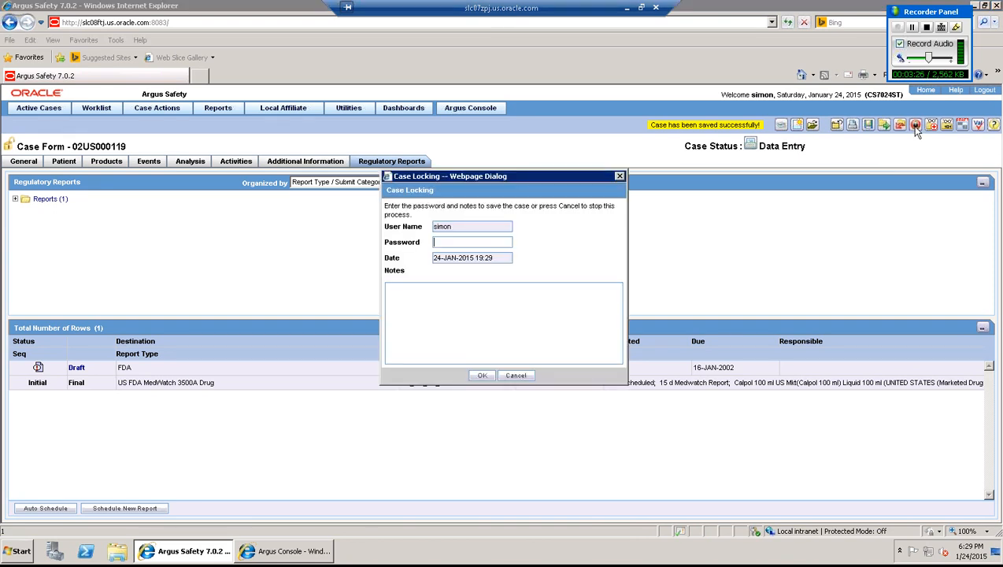
pyautogui.press('BackSpace')
pyautogui.press('BackSpace')
pyautogui.click(482, 375)
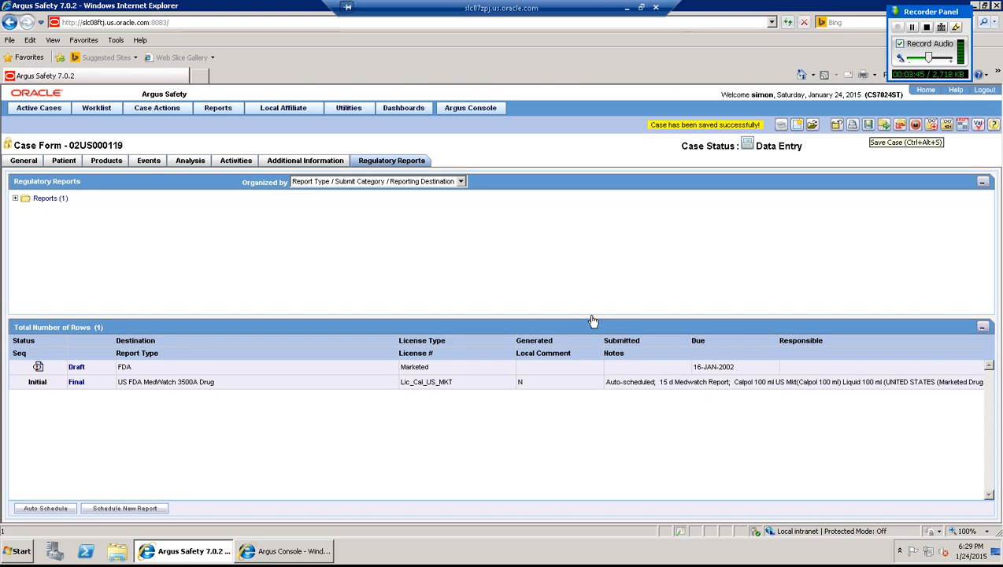
# - Preview the draft MedWatch 3500A report as a PDF, close it, and copy case number 02US000119
pyautogui.click(509, 370)
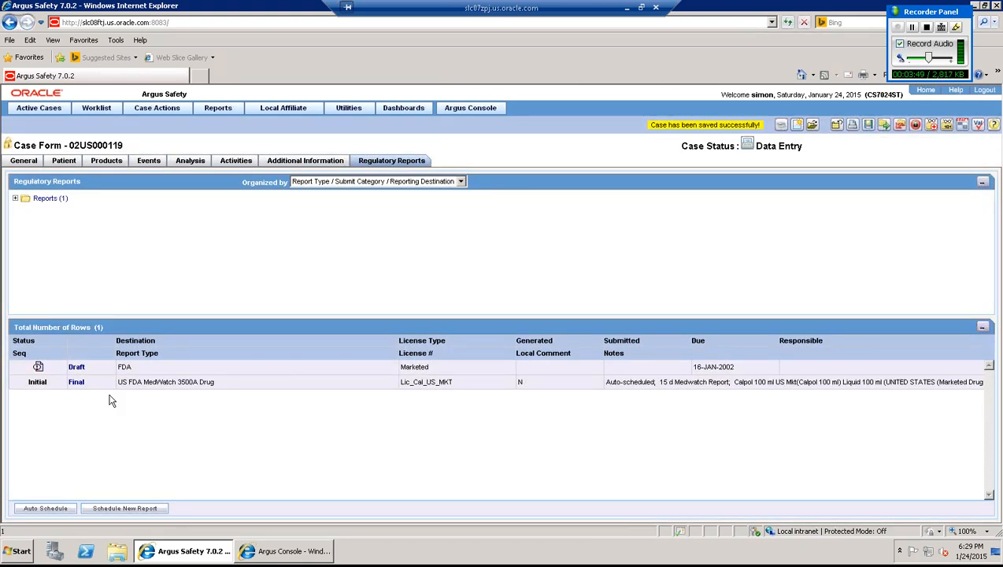
pyautogui.click(77, 382)
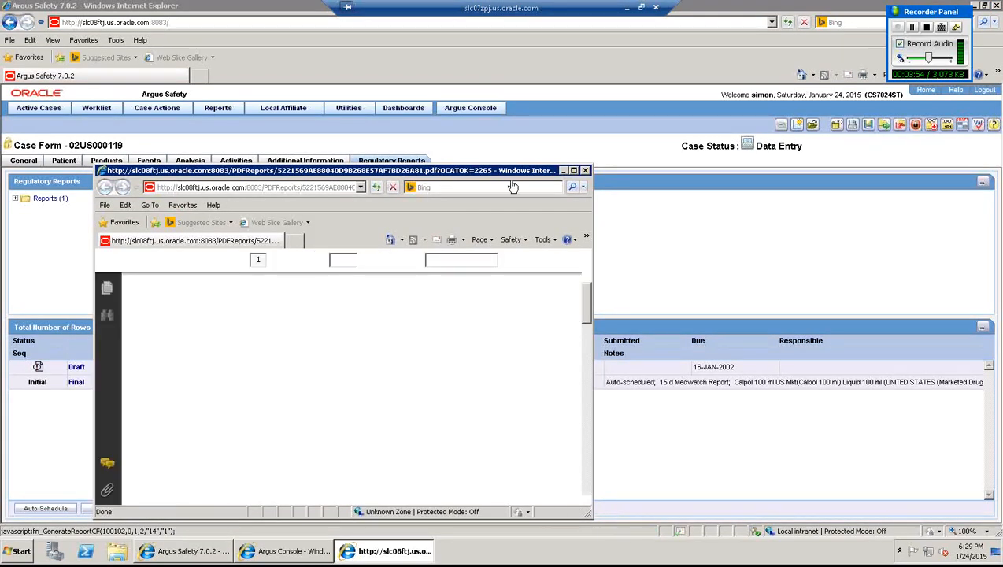
pyautogui.click(586, 171)
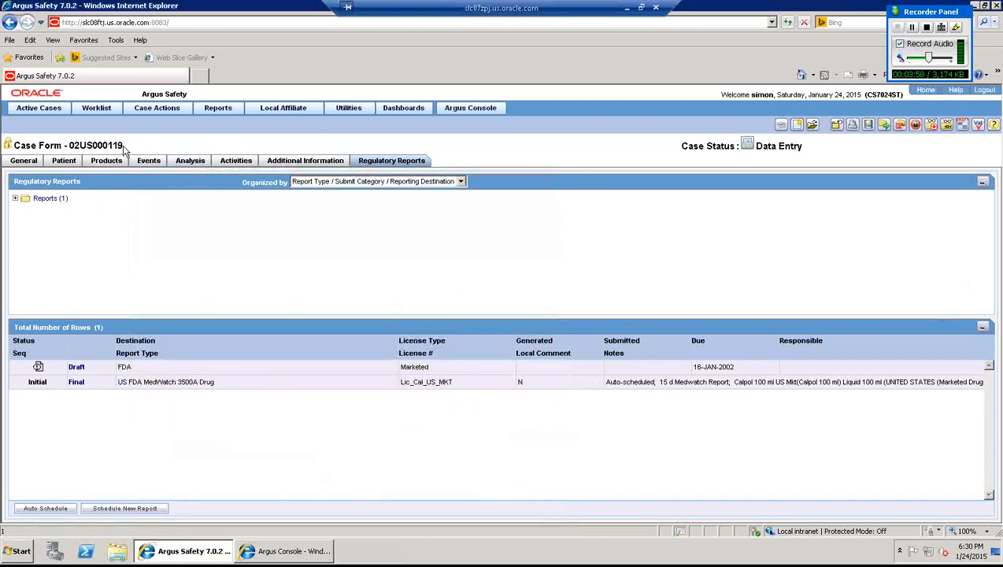
pyautogui.moveTo(123, 147); pyautogui.dragTo(70, 148)
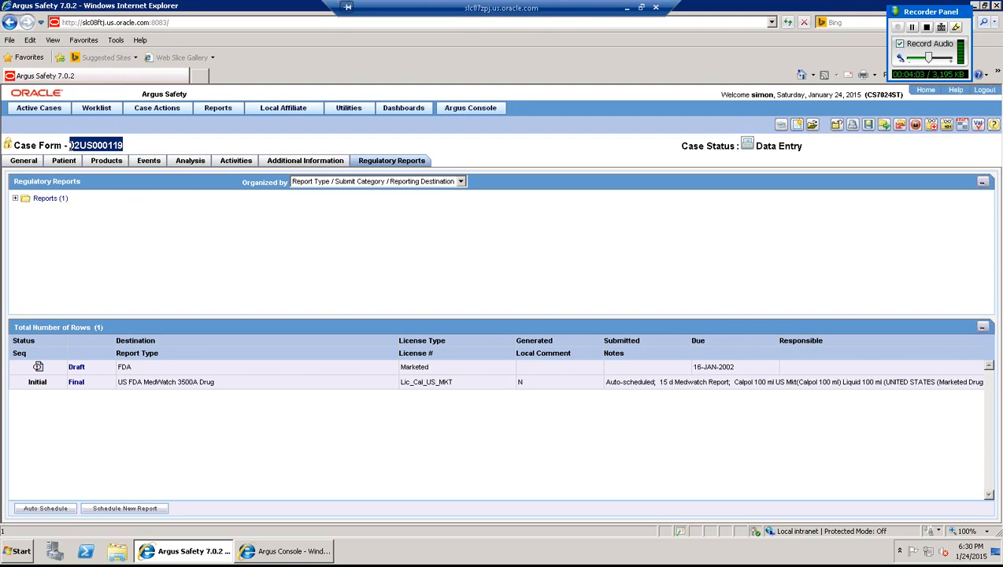
pyautogui.click(225, 114)
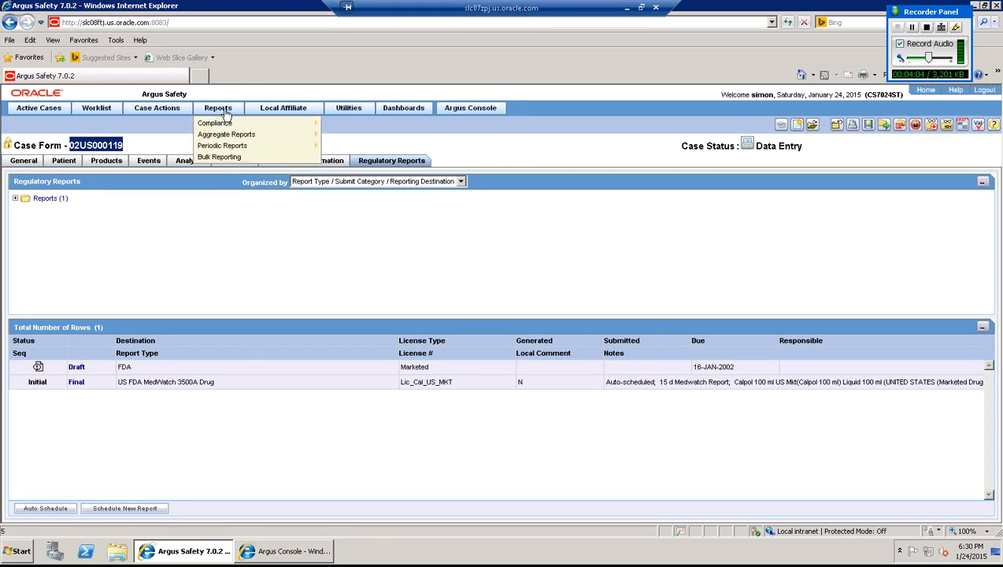
# - In Bulk Reporting, retrieve and select the report for case 02US000119
pyautogui.click(221, 157)
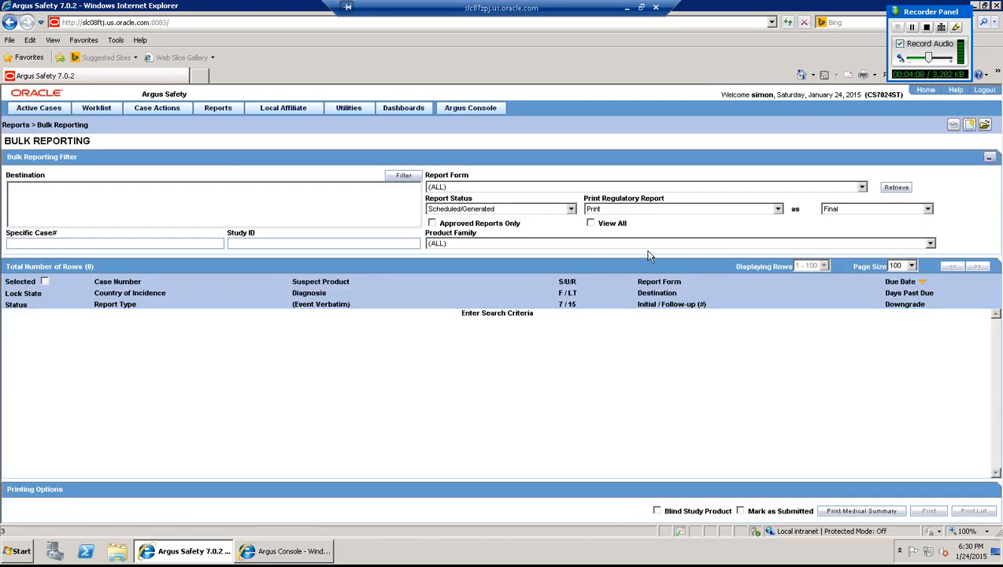
pyautogui.click(158, 241)
pyautogui.hotkey('ctrl', 'v')
pyautogui.click(895, 189)
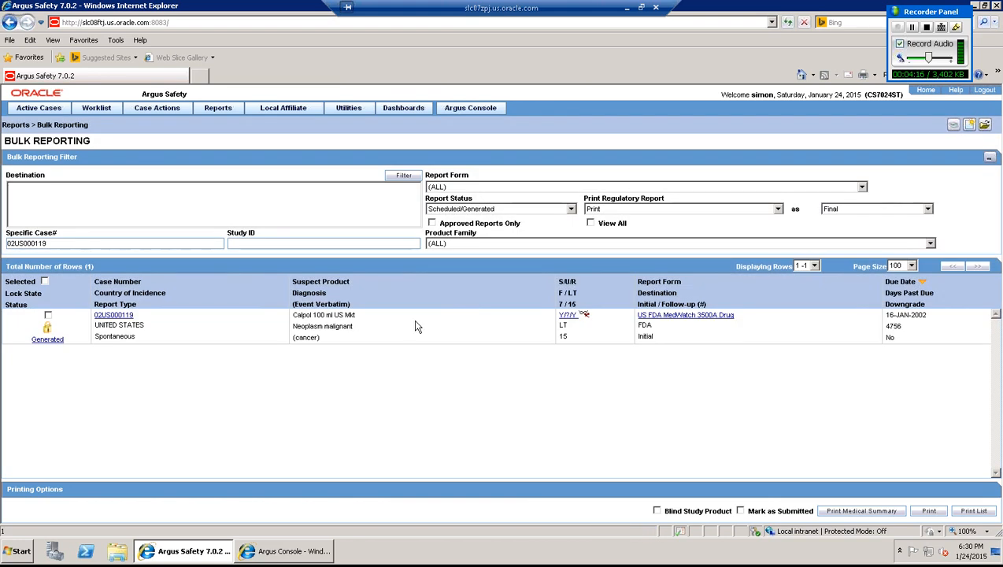
pyautogui.click(48, 315)
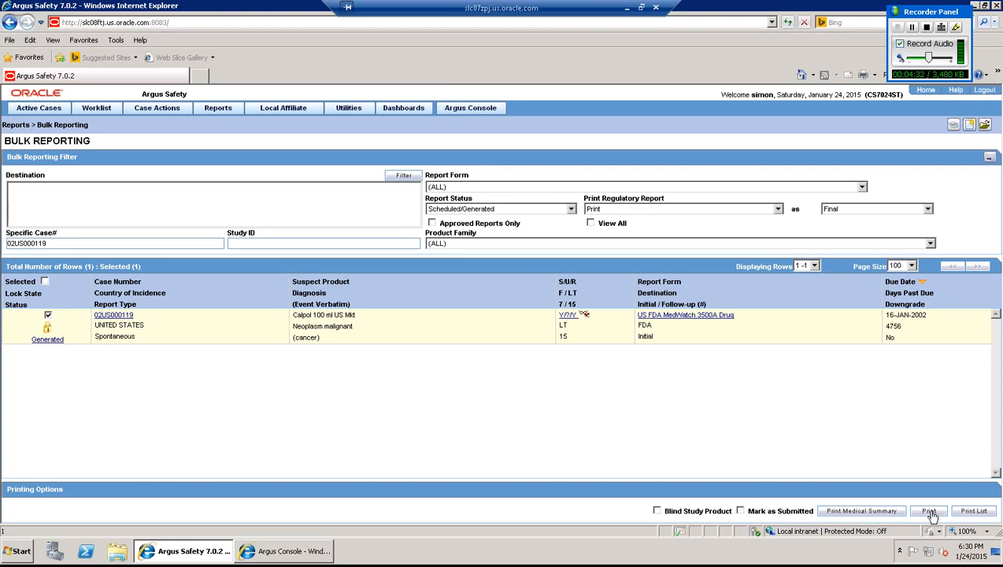
# - Mark the MedWatch report submitted with note 'marked for submission', keeping the ROCKET PHARMA default printer
pyautogui.click(740, 511)
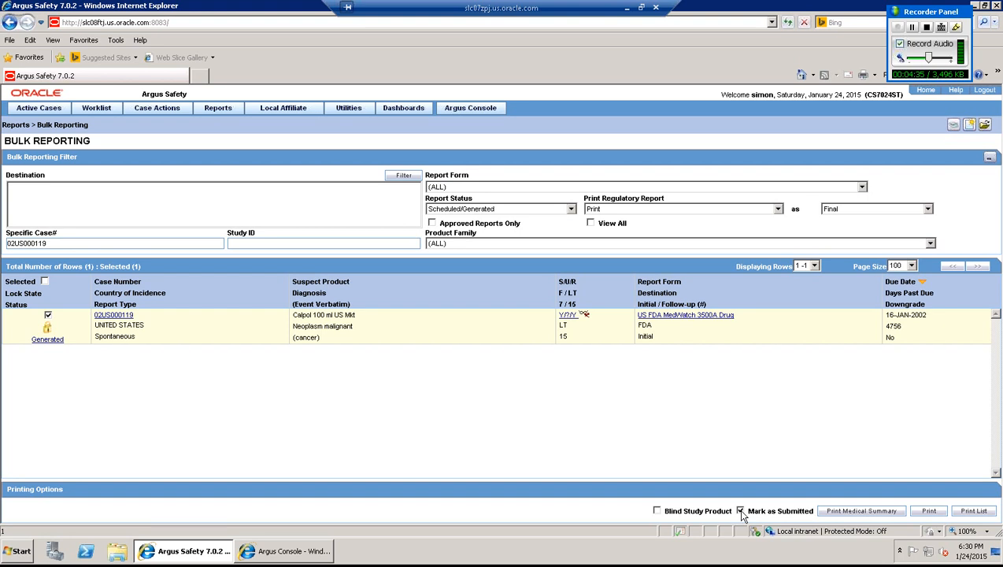
pyautogui.click(929, 511)
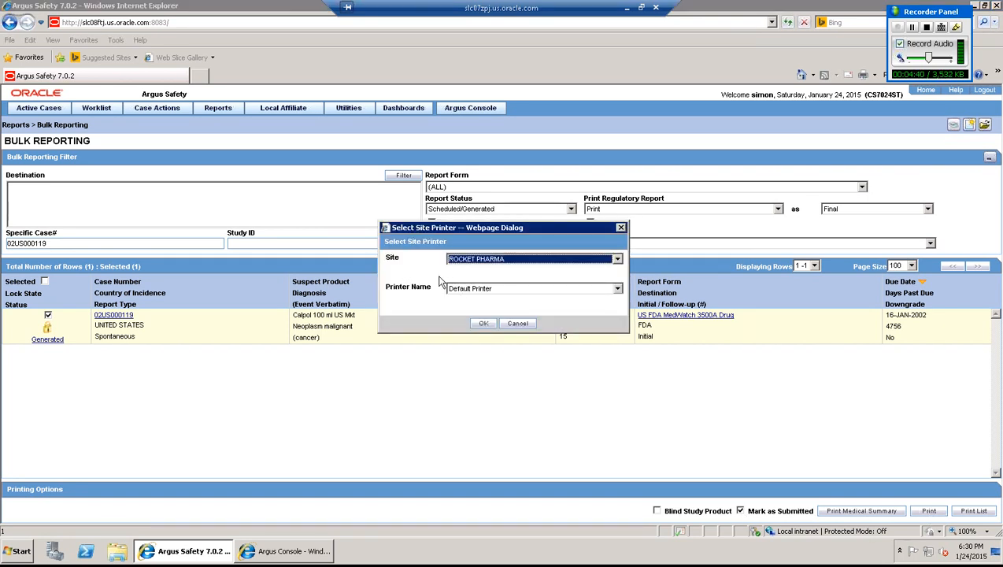
pyautogui.click(483, 324)
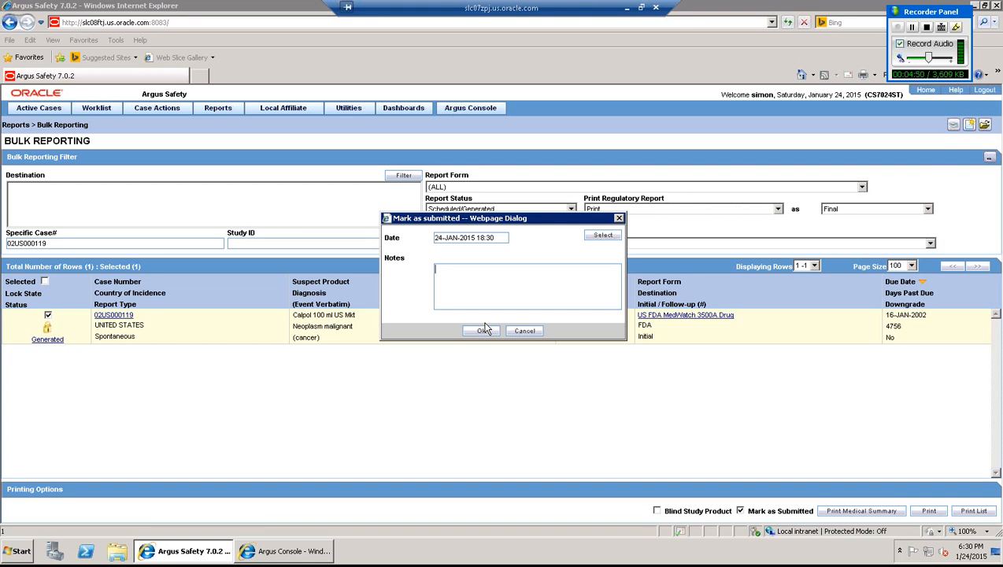
pyautogui.write('marked for submission')
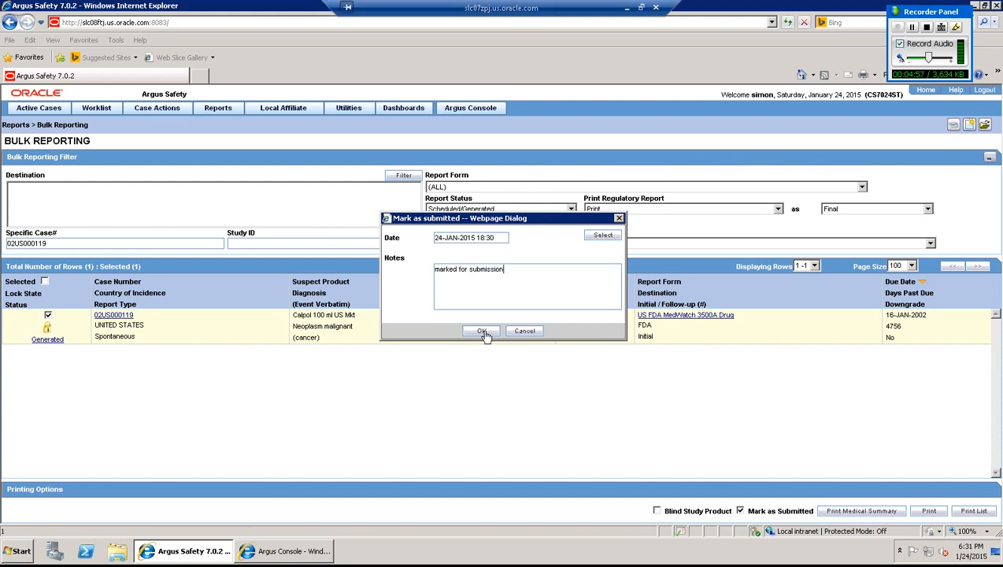
pyautogui.click(482, 331)
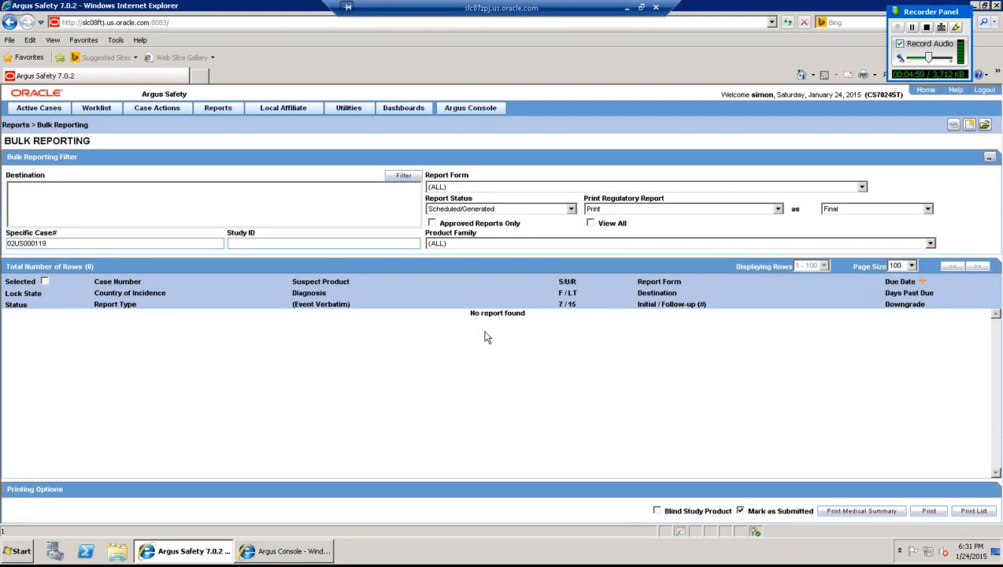
# - Review the Bulk Print worklist, then start a new AGProc.exe process in Argus Safety Service configuration
pyautogui.click(99, 111)
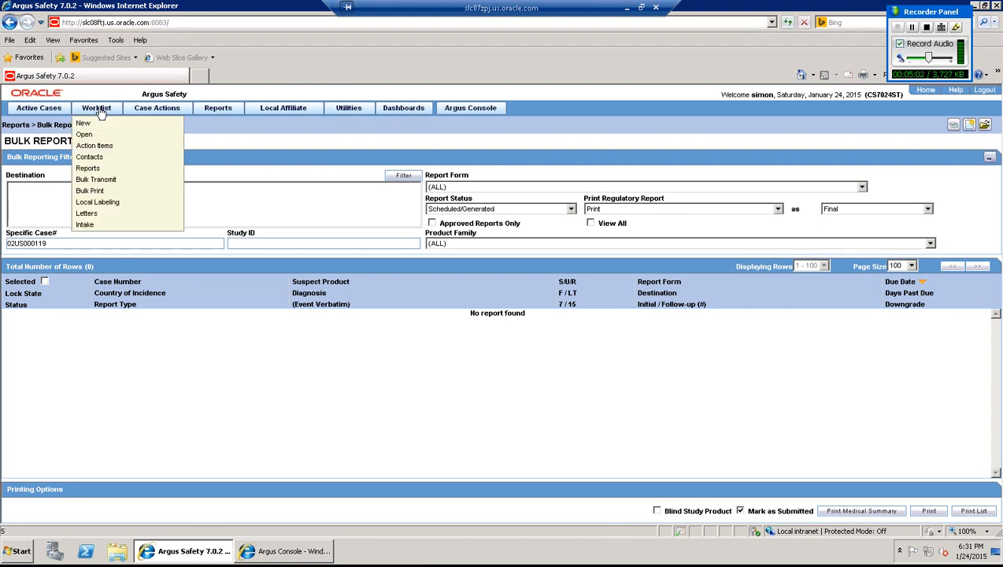
pyautogui.click(124, 194)
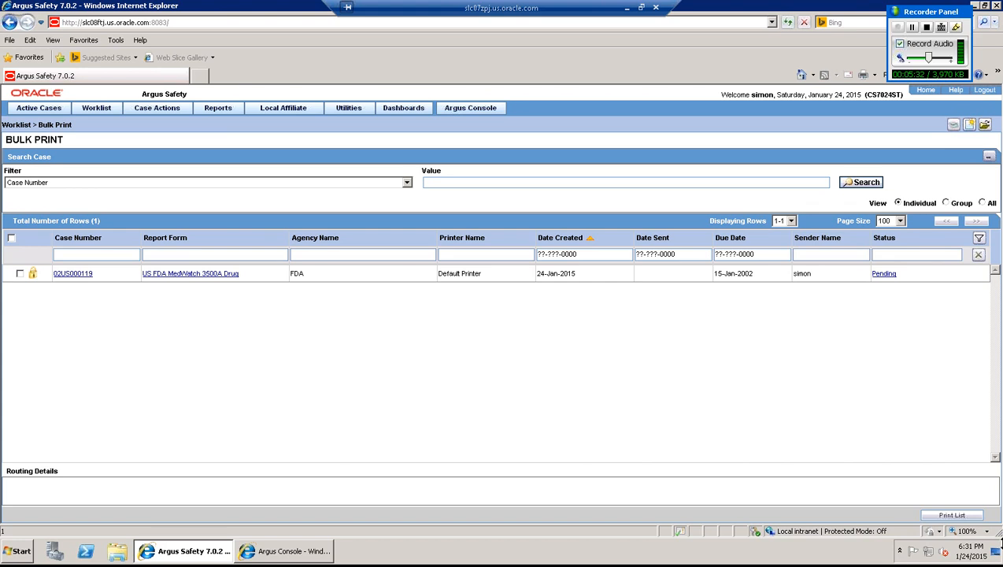
pyautogui.click(996, 553)
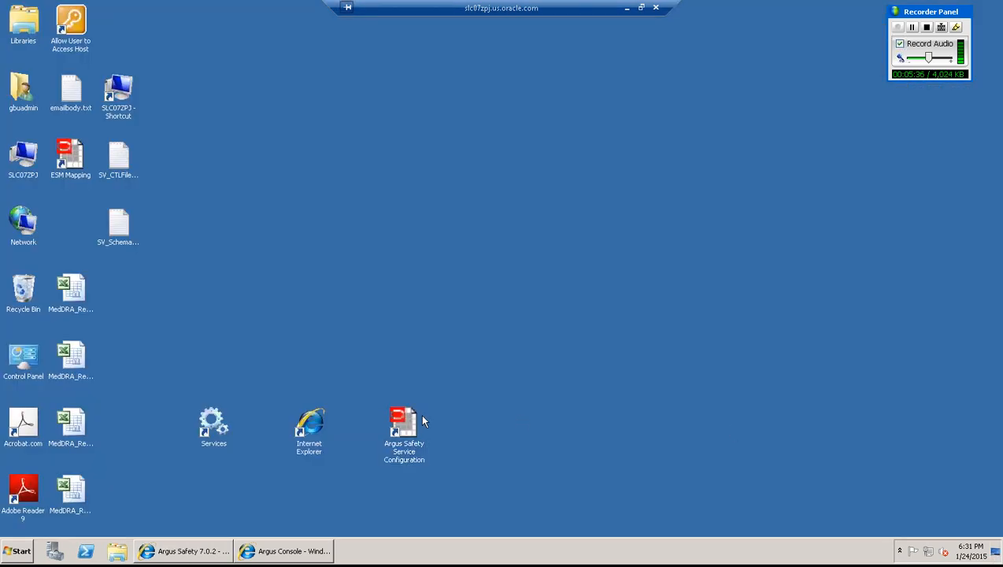
pyautogui.doubleClick(410, 425)
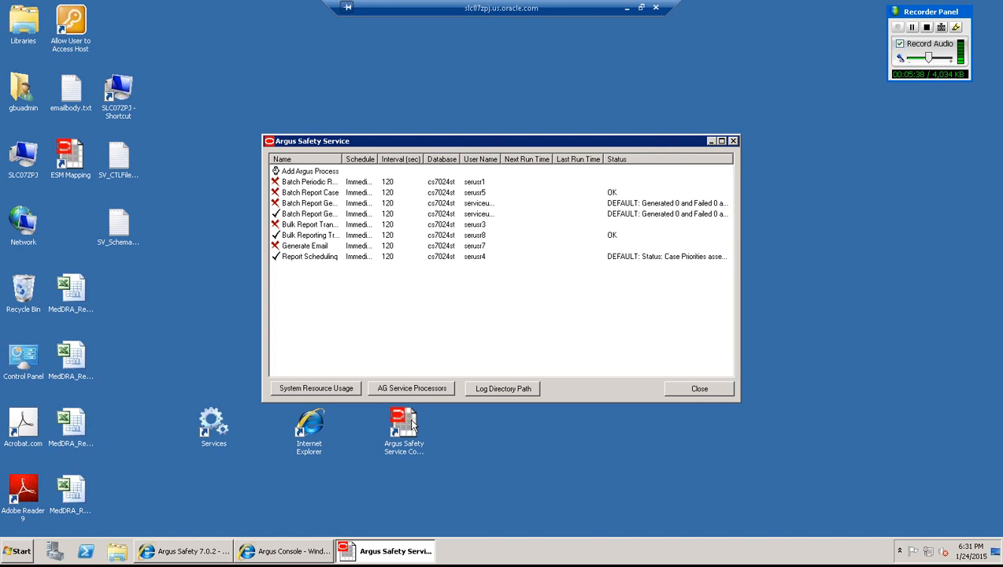
pyautogui.doubleClick(293, 172)
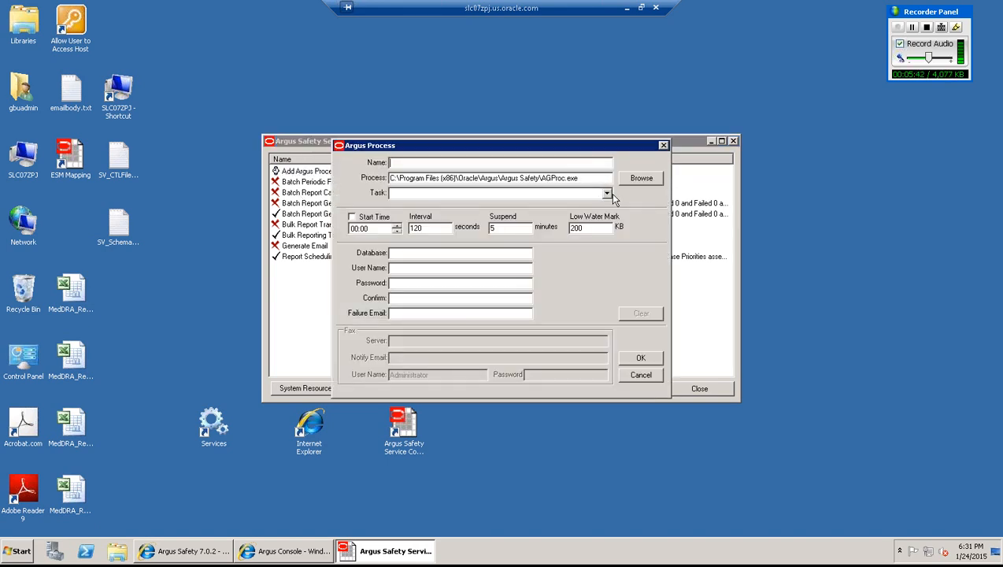
pyautogui.click(608, 194)
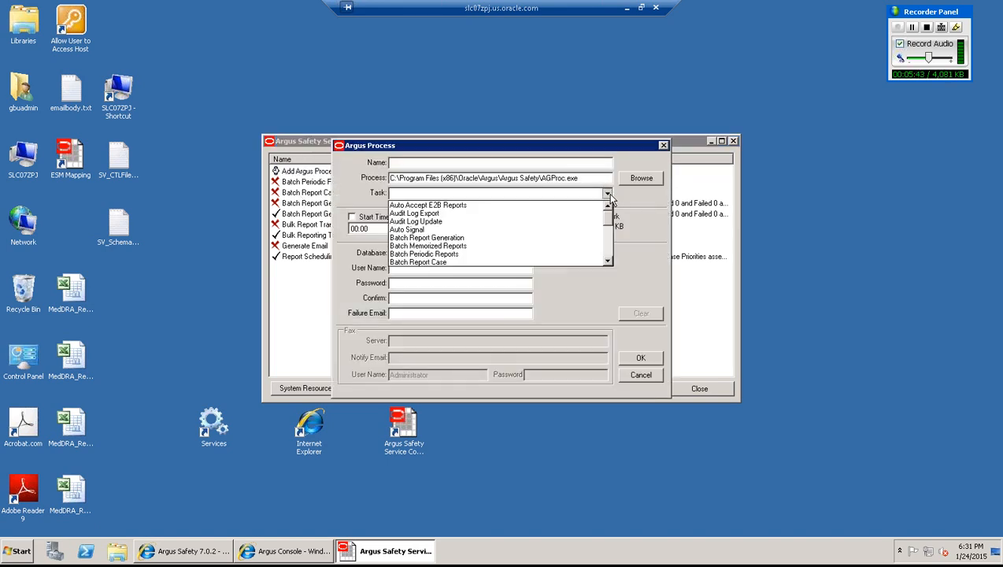
pyautogui.click(608, 263)
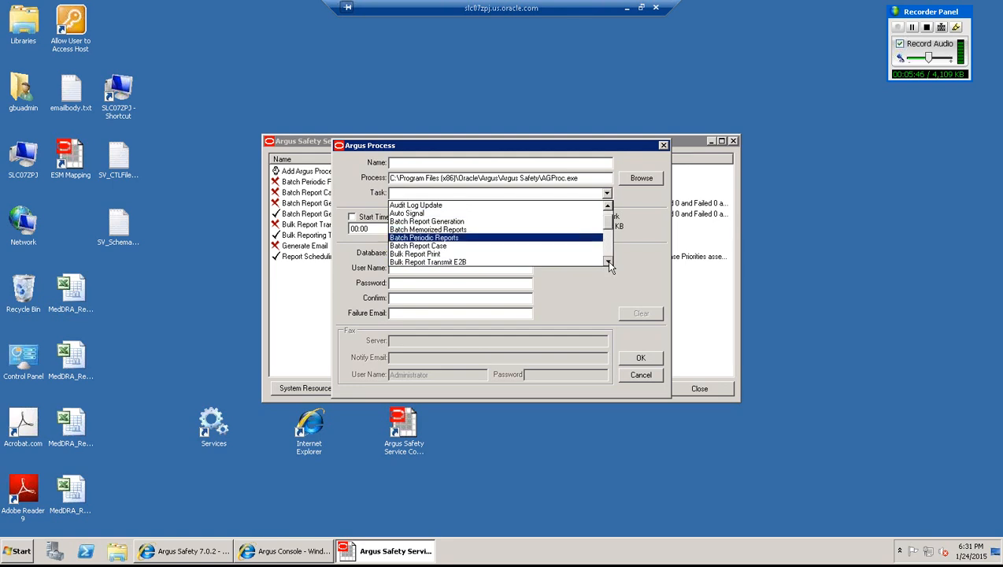
pyautogui.click(608, 262)
pyautogui.click(434, 247)
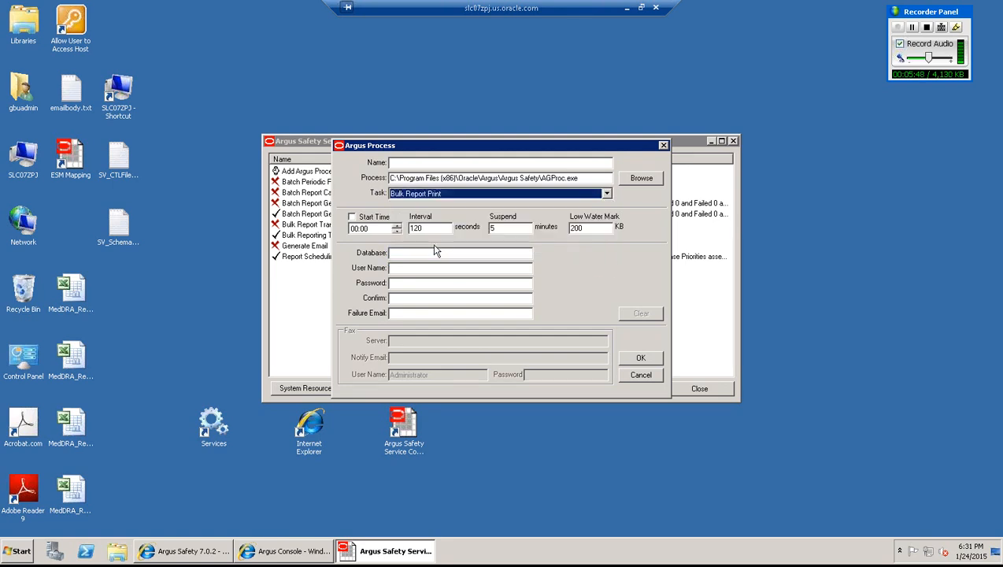
pyautogui.click(400, 163)
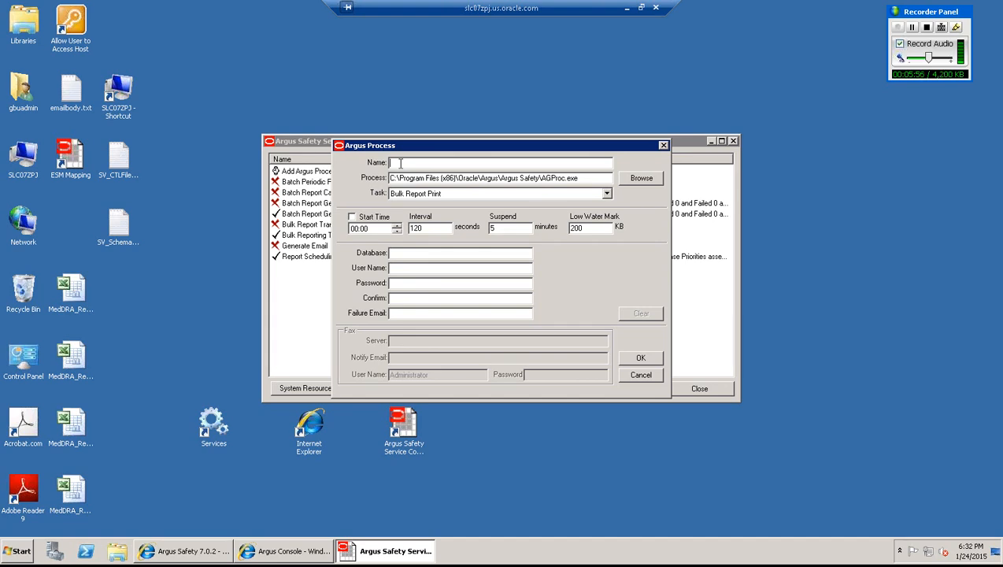
pyautogui.click(400, 254)
pyautogui.click(398, 269)
pyautogui.click(641, 374)
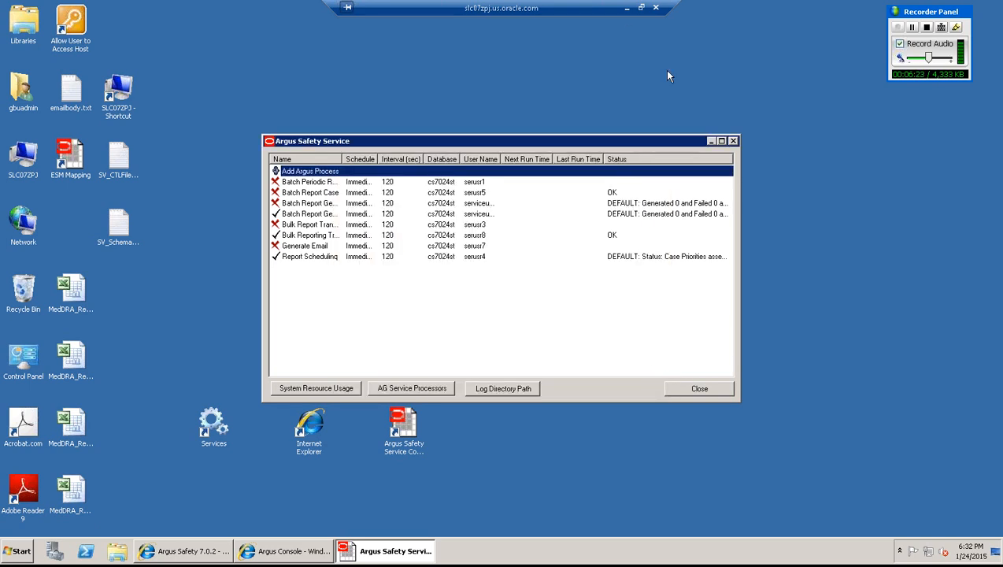
# - Close the Argus Safety Service window and return to the Bulk Print worklist showing case 02US000119
pyautogui.click(627, 8)
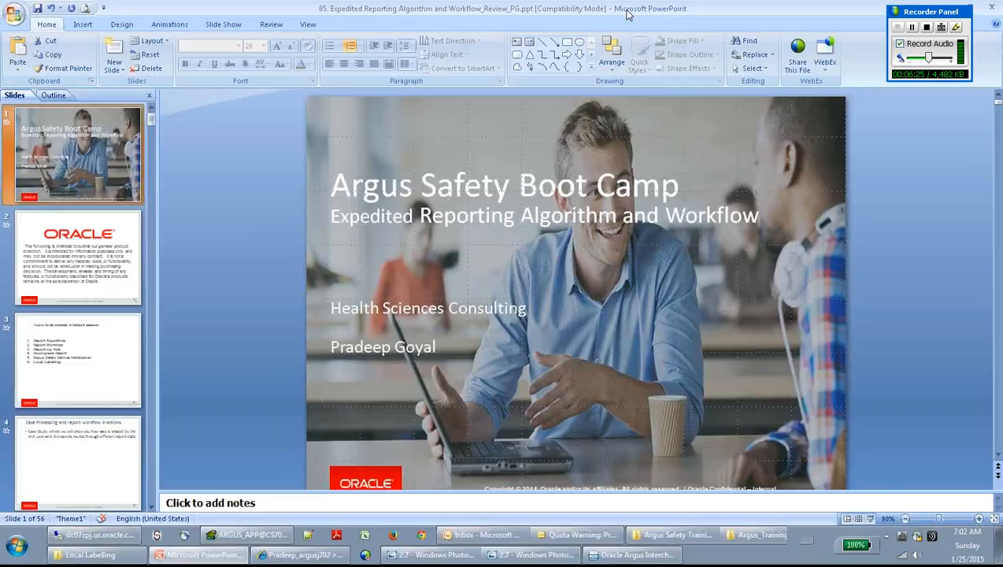
pyautogui.click(110, 535)
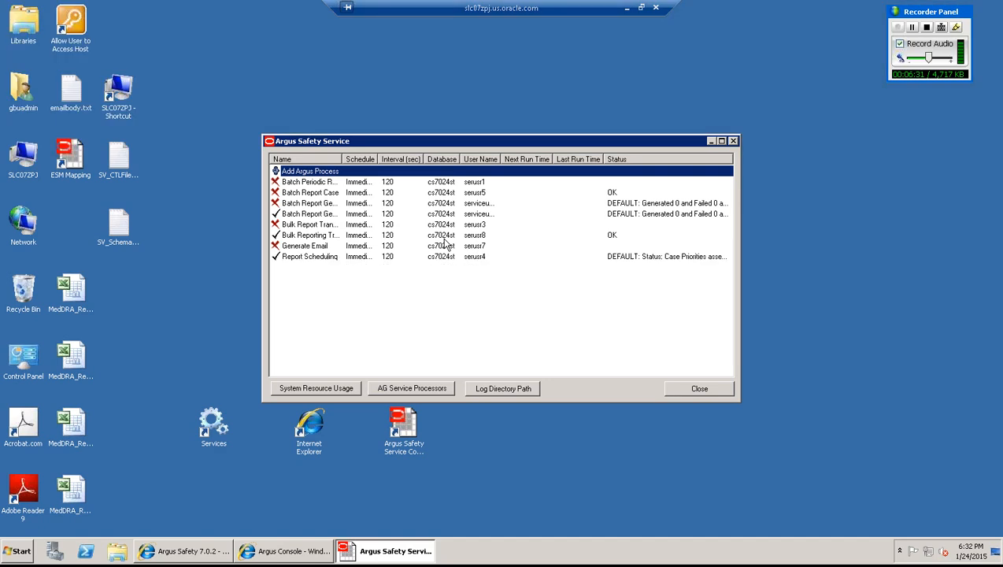
pyautogui.click(697, 390)
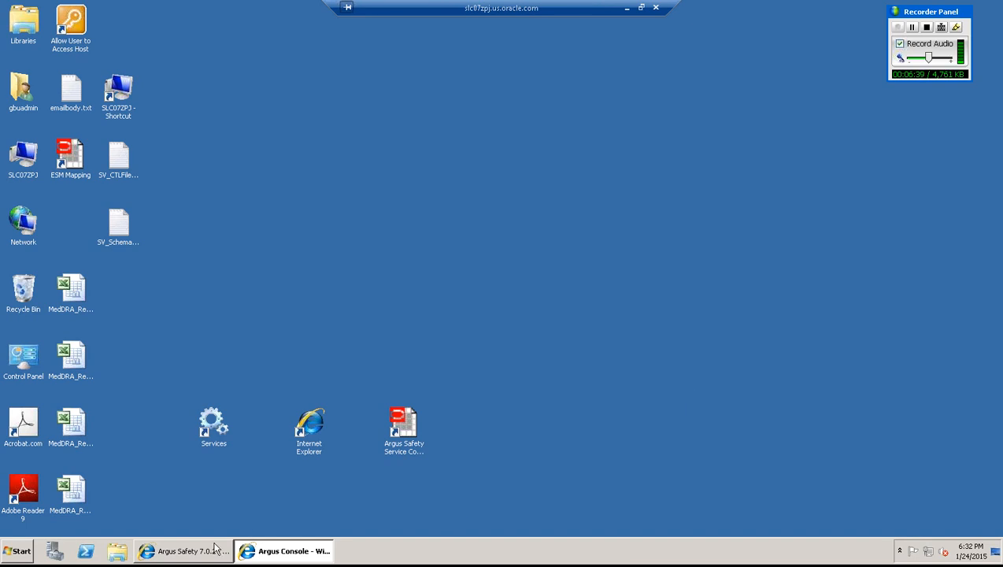
pyautogui.click(214, 549)
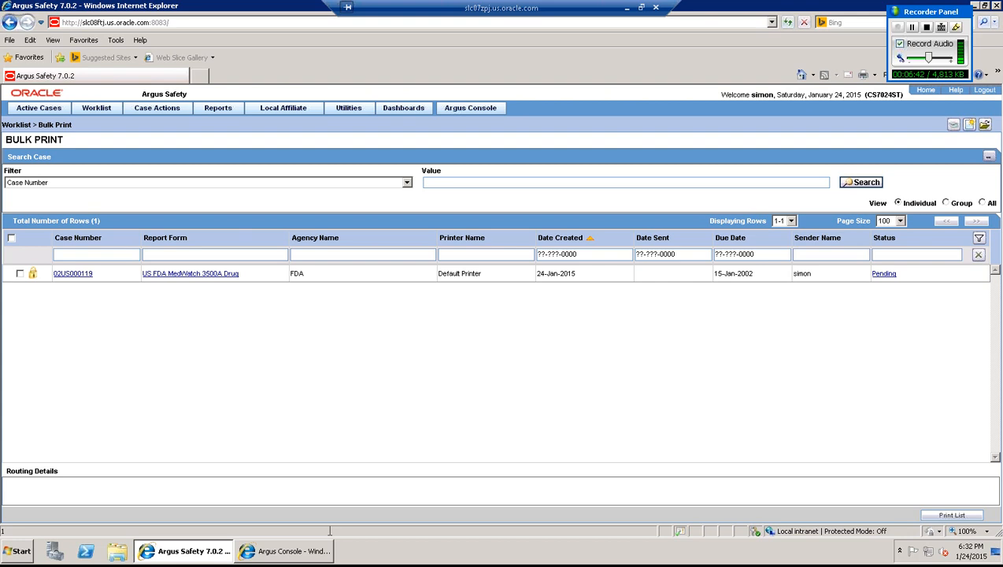
pyautogui.click(300, 553)
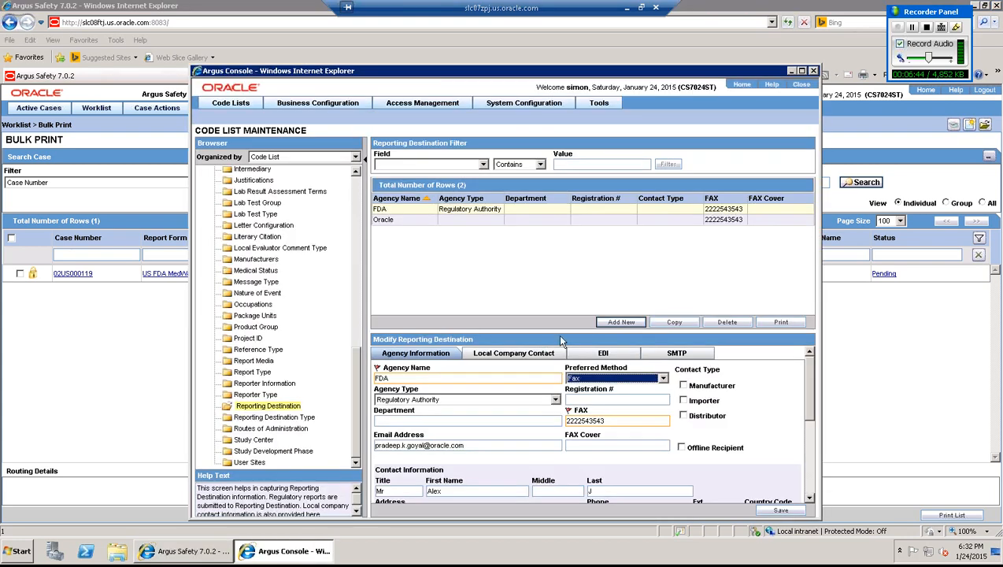
pyautogui.click(612, 378)
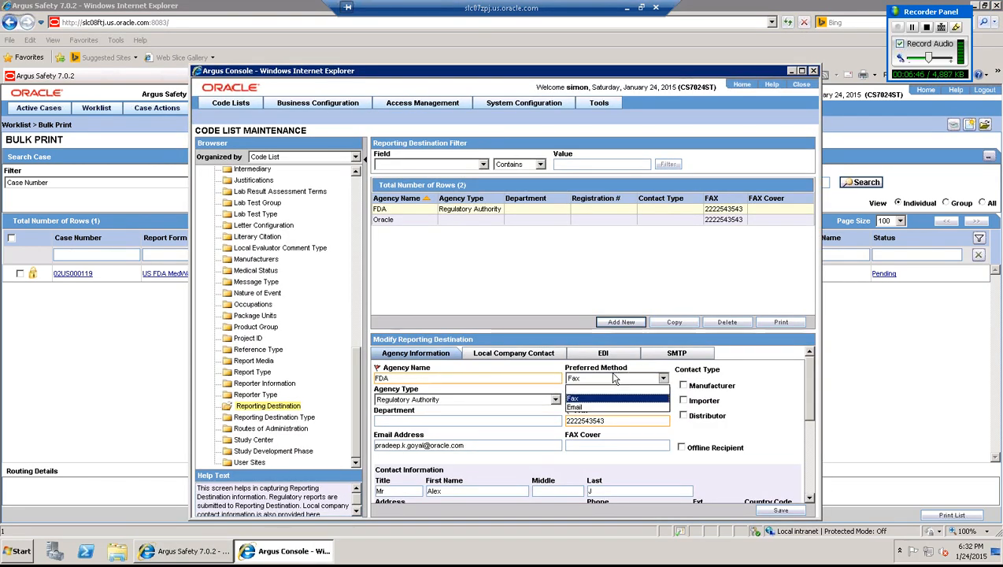
pyautogui.click(599, 398)
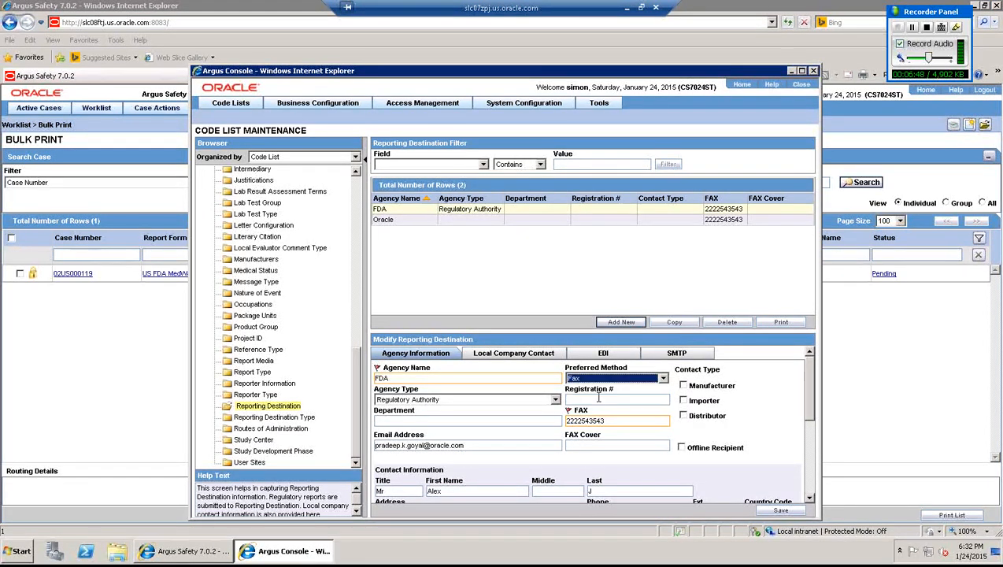
pyautogui.click(401, 208)
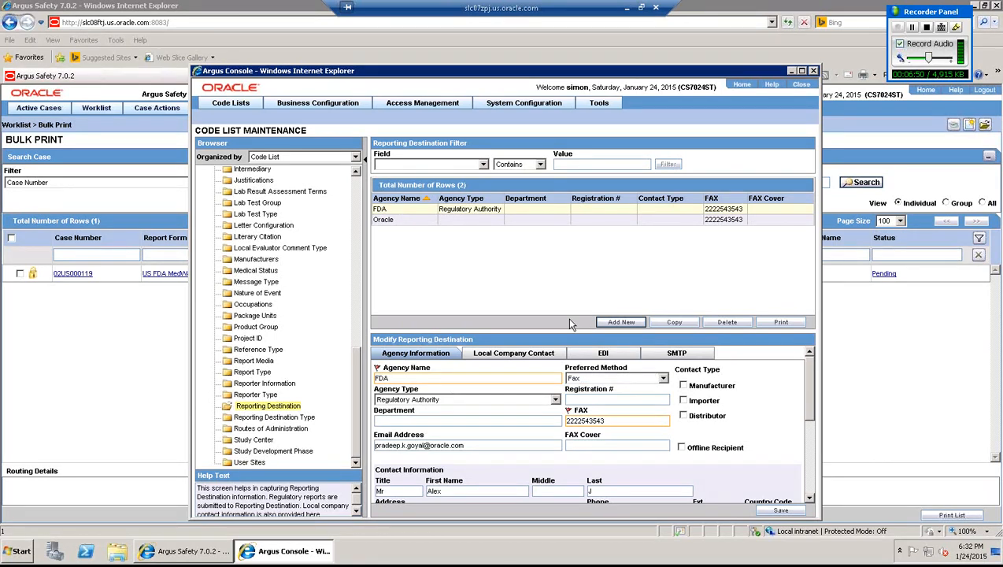
pyautogui.moveTo(615, 421); pyautogui.dragTo(533, 426)
pyautogui.click(142, 422)
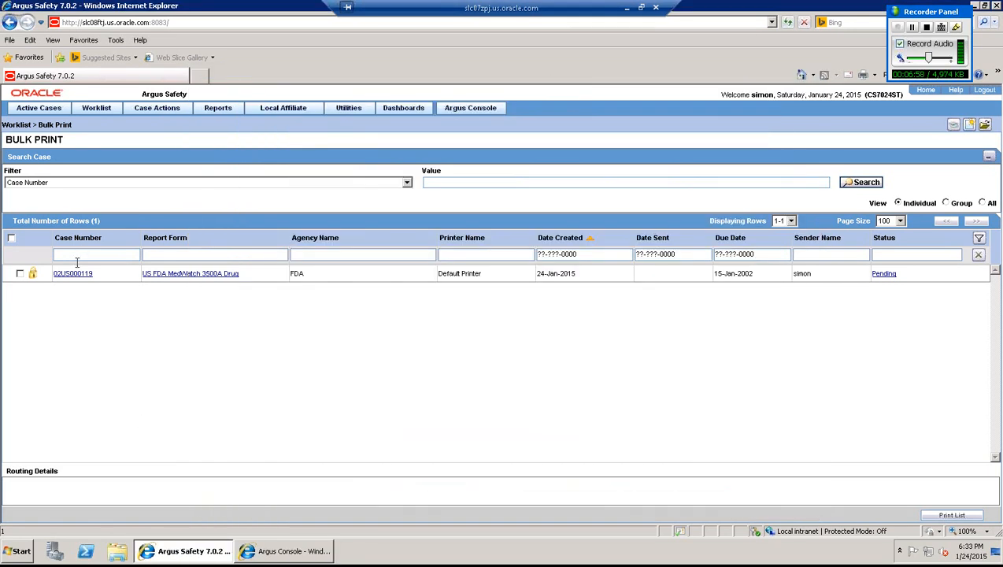
# - Open case 02US000119, start then cancel a case copy, and show its Regulatory Reports tab
pyautogui.click(72, 274)
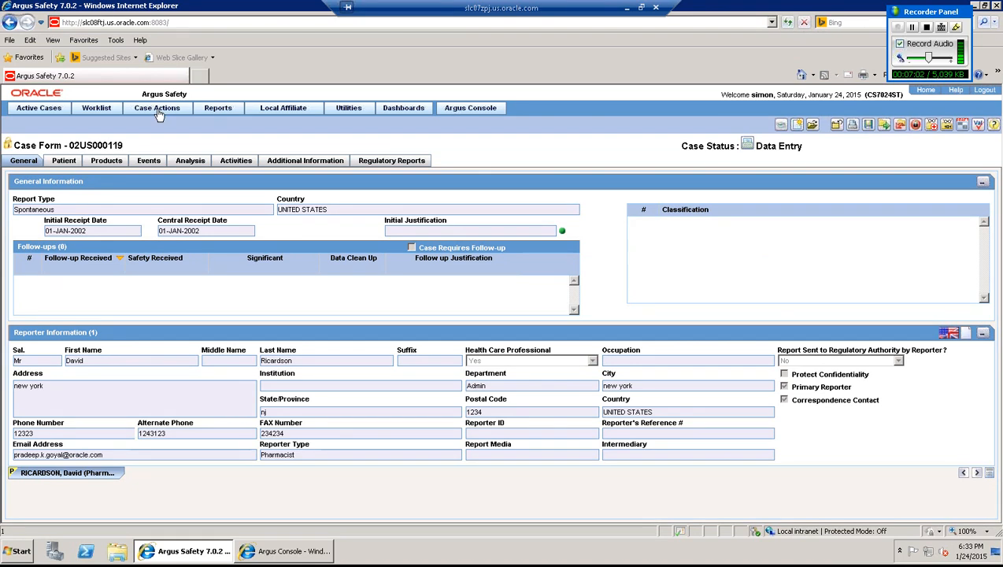
pyautogui.moveTo(157, 108)
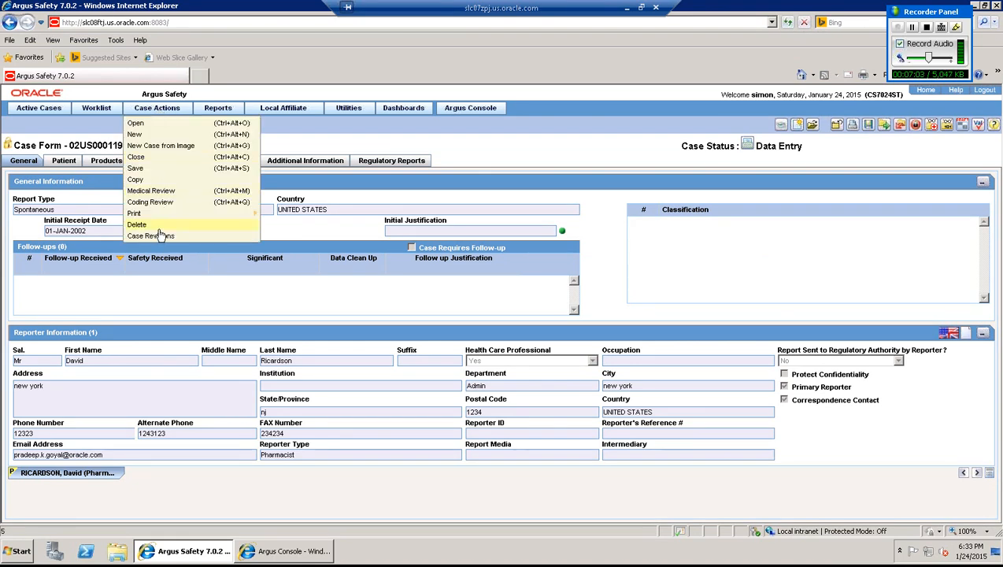
pyautogui.click(157, 181)
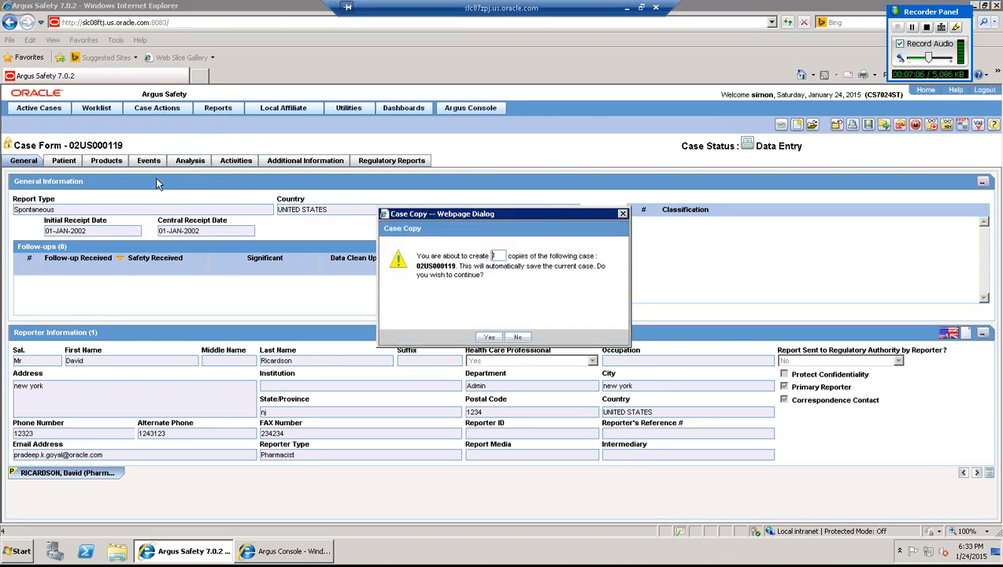
pyautogui.click(481, 338)
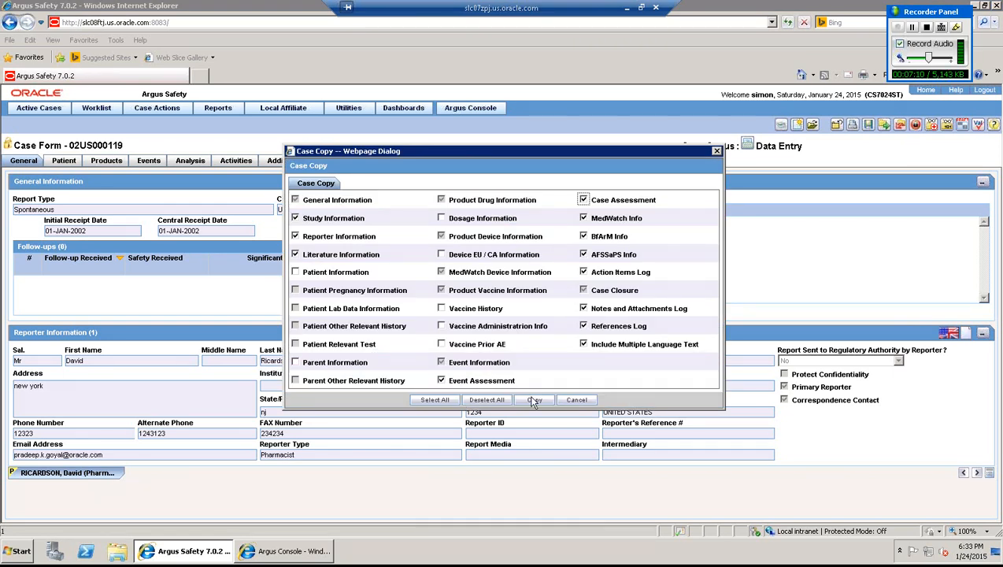
pyautogui.click(577, 401)
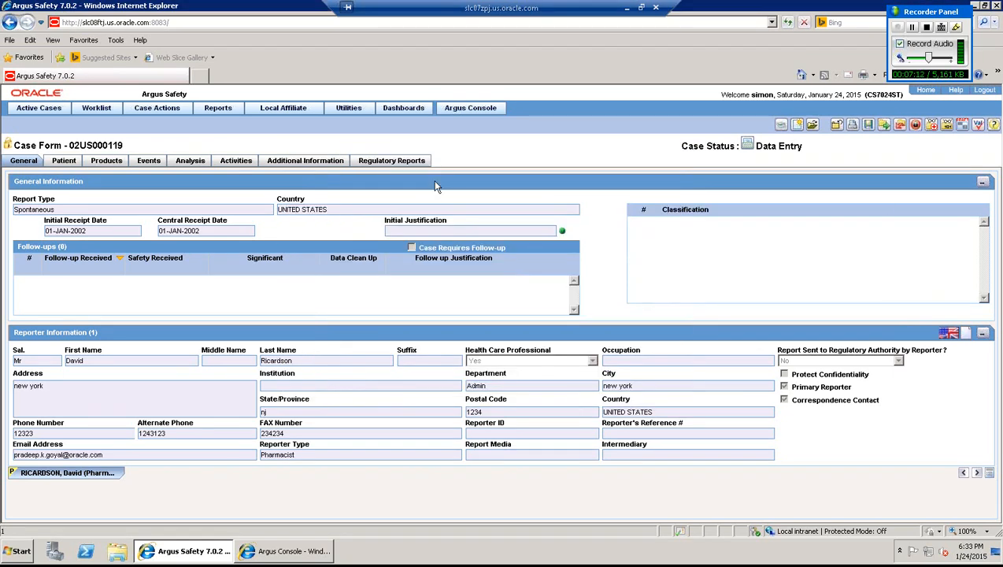
pyautogui.click(408, 162)
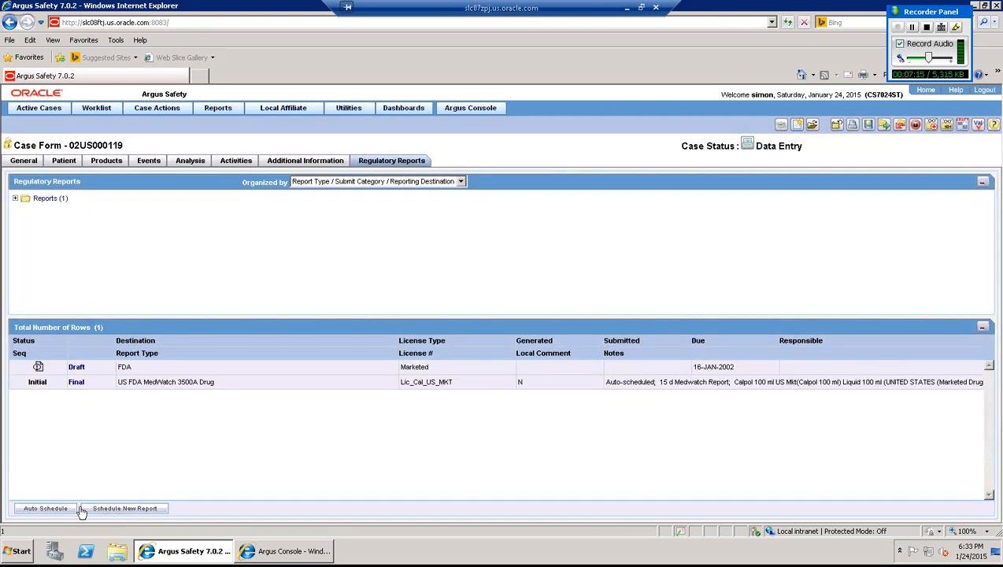
# - Schedule a CIOMS-I expedited report to FDA for Calpol under the UNITED STATES marketed-drug licence
pyautogui.click(120, 514)
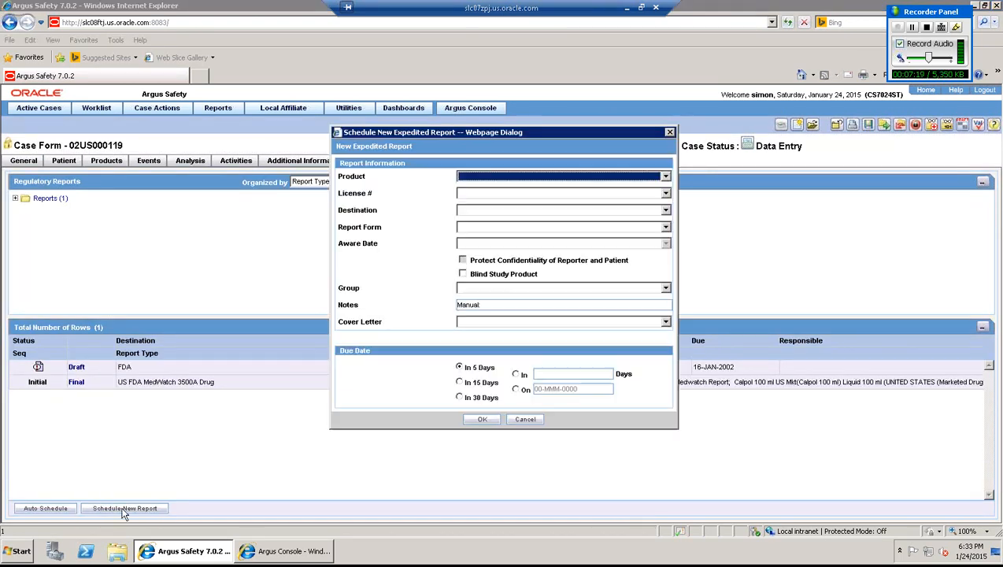
pyautogui.click(533, 180)
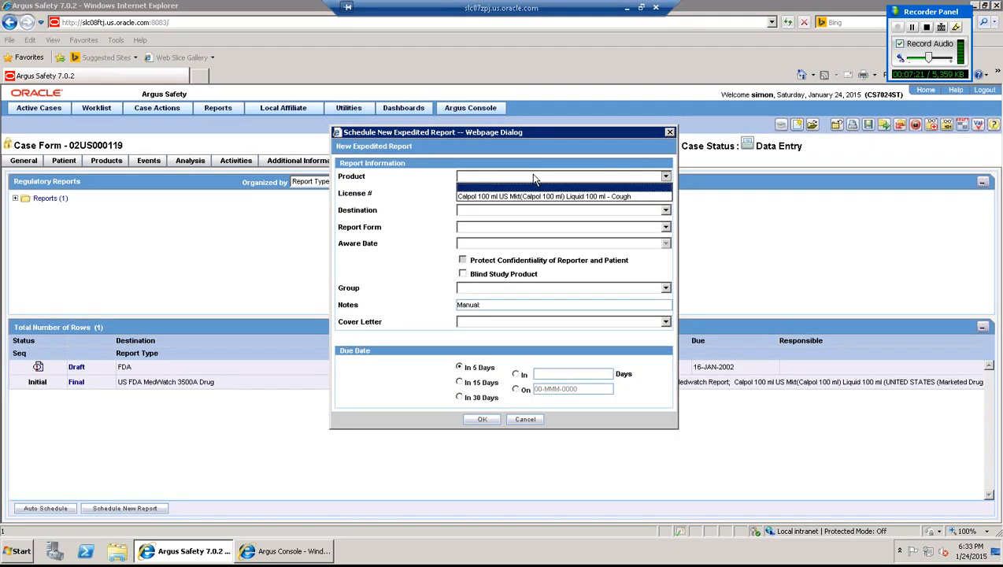
pyautogui.click(519, 198)
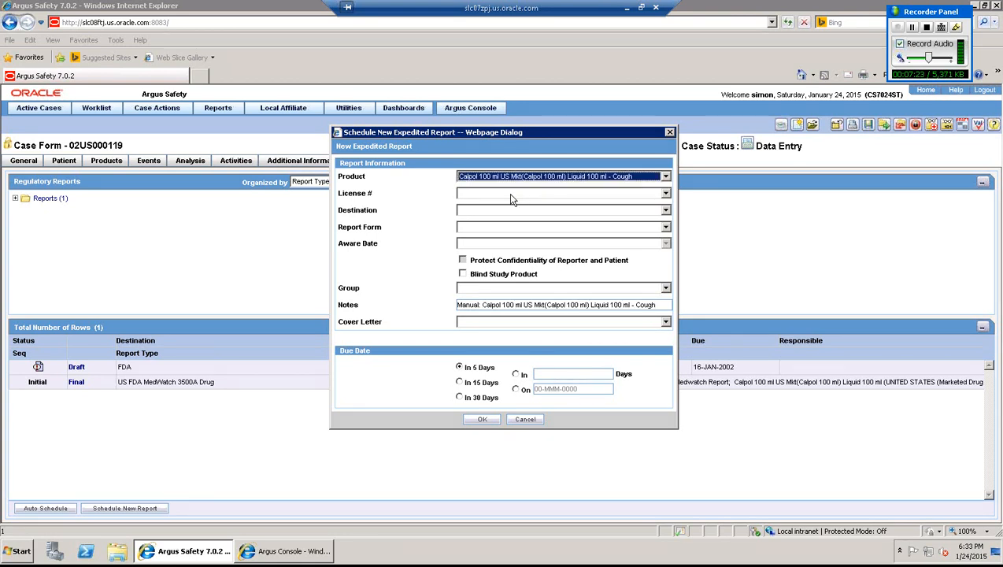
pyautogui.click(512, 195)
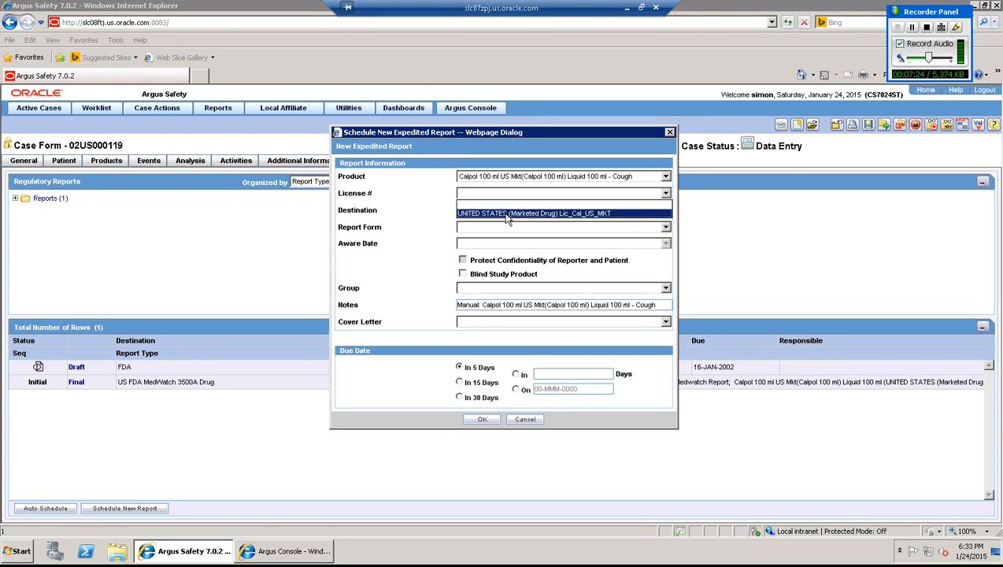
pyautogui.click(507, 213)
pyautogui.click(505, 214)
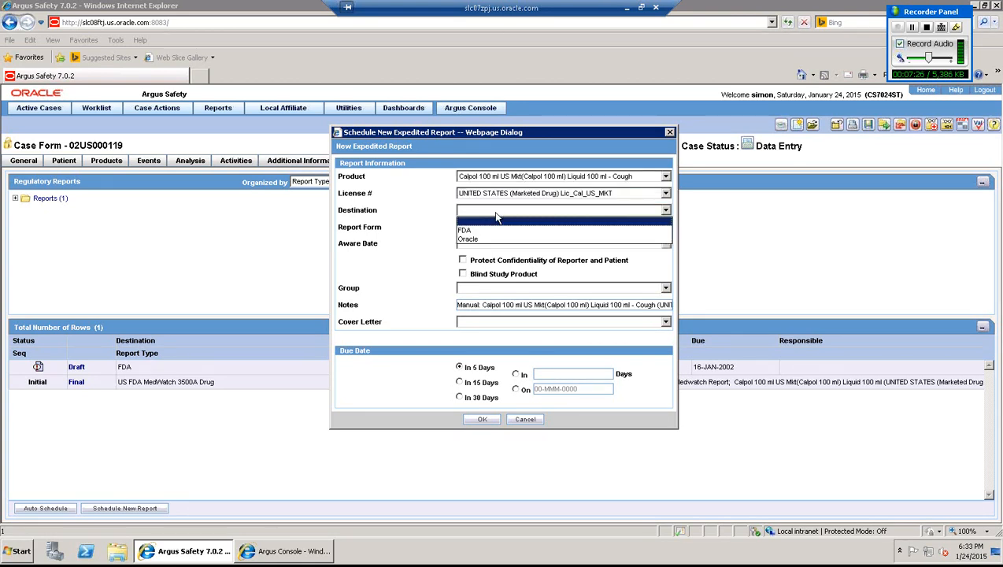
pyautogui.click(487, 234)
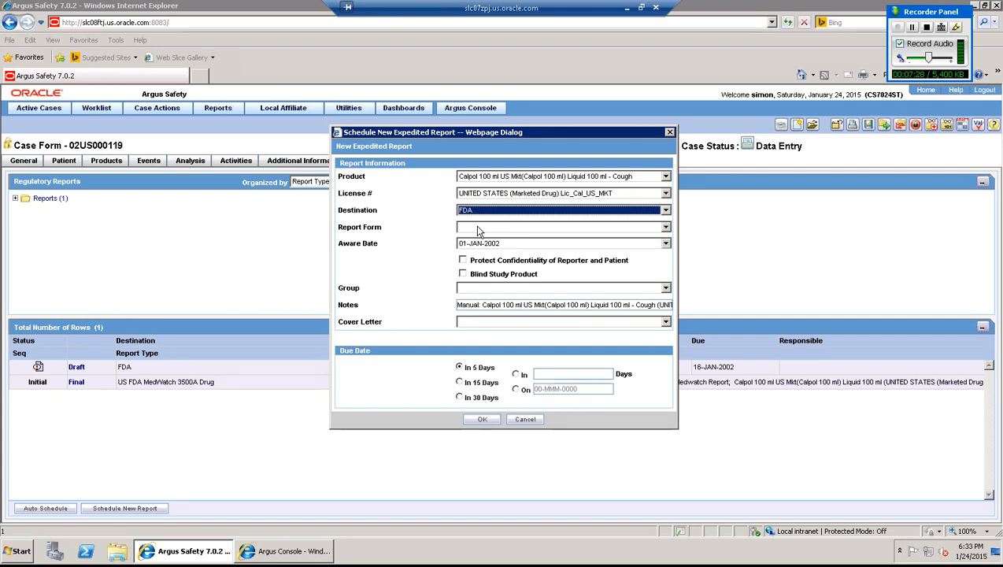
pyautogui.click(478, 229)
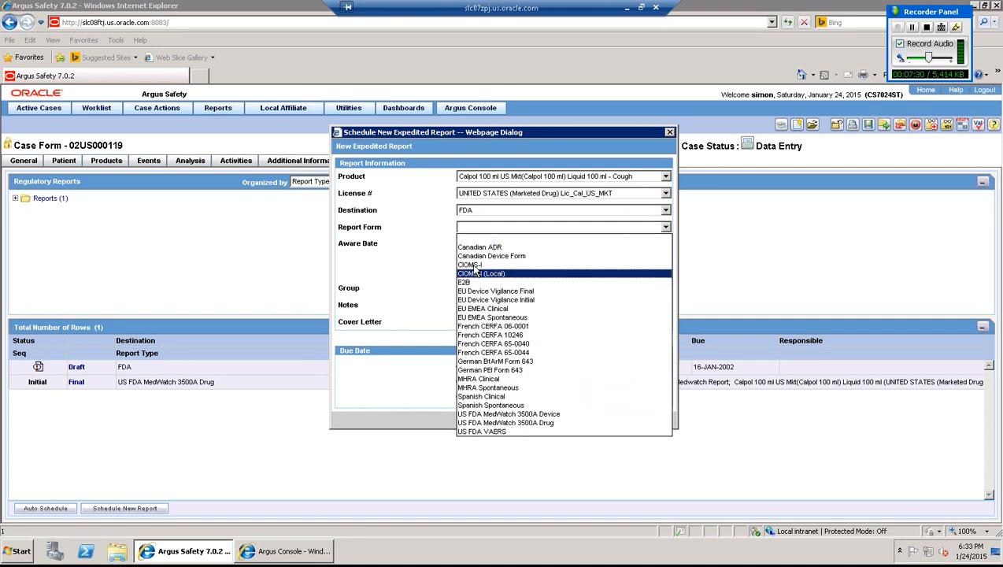
pyautogui.click(474, 265)
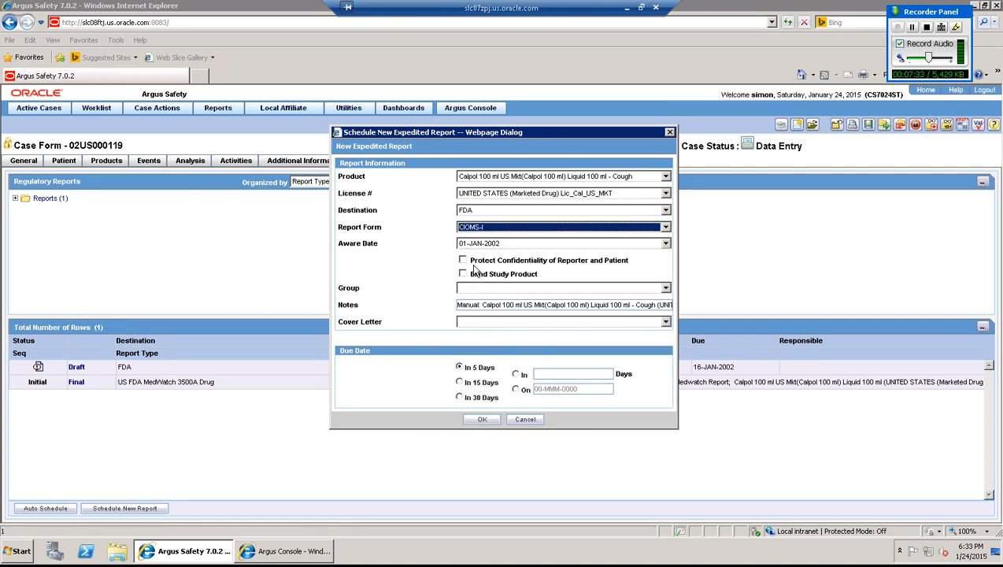
pyautogui.click(482, 420)
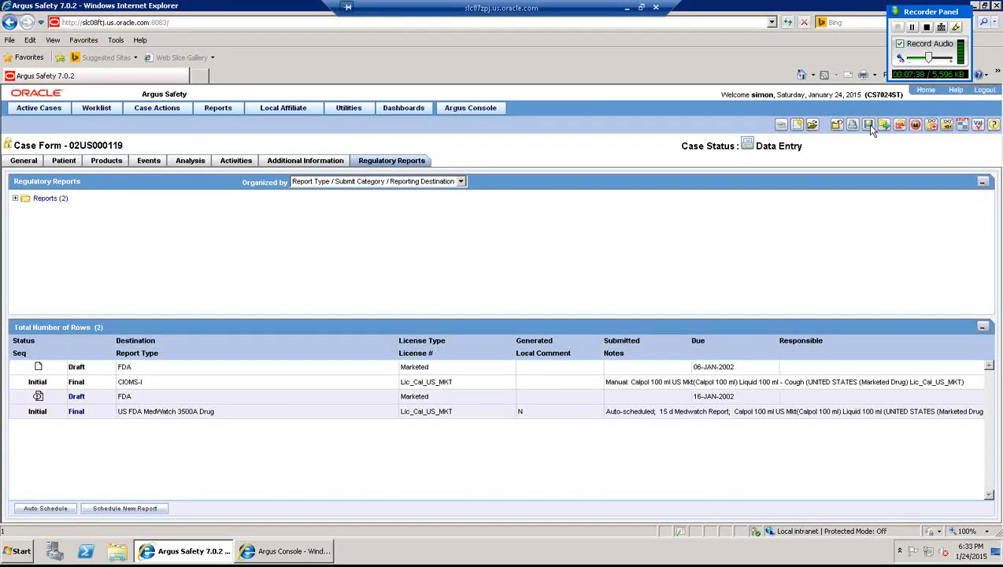
# - Save case 02US000119, preview and close its final CIOMS-I PDF, then select the case number
pyautogui.click(869, 126)
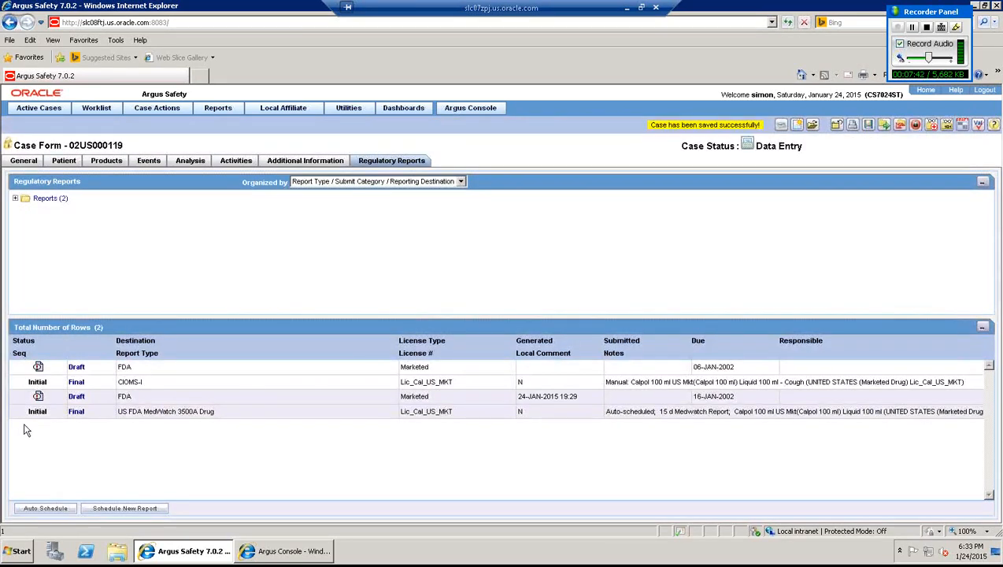
pyautogui.click(76, 383)
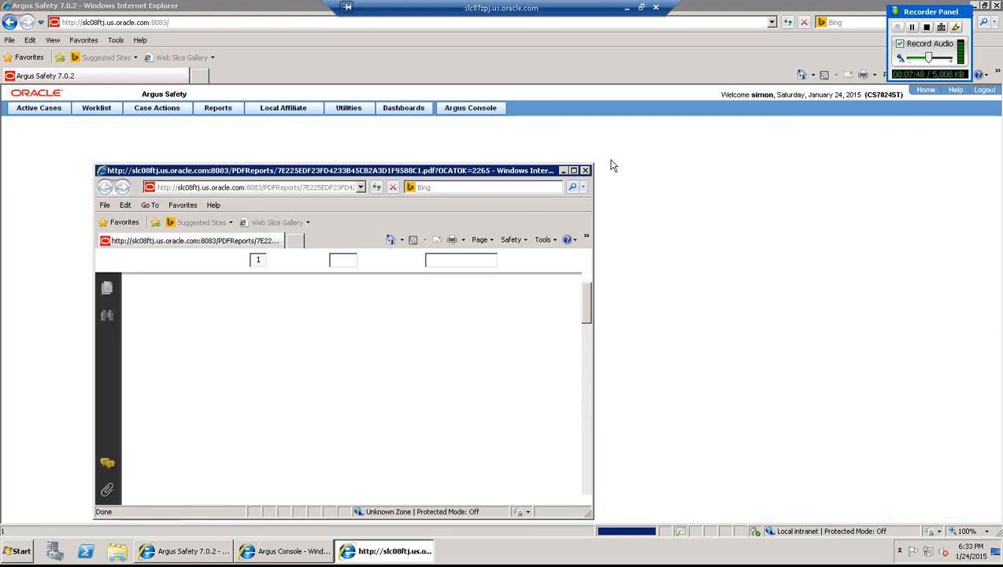
pyautogui.click(585, 170)
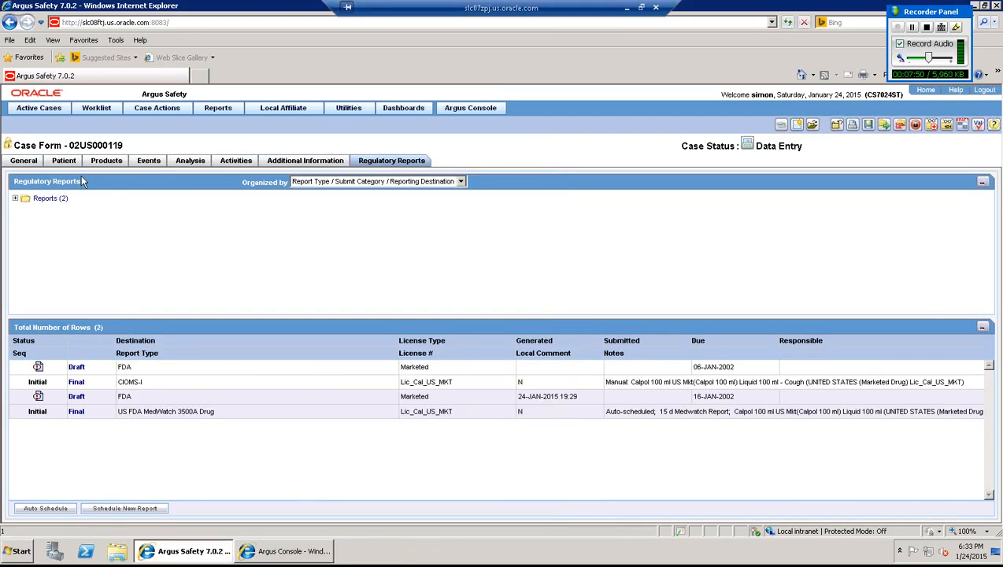
pyautogui.moveTo(123, 149); pyautogui.dragTo(71, 152)
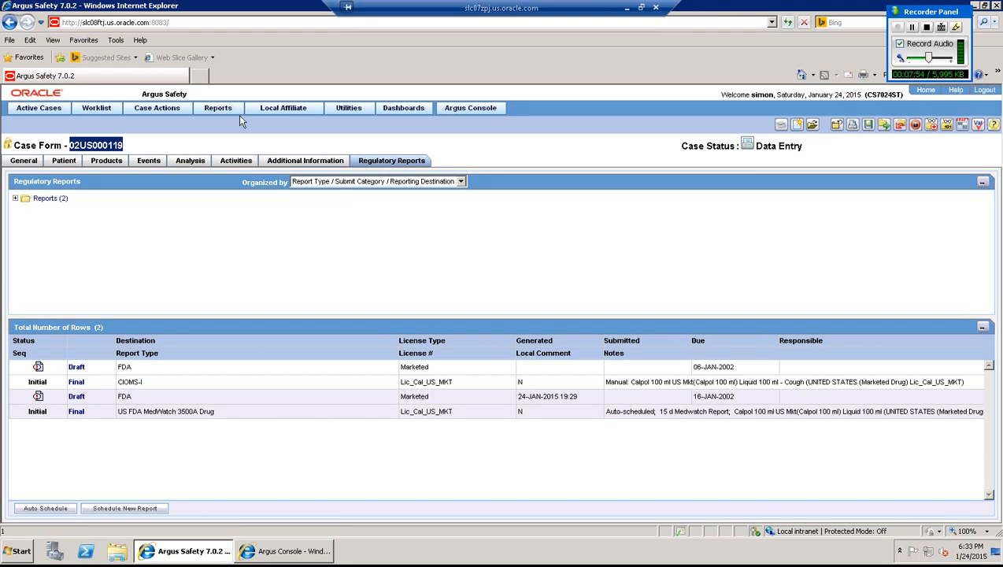
# - In Bulk Reporting, retrieve case 02US000119's reports for transmission and select its CIOMS-I report
pyautogui.moveTo(229, 112)
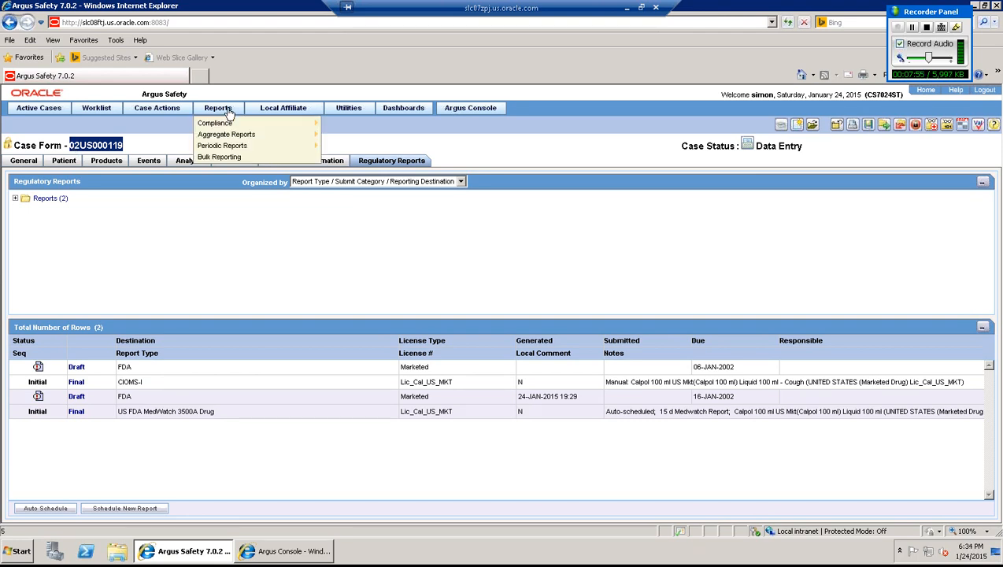
pyautogui.click(230, 157)
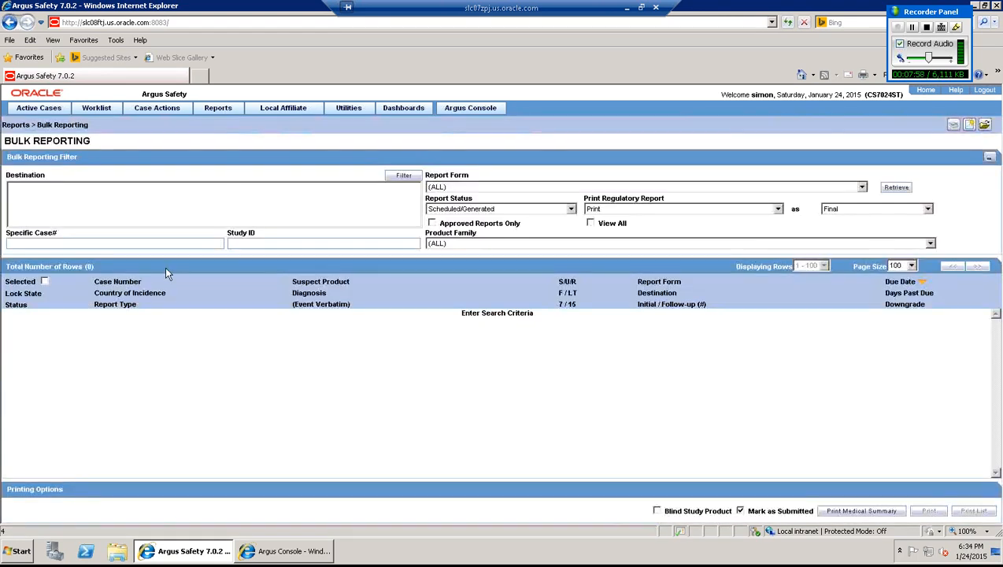
pyautogui.click(153, 243)
pyautogui.hotkey('ctrl', 'v')
pyautogui.click(625, 208)
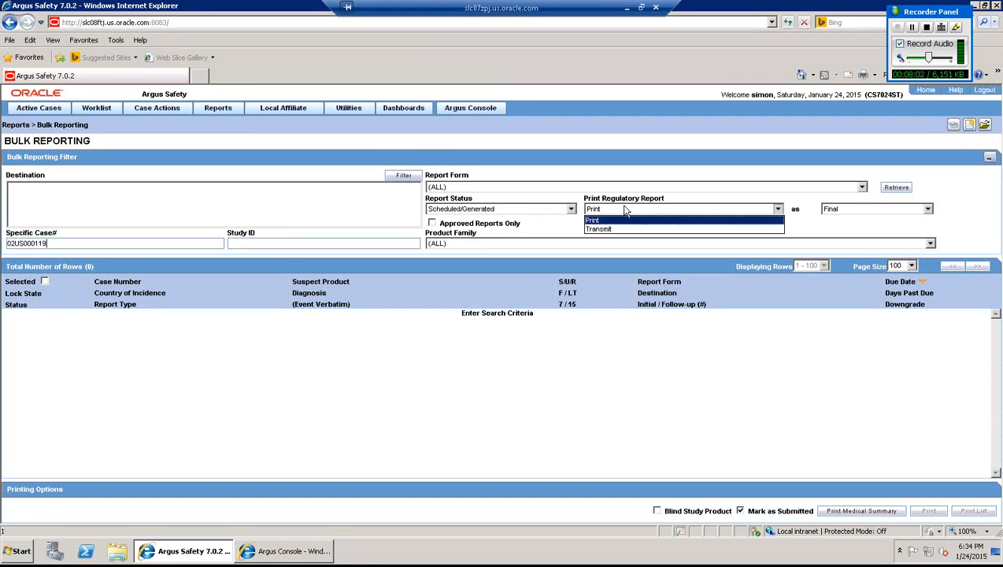
pyautogui.click(613, 229)
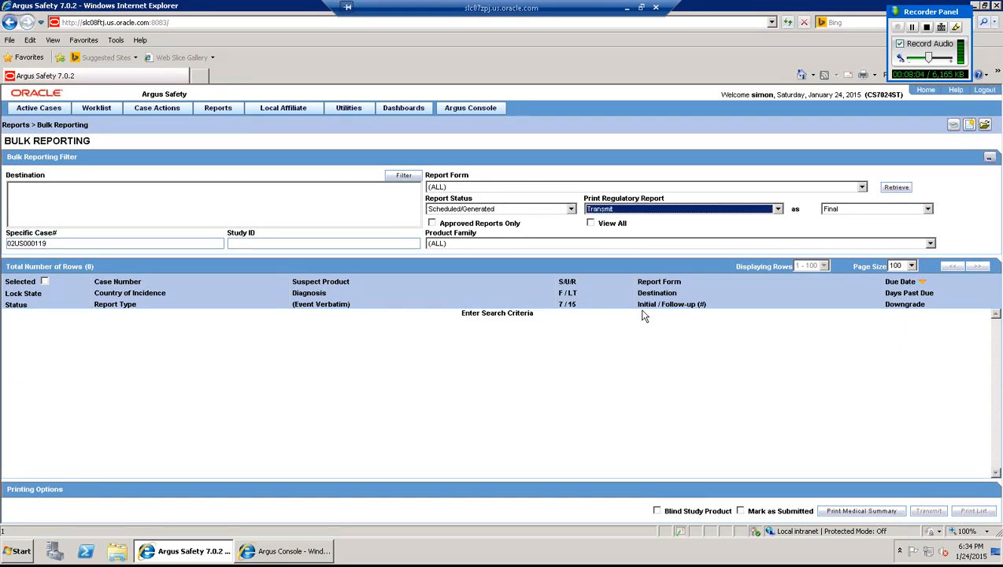
pyautogui.click(896, 188)
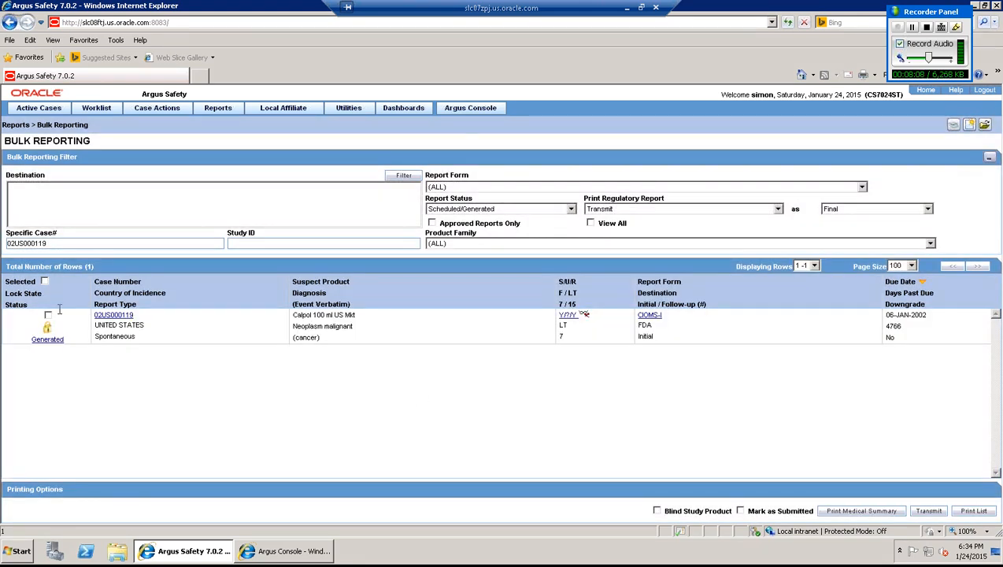
pyautogui.click(48, 314)
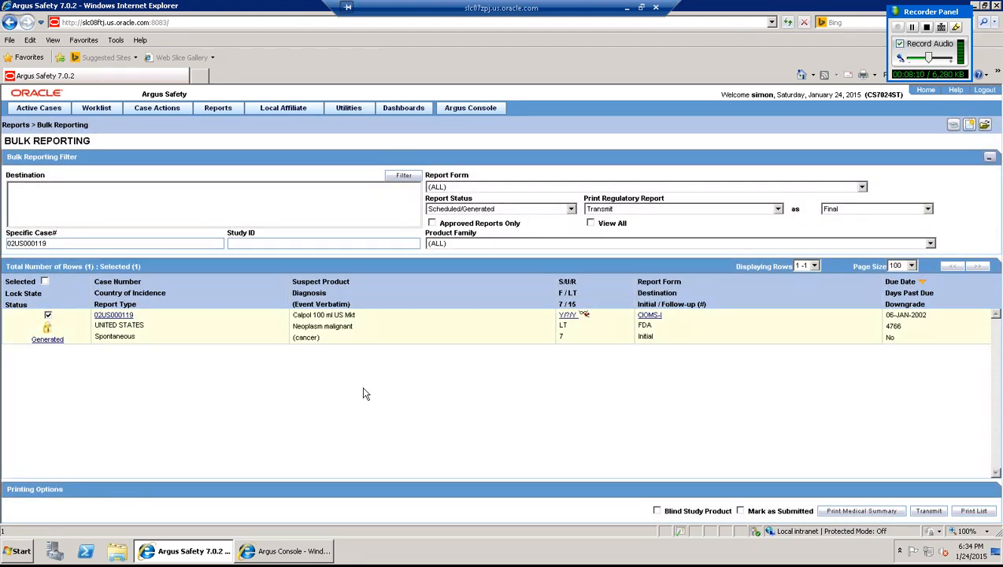
# - Transmit the report marked as submitted, with comments 'transmission comment' and 'marked for submission'
pyautogui.click(740, 510)
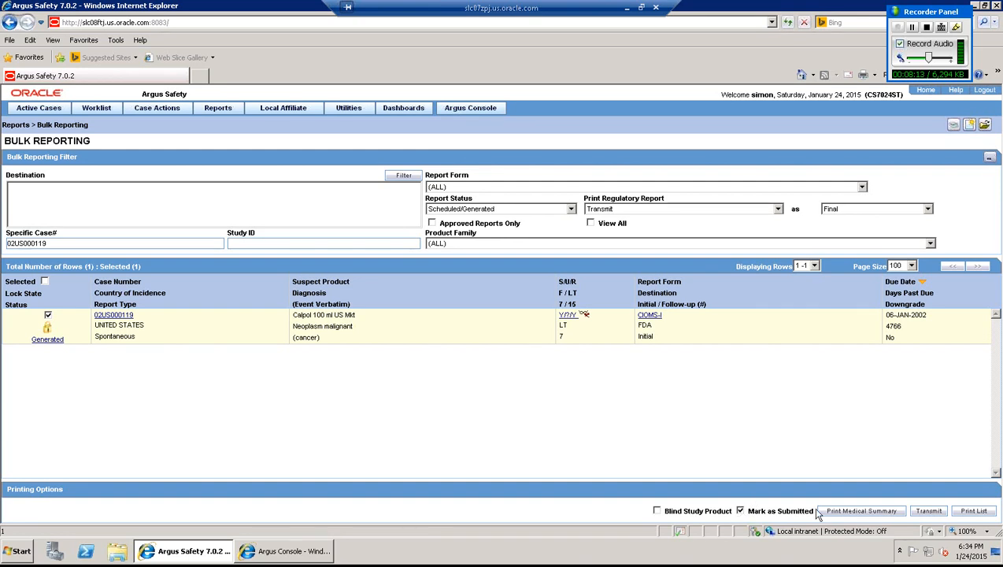
pyautogui.click(929, 510)
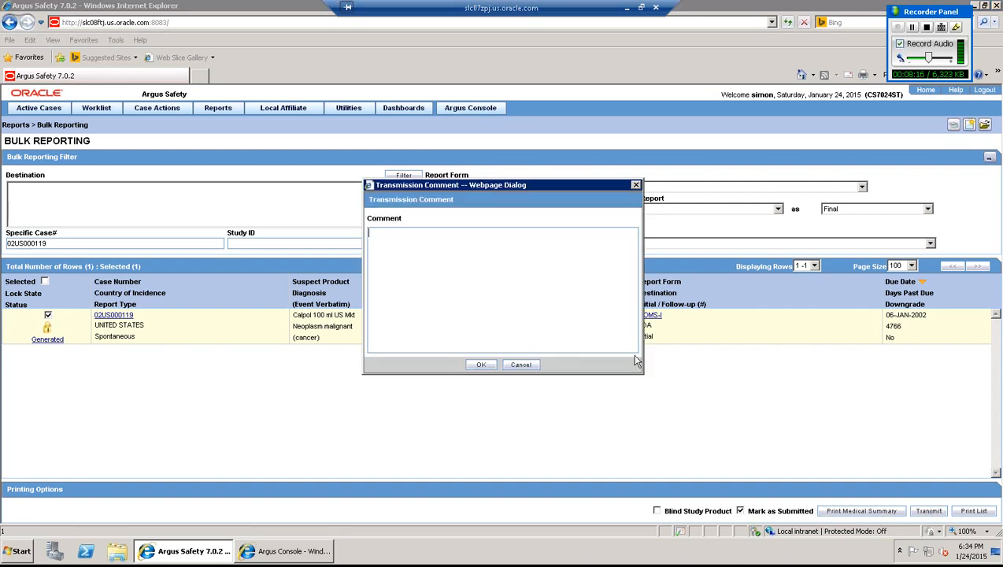
pyautogui.write('transmission comment')
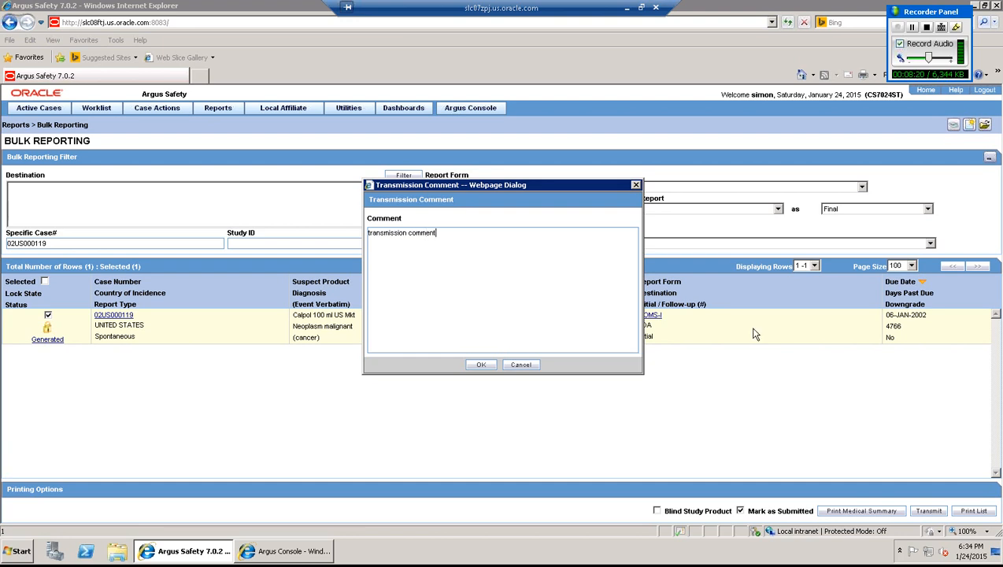
pyautogui.click(482, 364)
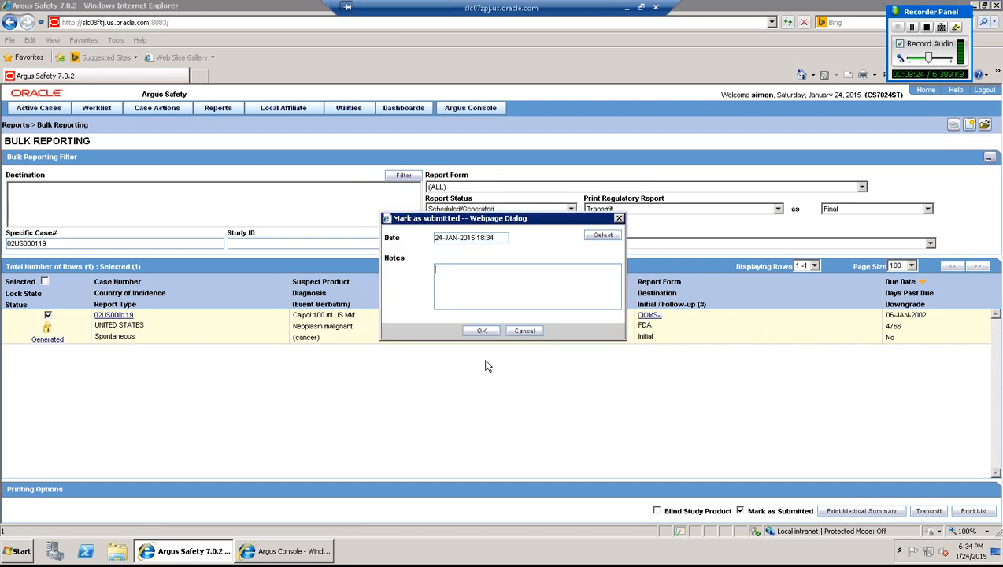
pyautogui.write('marked for submission')
pyautogui.click(488, 331)
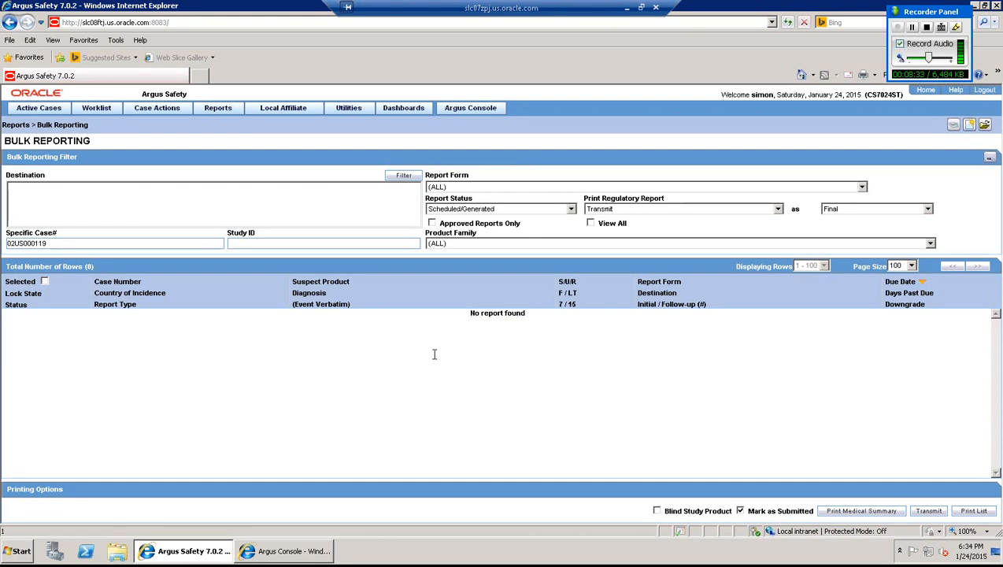
pyautogui.click(100, 109)
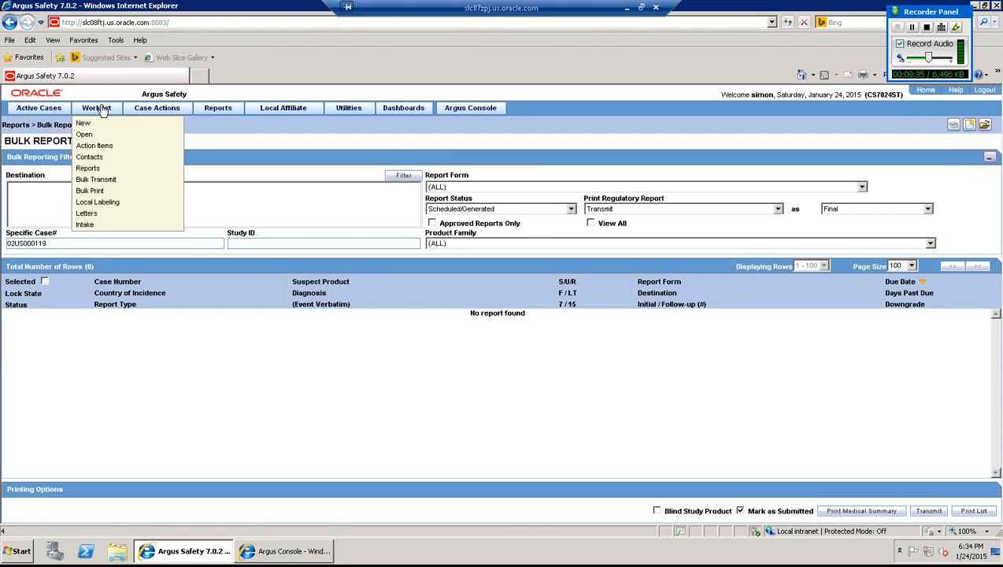
# - In the Bulk Transmit worklist, select the 02US000119 CIOMS-I row, sort by Fax Number, then show the desktop
pyautogui.click(110, 181)
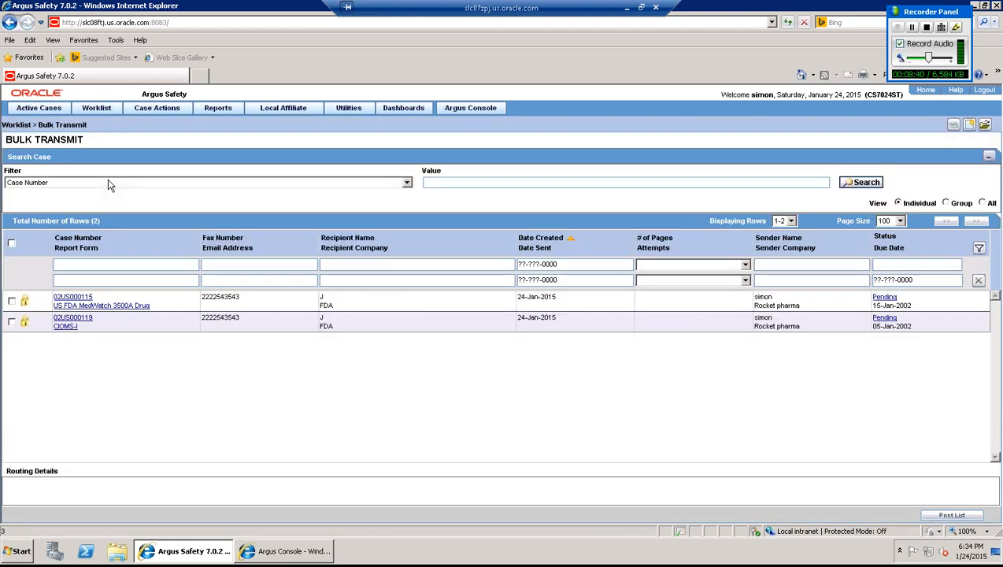
pyautogui.click(117, 323)
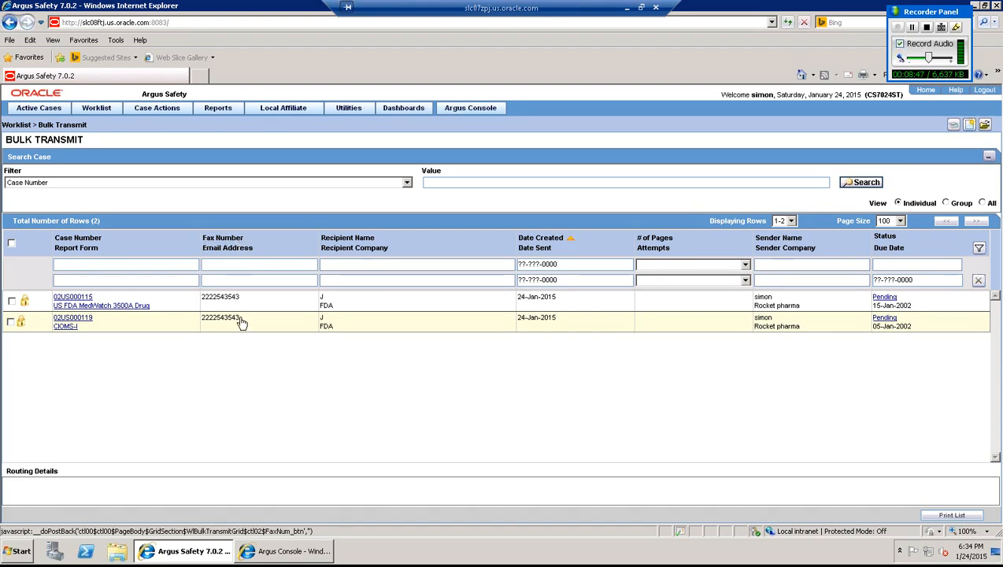
pyautogui.click(202, 248)
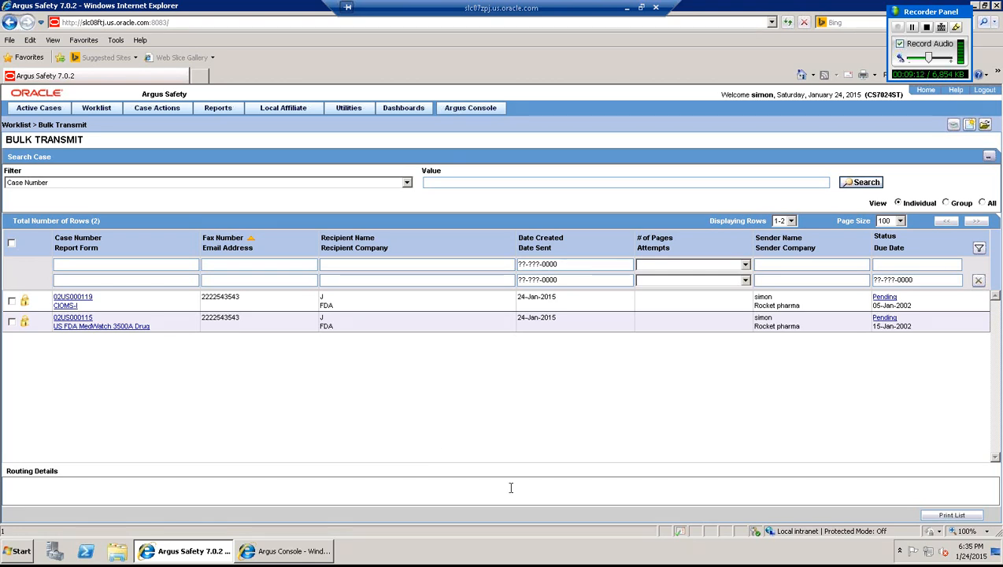
pyautogui.click(996, 556)
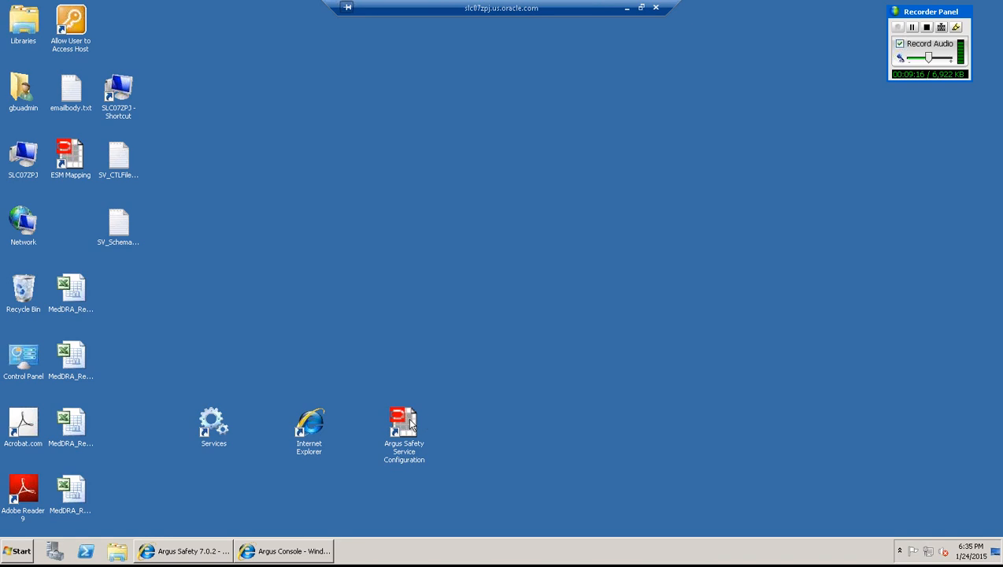
# - Launch Service Configuration, browse a new process's task types down to General Fax, then cancel it
pyautogui.doubleClick(408, 422)
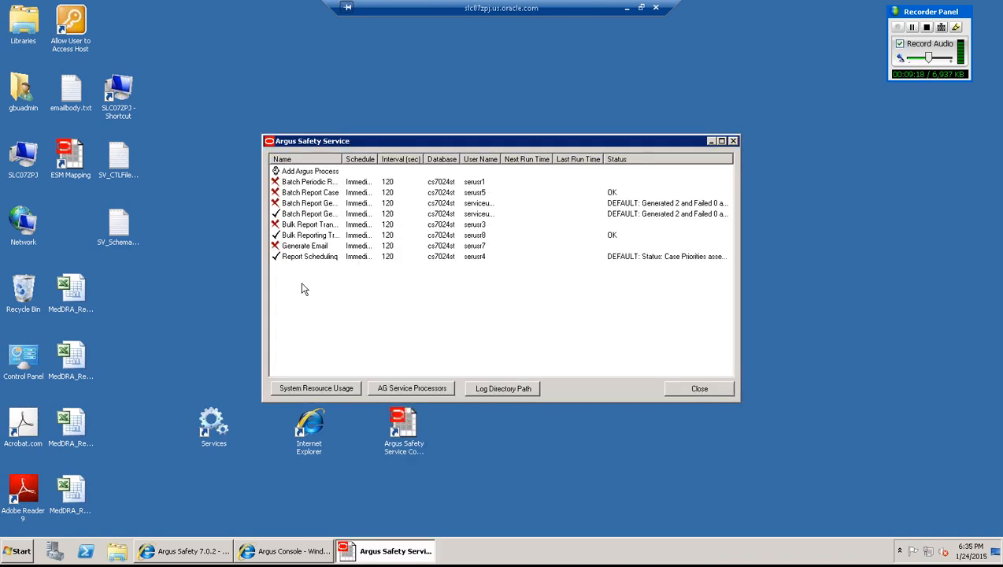
pyautogui.doubleClick(299, 173)
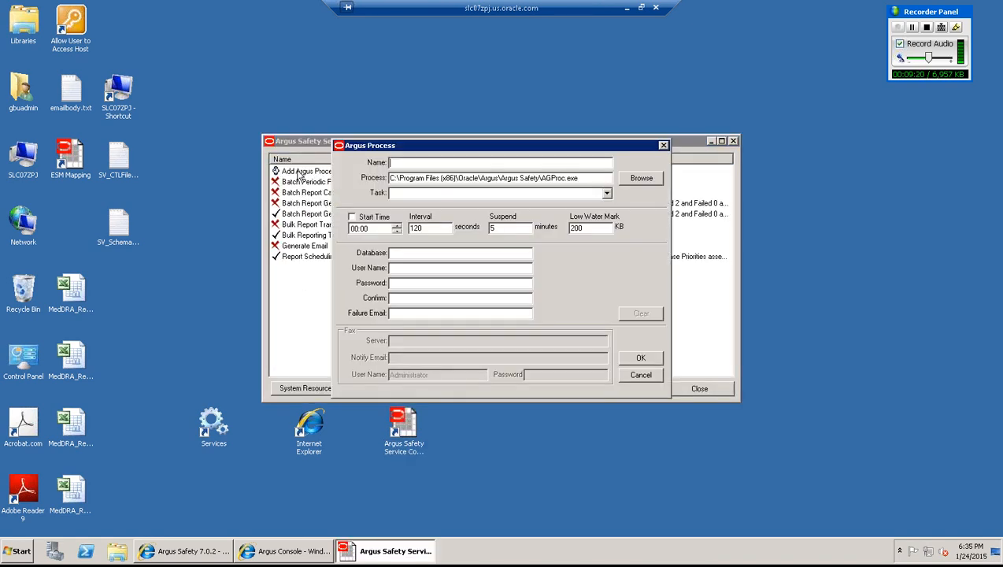
pyautogui.click(606, 193)
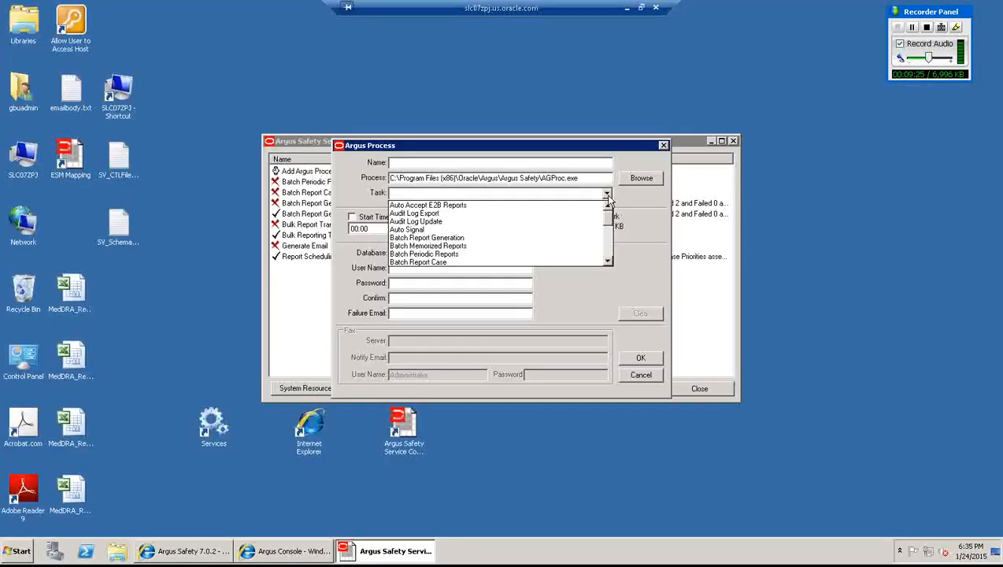
pyautogui.press('Down')
pyautogui.press('Down')
pyautogui.press('Down')
pyautogui.press('Down')
pyautogui.press('Down')
pyautogui.press('Down')
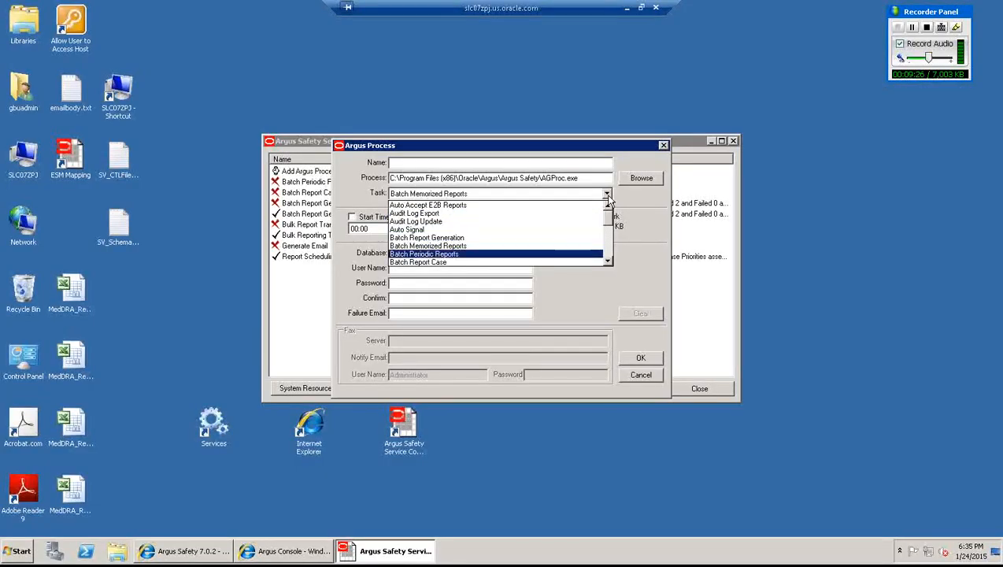
pyautogui.press('Down')
pyautogui.press('Down')
pyautogui.press('Down')
pyautogui.press('Down')
pyautogui.press('Down')
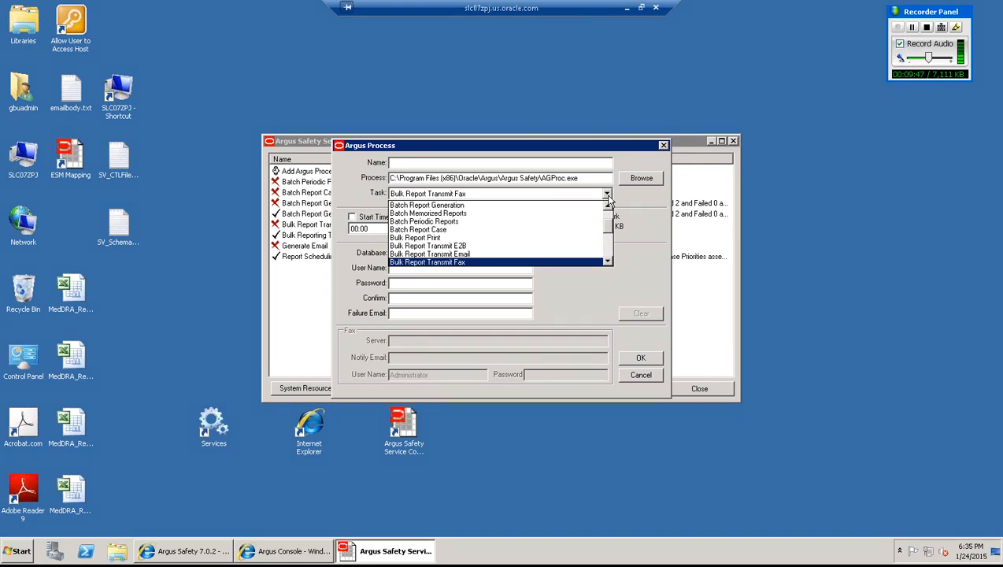
pyautogui.press('Down')
pyautogui.press('Down')
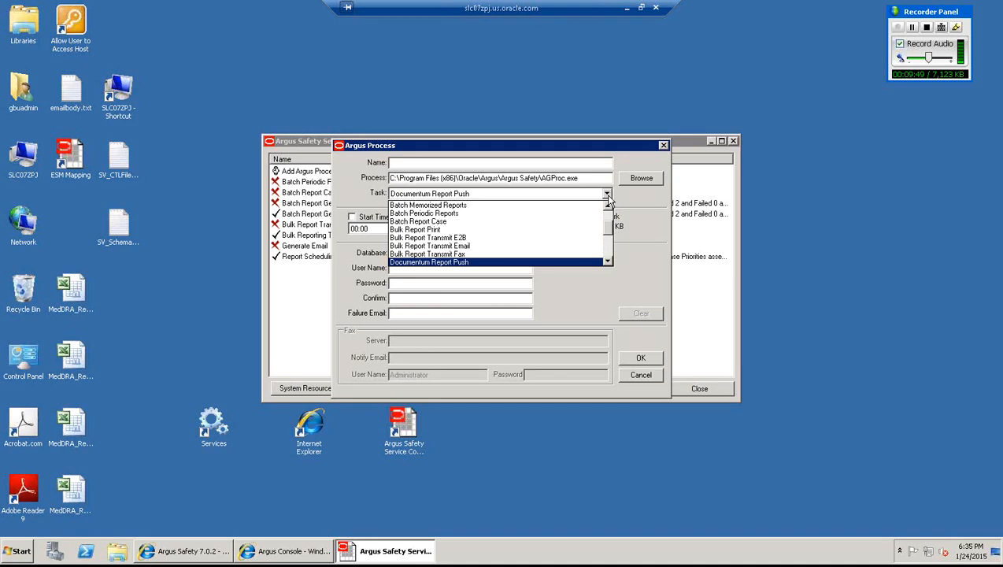
pyautogui.press('Down')
pyautogui.press('Down')
pyautogui.press('Down')
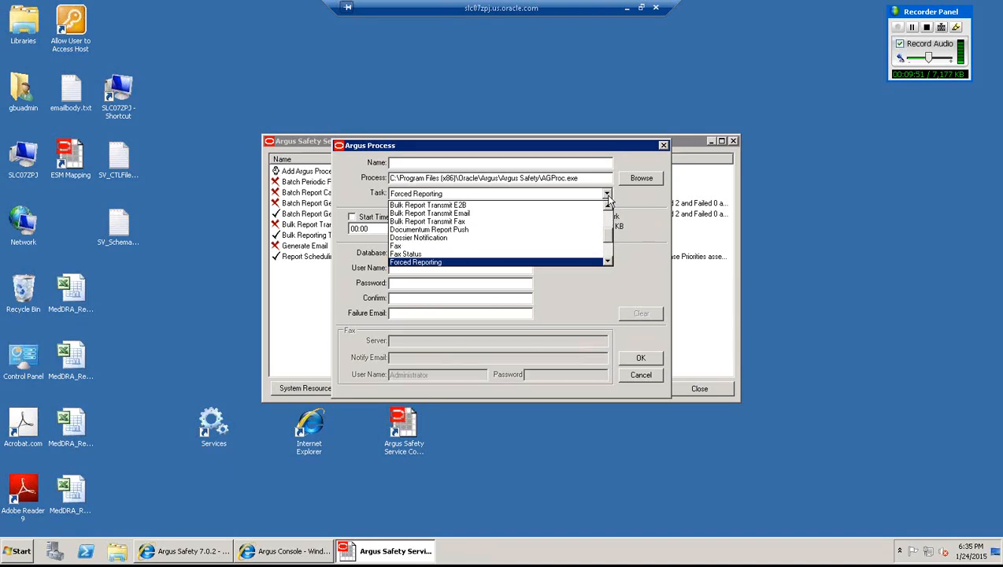
pyautogui.press('Up')
pyautogui.press('Up')
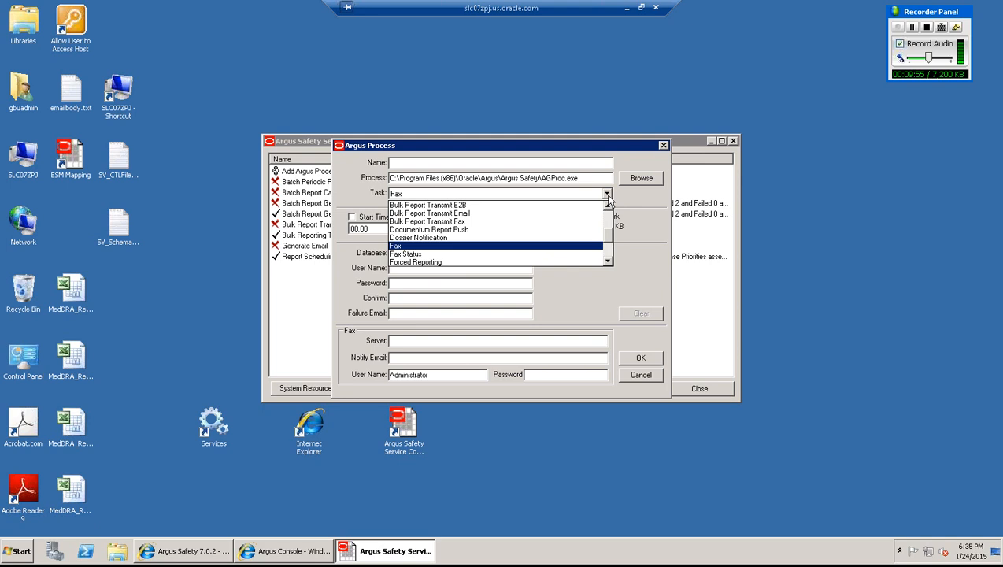
pyautogui.press('Down')
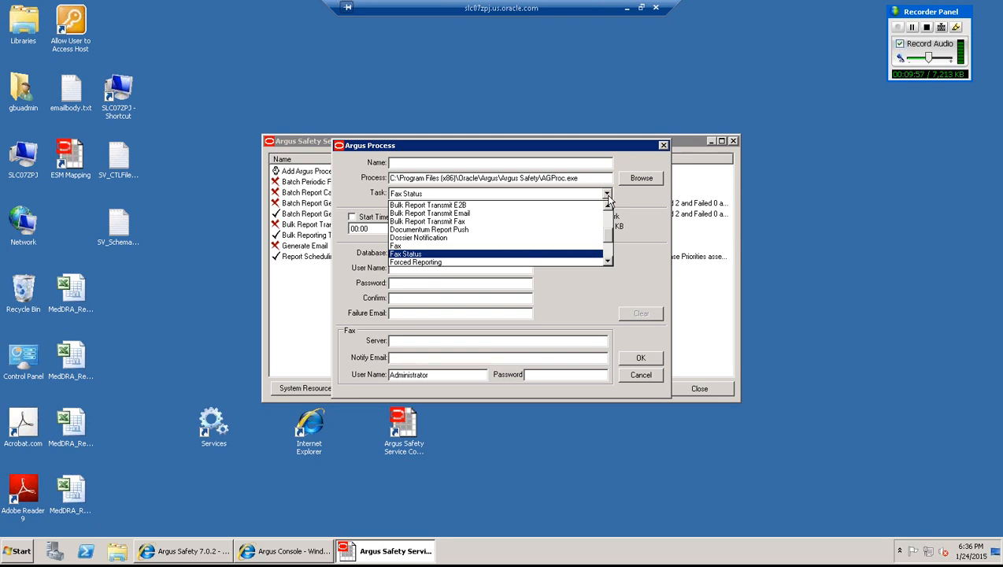
pyautogui.press('Down')
pyautogui.press('Down')
pyautogui.press('Down')
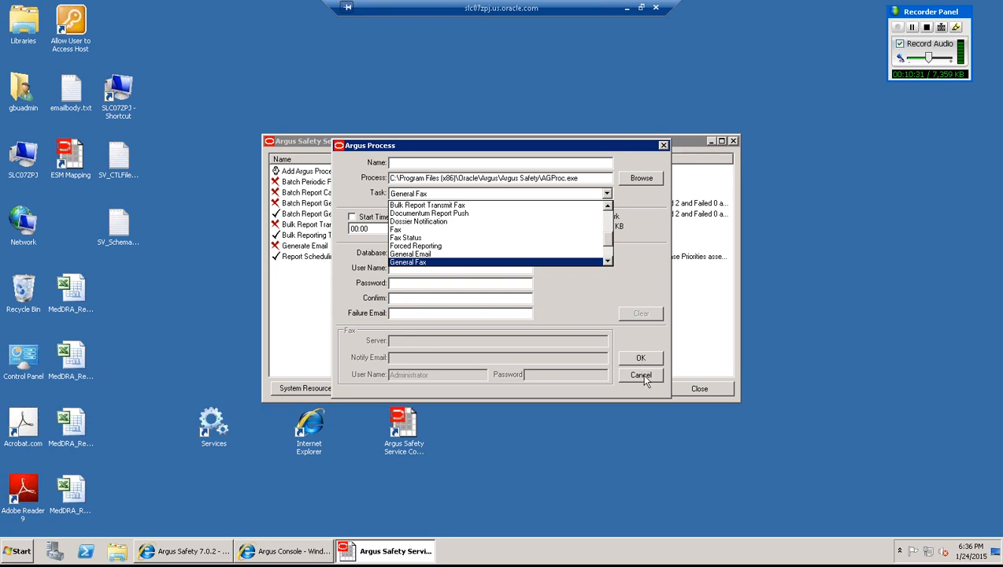
pyautogui.press('Return')
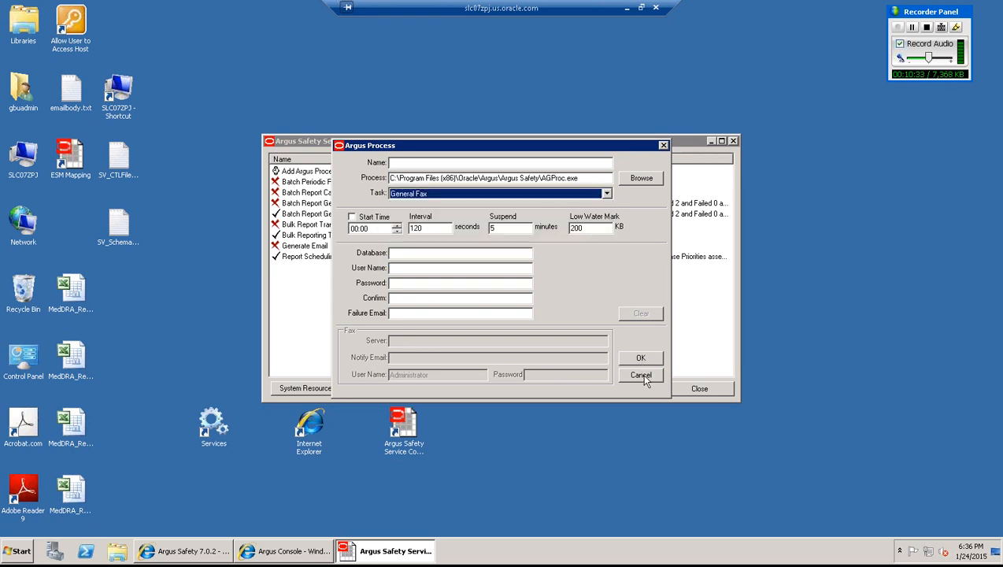
pyautogui.click(641, 376)
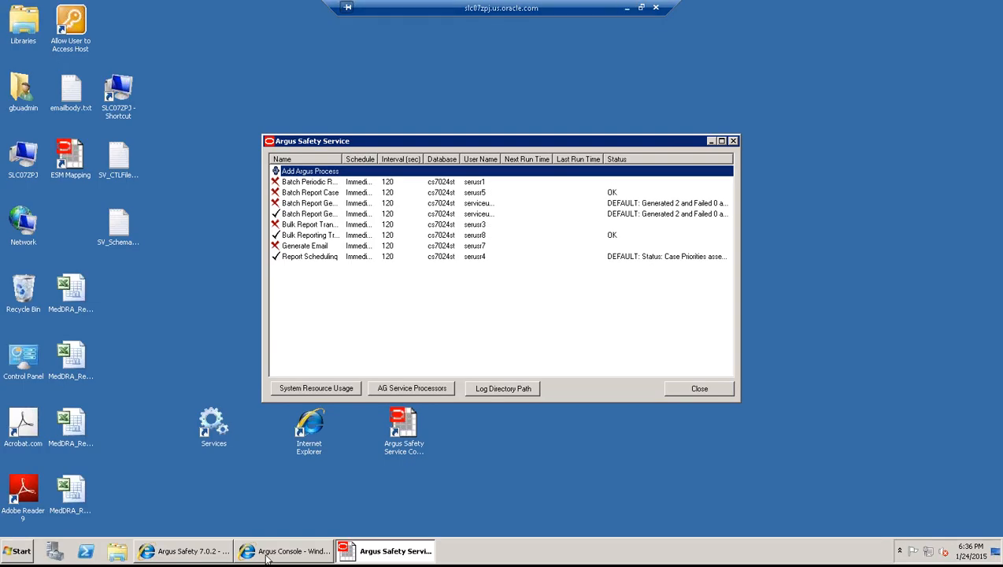
# - Switch to Argus Safety, then bring Argus Console forward with its Business Configuration menu shown
pyautogui.moveTo(277, 557)
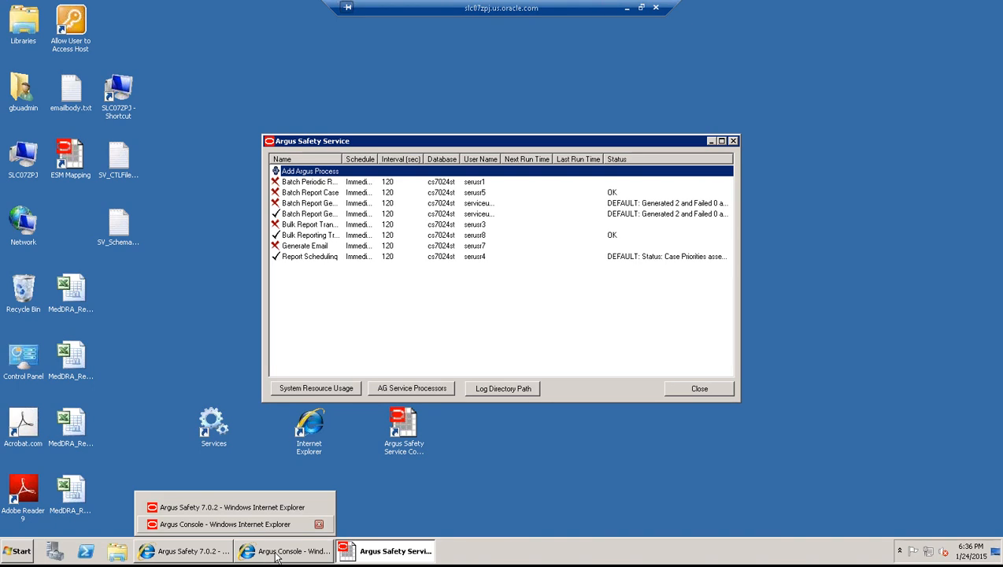
pyautogui.click(213, 554)
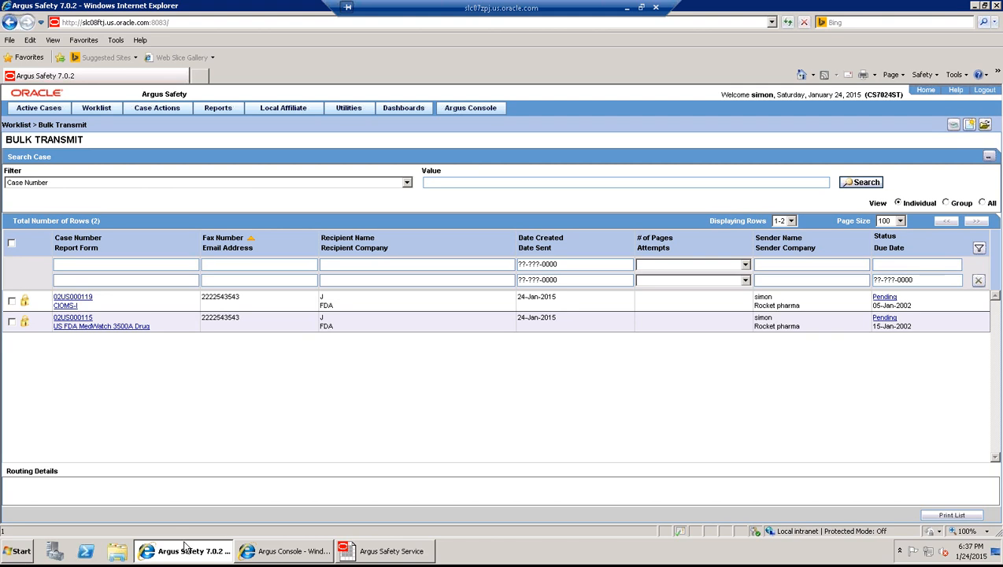
pyautogui.click(254, 549)
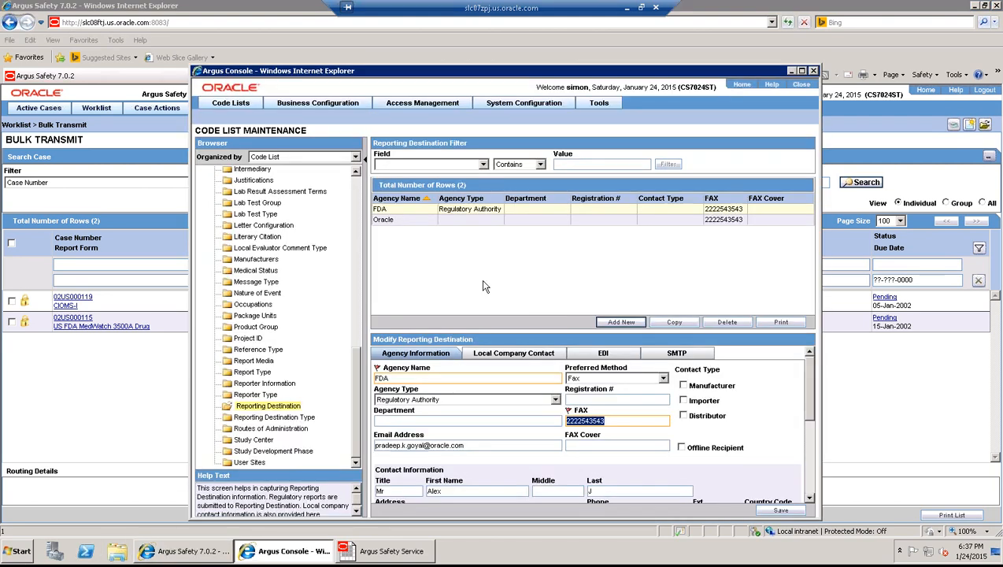
pyautogui.moveTo(315, 106)
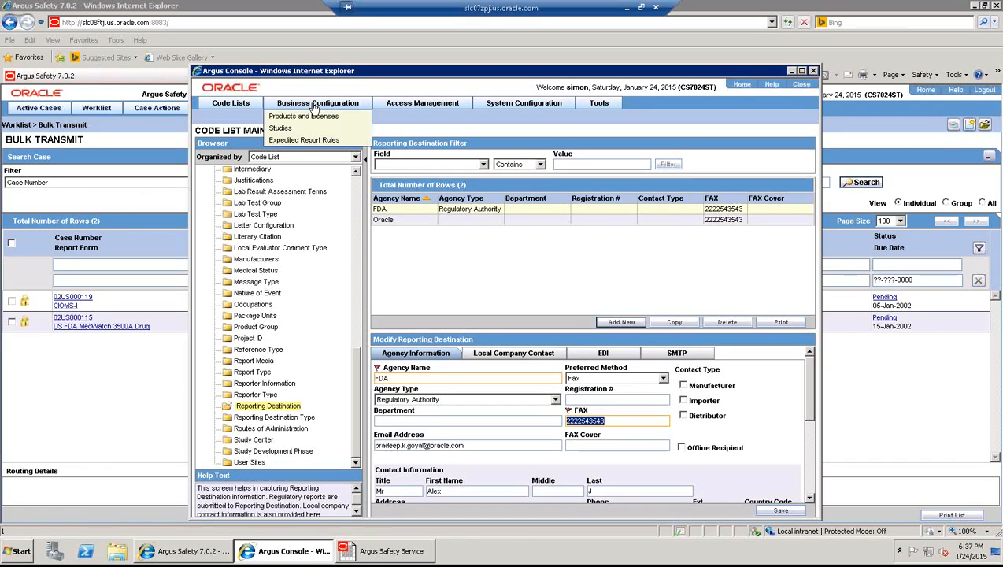
# - Open the UNITED STATES Marketed Drug 15 d Medwatch Report rule and enable Force Distribute
pyautogui.click(306, 142)
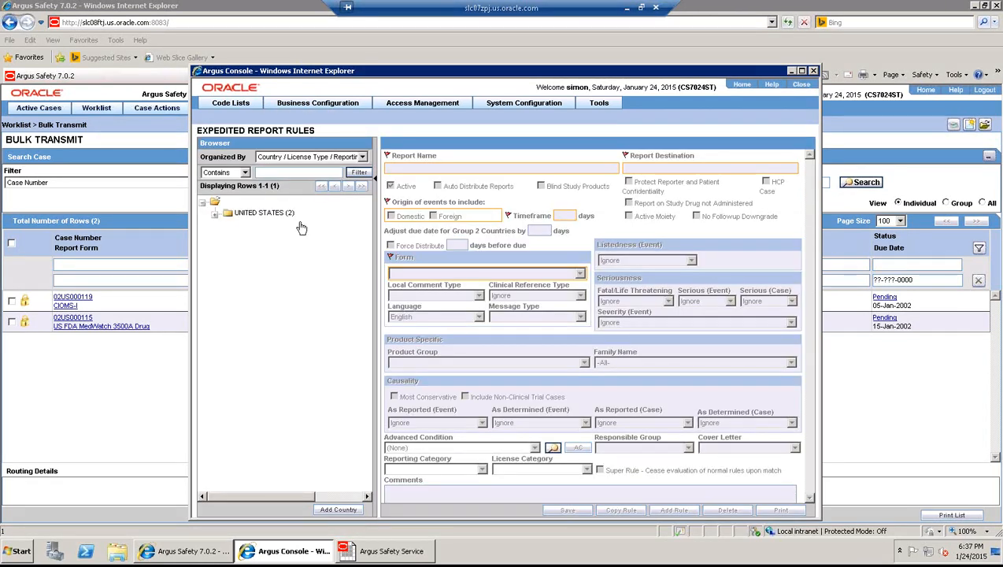
pyautogui.click(215, 214)
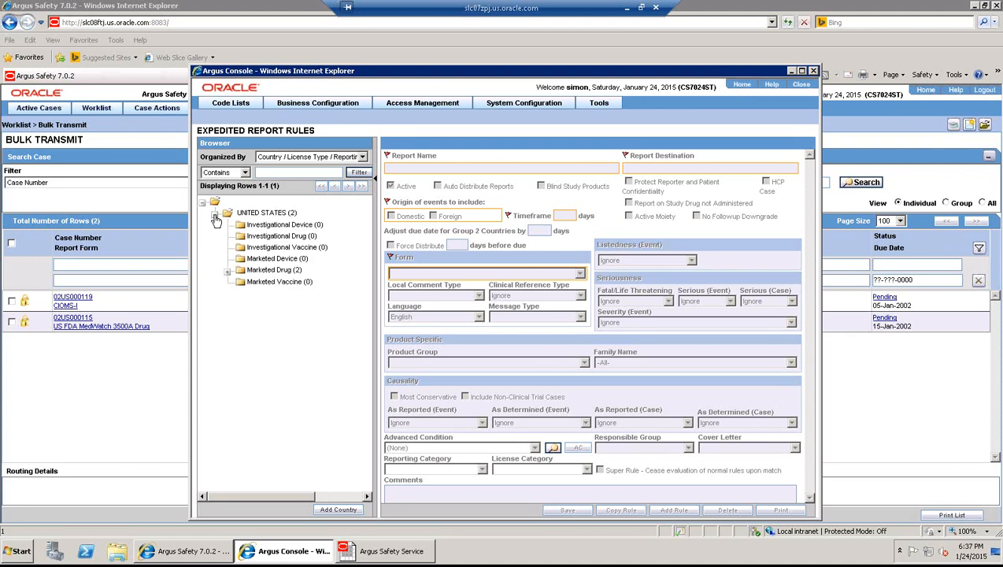
pyautogui.click(227, 272)
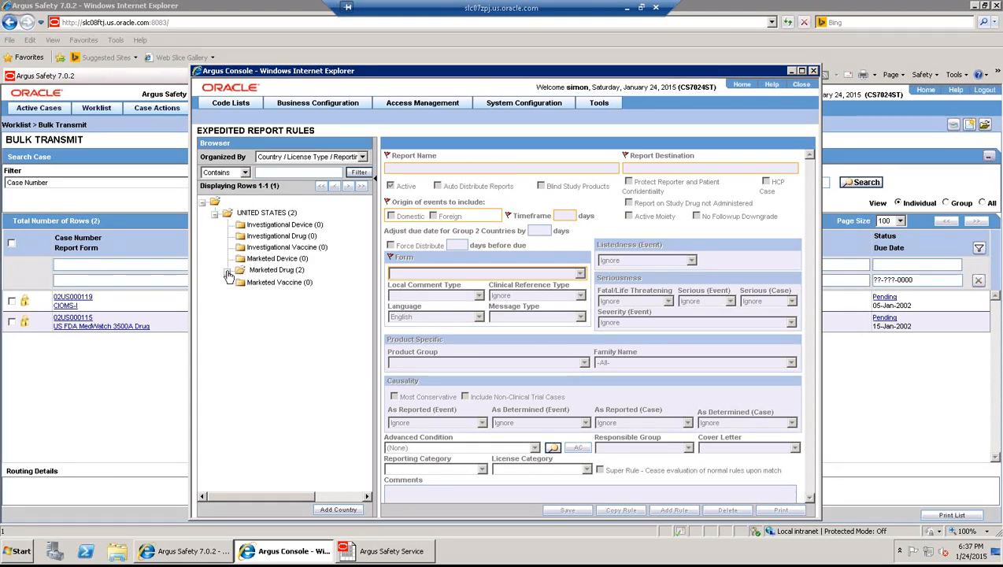
pyautogui.click(317, 284)
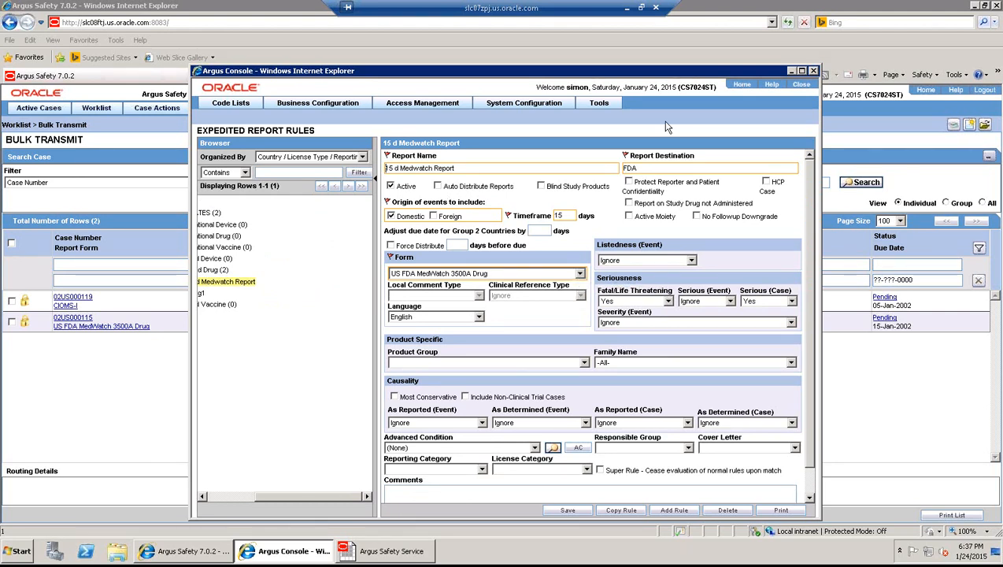
pyautogui.click(642, 8)
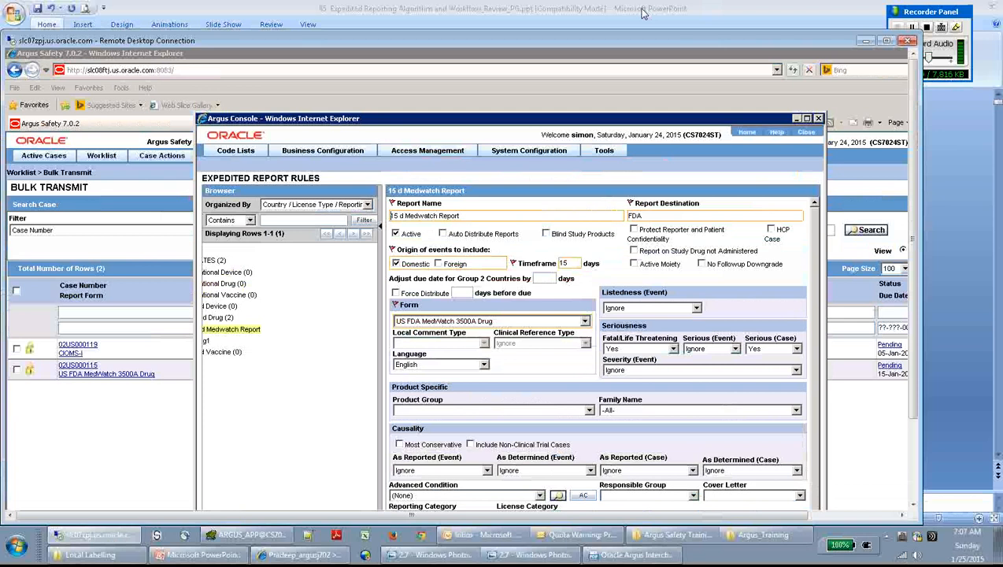
pyautogui.moveTo(918, 17); pyautogui.dragTo(927, 13)
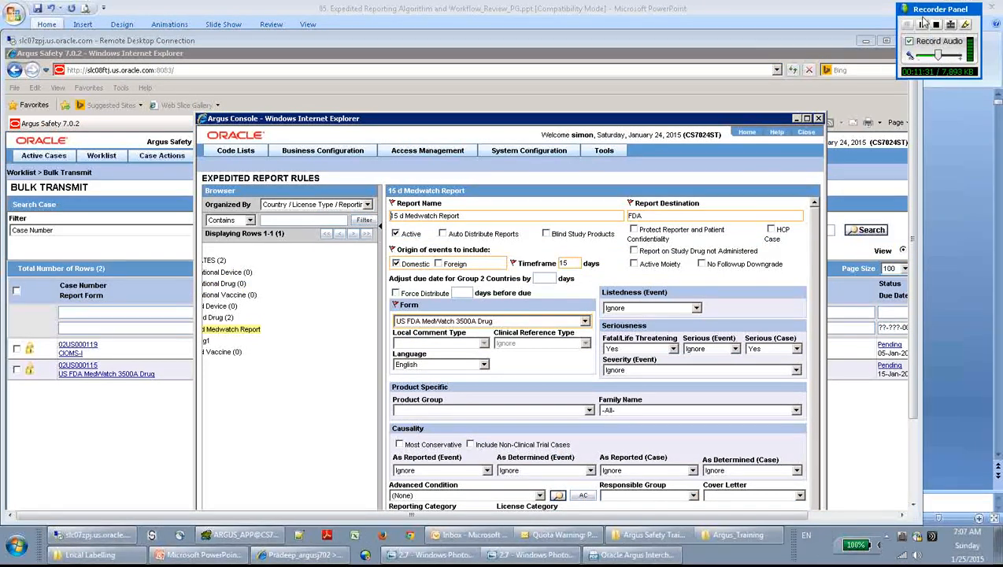
pyautogui.click(357, 340)
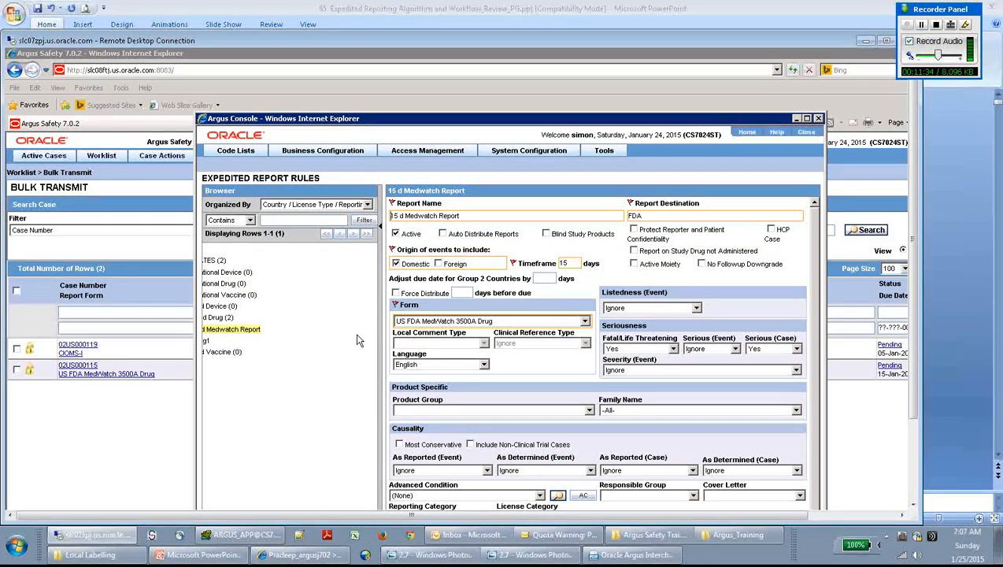
pyautogui.click(396, 293)
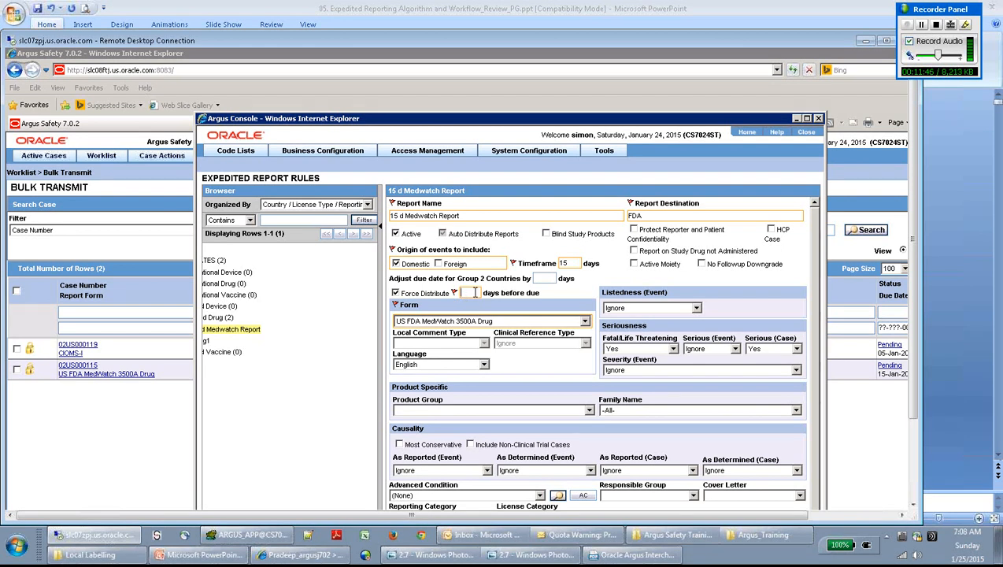
# - Set Force Distribute to 2 days before the due date
pyautogui.write('2')
pyautogui.click(886, 41)
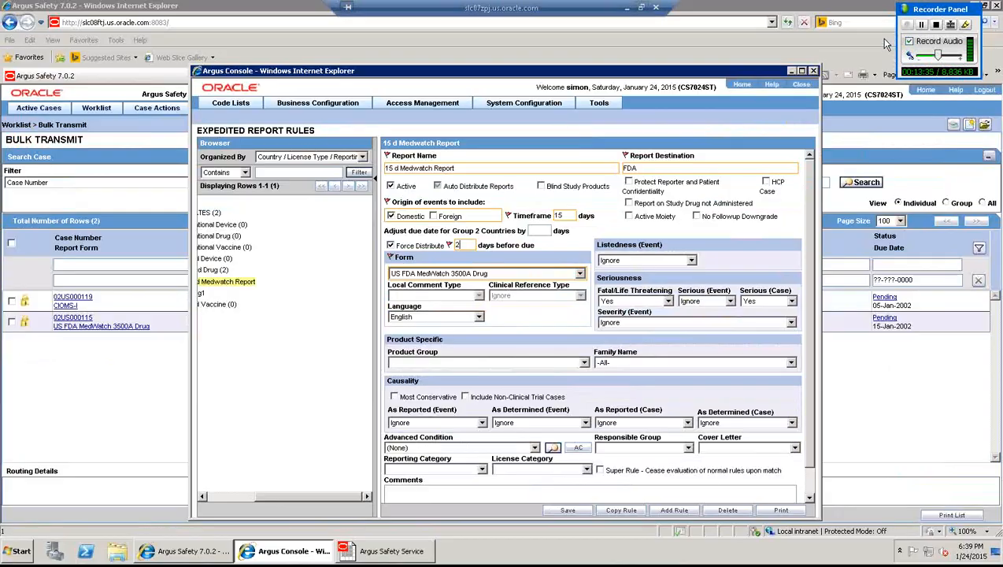
pyautogui.click(397, 555)
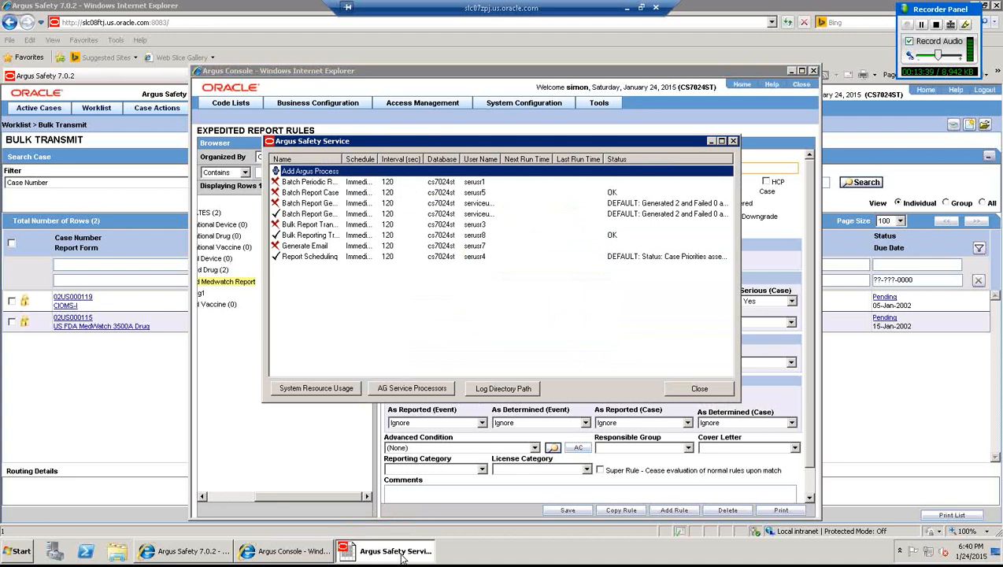
pyautogui.doubleClick(305, 172)
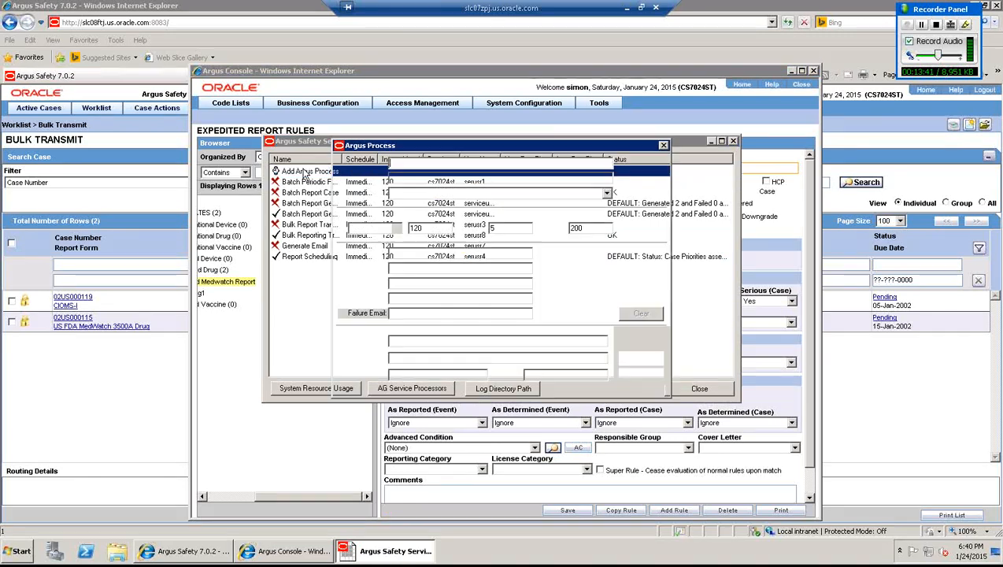
pyautogui.click(607, 196)
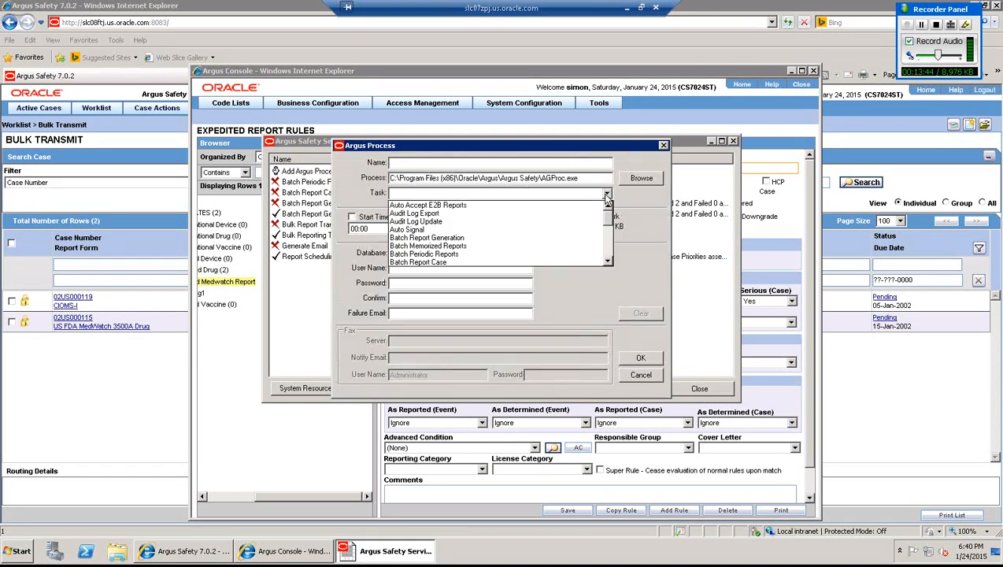
pyautogui.click(609, 263)
pyautogui.click(608, 263)
pyautogui.click(609, 263)
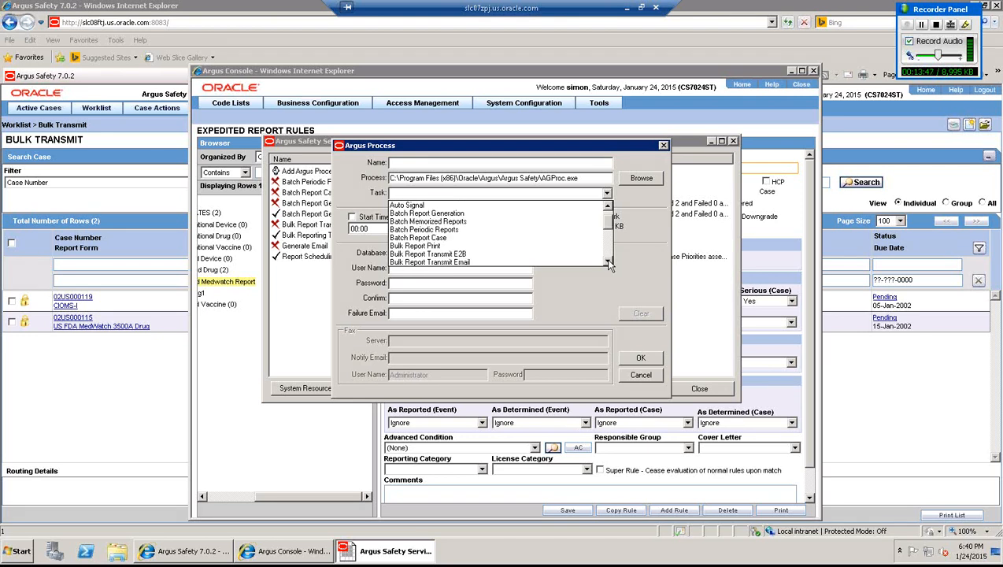
pyautogui.click(609, 263)
pyautogui.click(608, 263)
pyautogui.click(609, 263)
pyautogui.click(609, 262)
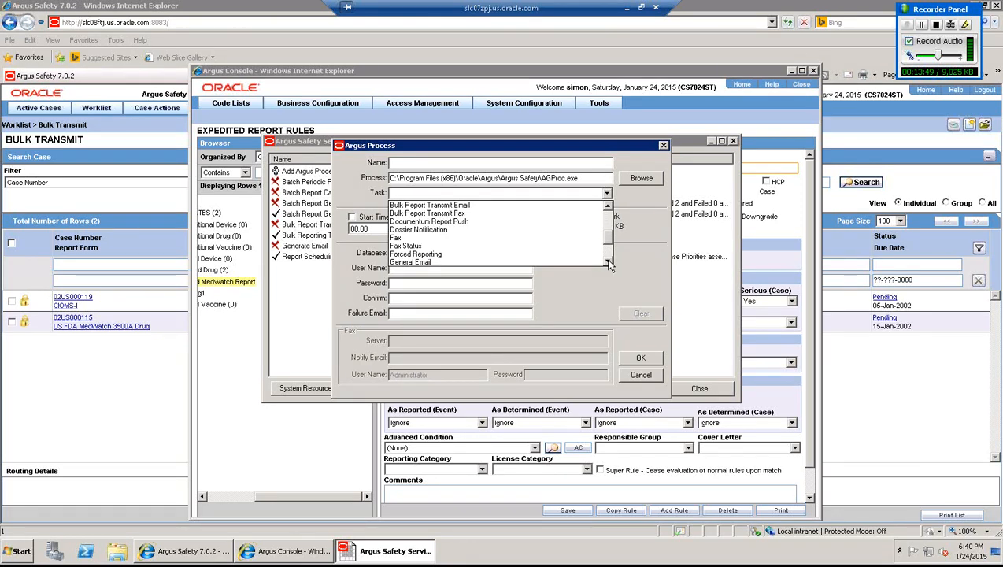
pyautogui.click(608, 263)
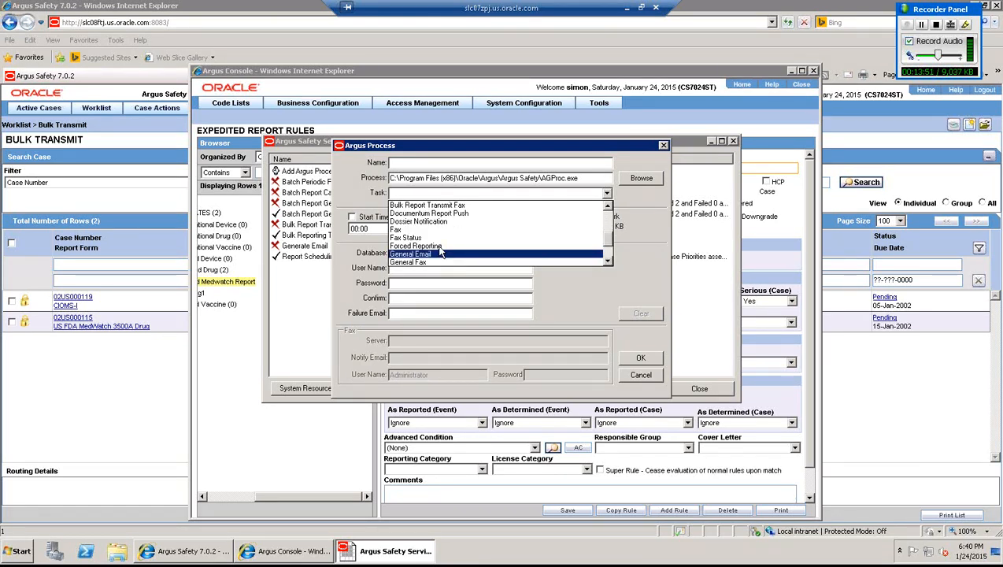
pyautogui.click(439, 247)
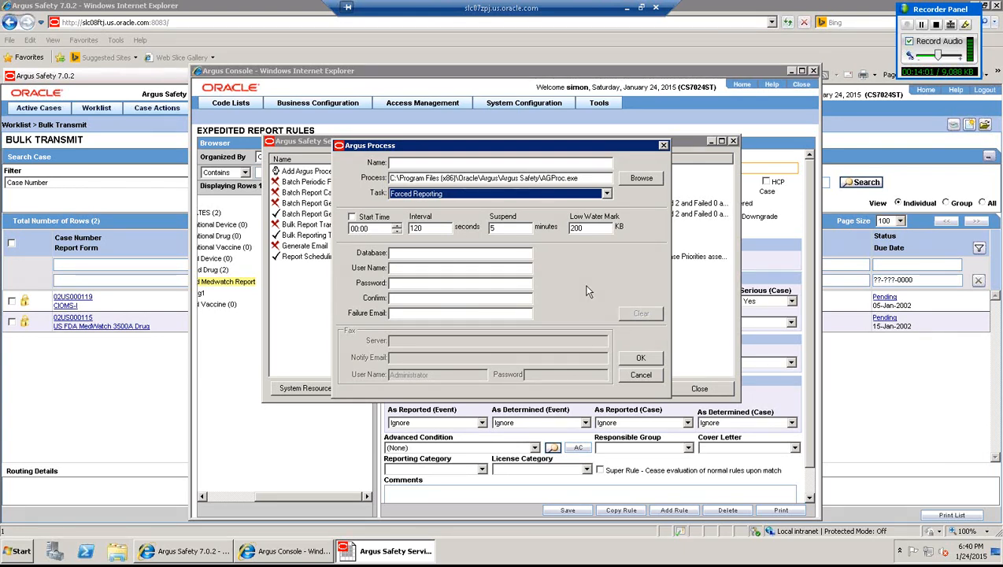
pyautogui.click(345, 435)
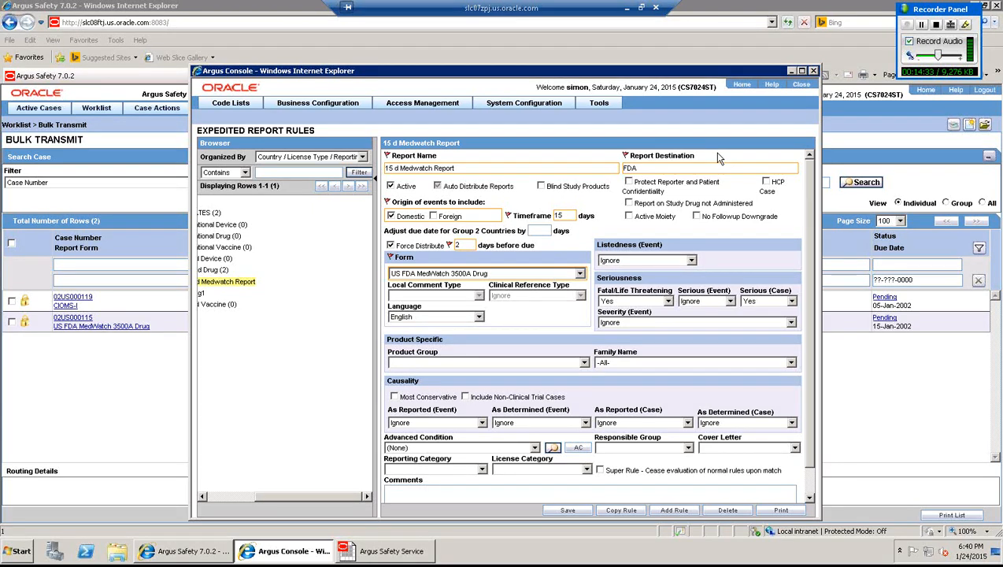
# - Scroll the console's browser tree left and return to the Argus Safety Bulk Transmit page
pyautogui.click(271, 497)
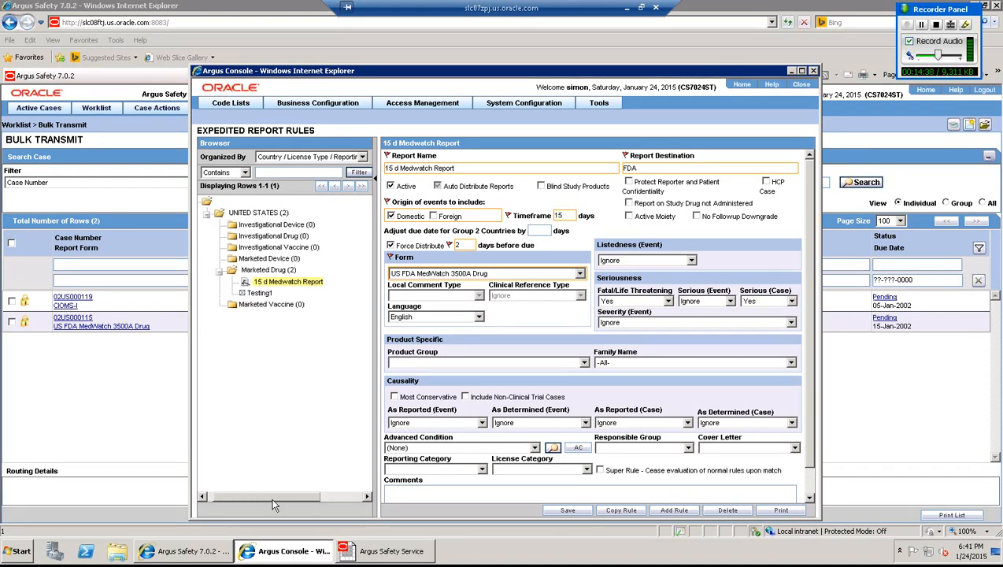
pyautogui.click(922, 25)
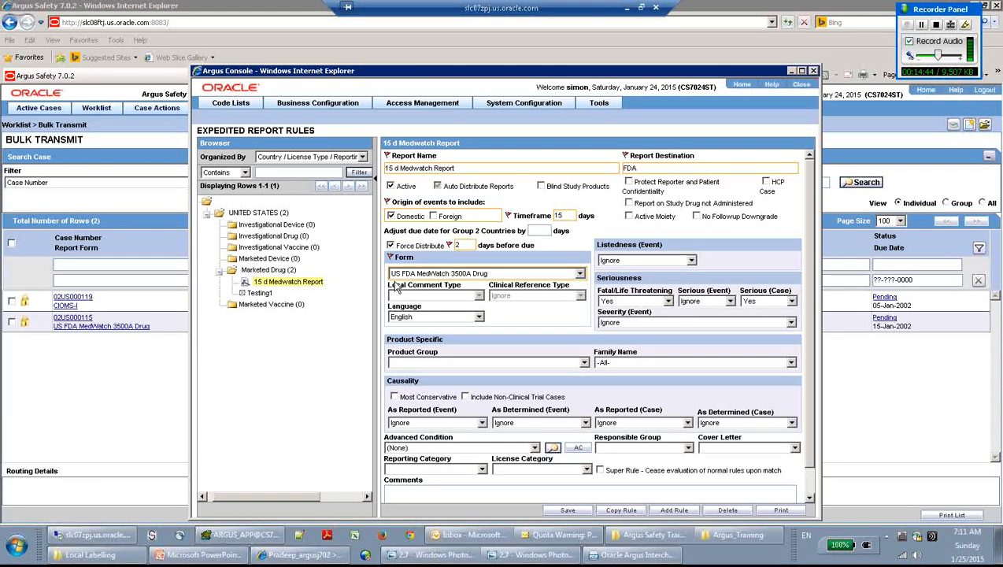
pyautogui.click(148, 398)
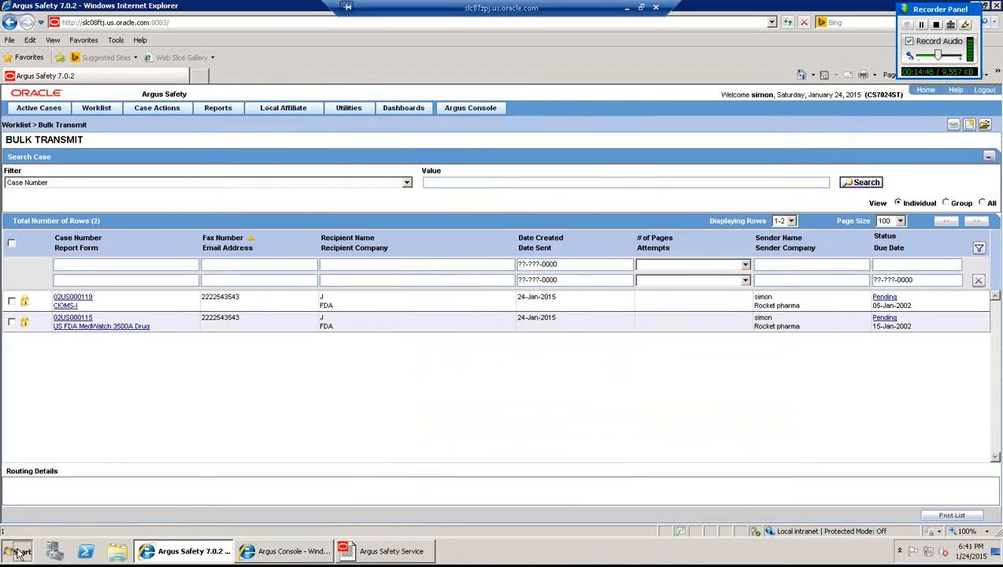
# - Launch Notepad from the Run box
pyautogui.click(17, 550)
pyautogui.click(198, 457)
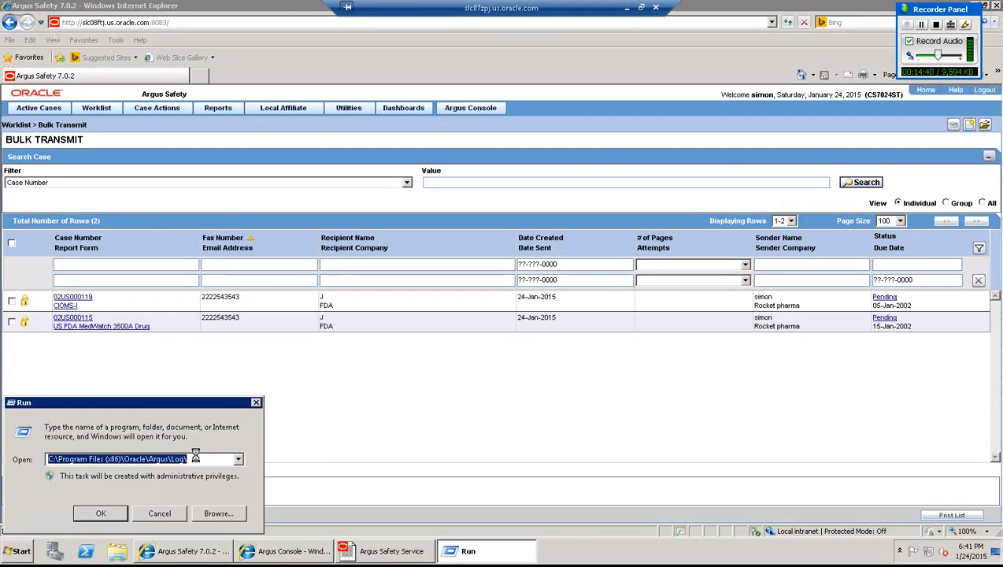
pyautogui.write('notepad')
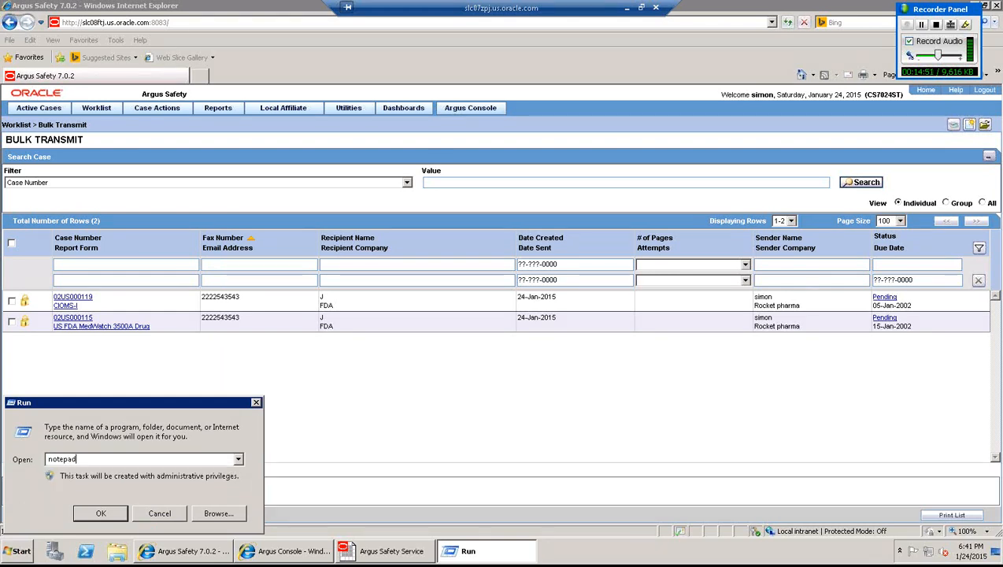
pyautogui.press('Return')
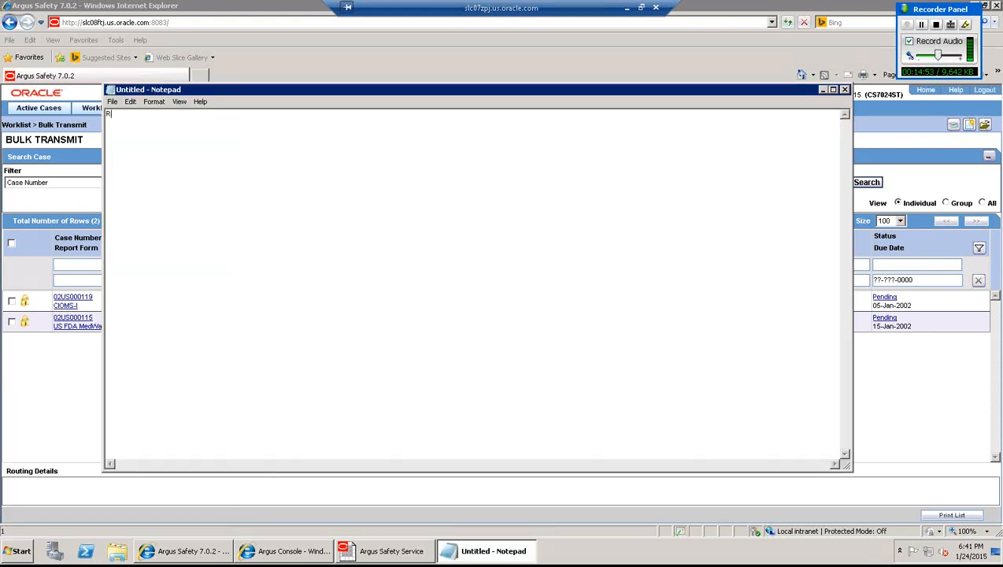
# - Type Report Scheduling, batch report generation and the bulk transmit email, print and fax entries
pyautogui.write('R')
pyautogui.press('BackSpace')
pyautogui.write('bulk')
pyautogui.press('BackSpace')
pyautogui.press('BackSpace')
pyautogui.press('BackSpace')
pyautogui.press('BackSpace')
pyautogui.write('Report Scheduling')
pyautogui.press('Return')
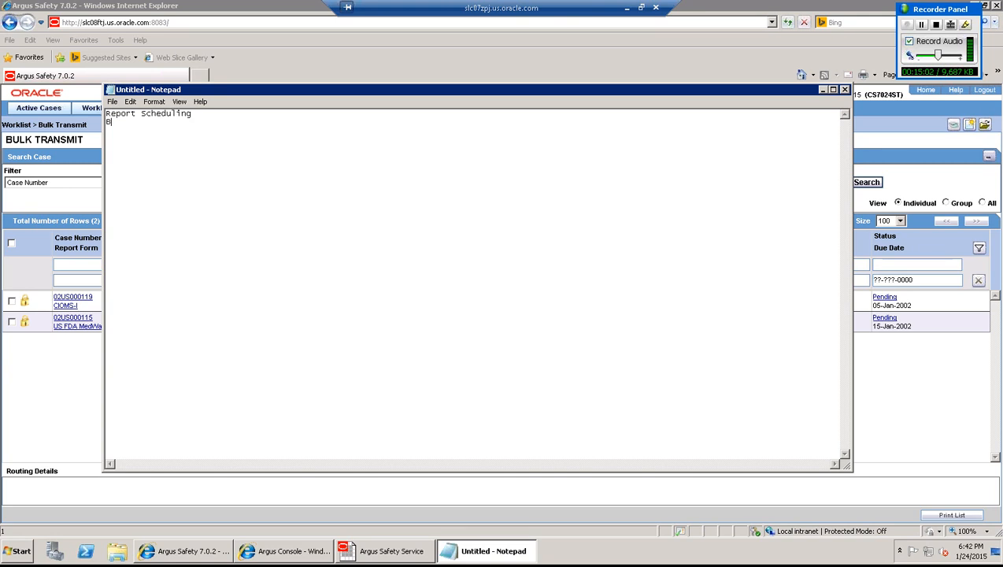
pyautogui.write('Batch report genration ')
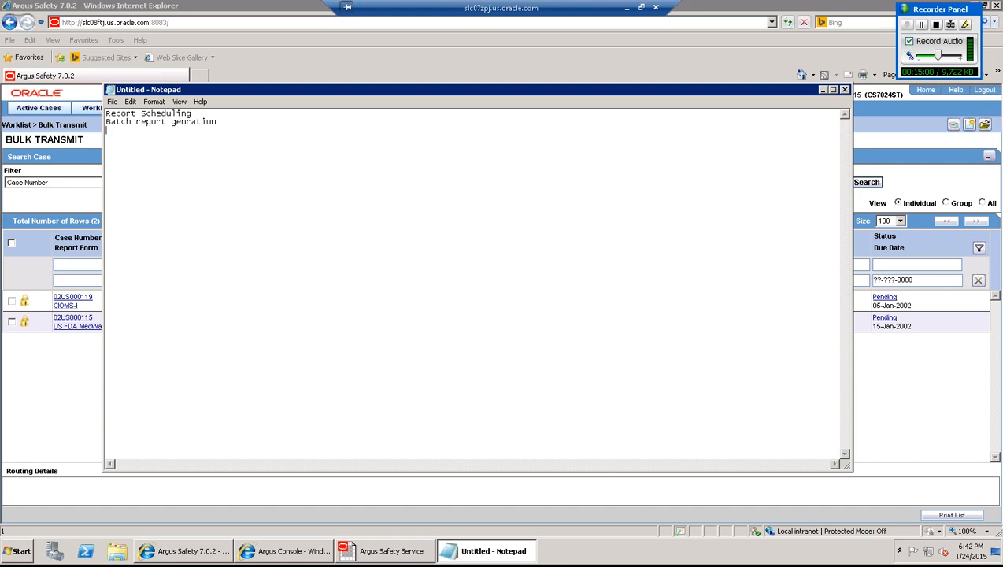
pyautogui.write('Bulk ')
pyautogui.write('tranmit')
pyautogui.press('BackSpace')
pyautogui.press('BackSpace')
pyautogui.press('BackSpace')
pyautogui.press('BackSpace')
pyautogui.write('smail email ')
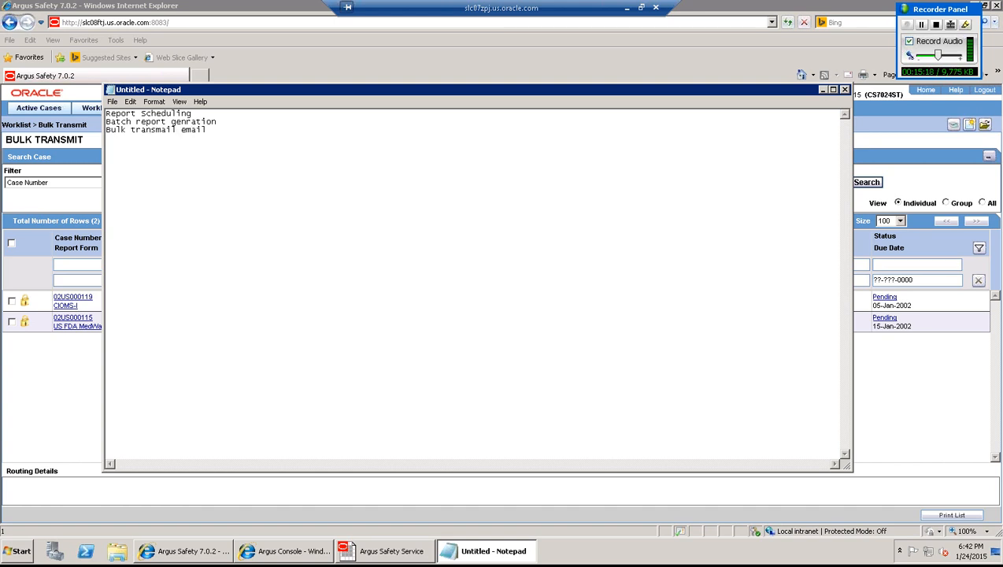
pyautogui.write('bulk transmit print bulk ')
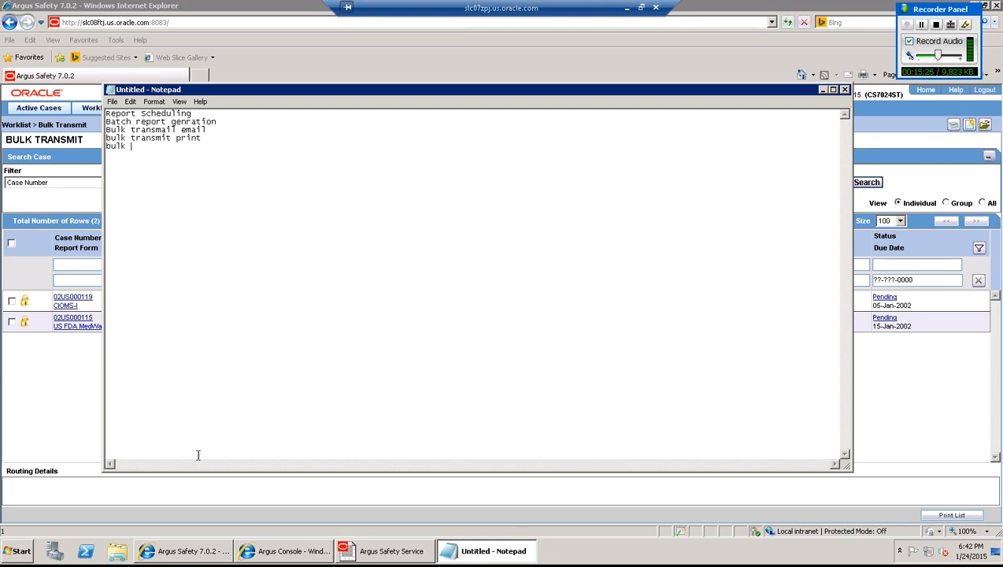
pyautogui.write('ttransmit fax')
pyautogui.press('Return')
# - Add bulk transmit e2b, Fax, Fax Status, General Fax and Forced Report lines
pyautogui.write('bulk transmit e')
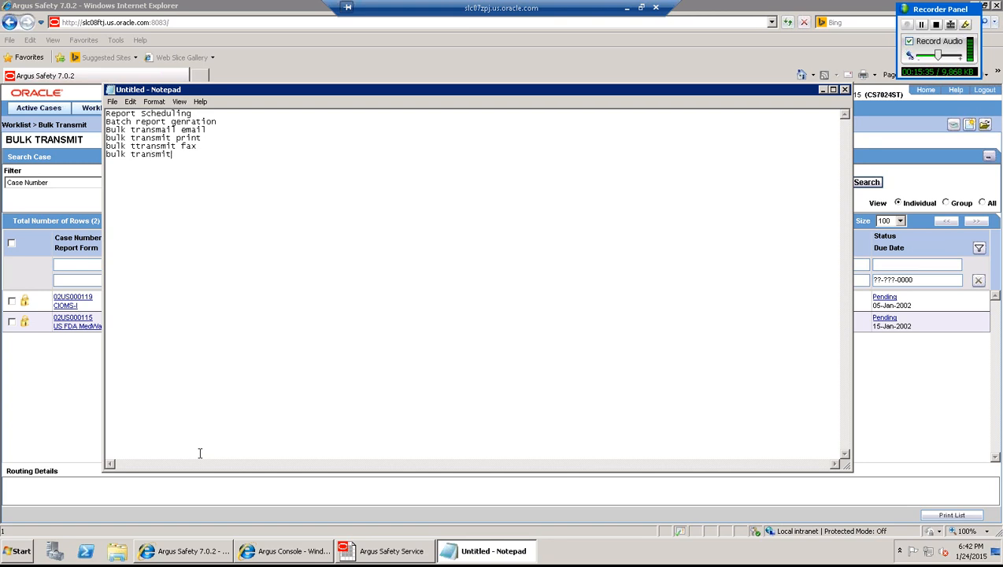
pyautogui.write('2b')
pyautogui.press('Return')
pyautogui.write('Fax')
pyautogui.press('Return')
pyautogui.write('Fas S')
pyautogui.press('BackSpace')
pyautogui.press('BackSpace')
pyautogui.press('BackSpace')
pyautogui.write('x Stat')
pyautogui.write('us ')
pyautogui.write('G')
pyautogui.write('eneral Fa')
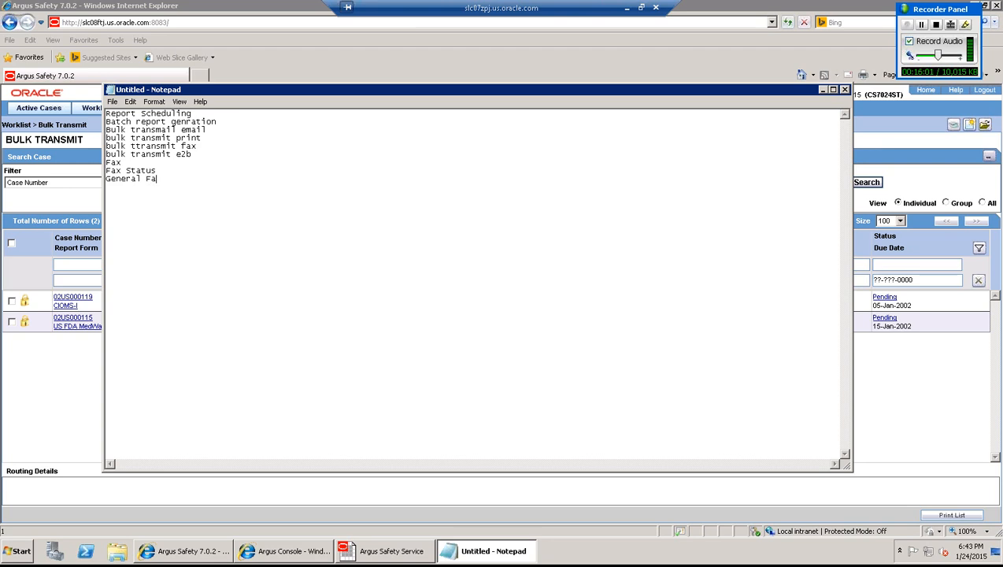
pyautogui.write('x')
pyautogui.press('Return')
pyautogui.write('Forced Reporting')
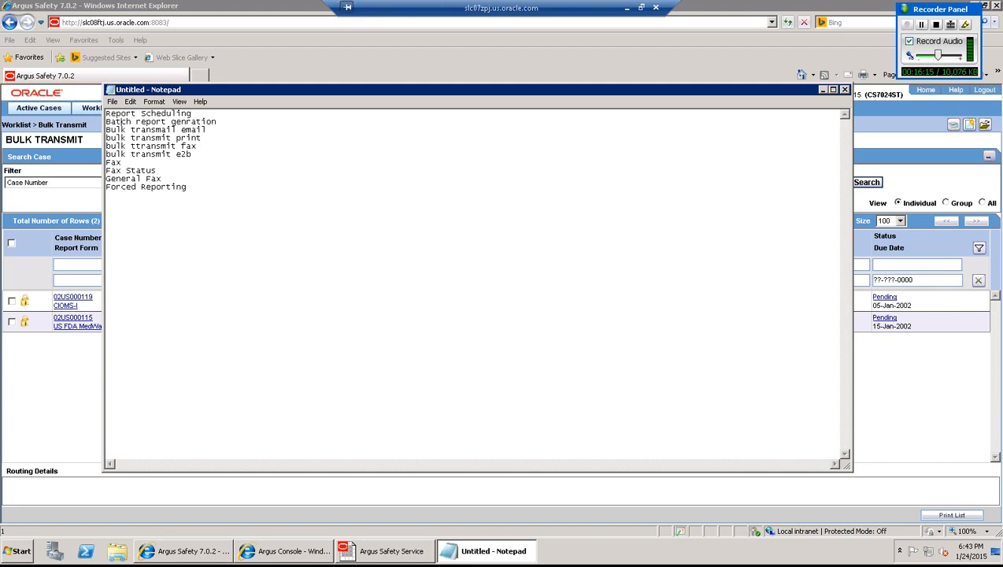
# - Insert a 'Batch report generation worker' line, then place the cursor after bulk transmit e2b
pyautogui.press('Return')
pyautogui.write('Ba')
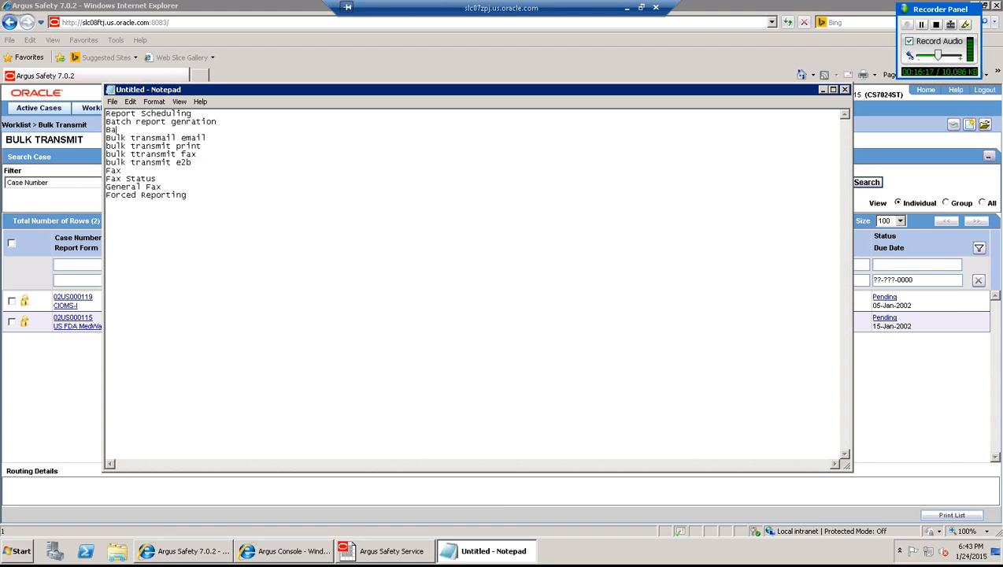
pyautogui.write('tch report generation ')
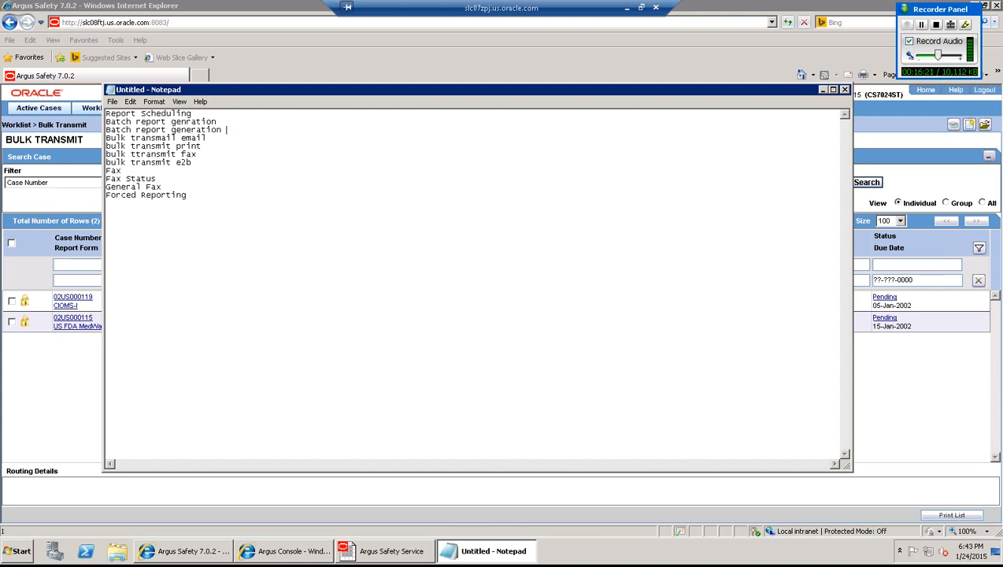
pyautogui.write('worker')
pyautogui.click(197, 196)
pyautogui.click(199, 165)
pyautogui.keyDown('shift'); pyautogui.click(107, 163); pyautogui.keyUp('shift')
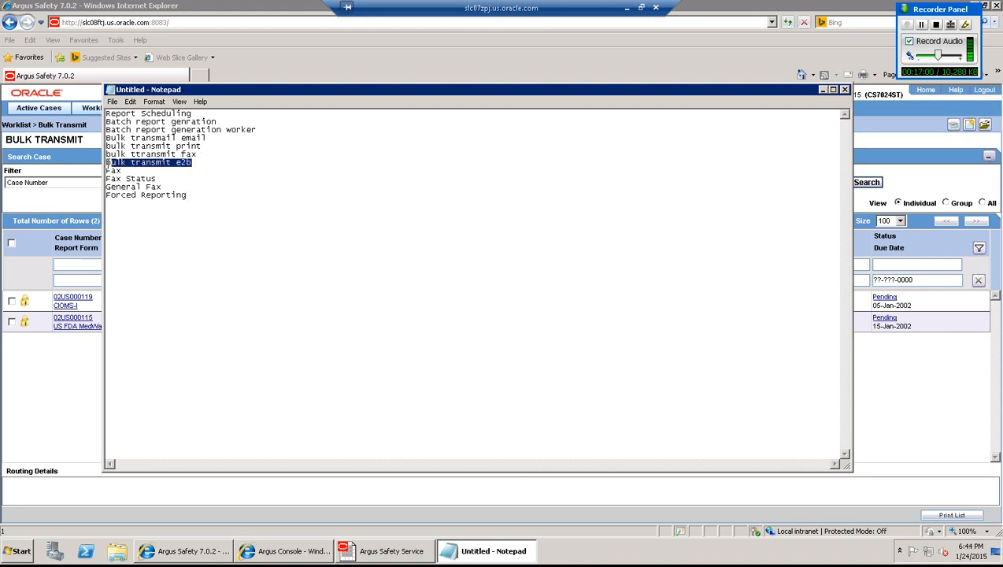
pyautogui.click(235, 163)
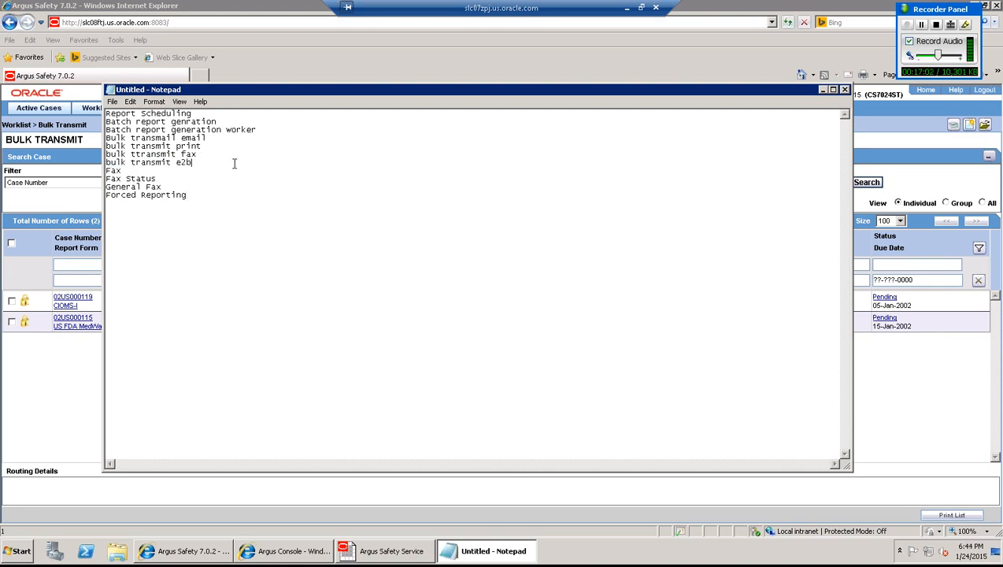
pyautogui.click(197, 197)
pyautogui.click(234, 163)
# - In Argus Console, open Common Profile Switches, discard unsaved rule changes, and expand Reporting
pyautogui.click(52, 414)
pyautogui.click(291, 547)
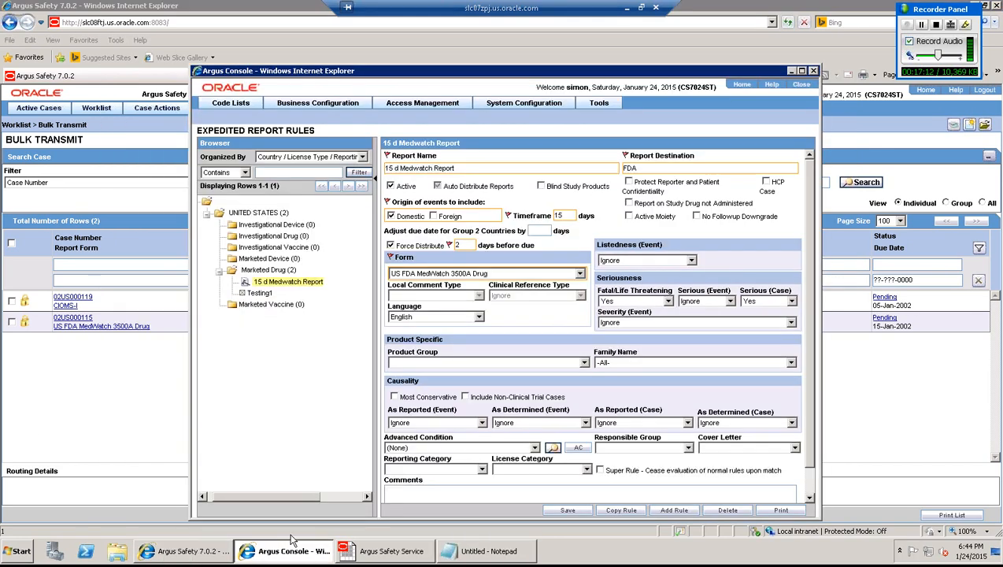
pyautogui.click(535, 109)
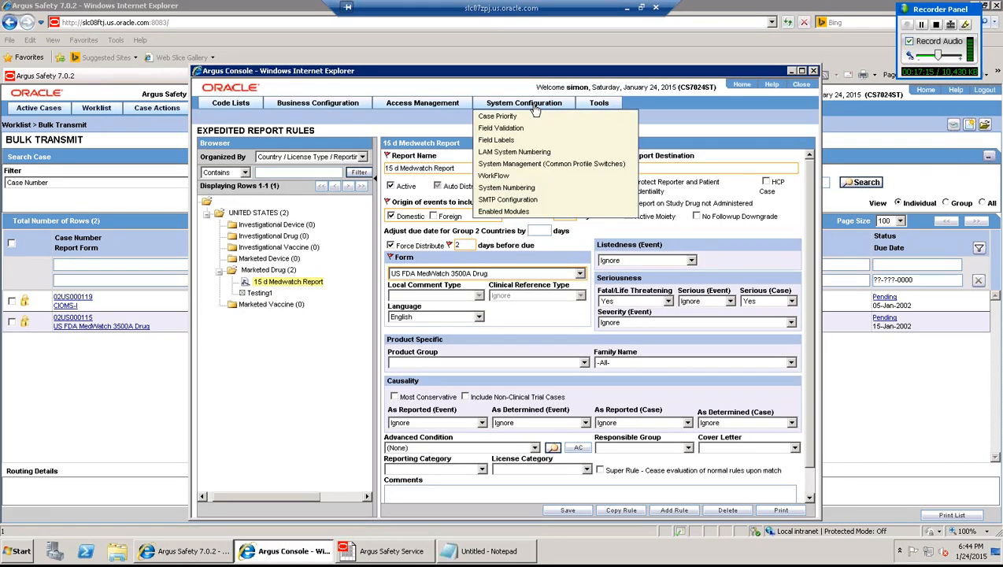
pyautogui.click(540, 166)
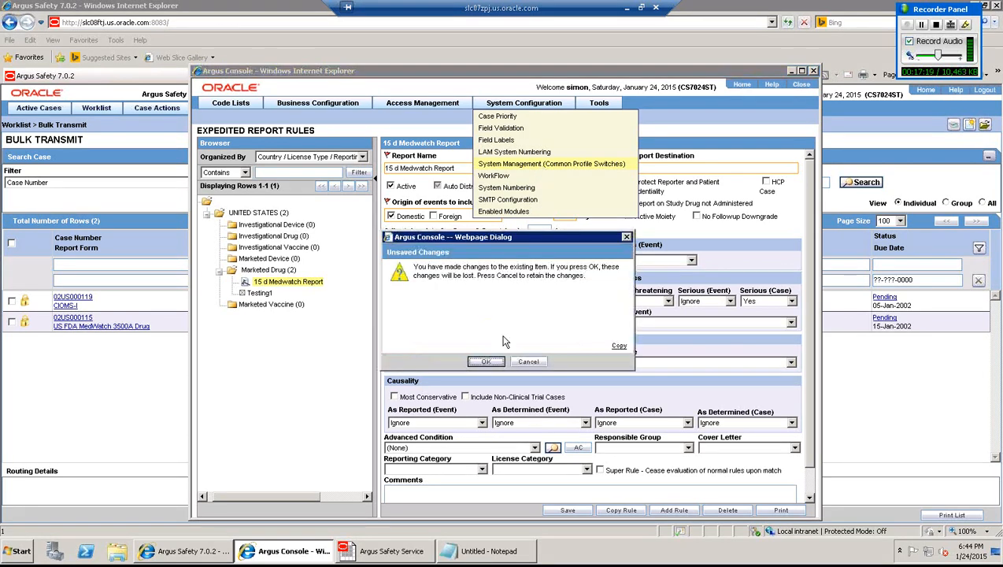
pyautogui.click(487, 362)
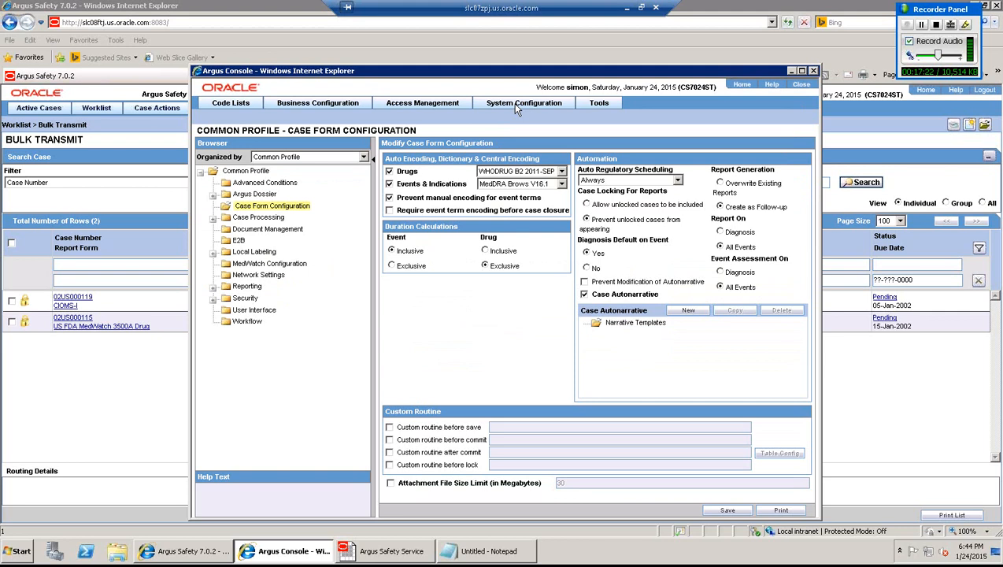
pyautogui.moveTo(515, 107)
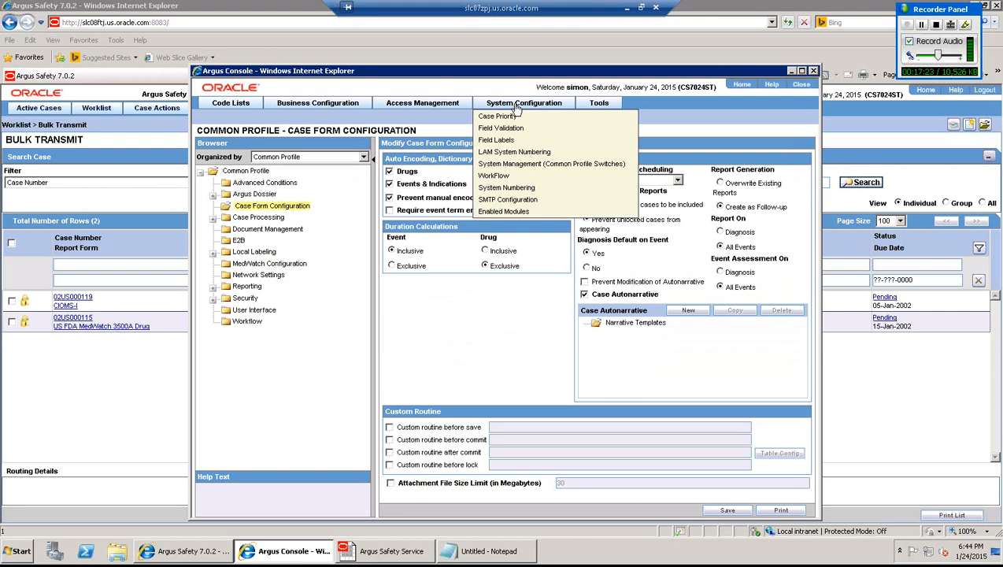
pyautogui.click(508, 167)
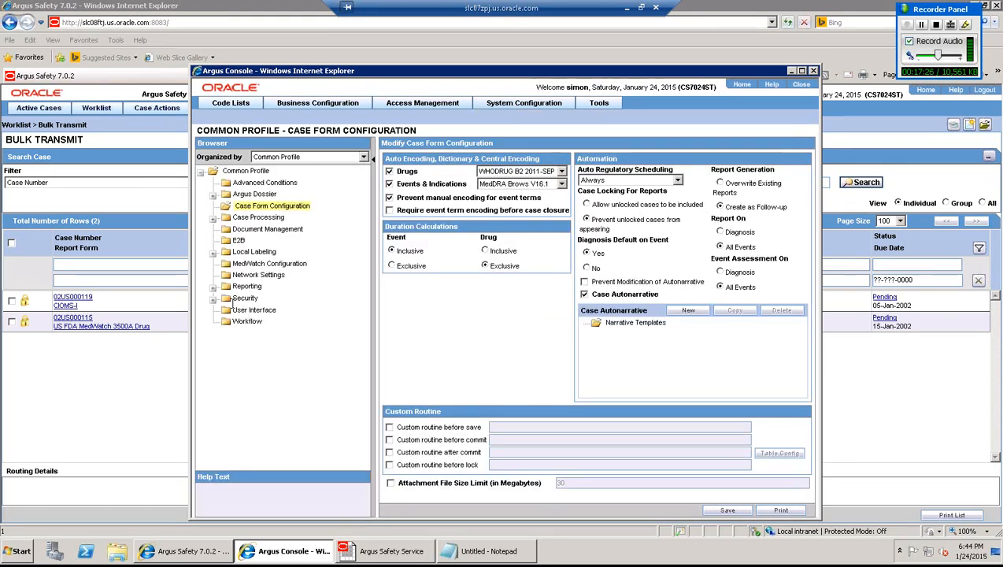
pyautogui.click(212, 286)
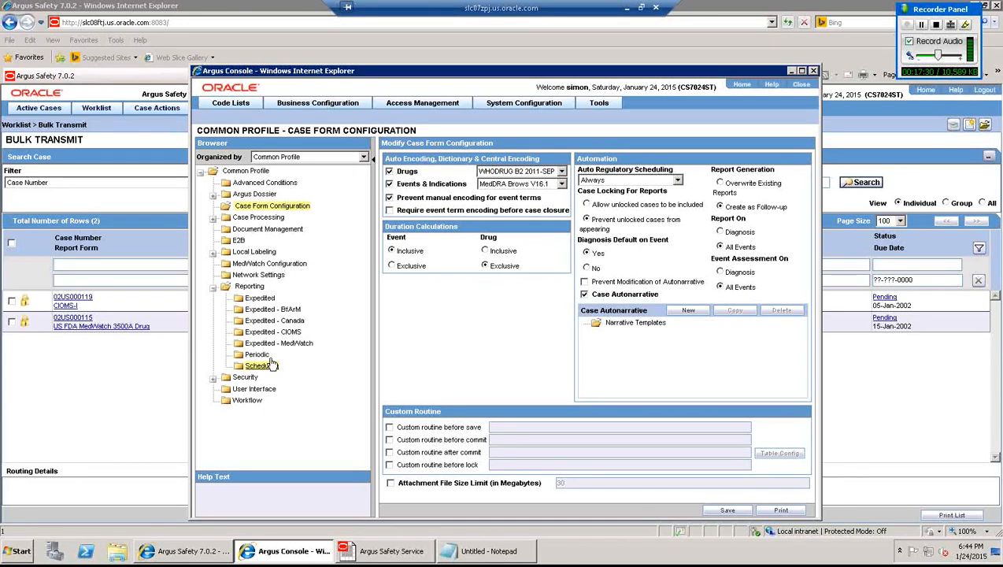
# - Under Reporting > Expedited, enter 'Forced distribution comment.' and save, confirming the prompt
pyautogui.click(261, 298)
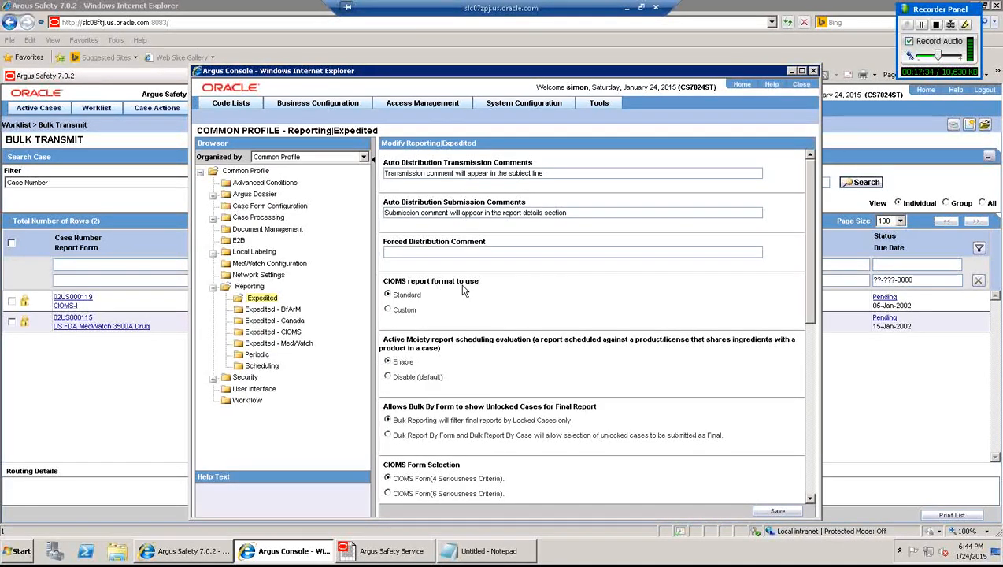
pyautogui.click(421, 254)
pyautogui.write('Forced')
pyautogui.press('BackSpace')
pyautogui.press('BackSpace')
pyautogui.write('ed distribution comment.')
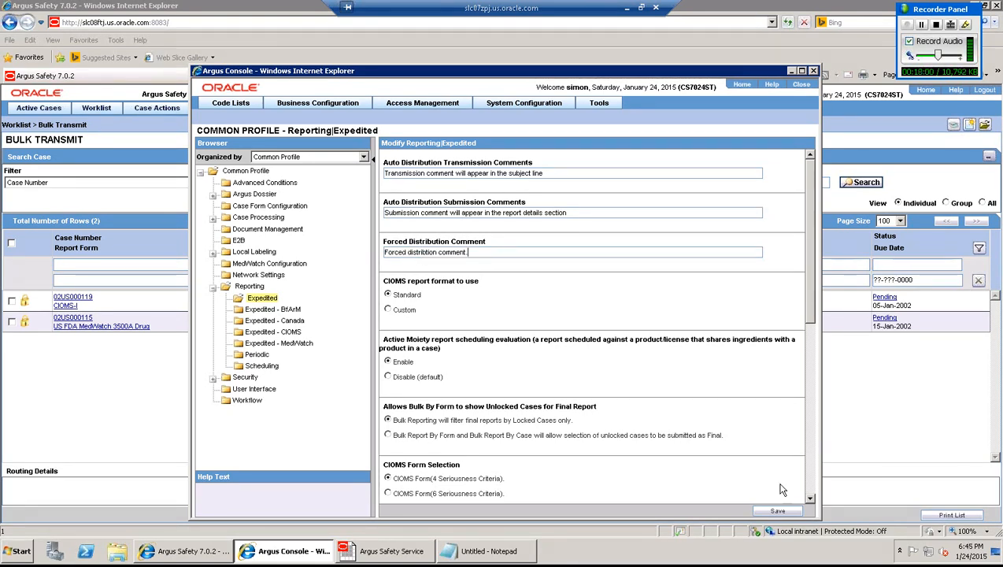
pyautogui.click(773, 512)
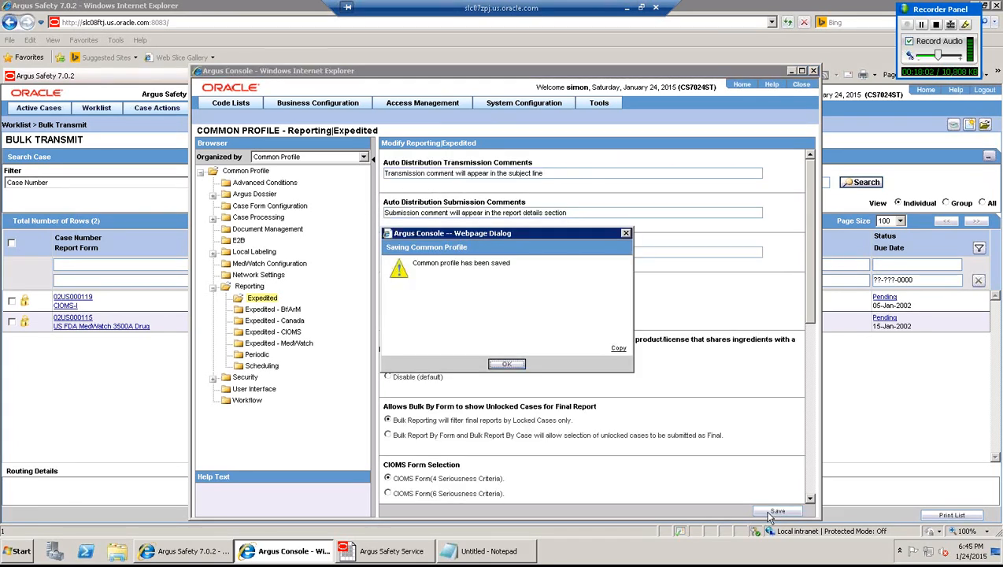
pyautogui.click(507, 365)
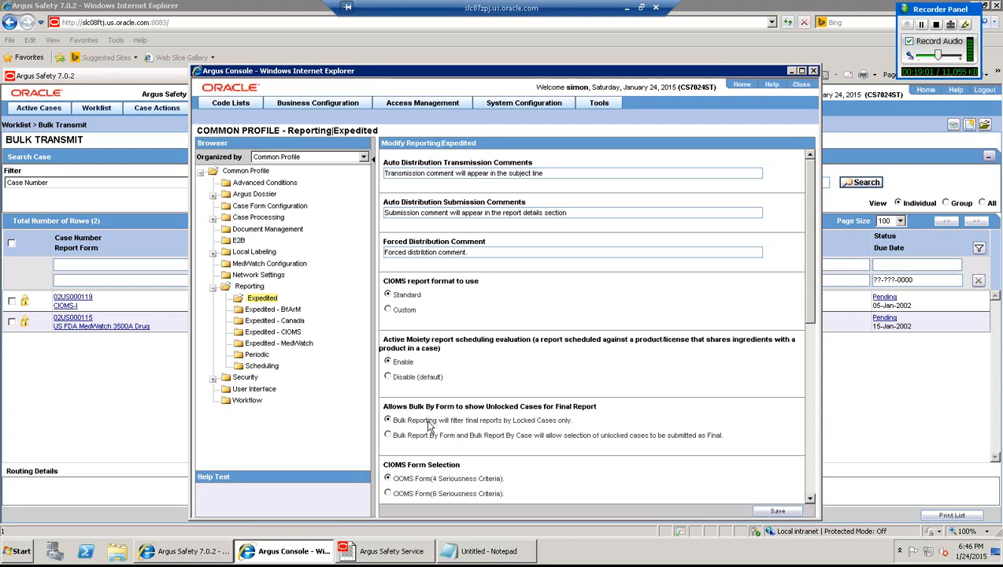
# - Check the Auto Regulatory Scheduling choices in Common Profile Switches, then return to Argus Safety
pyautogui.click(508, 103)
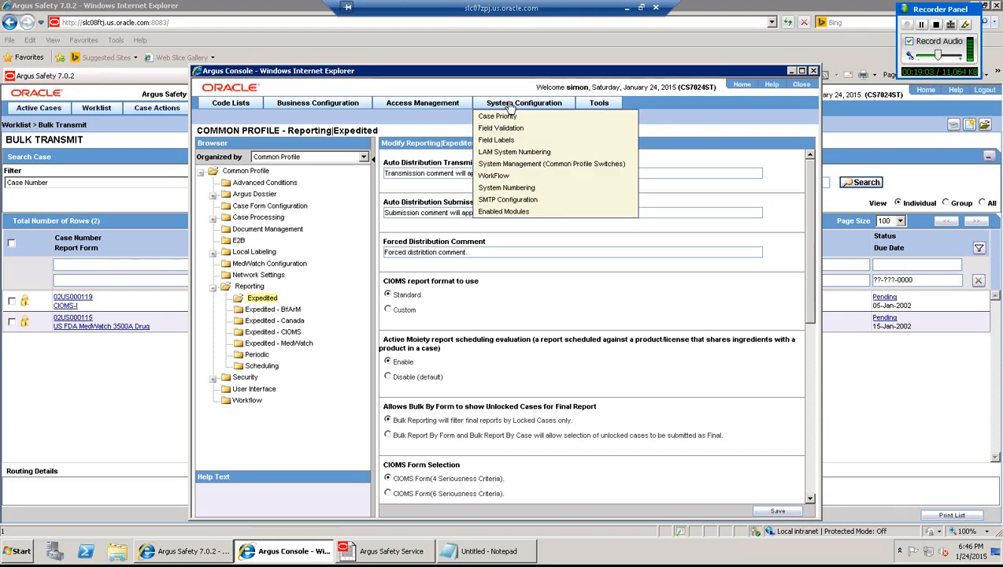
pyautogui.click(511, 166)
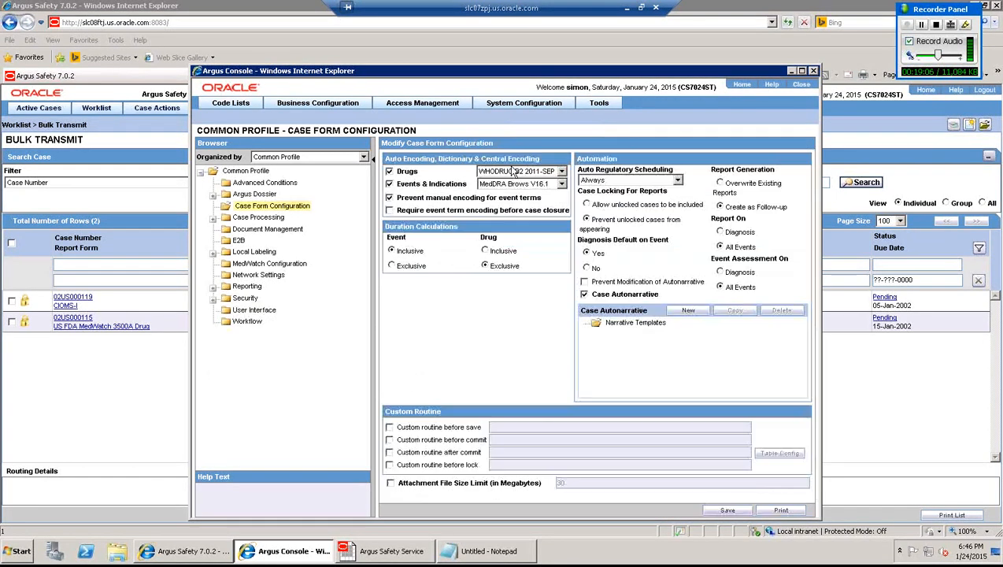
pyautogui.click(616, 182)
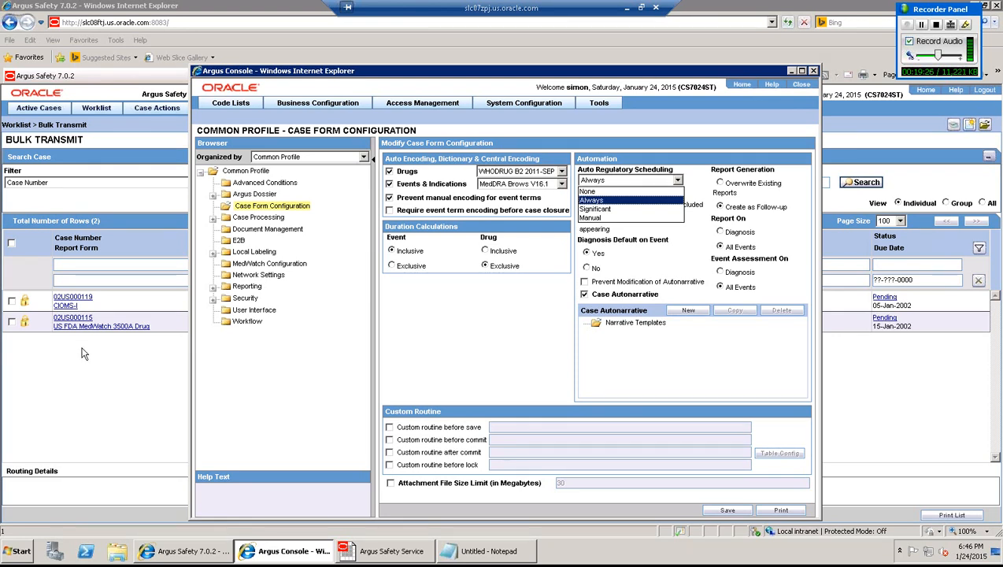
pyautogui.click(37, 373)
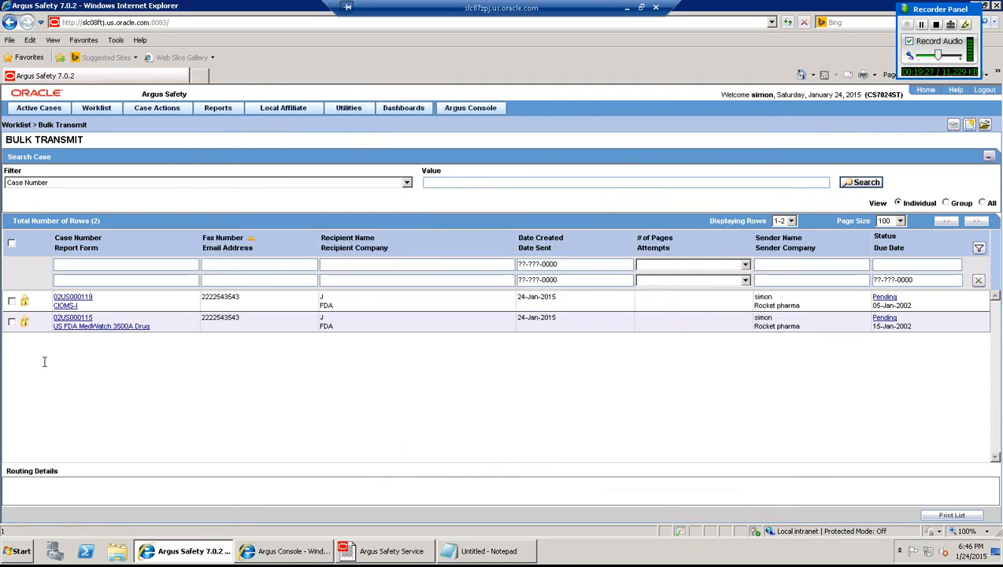
# - Open Worklist > Local Labeling, then minimize and restore the remote desktop window
pyautogui.click(96, 108)
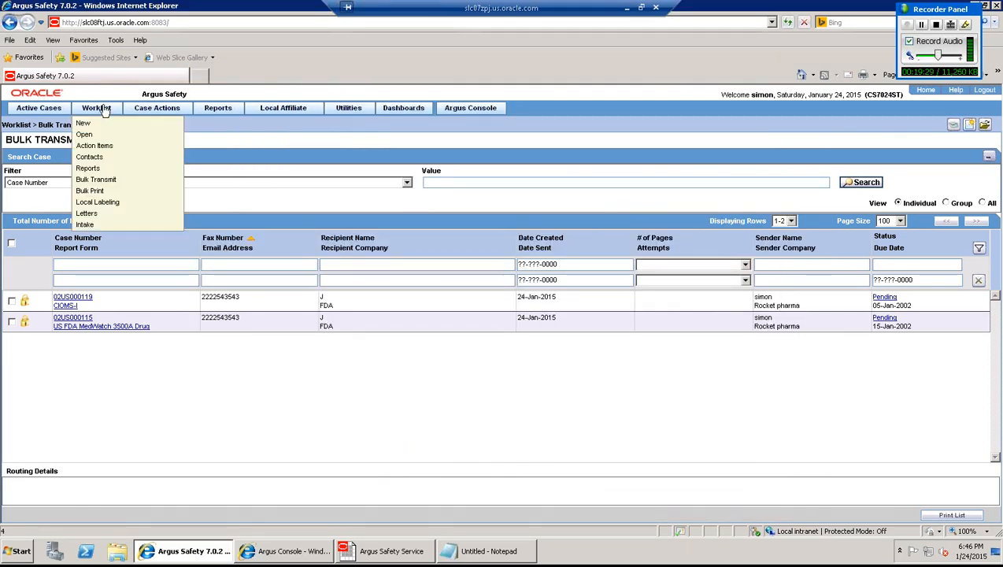
pyautogui.click(119, 202)
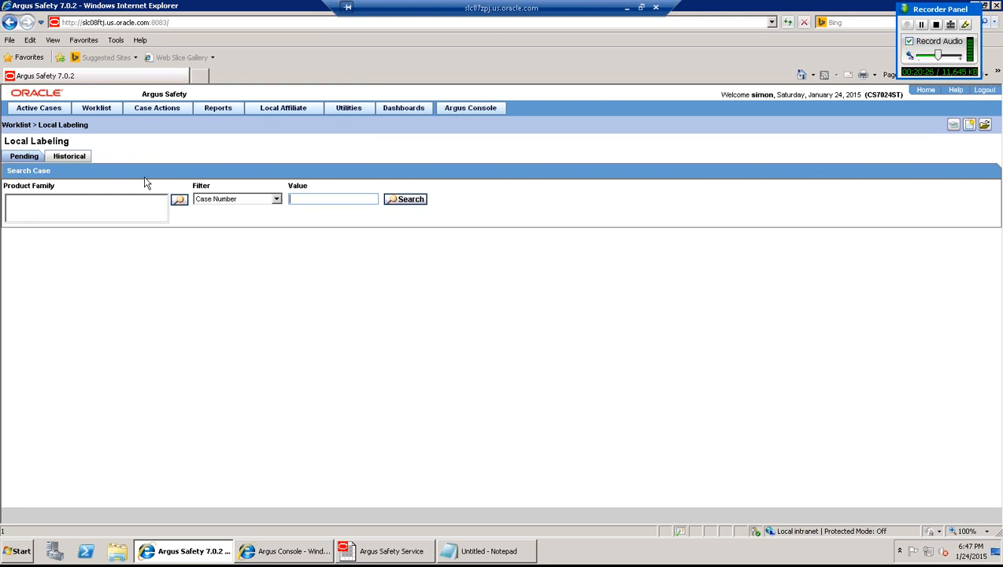
pyautogui.click(627, 9)
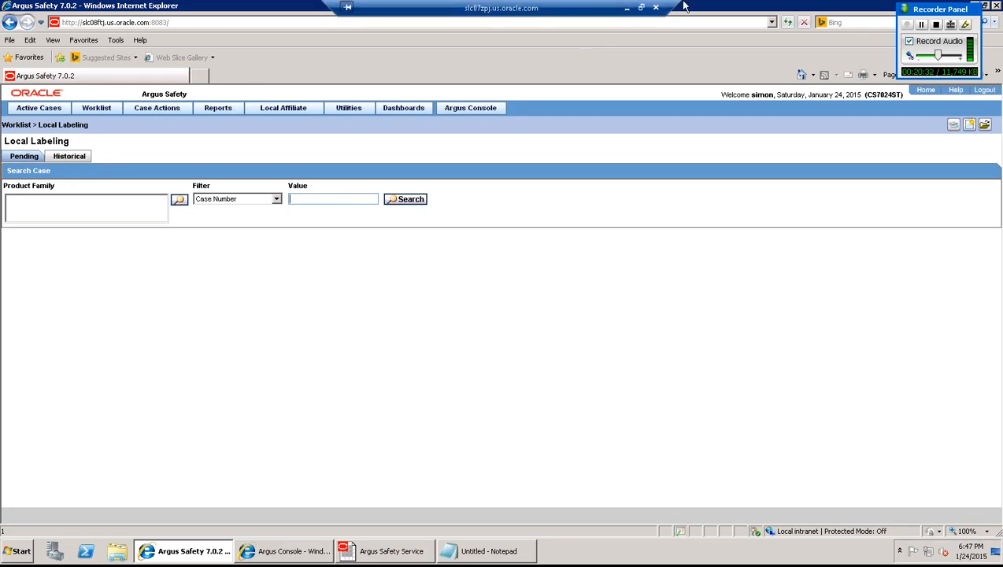
pyautogui.click(641, 9)
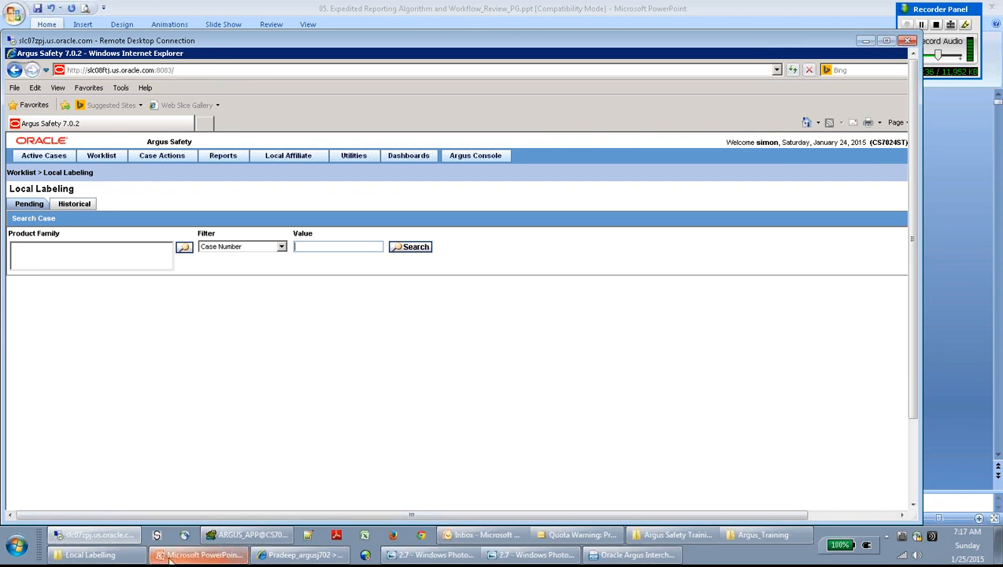
# - Switch to the Local Labelling slides folder from the taskbar and open slide image 2.1
pyautogui.click(90, 555)
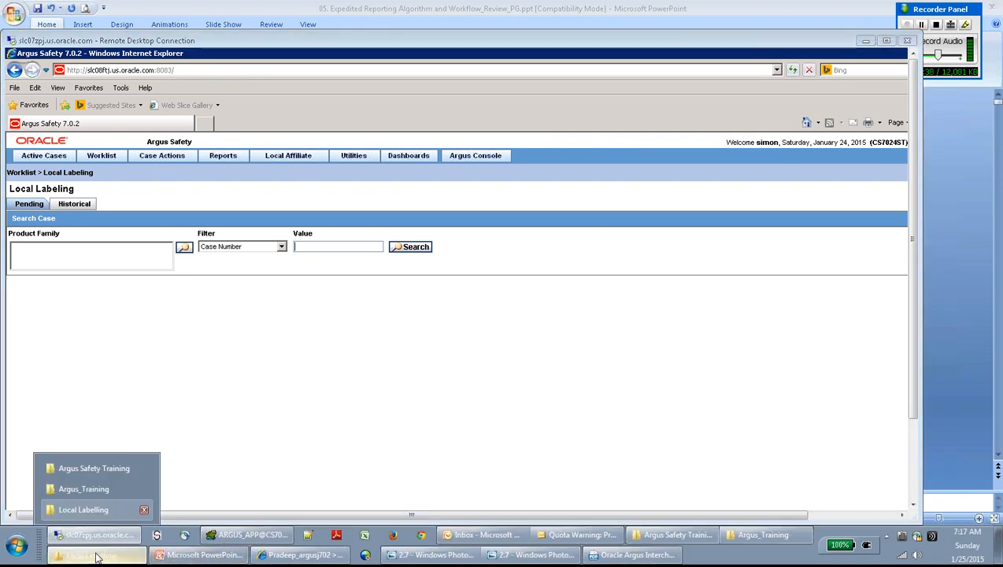
pyautogui.click(89, 513)
pyautogui.doubleClick(197, 109)
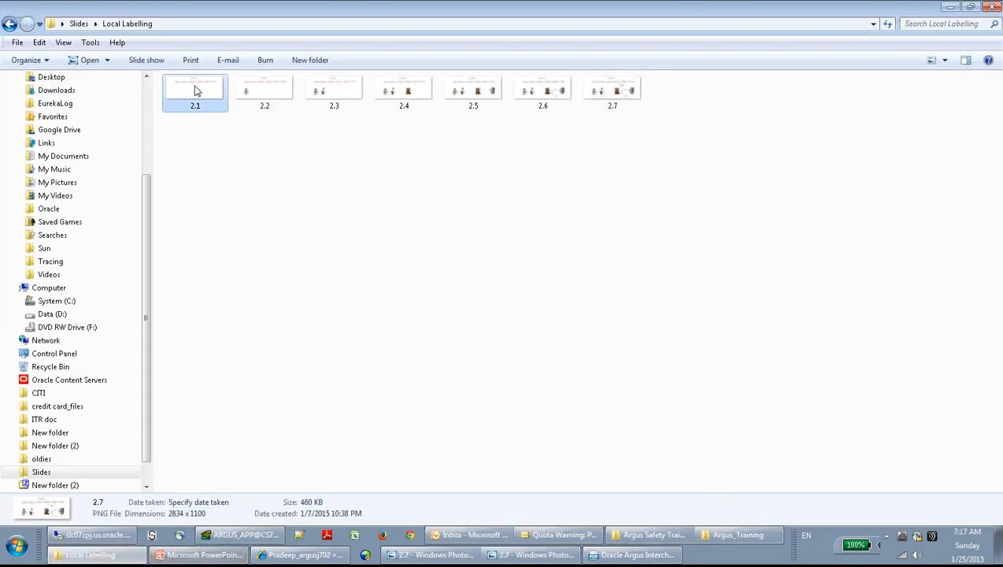
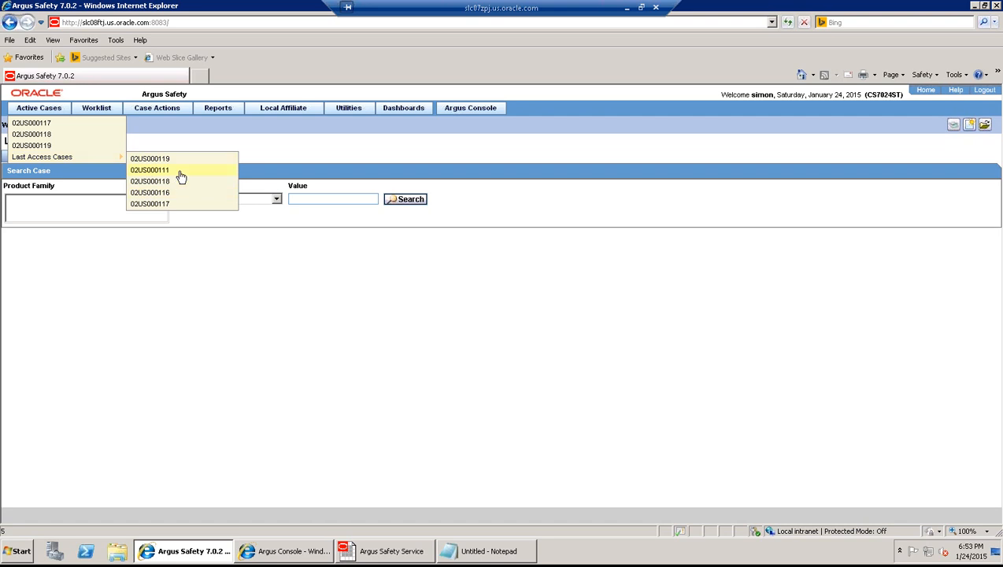
# - Open case 02US000111 and copy it with every section selected, creating case 02US000120
pyautogui.click(180, 171)
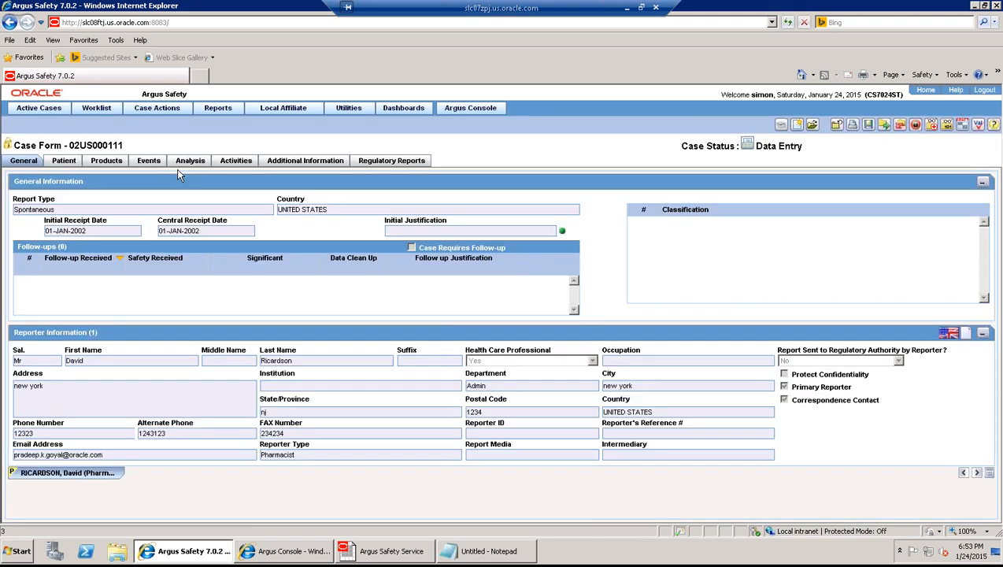
pyautogui.click(157, 107)
pyautogui.click(141, 181)
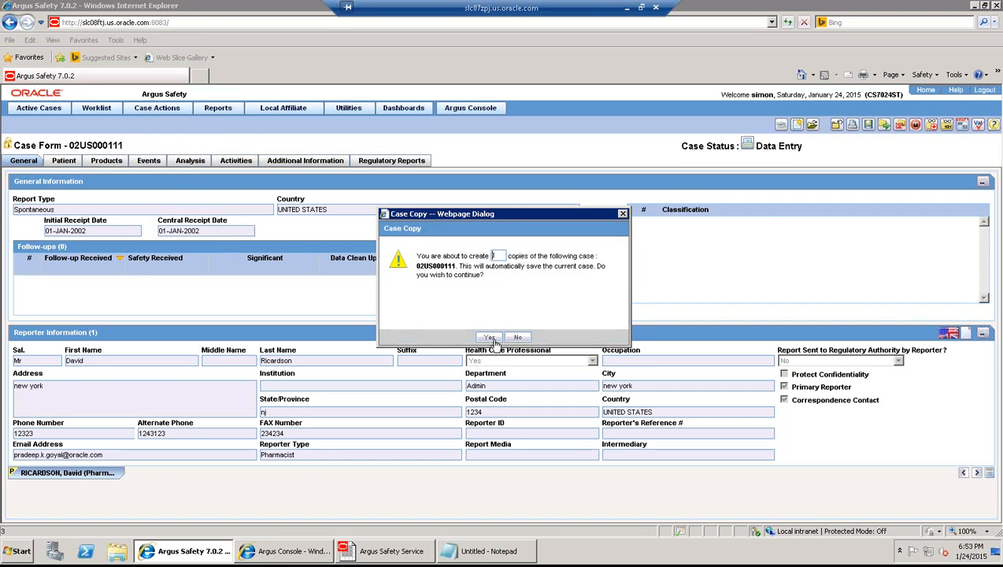
pyautogui.click(489, 337)
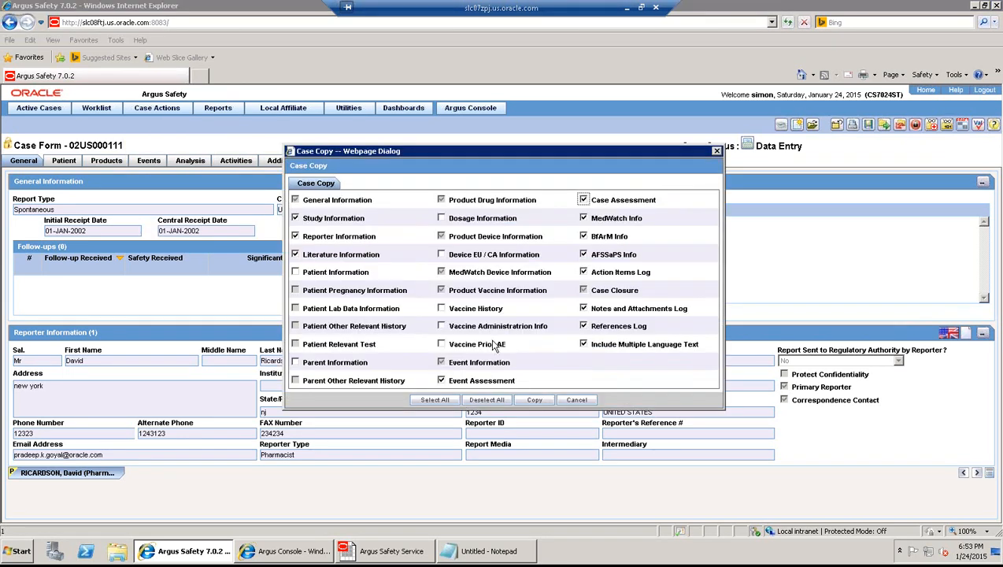
pyautogui.click(431, 399)
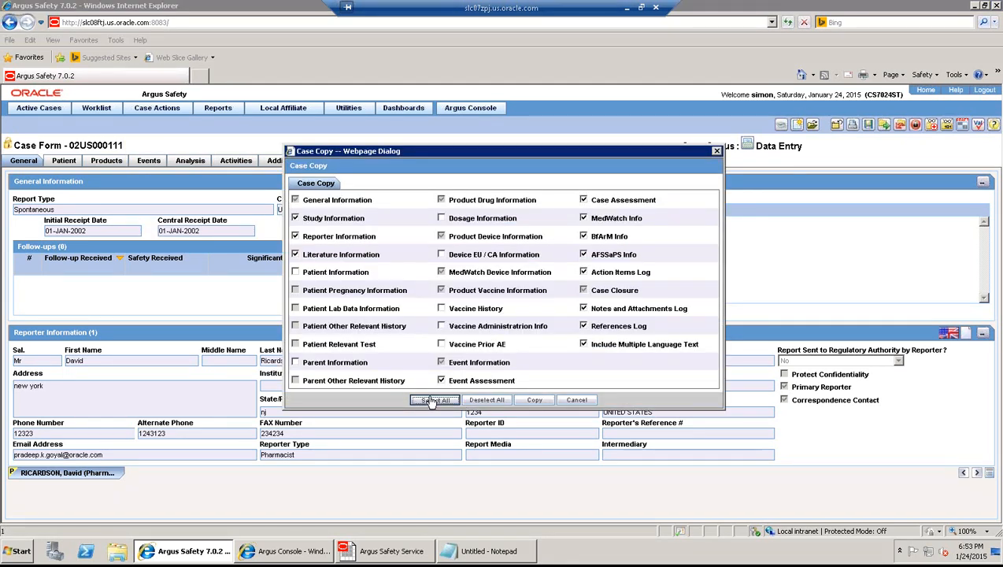
pyautogui.click(548, 402)
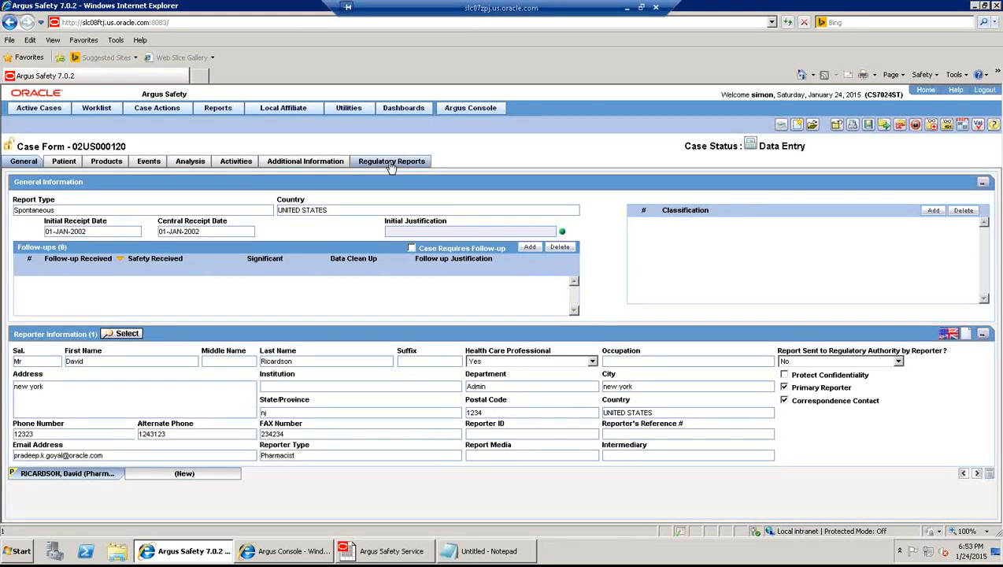
# - Auto-schedule the case's regulatory reports and lock the case with the password and note 'case locked'
pyautogui.click(392, 162)
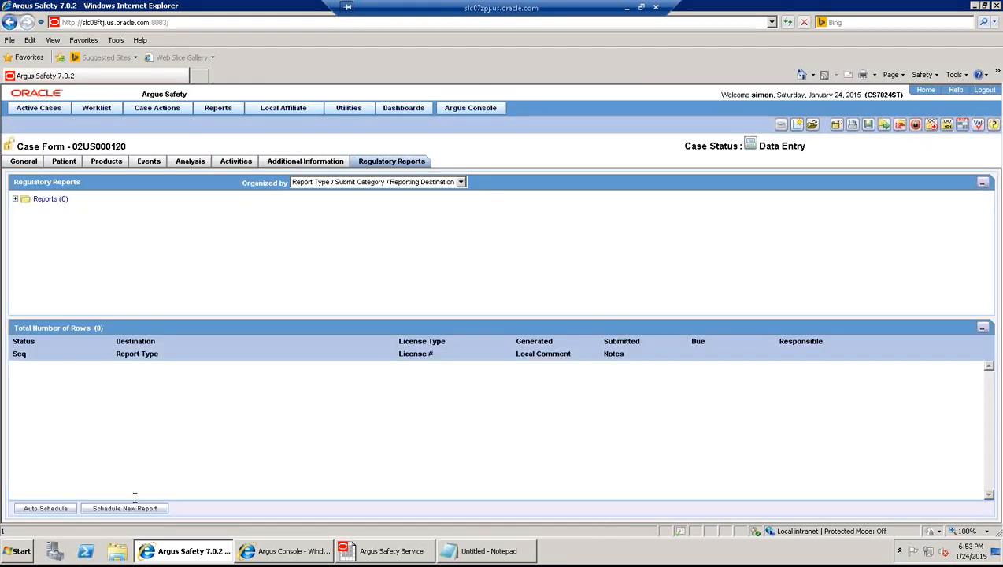
pyautogui.click(61, 510)
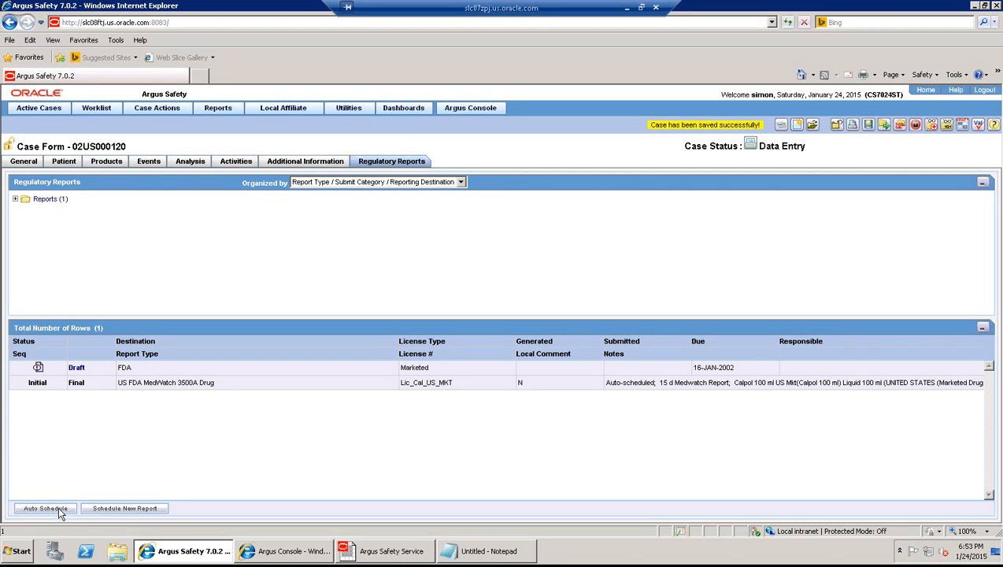
pyautogui.click(916, 131)
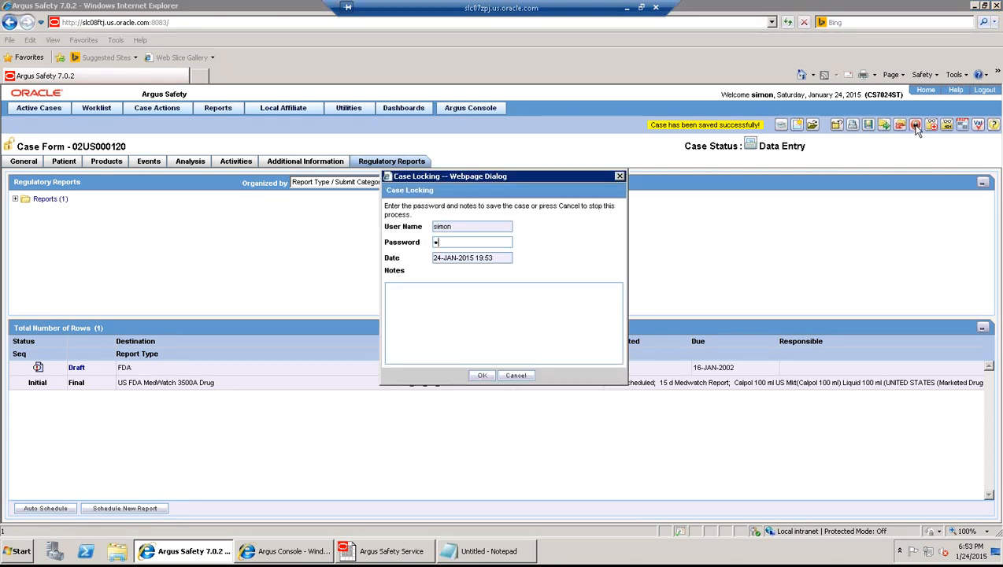
pyautogui.press('BackSpace')
pyautogui.press('BackSpace')
pyautogui.press('BackSpace')
pyautogui.press('BackSpace')
pyautogui.press('BackSpace')
pyautogui.press('Tab')
pyautogui.click(482, 375)
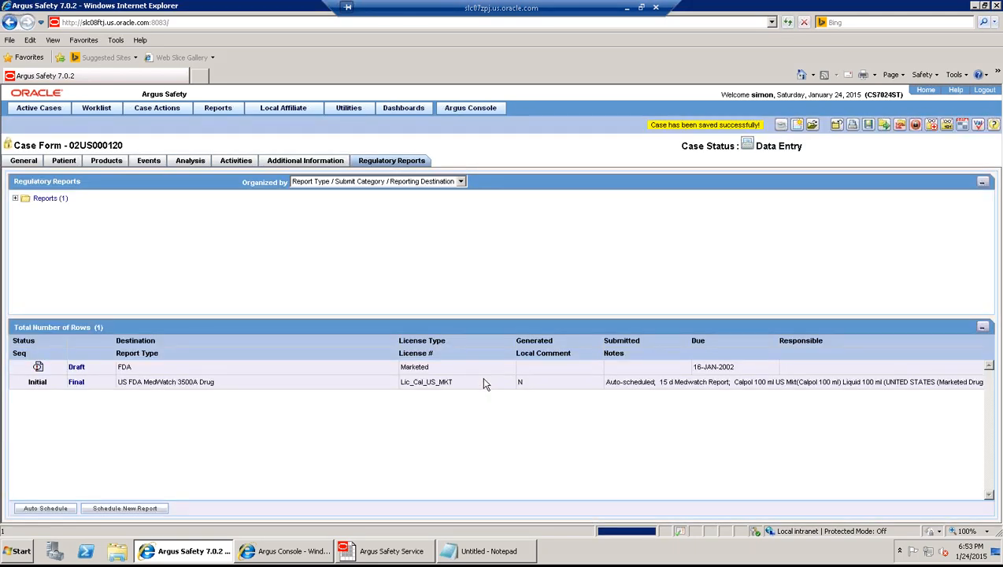
# - Review the final FDA MedWatch 3500A report, then select case number 02US000120 for copying
pyautogui.click(77, 382)
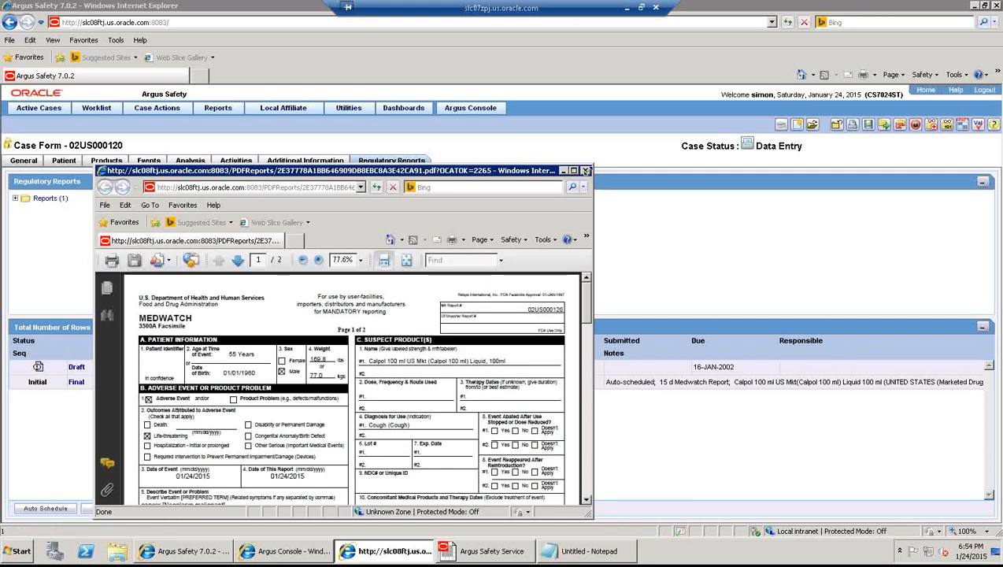
pyautogui.click(585, 170)
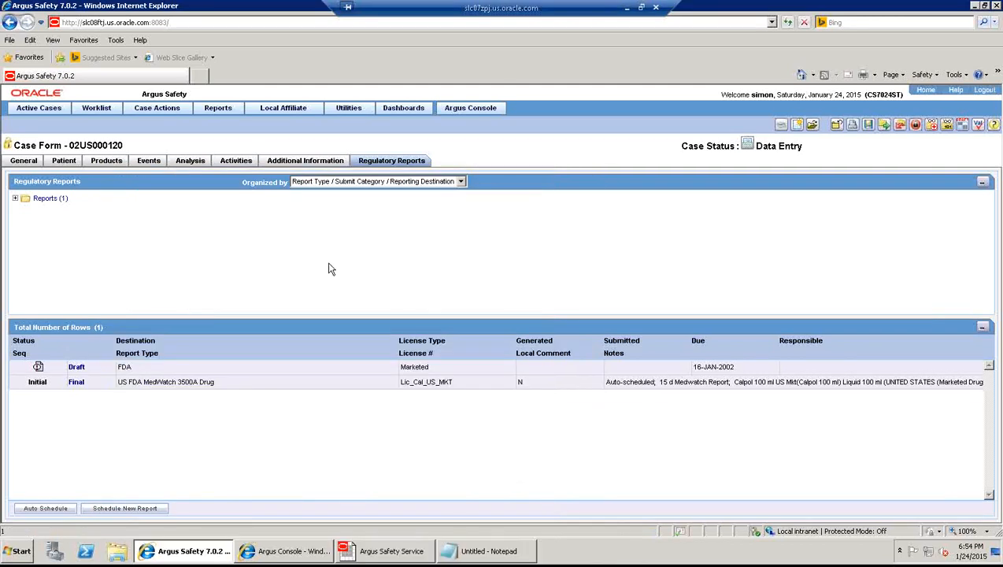
pyautogui.click(216, 111)
pyautogui.moveTo(124, 145); pyautogui.dragTo(69, 145)
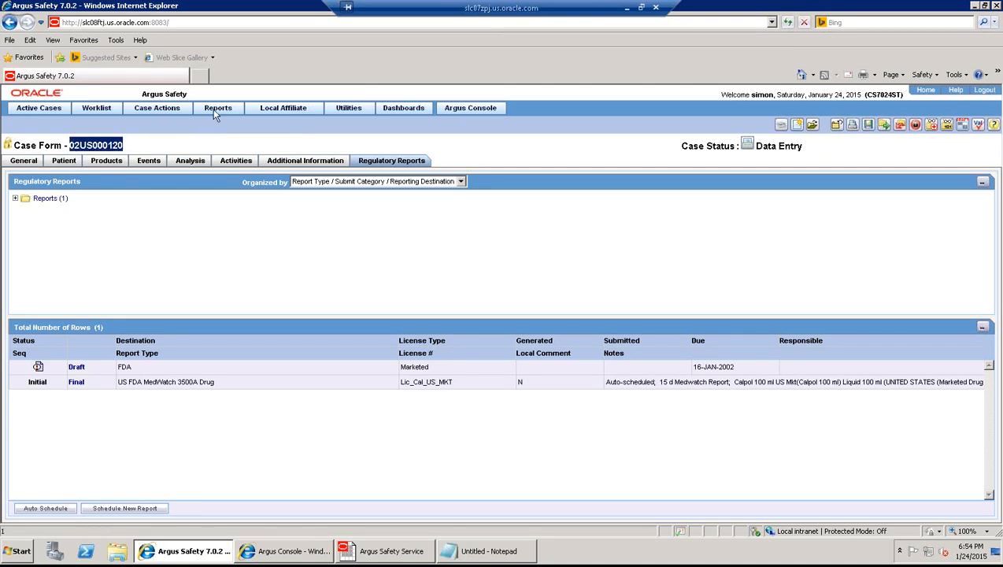
# - Retrieve case 02US000120's reports in Bulk Reporting, check its local labeling link, and dismiss the no-pending-data alert
pyautogui.moveTo(215, 111)
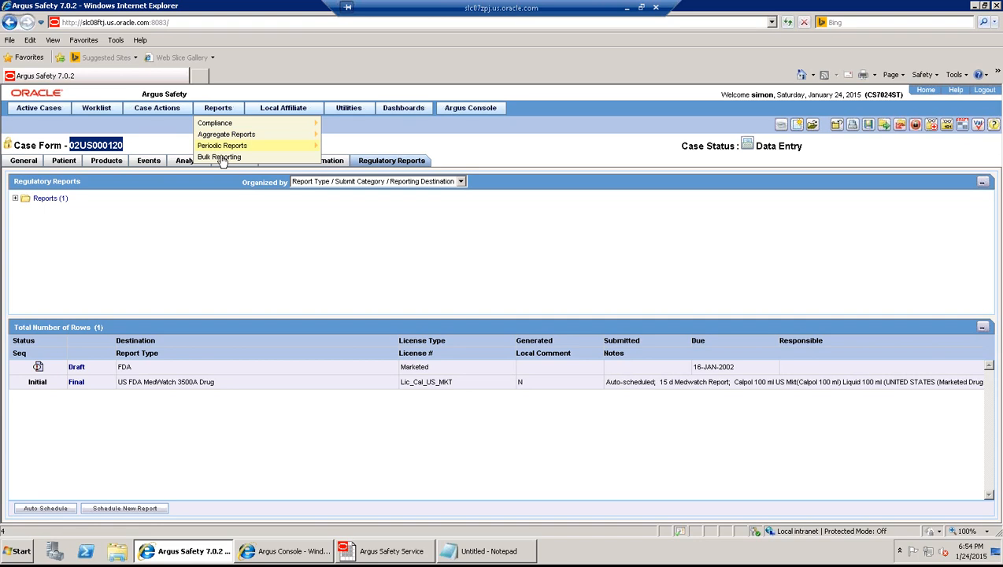
pyautogui.click(221, 157)
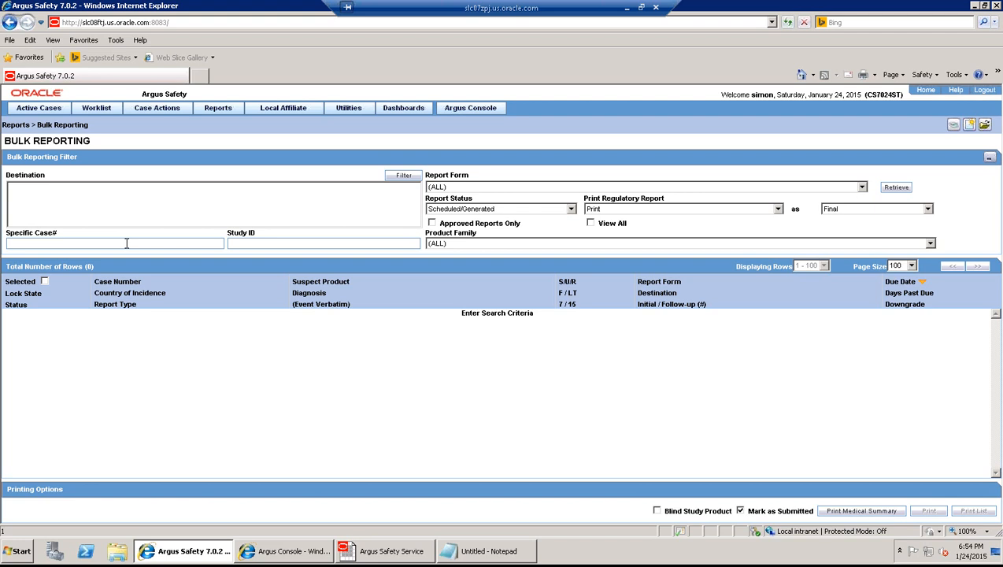
pyautogui.click(98, 243)
pyautogui.hotkey('ctrl', 'v')
pyautogui.click(902, 188)
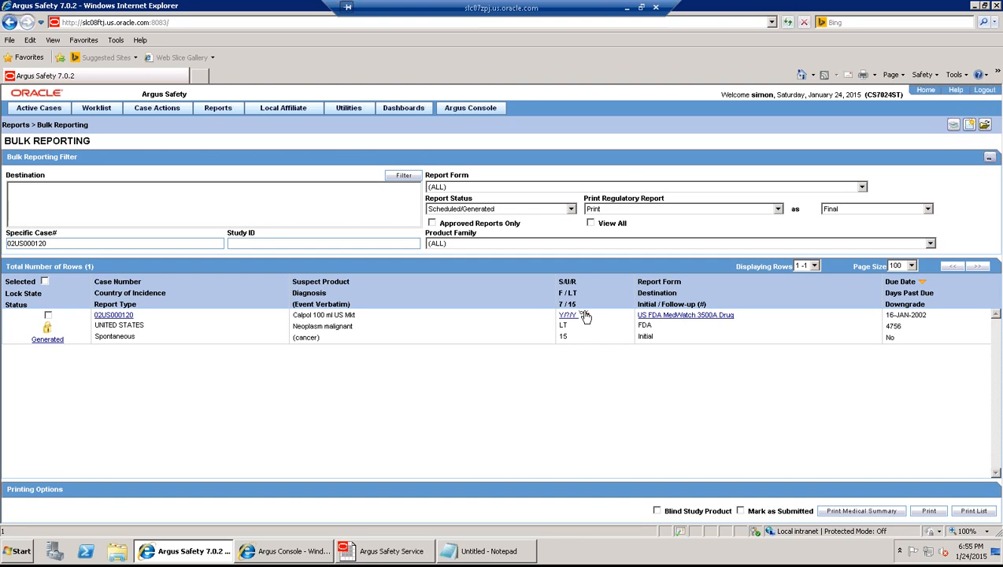
pyautogui.click(585, 315)
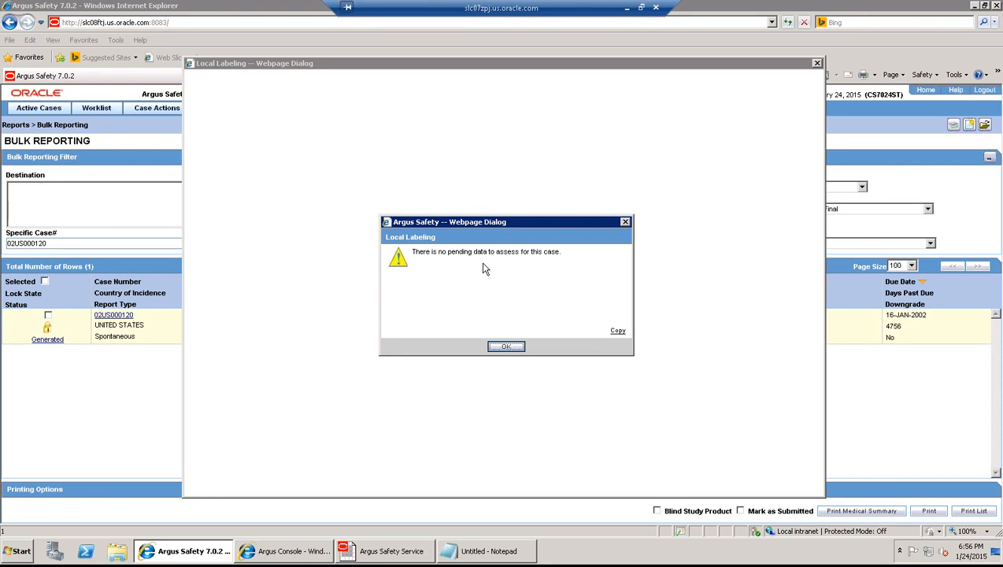
pyautogui.click(506, 348)
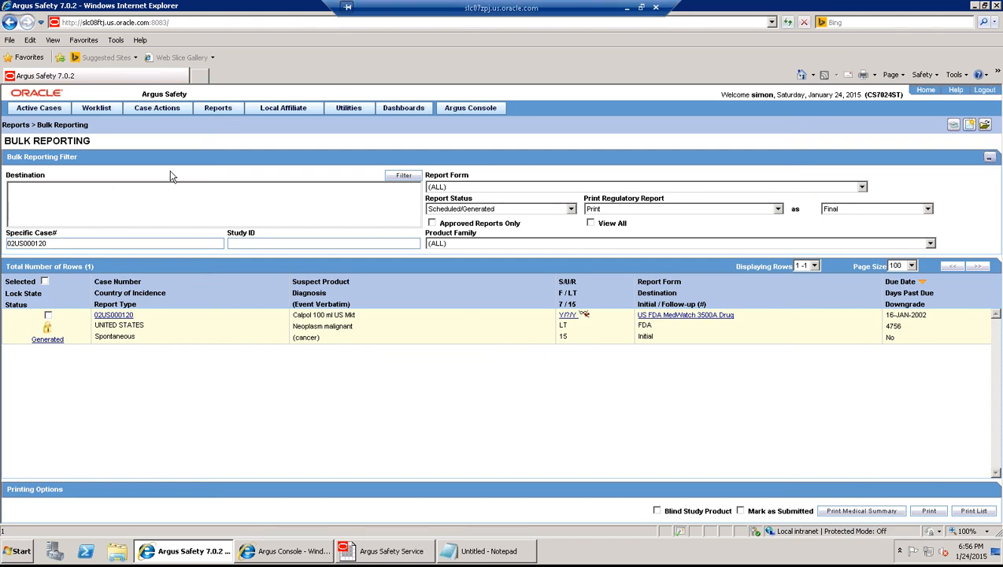
# - Search the Local Labeling worklist by case number 02US000120, which finds 0 pending cases
pyautogui.click(107, 111)
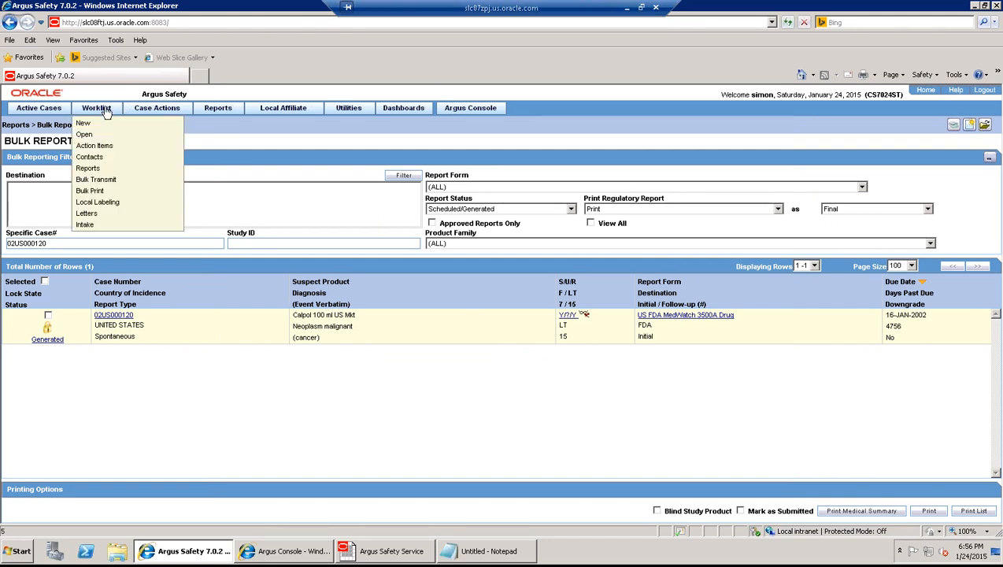
pyautogui.click(107, 202)
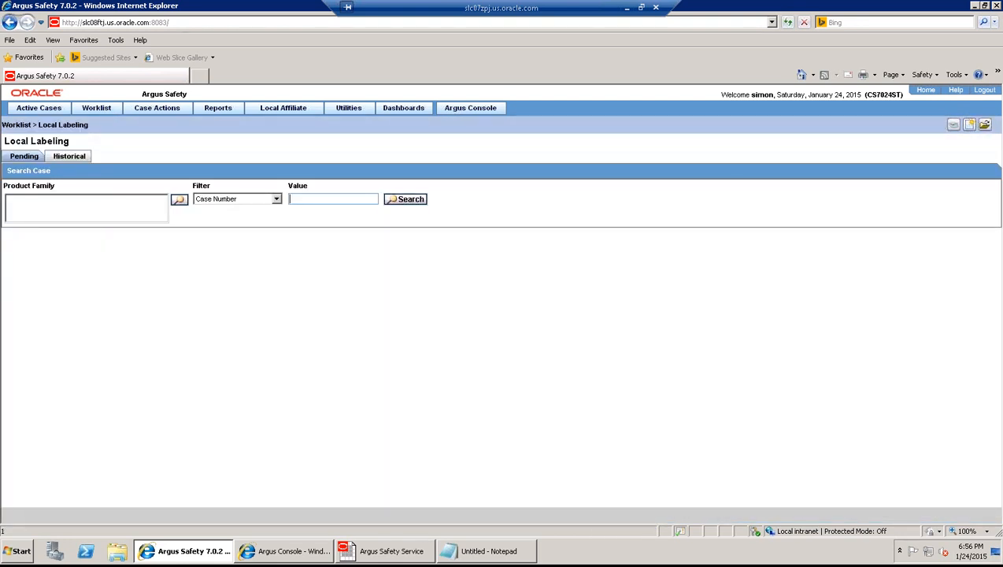
pyautogui.hotkey('ctrl', 'v')
pyautogui.click(406, 202)
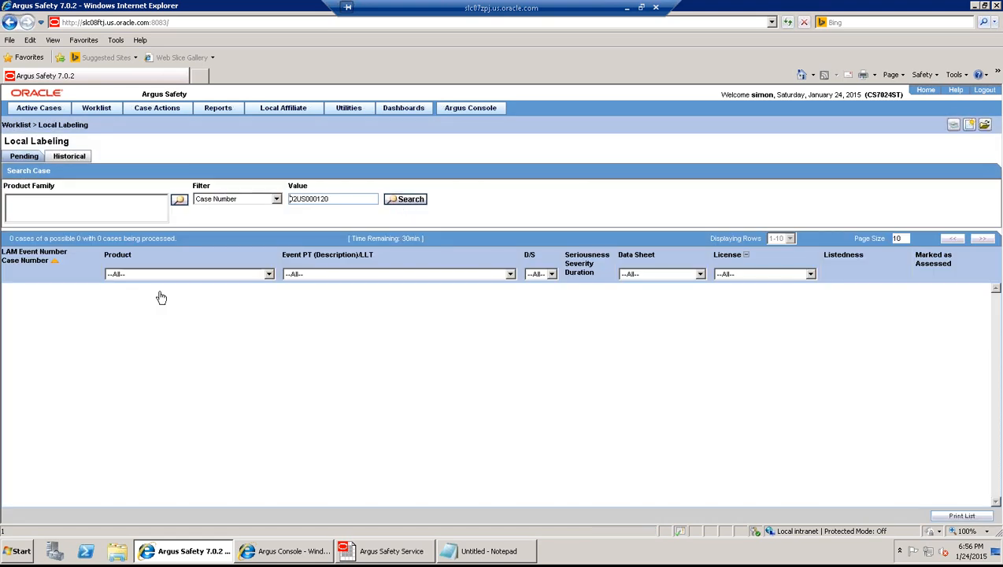
pyautogui.click(29, 110)
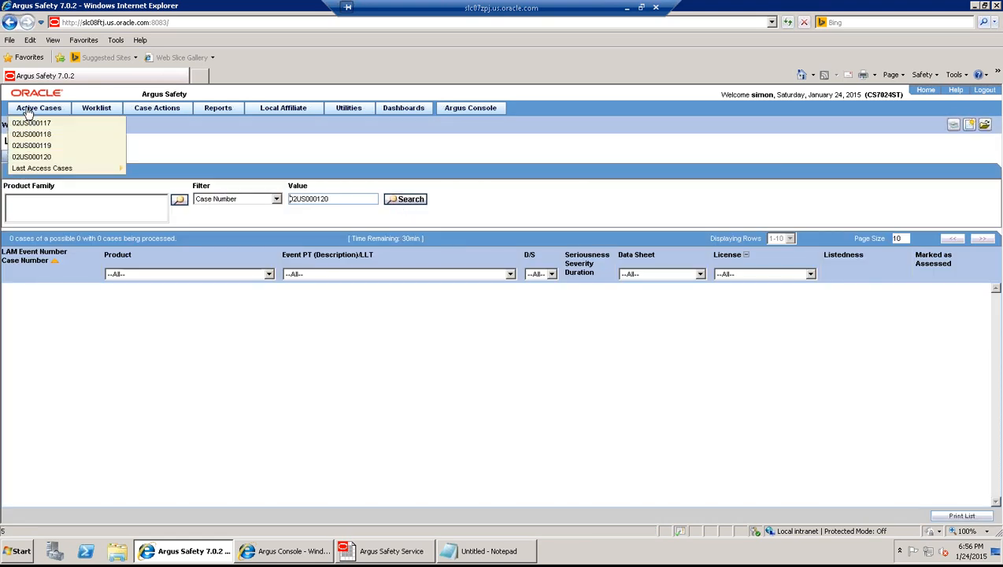
# - Copy case 02US000120 with all sections into new case 02US000121, save it, and select its number
pyautogui.click(52, 156)
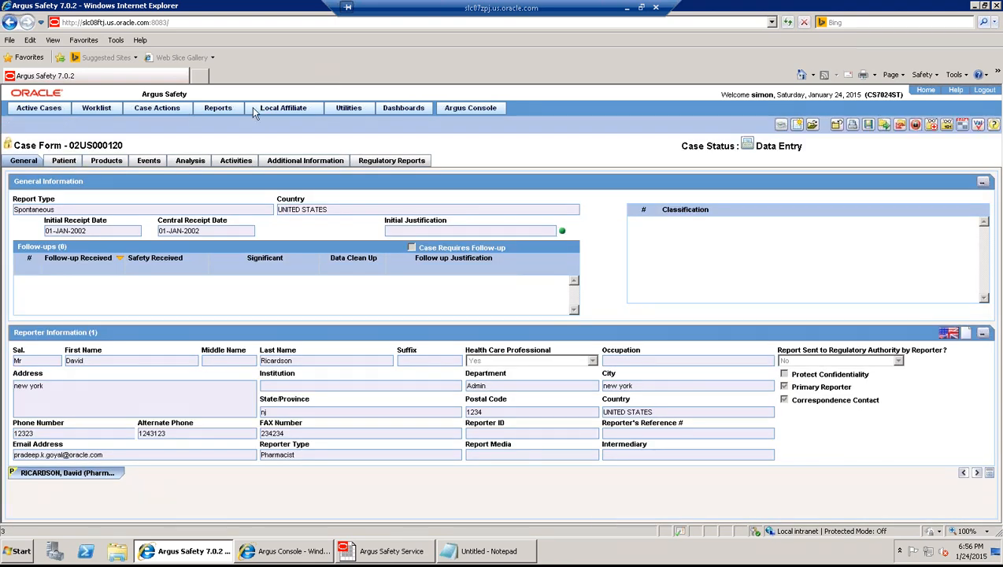
pyautogui.moveTo(164, 108)
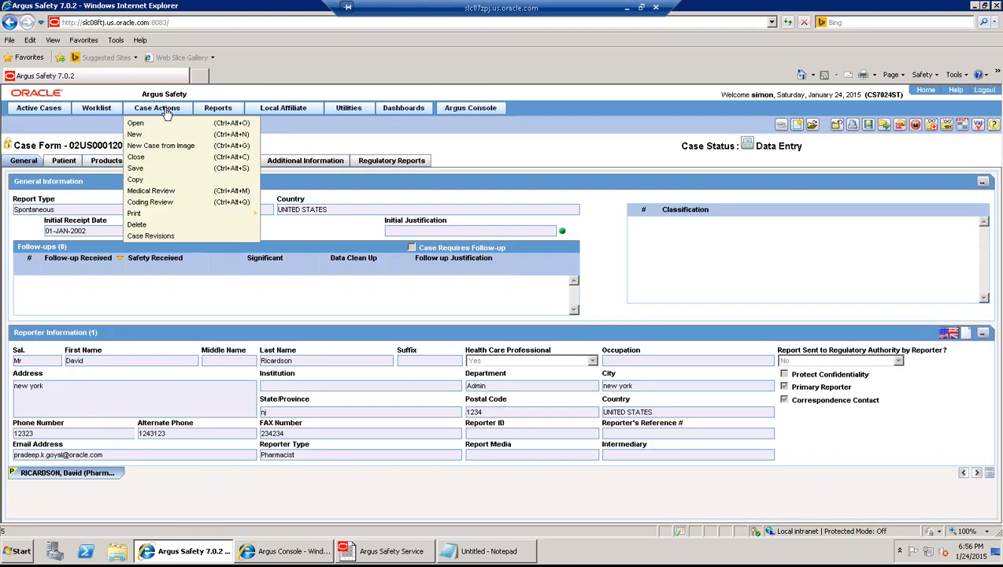
pyautogui.click(149, 181)
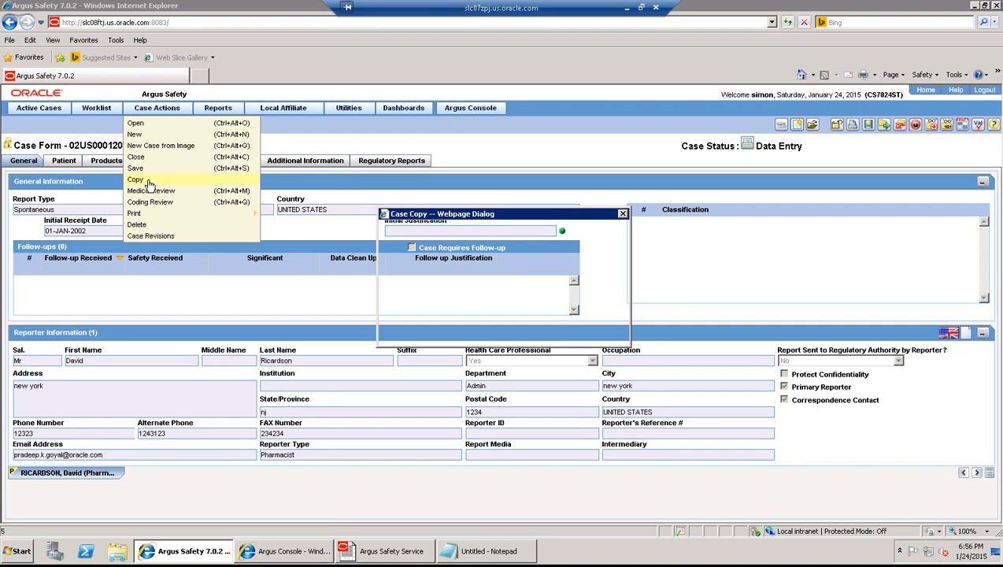
pyautogui.click(489, 338)
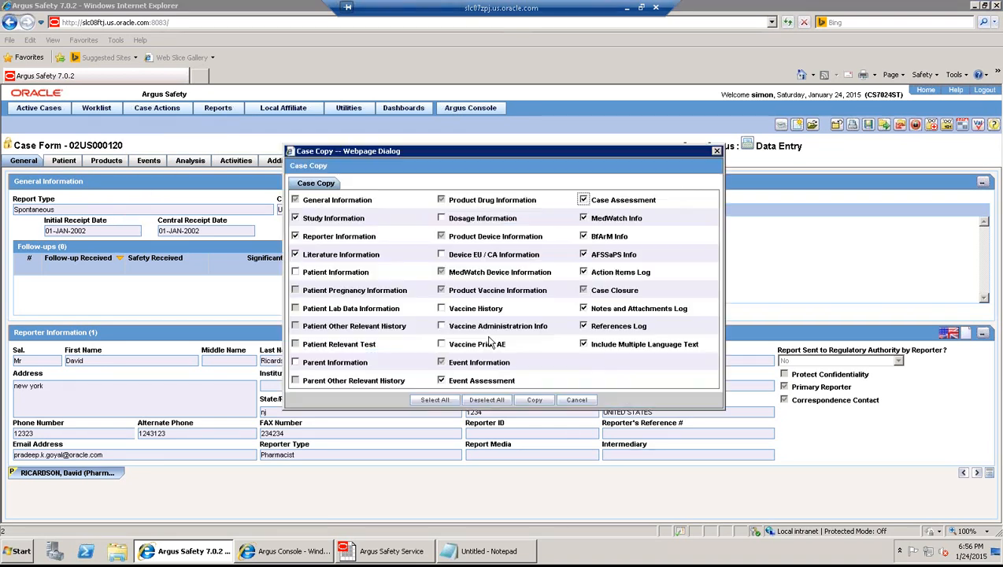
pyautogui.click(437, 400)
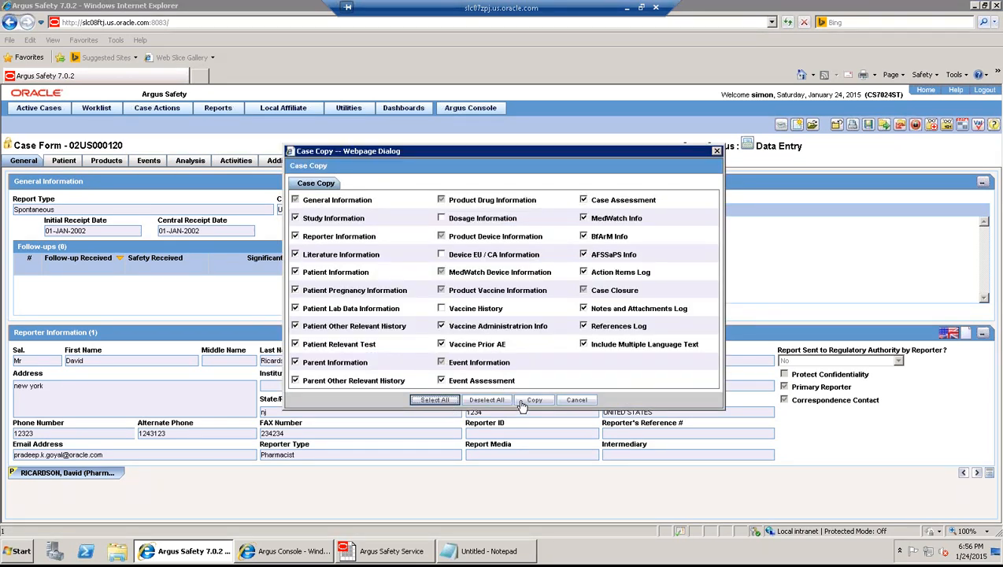
pyautogui.click(534, 401)
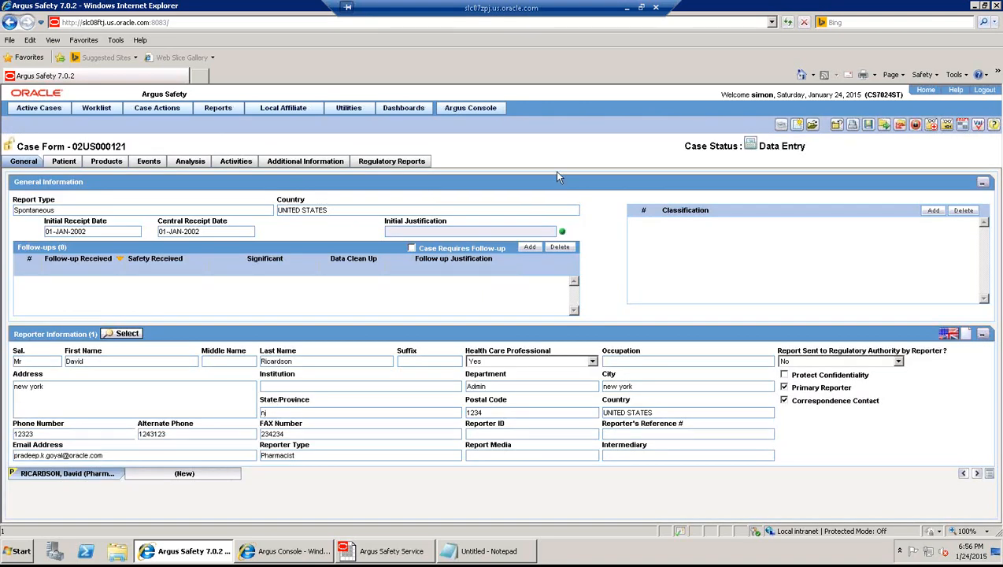
pyautogui.click(868, 126)
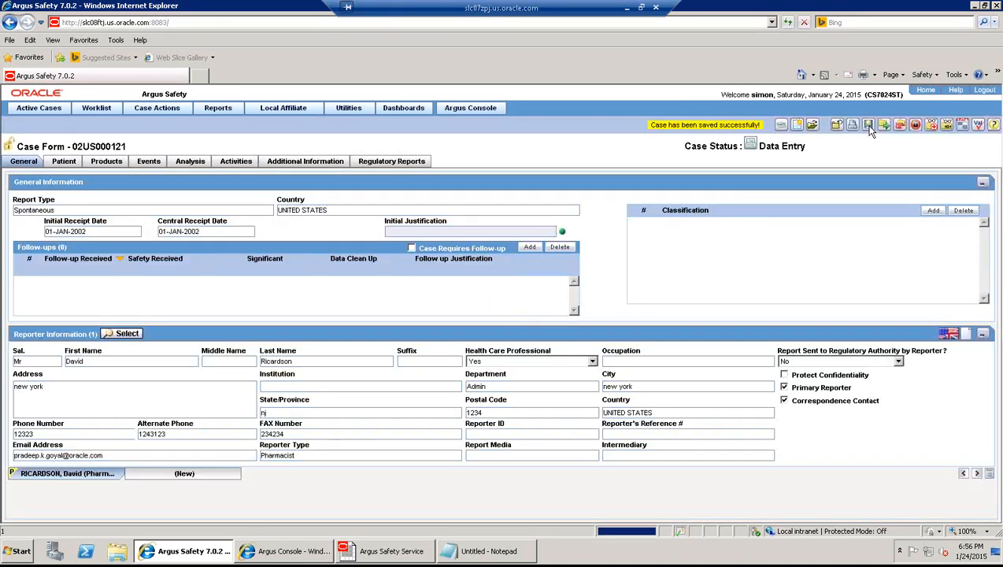
pyautogui.moveTo(126, 148); pyautogui.dragTo(74, 145)
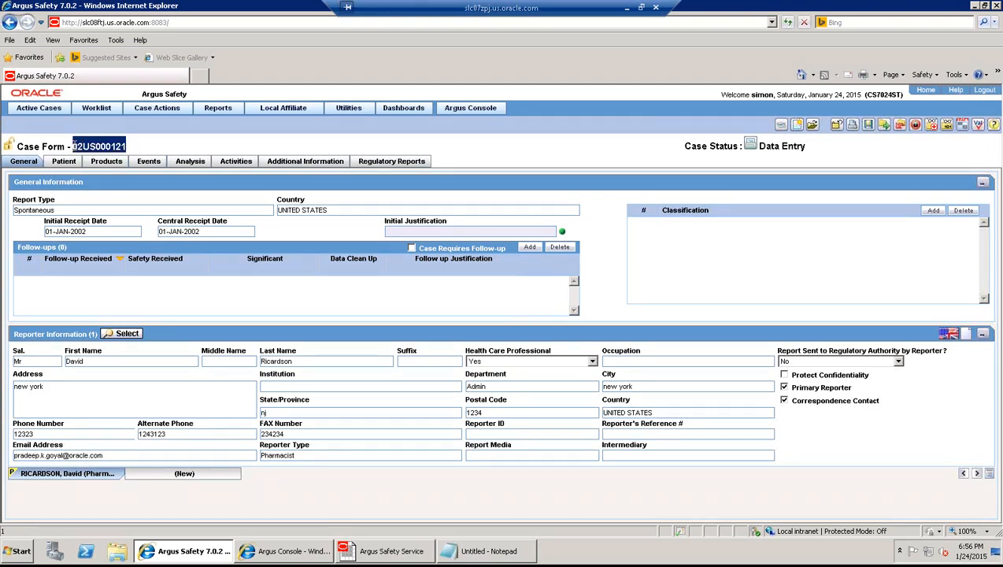
# - Search Local Labeling for case 02US000121, then clear the value to list all pending cases
pyautogui.moveTo(95, 110)
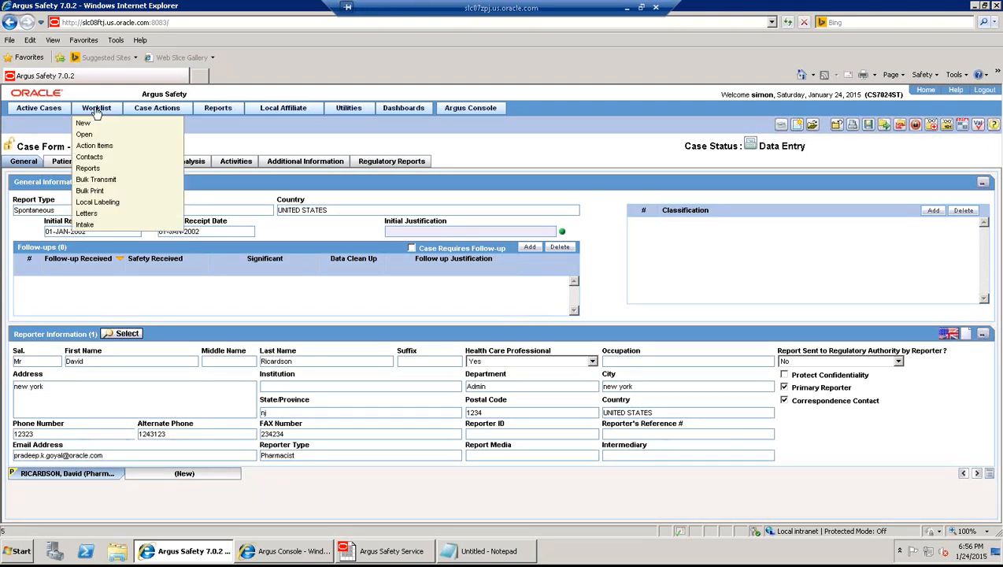
pyautogui.click(96, 203)
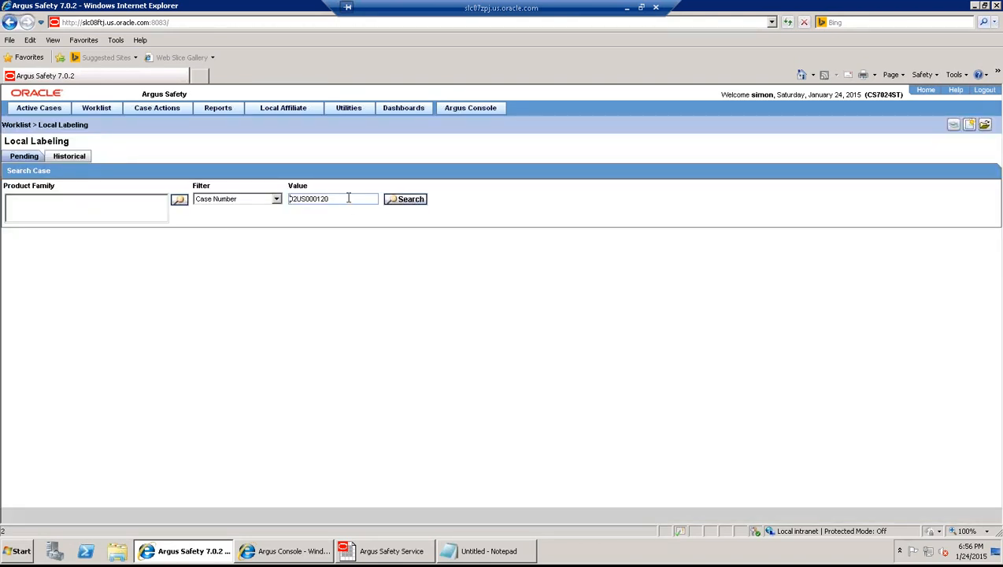
pyautogui.moveTo(333, 198); pyautogui.dragTo(287, 198)
pyautogui.hotkey('ctrl', 'v')
pyautogui.click(410, 199)
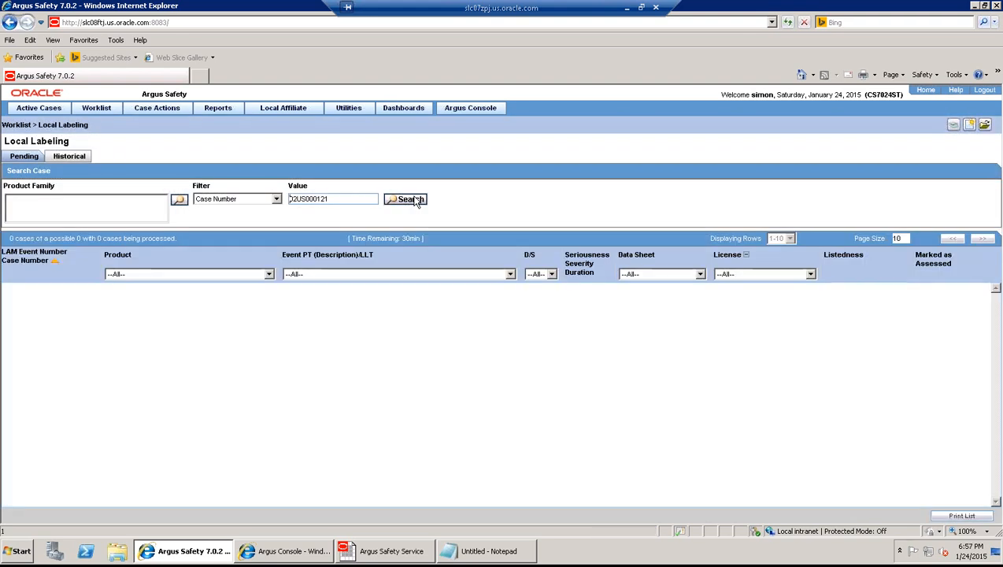
pyautogui.moveTo(339, 198); pyautogui.dragTo(248, 190)
pyautogui.press('BackSpace')
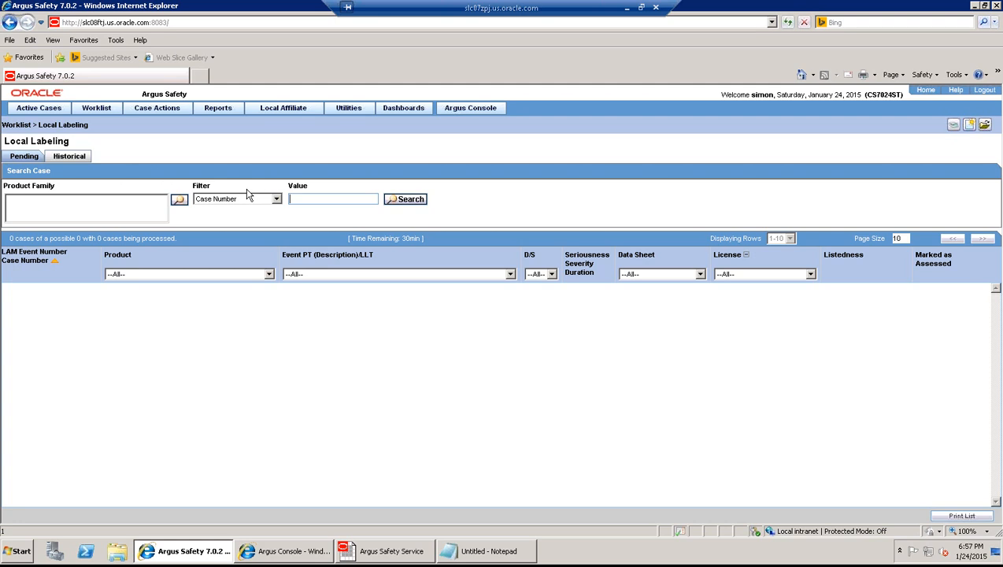
pyautogui.click(394, 201)
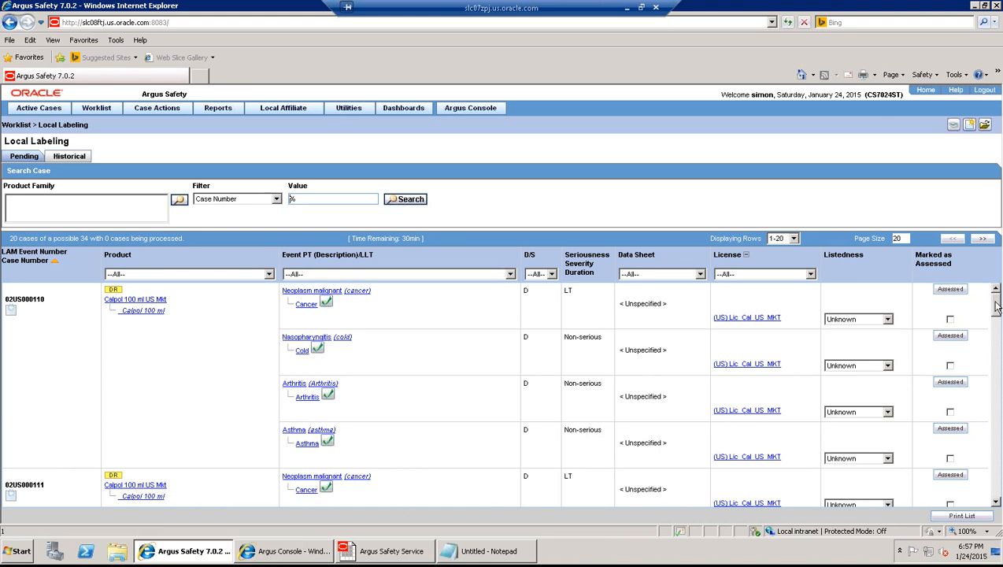
# - Narrow the Local Labeling worklist to case 02US000120, showing its four events with Unknown listedness
pyautogui.moveTo(995, 313); pyautogui.dragTo(1000, 423)
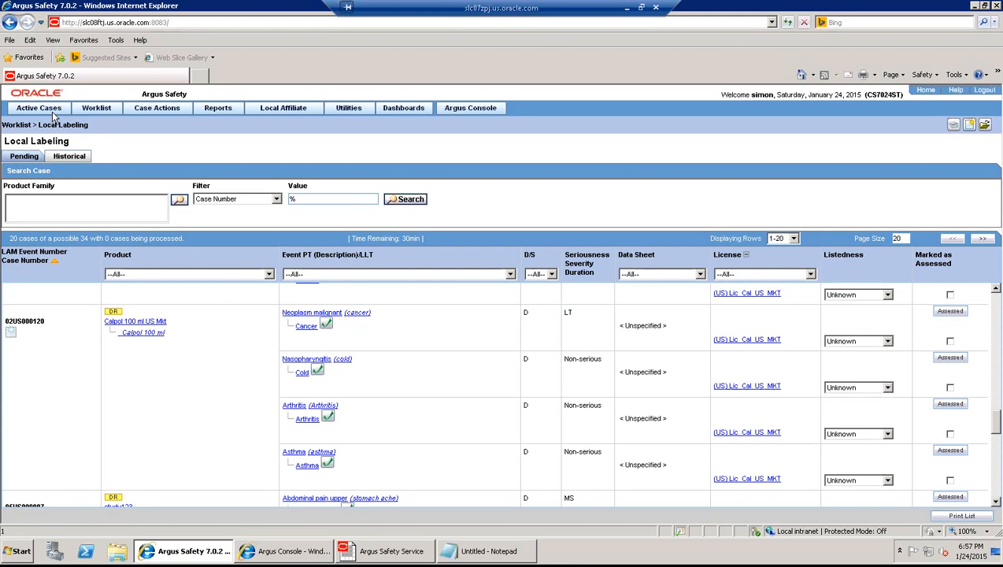
pyautogui.moveTo(41, 111)
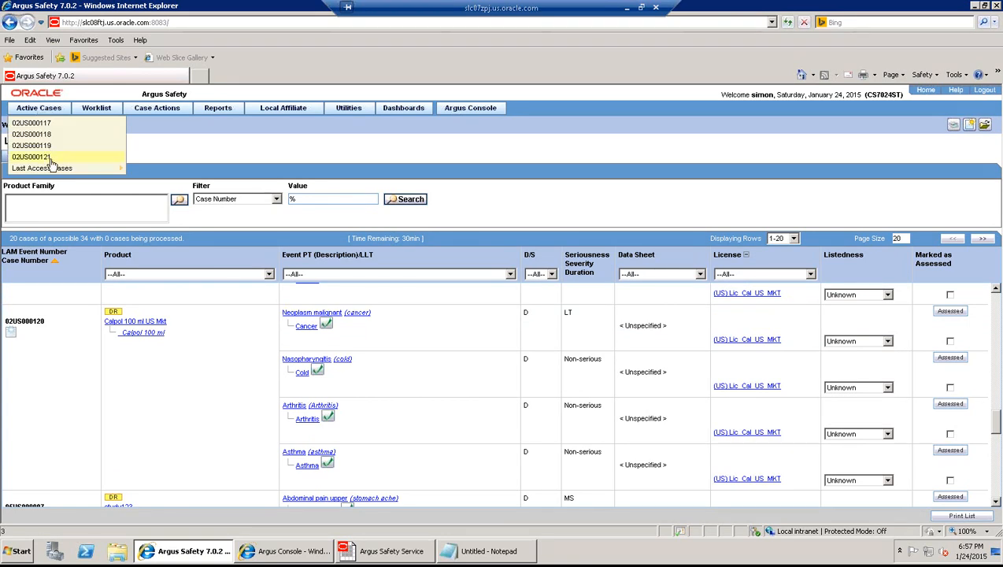
pyautogui.moveTo(56, 173)
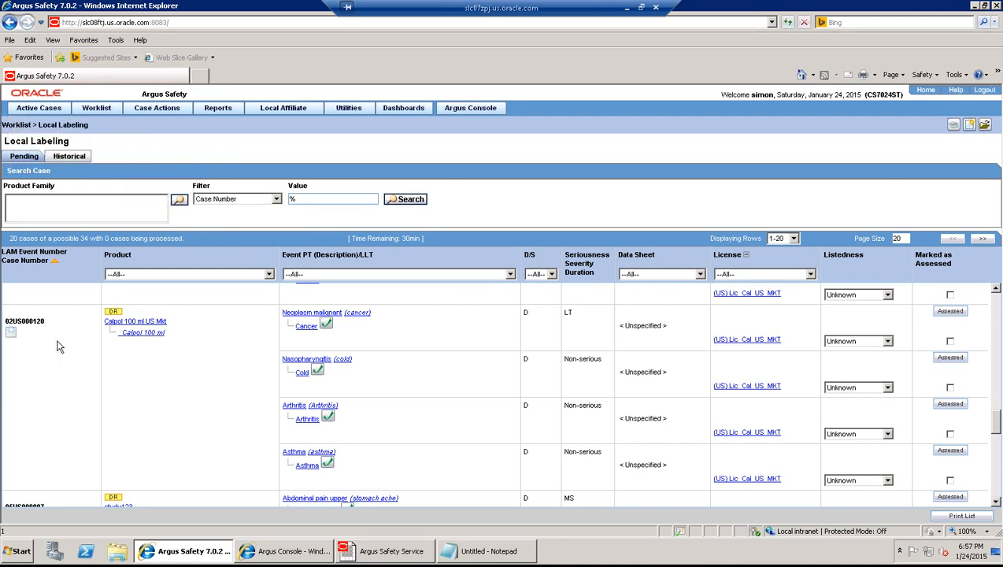
pyautogui.doubleClick(5, 320)
pyautogui.click(310, 200)
pyautogui.hotkey('ctrl', 'v')
pyautogui.click(407, 202)
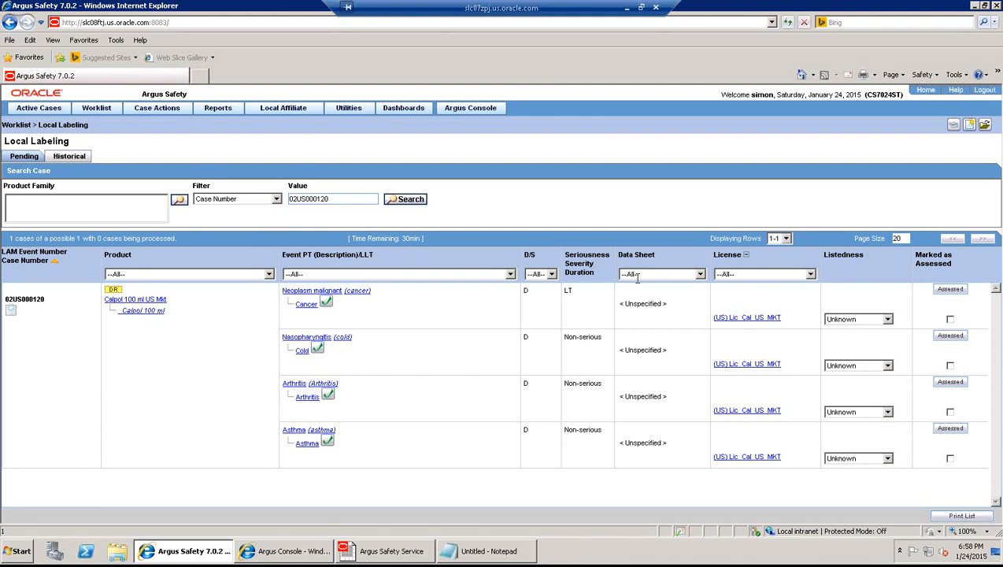
# - Keep the Data Sheet filter on --All-- and switch to the Argus Console window
pyautogui.click(699, 274)
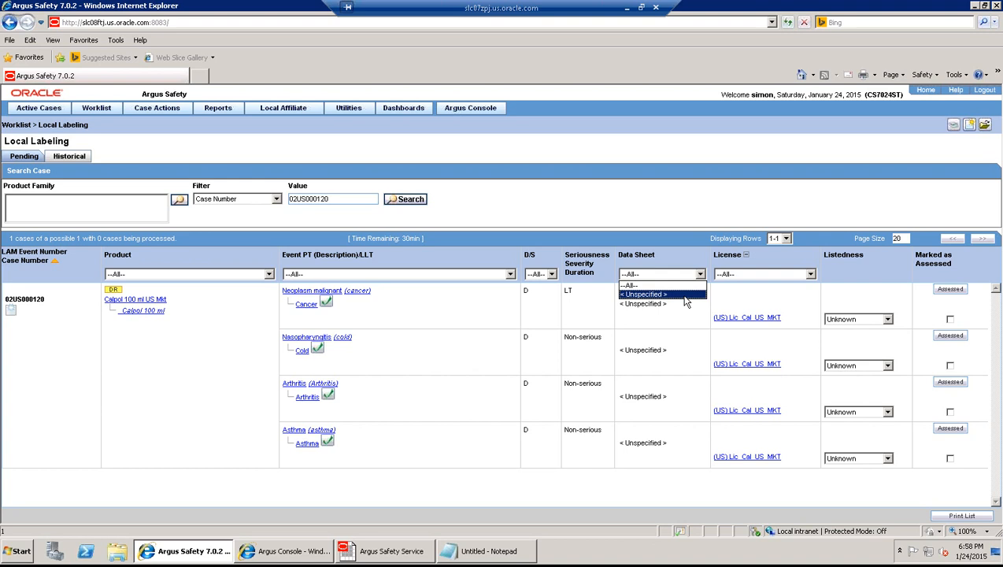
pyautogui.click(671, 286)
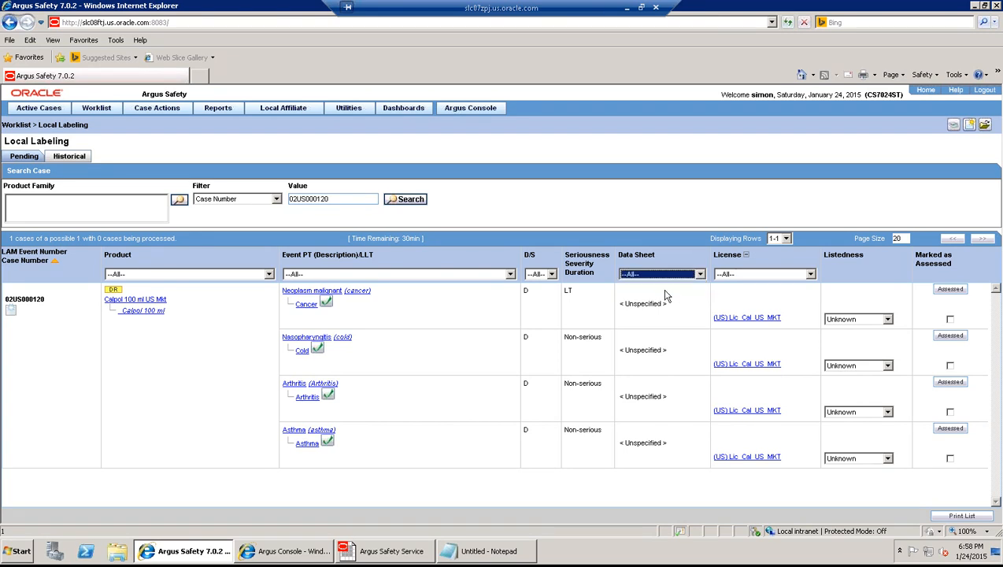
pyautogui.click(293, 551)
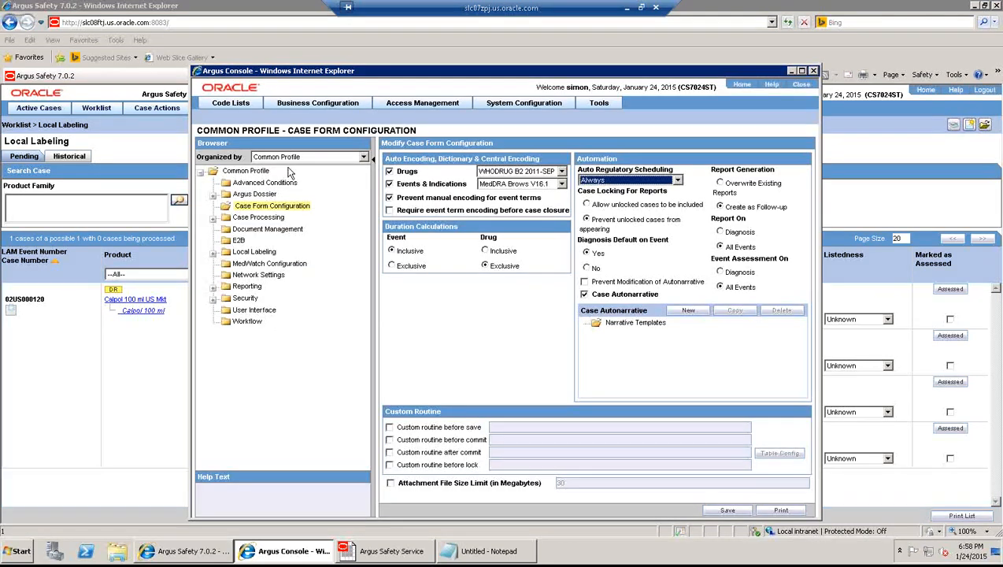
# - Give the Calpol 100 ml US Mkt license the US DS datasheet, save it, and close Argus Console
pyautogui.moveTo(319, 104)
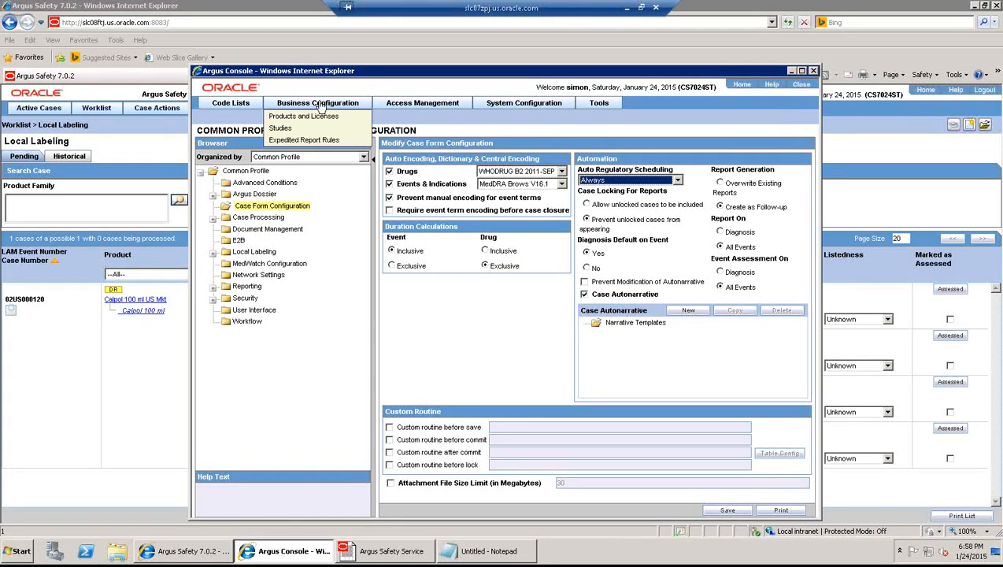
pyautogui.click(314, 116)
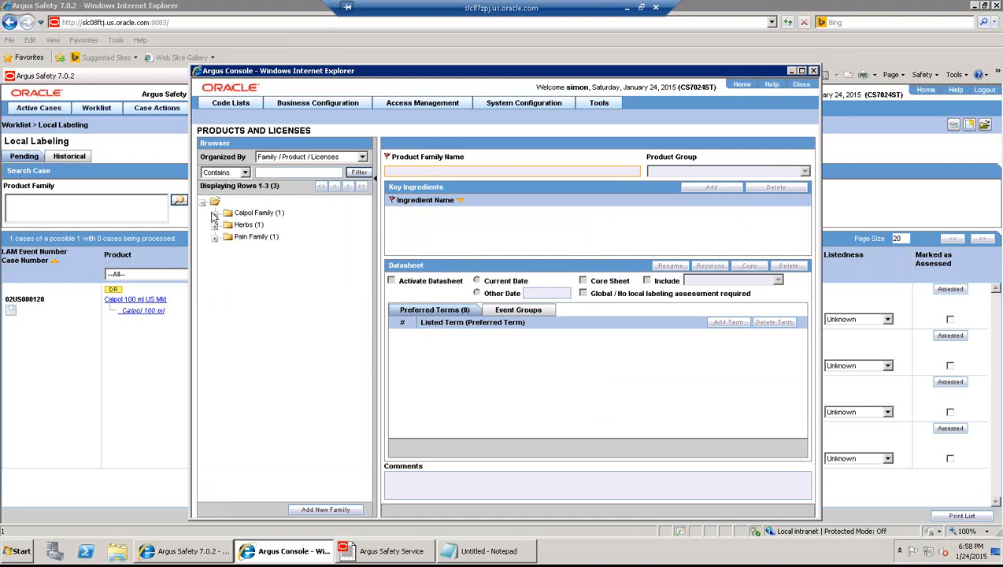
pyautogui.click(215, 214)
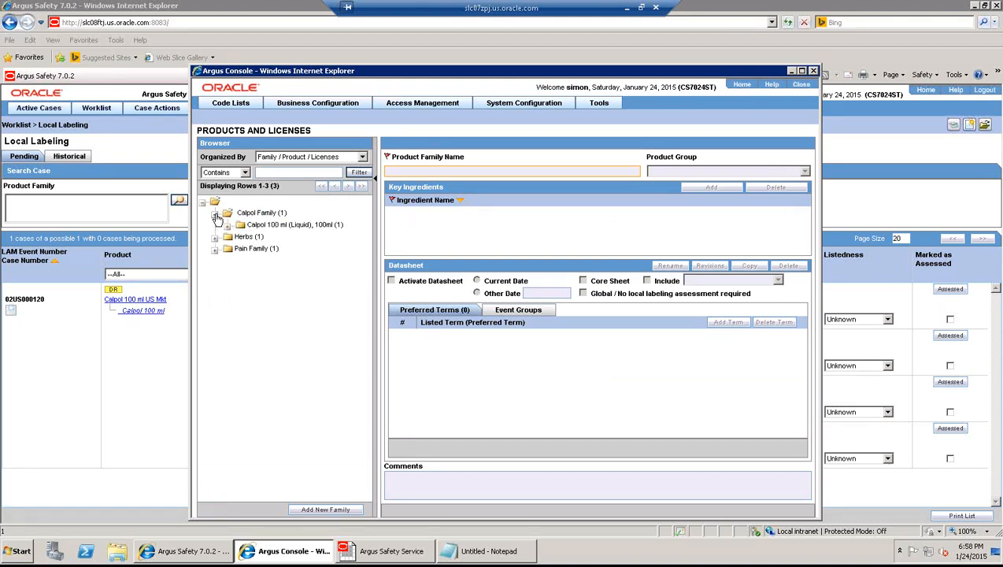
pyautogui.click(227, 226)
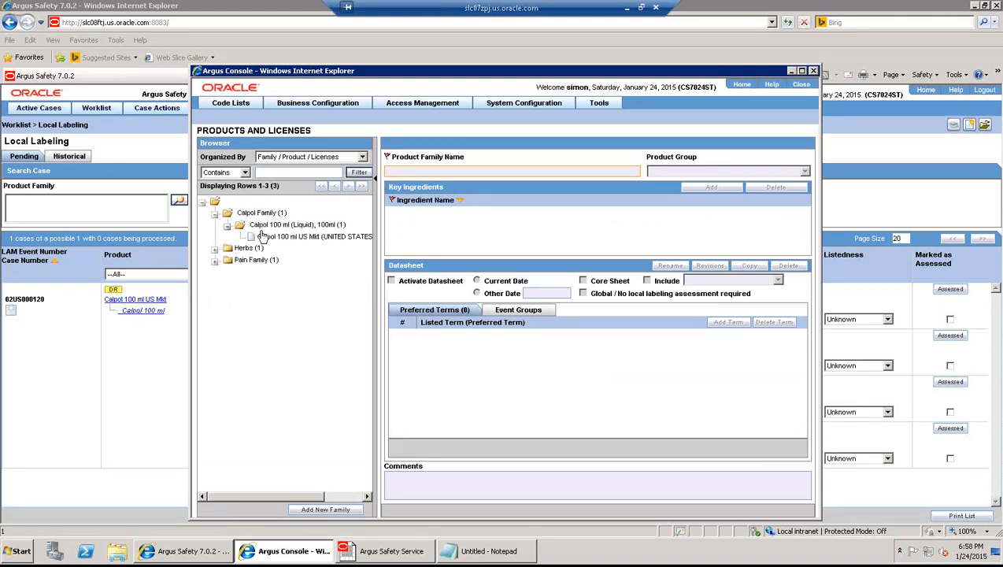
pyautogui.click(273, 238)
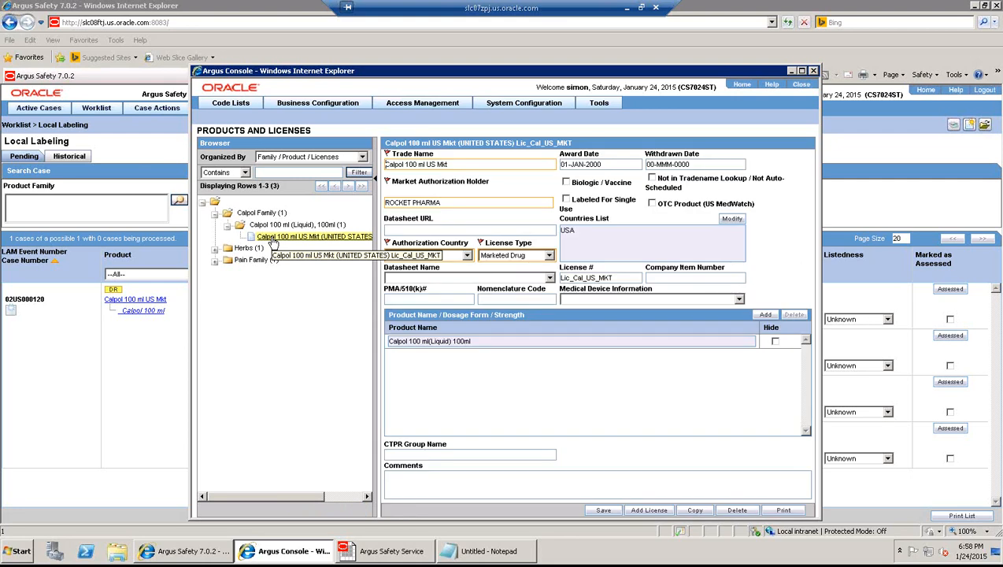
pyautogui.click(550, 280)
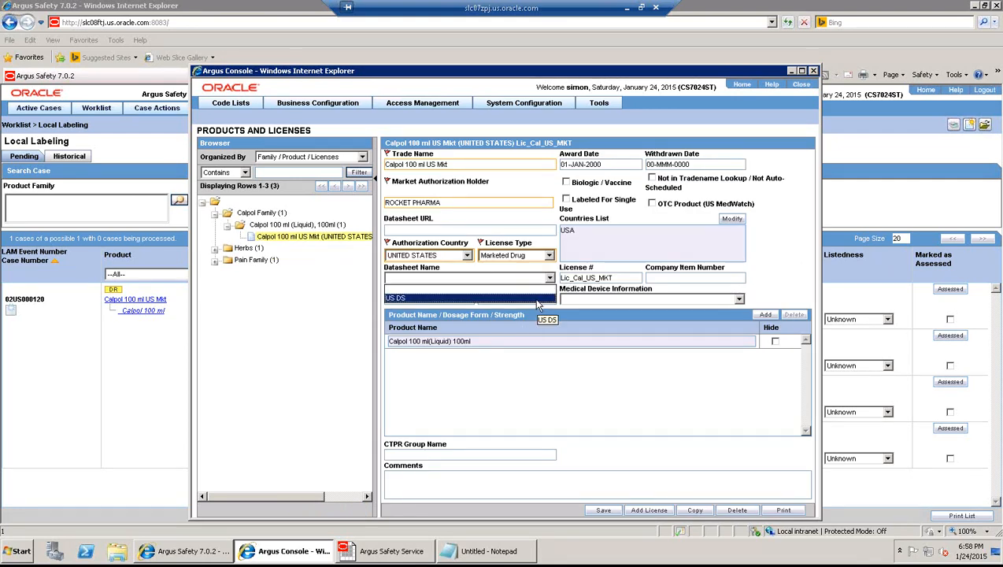
pyautogui.click(536, 299)
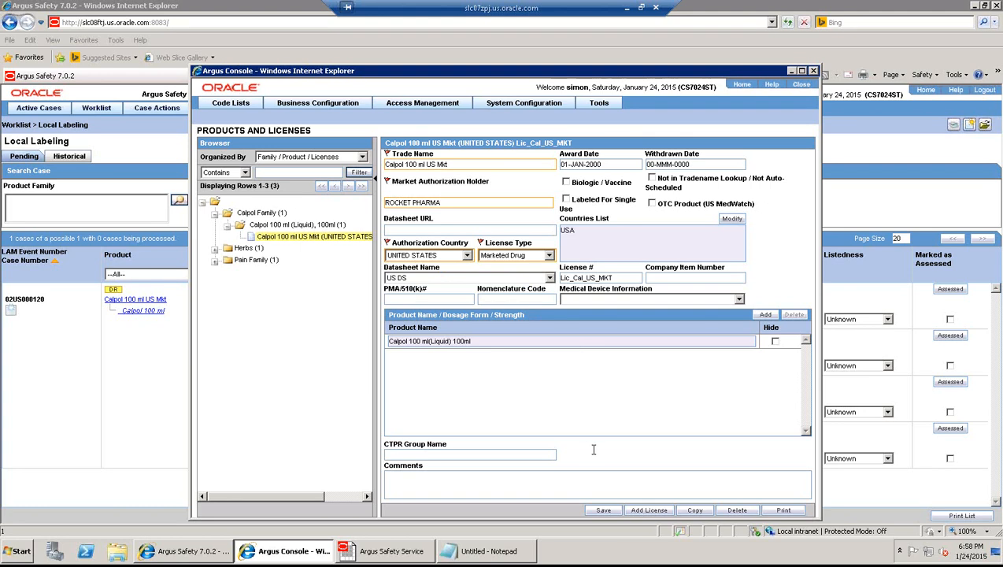
pyautogui.click(603, 510)
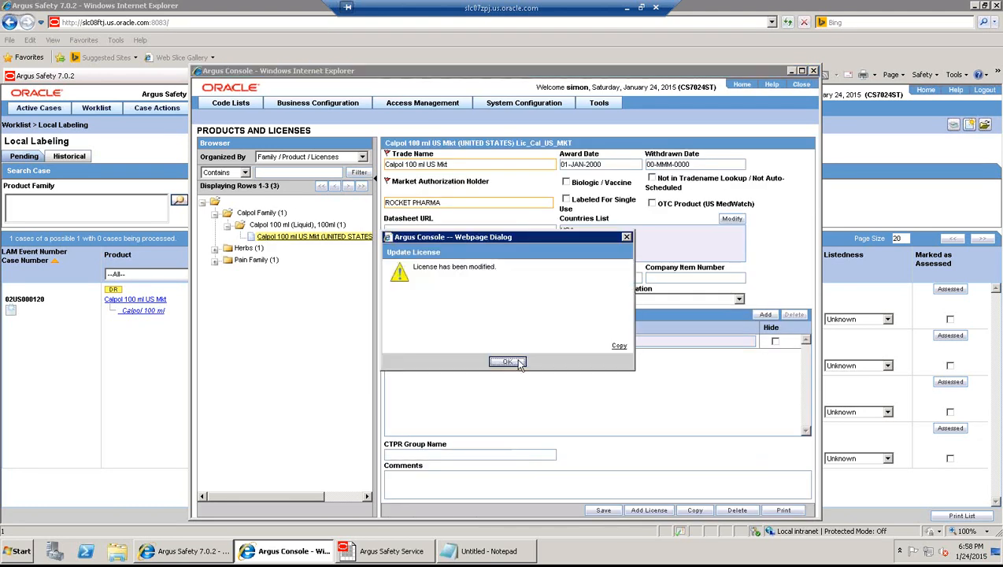
pyautogui.click(507, 362)
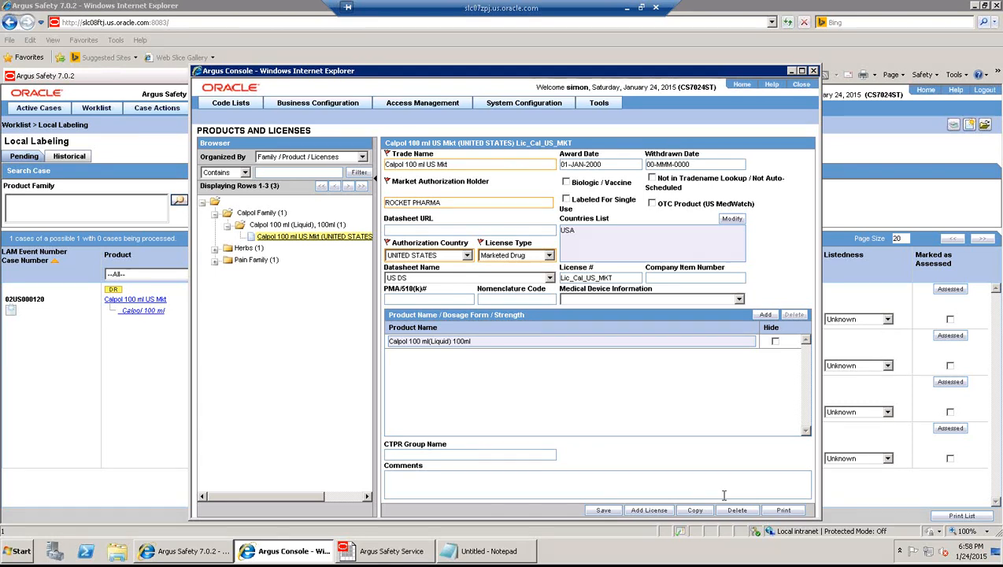
pyautogui.click(800, 85)
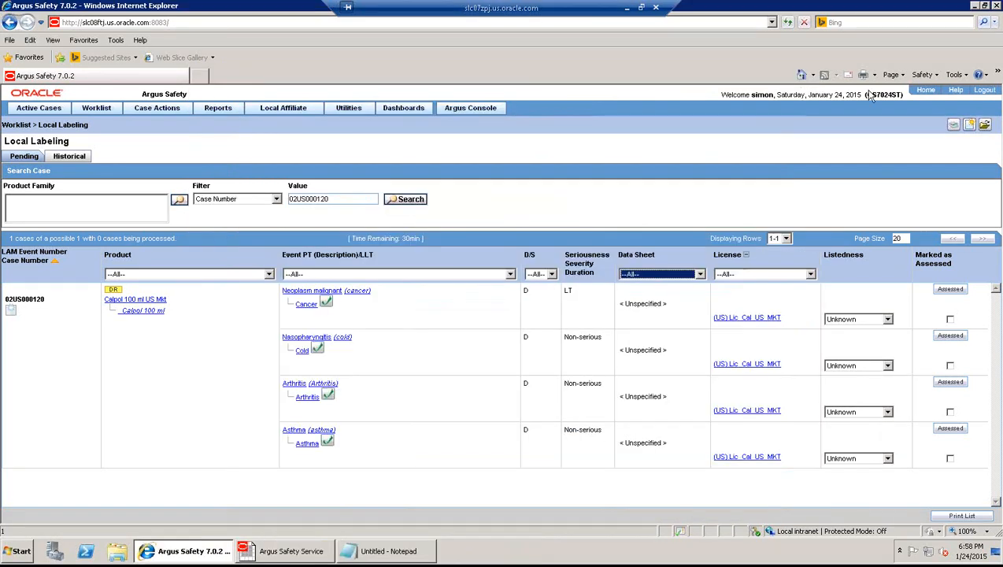
# - Log out of Argus Safety, confirming the two save-case prompts as open cases close
pyautogui.click(985, 92)
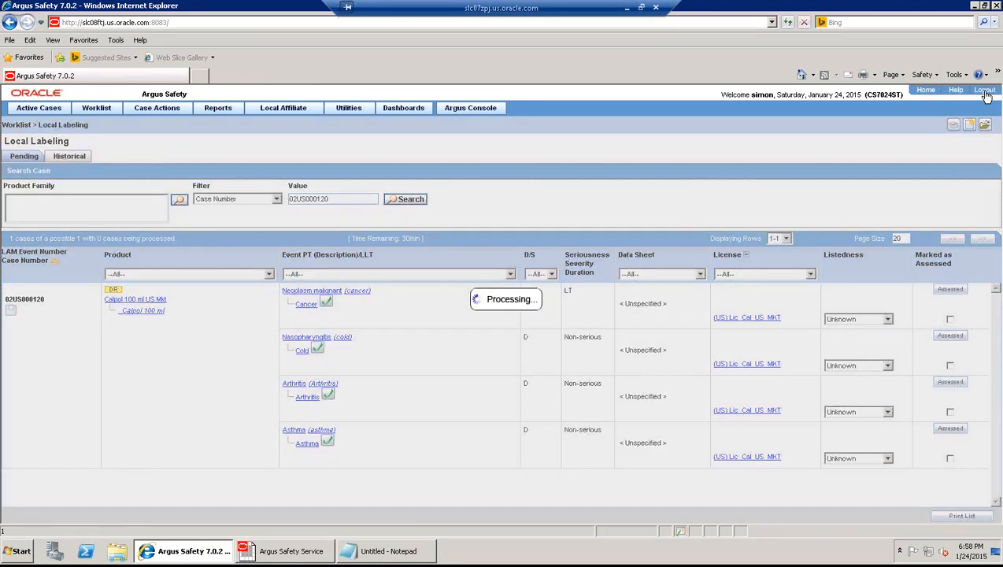
pyautogui.press('Return')
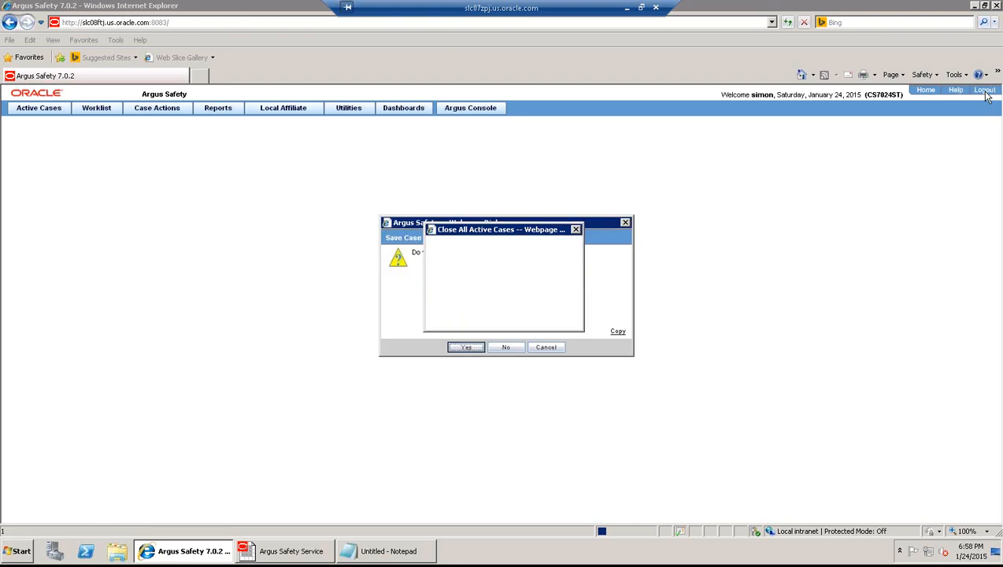
pyautogui.press('Return')
pyautogui.press('Return')
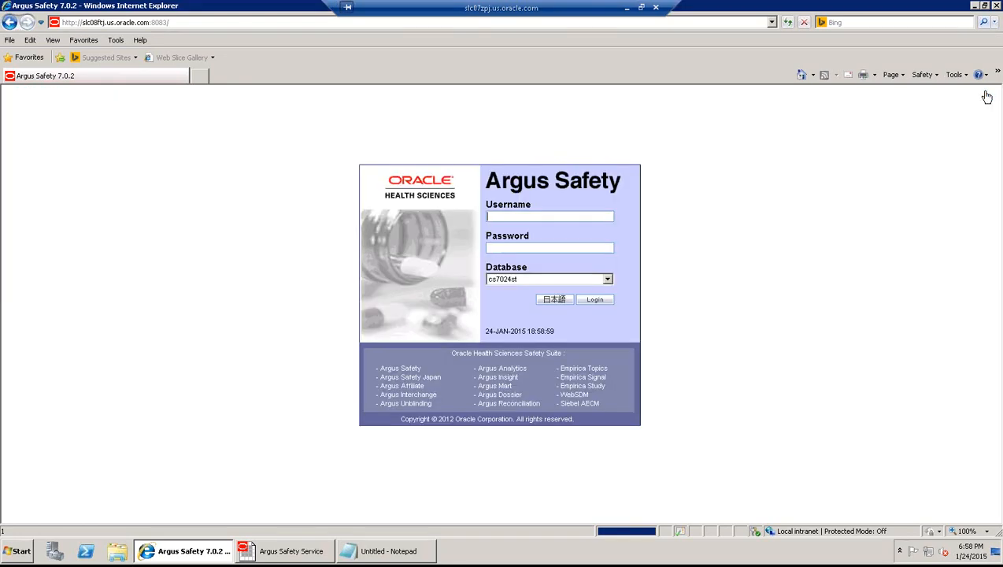
# - Sign back in with the username and account password to reach Personal Argus Status
pyautogui.write('s')
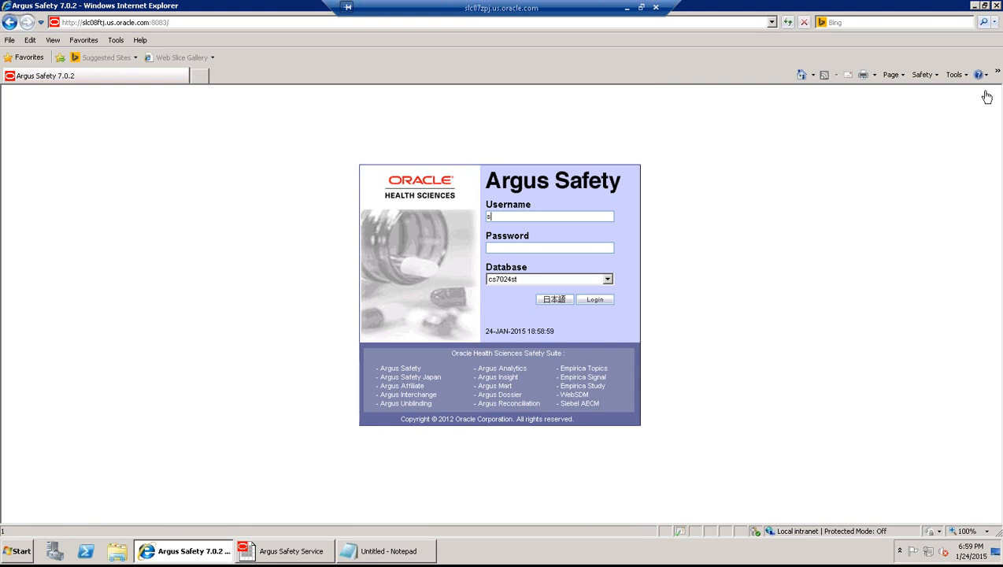
pyautogui.write('im•••••')
pyautogui.press('Return')
pyautogui.press('Tab')
pyautogui.write('•••••••••')
pyautogui.click(594, 300)
pyautogui.click(594, 301)
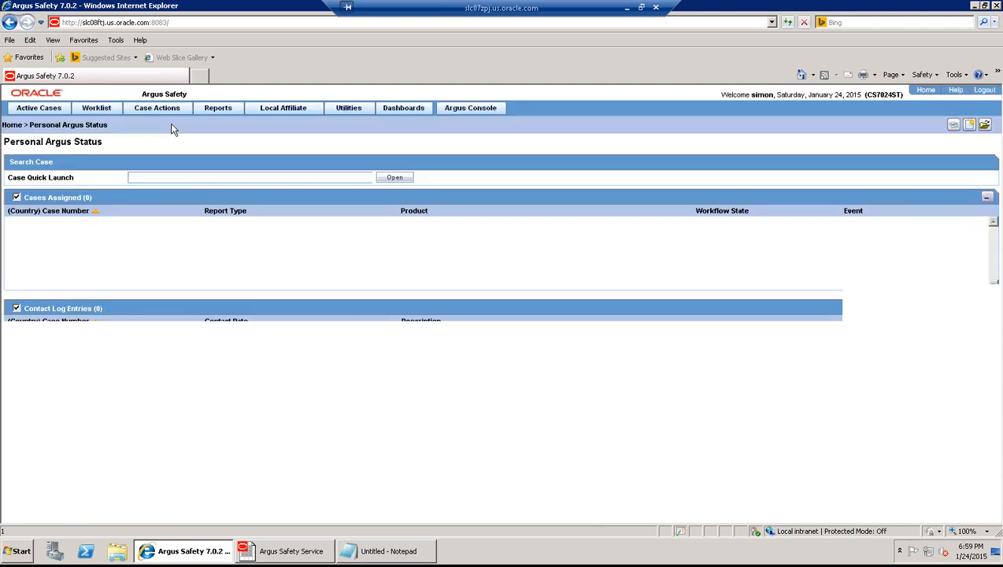
# - Open case 02US000121 and copy it with all sections except Event Assessment, creating 02US000122
pyautogui.moveTo(149, 113)
pyautogui.moveTo(47, 110)
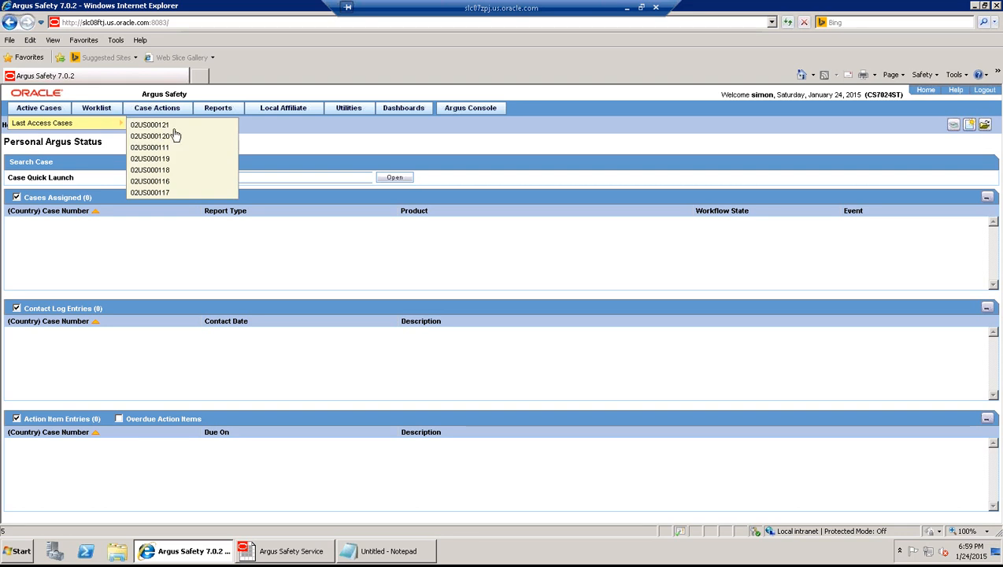
pyautogui.click(174, 126)
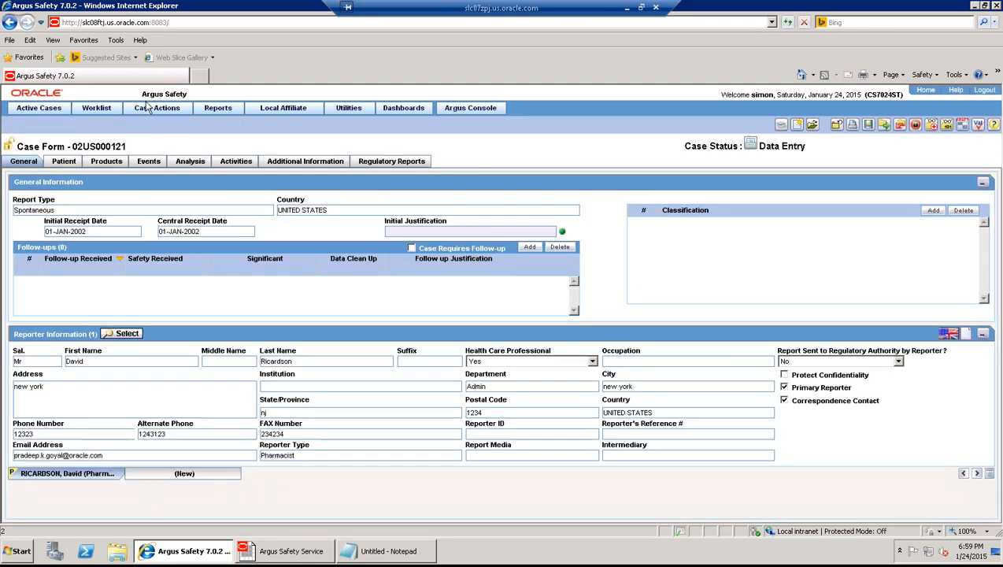
pyautogui.moveTo(146, 111)
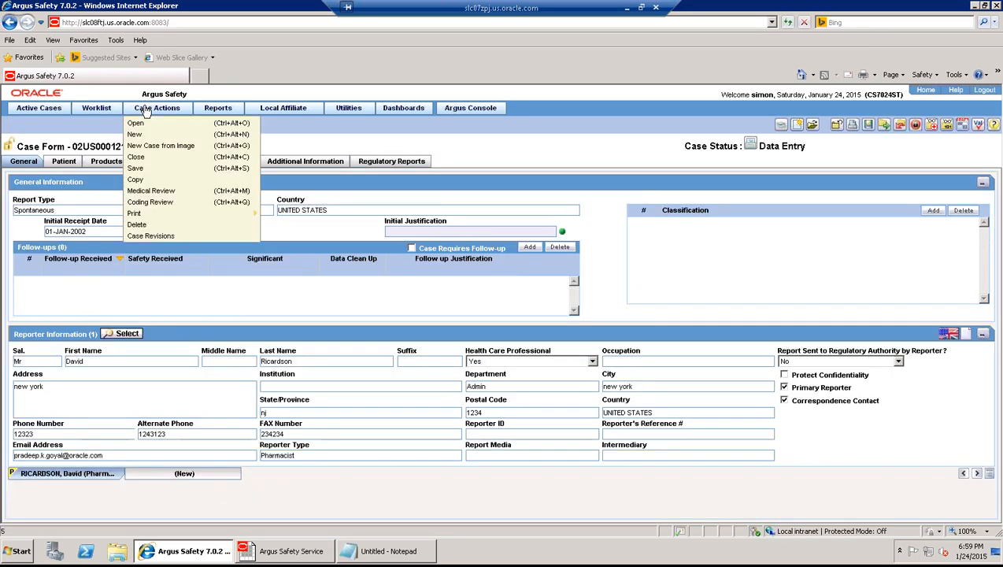
pyautogui.click(138, 180)
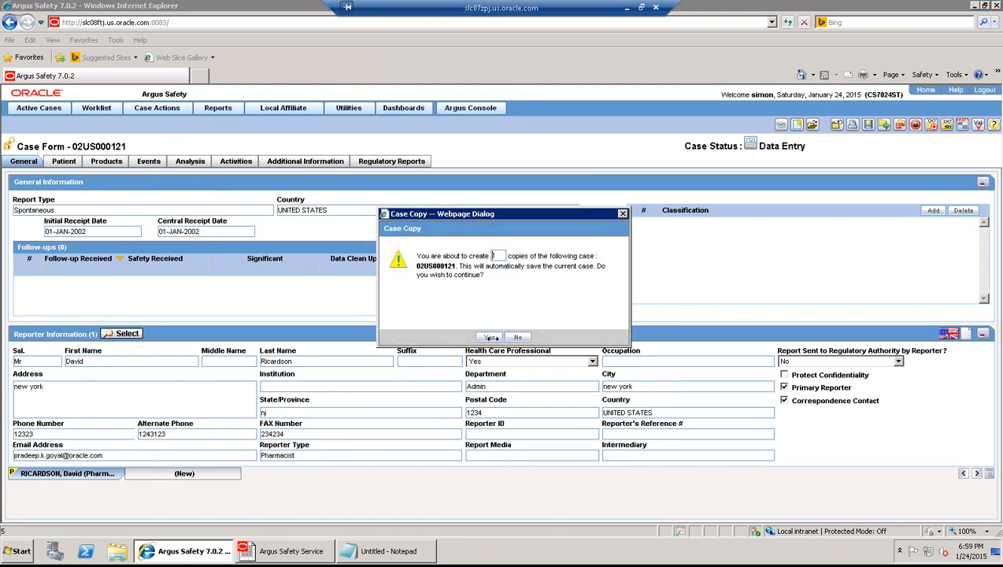
pyautogui.click(489, 337)
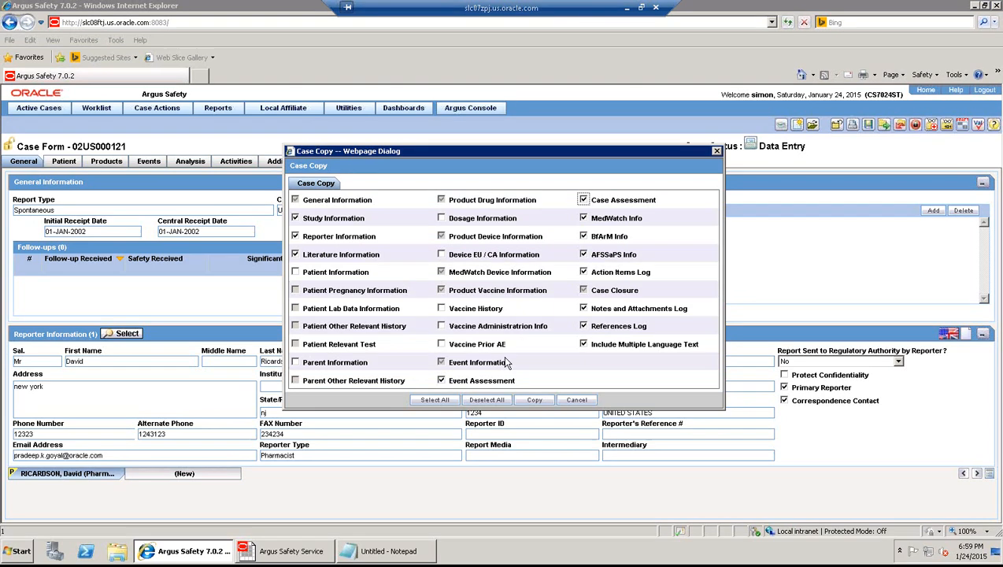
pyautogui.click(435, 401)
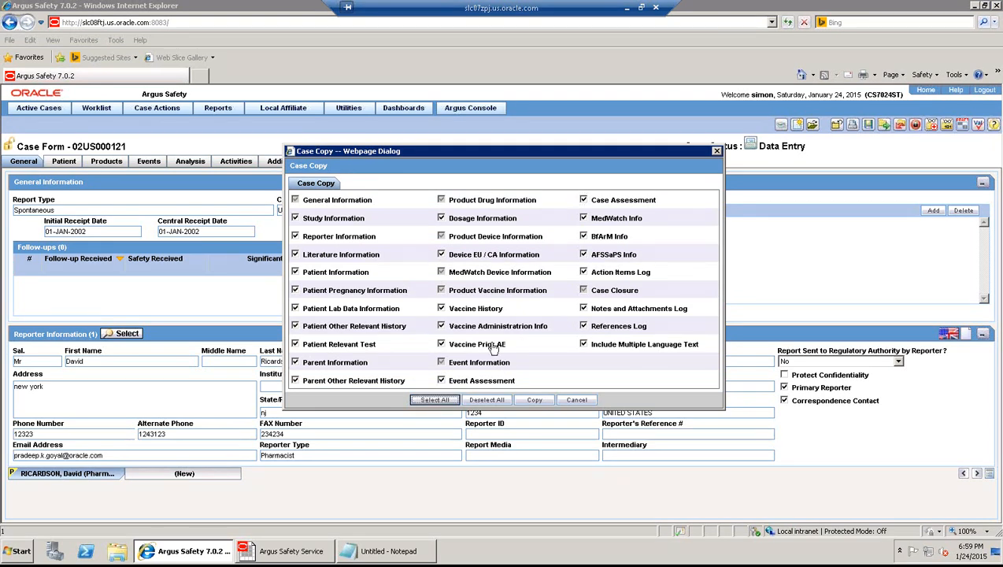
pyautogui.click(442, 381)
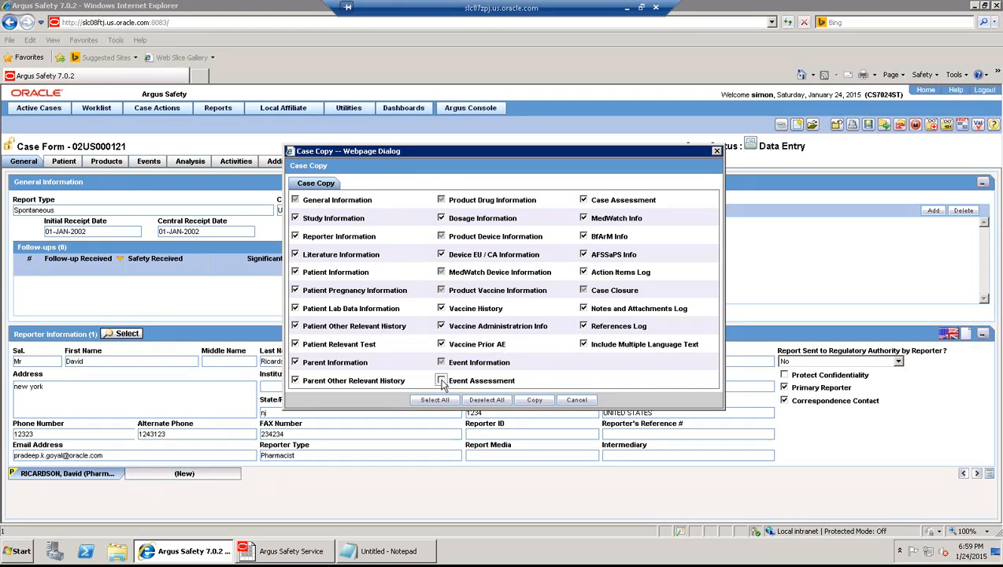
pyautogui.click(536, 401)
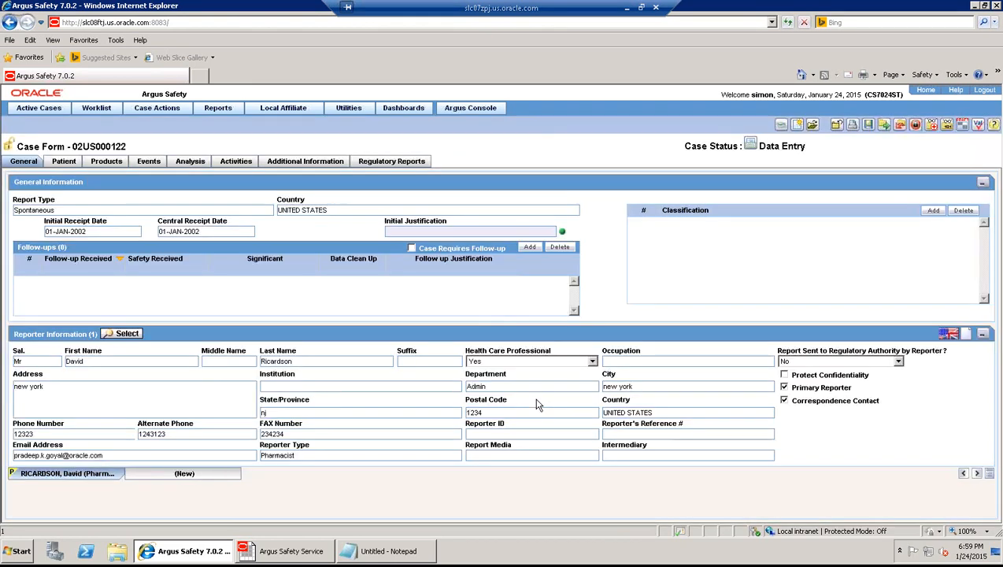
# - Review the Asthma event and recalculate listedness in Event Assessment
pyautogui.click(148, 161)
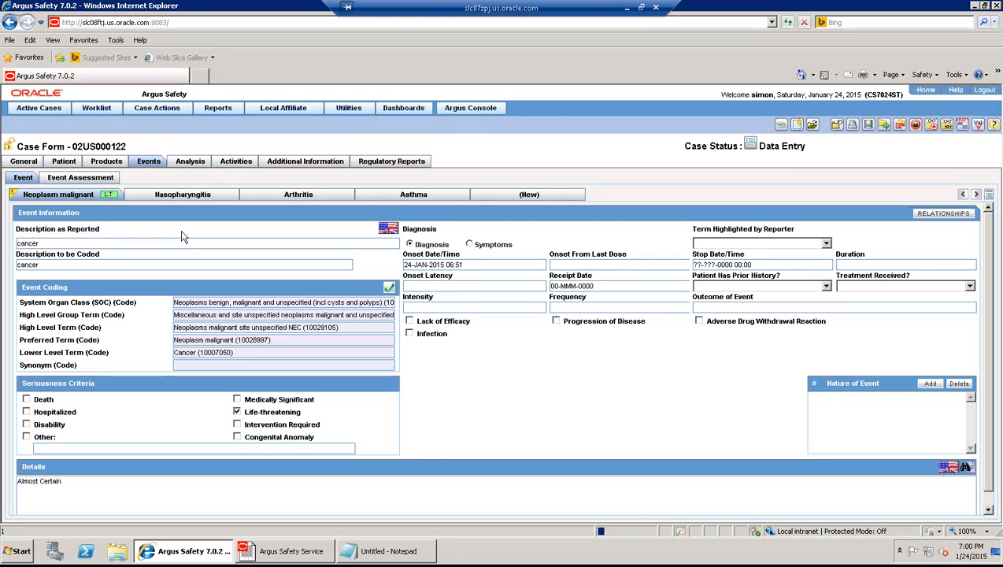
pyautogui.click(429, 197)
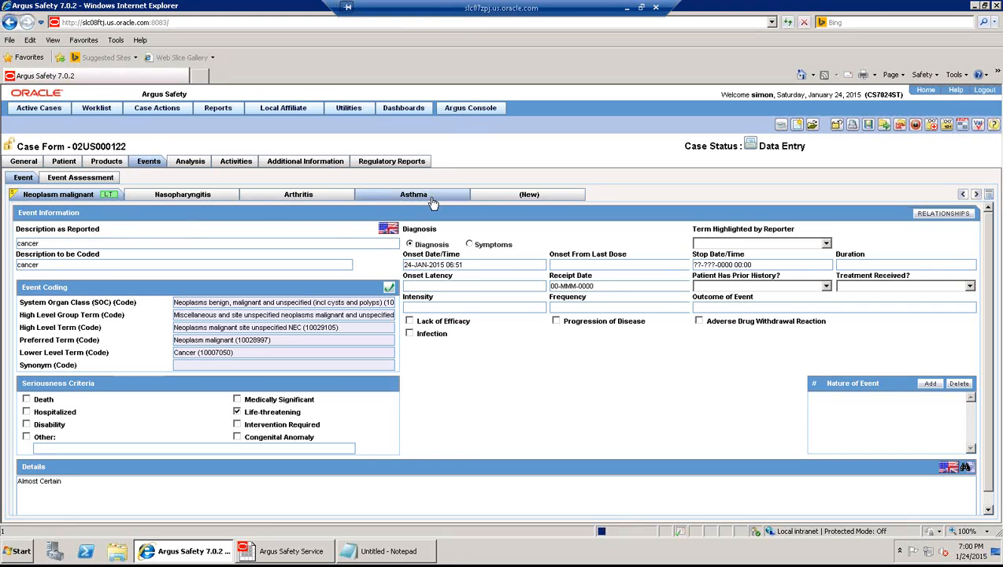
pyautogui.click(77, 181)
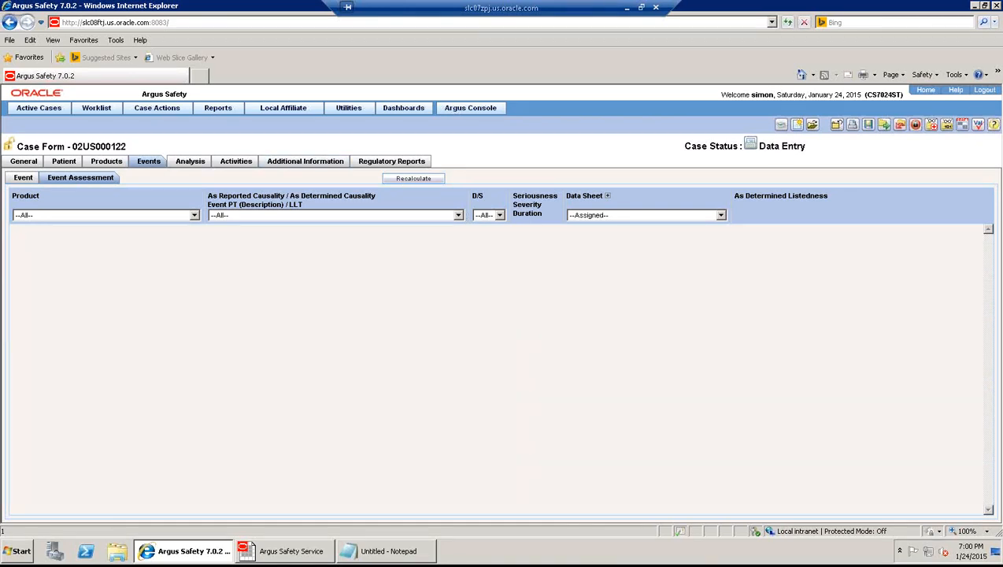
pyautogui.click(406, 179)
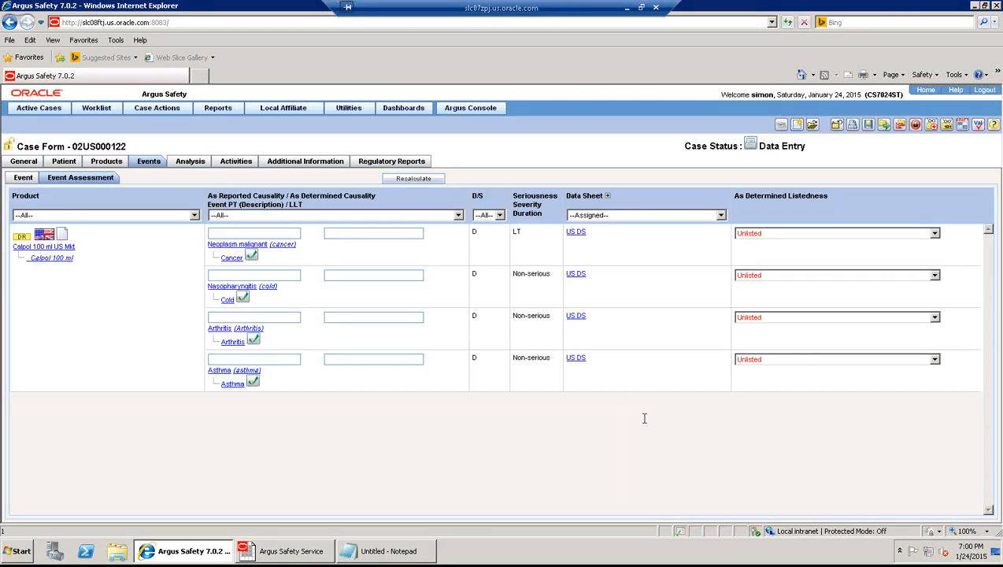
pyautogui.click(23, 178)
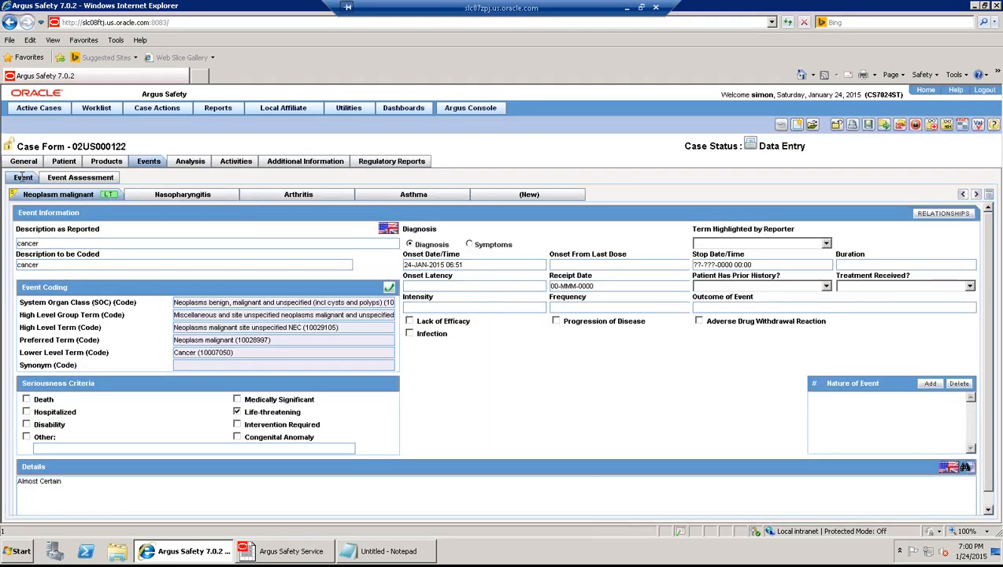
# - Add a new event described as 'blind both eyes', auto-coded to MedDRA term Blindness
pyautogui.click(522, 196)
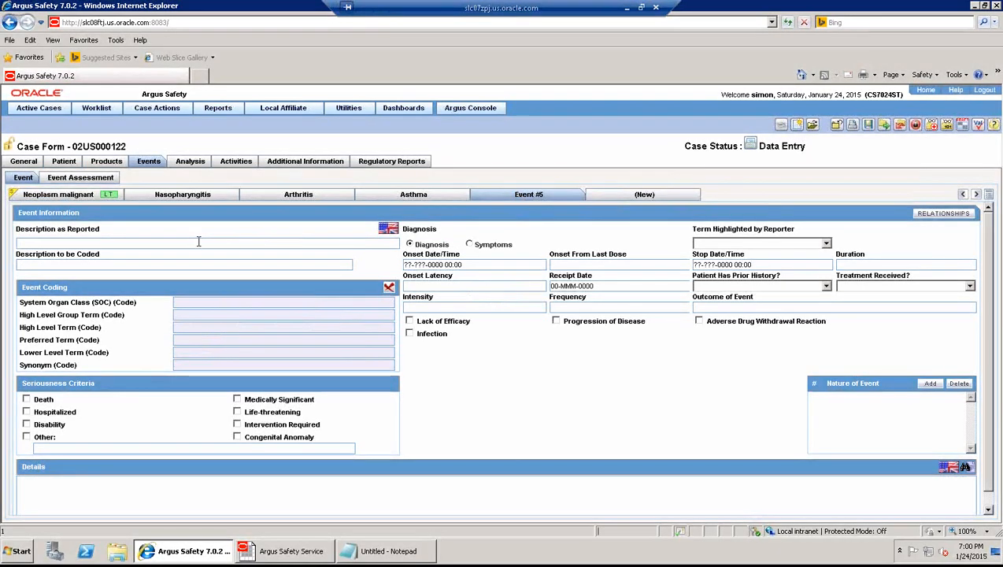
pyautogui.write('blind both eyes')
pyautogui.press('Tab')
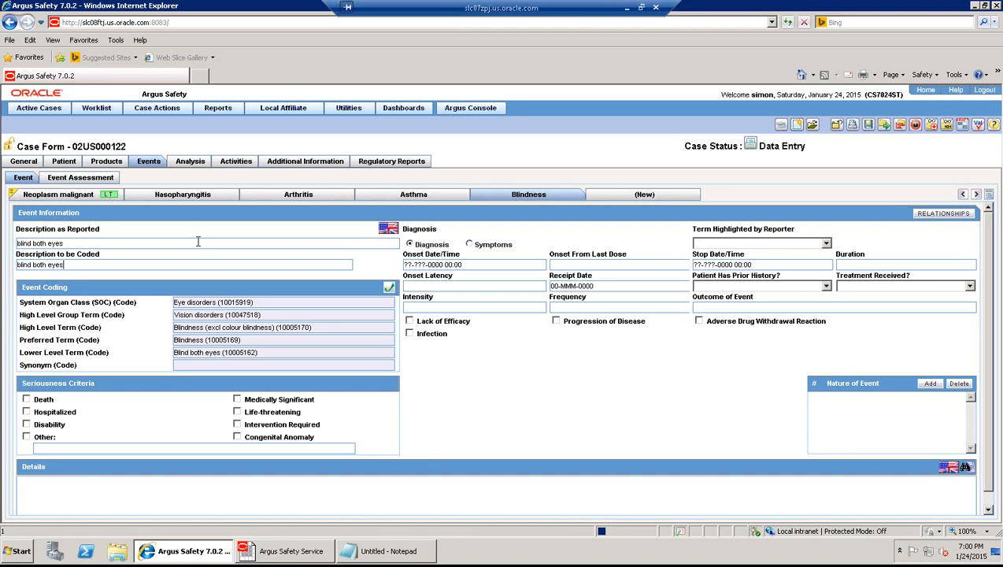
# - Confirm Blindness is a listed term for Calpol Family in Products and Licenses, then return to case 02US000122
pyautogui.click(458, 111)
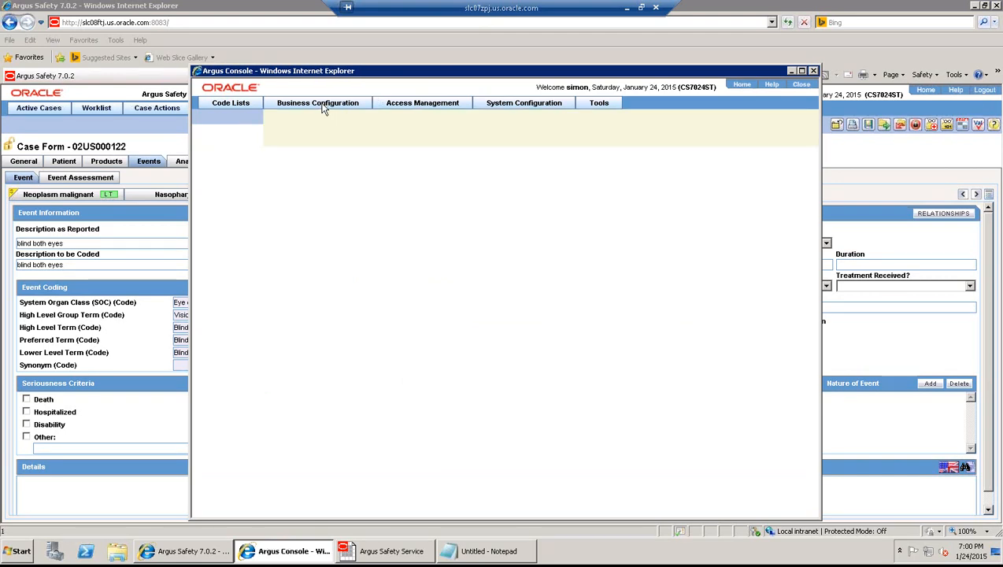
pyautogui.click(316, 118)
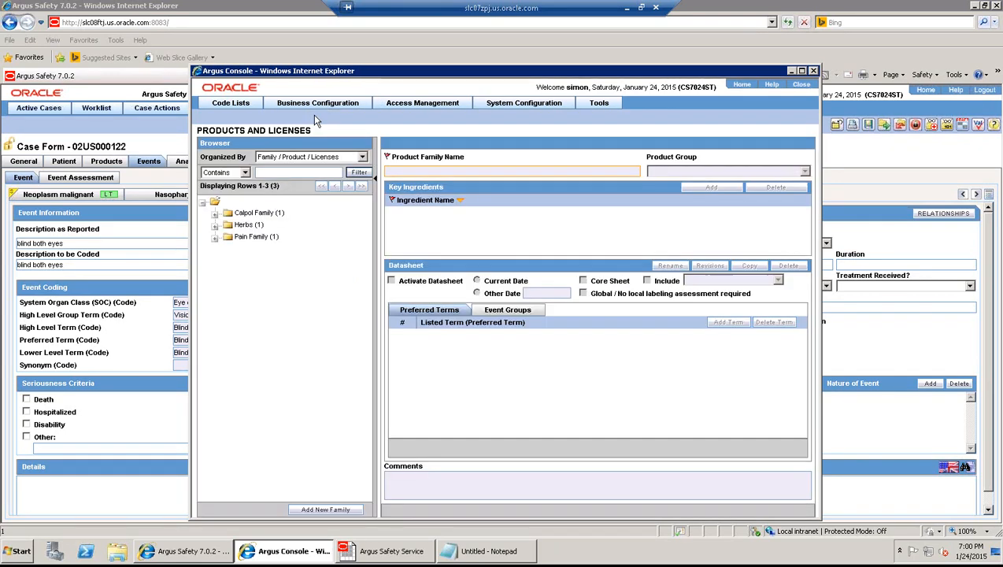
pyautogui.click(253, 215)
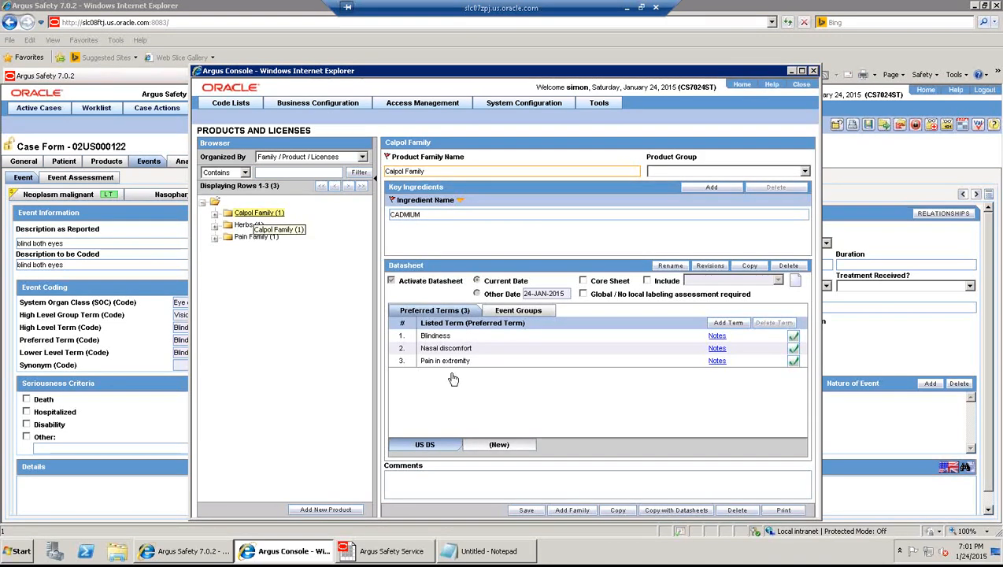
pyautogui.doubleClick(430, 337)
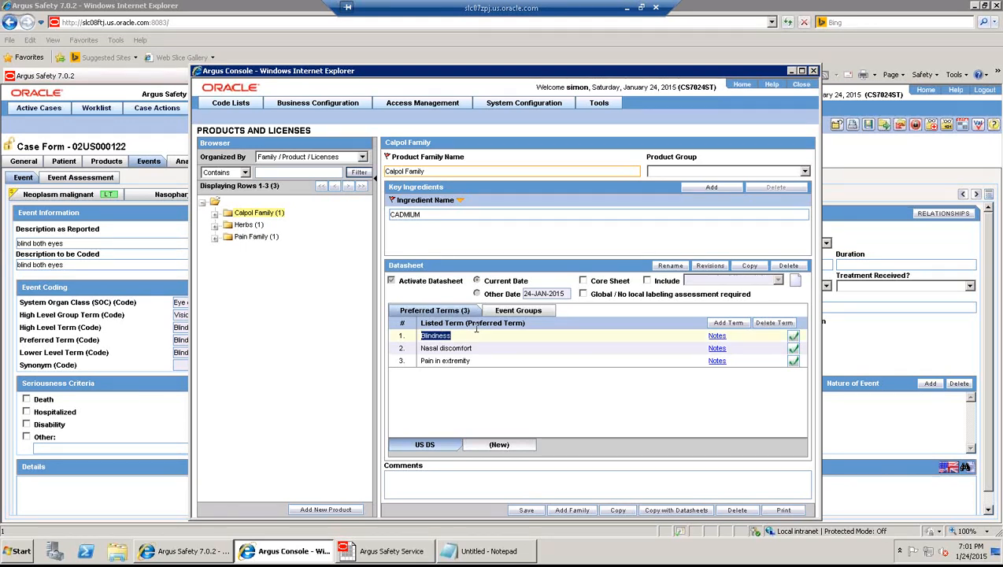
pyautogui.click(142, 350)
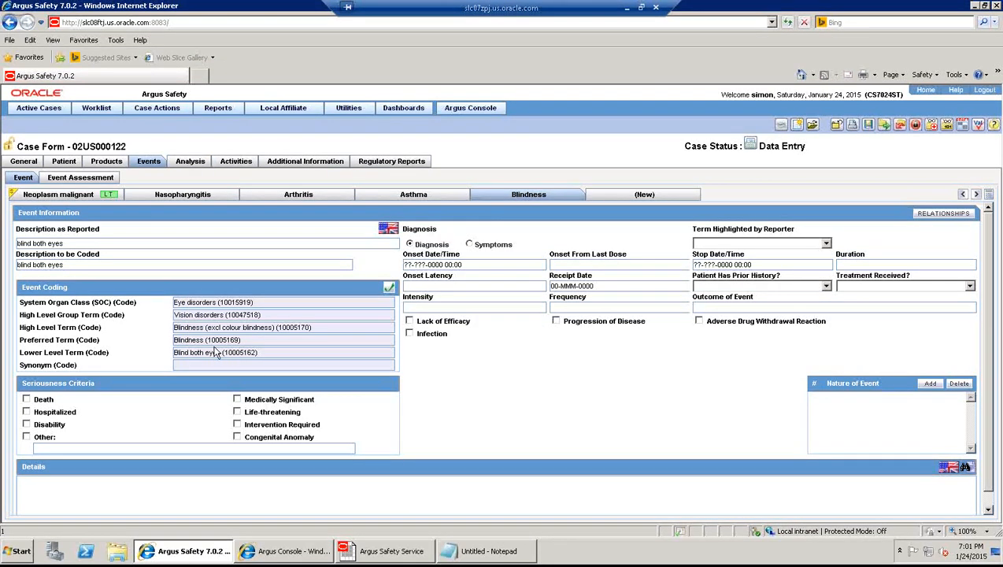
# - Save case 02US000122 and check Event Assessment listedness: Blindness Listed against US DS, others Unlisted
pyautogui.doubleClick(167, 340)
pyautogui.click(869, 127)
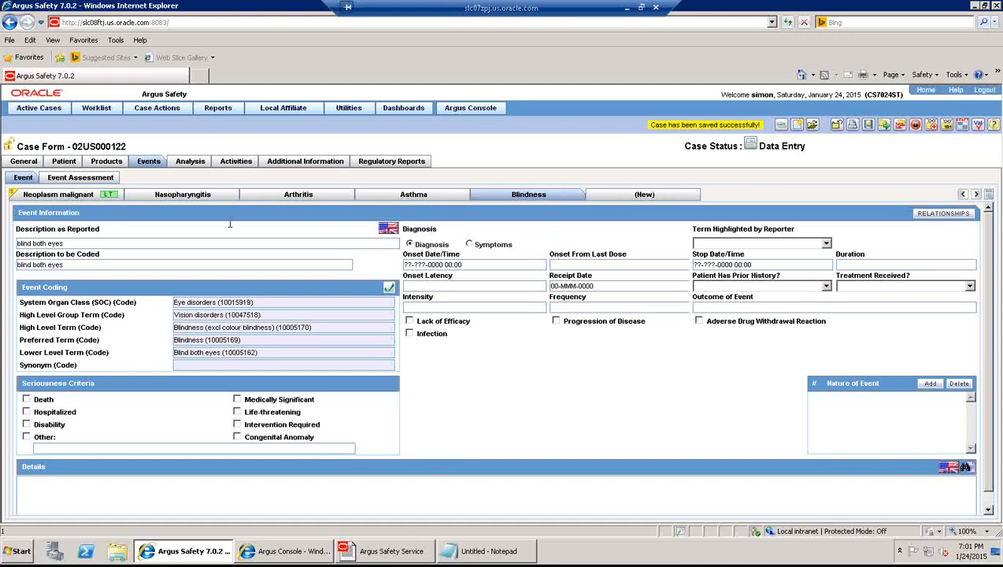
pyautogui.click(92, 178)
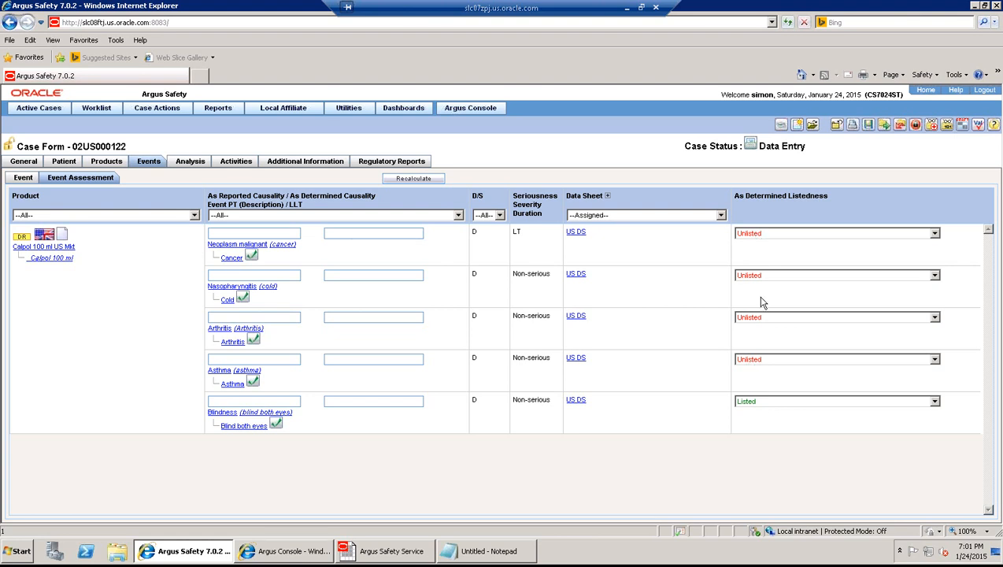
pyautogui.click(830, 235)
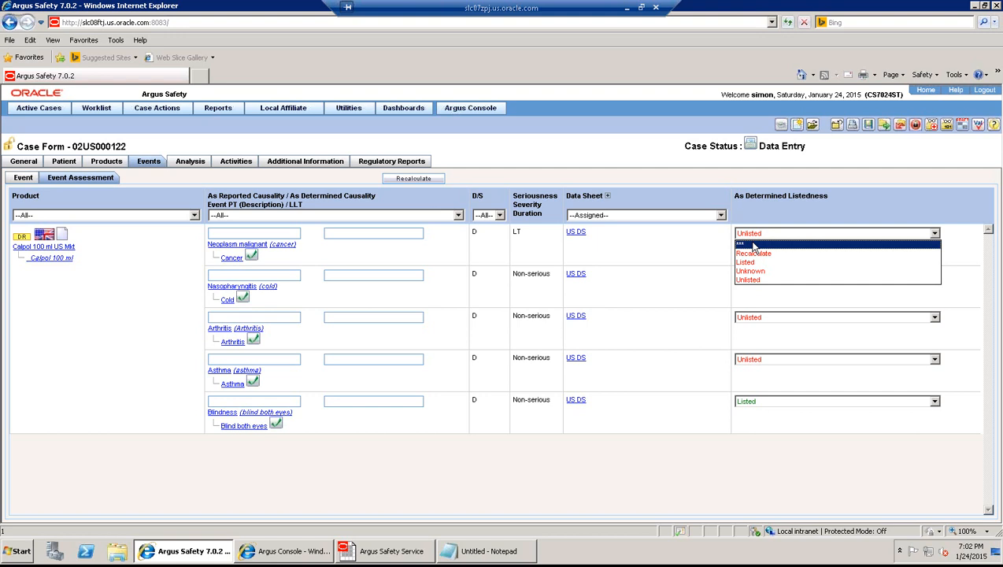
# - Close the listedness list, cancel the Save Case prompt, and show the Calpol 100 ml US Mkt product details
pyautogui.click(695, 293)
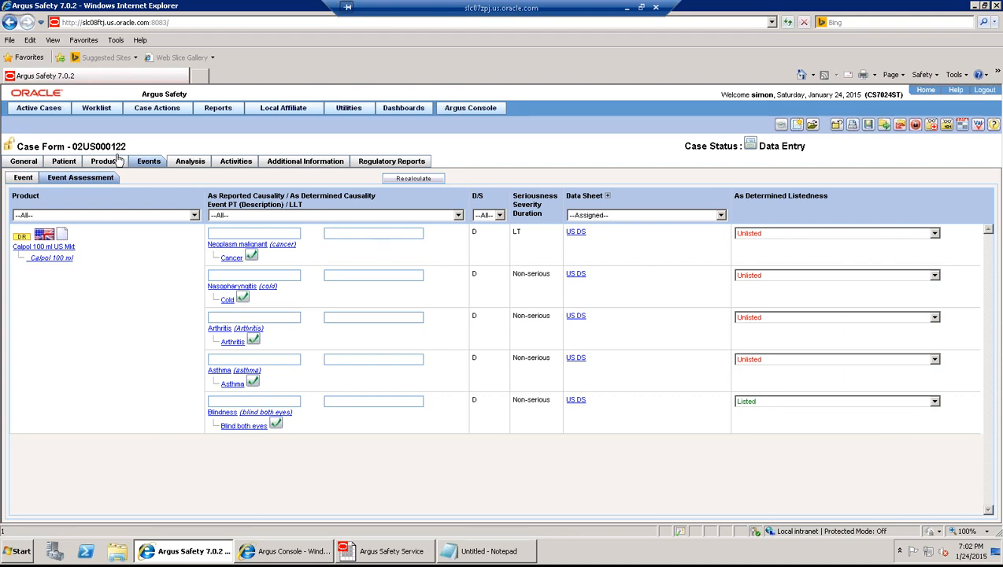
pyautogui.moveTo(125, 146); pyautogui.dragTo(75, 142)
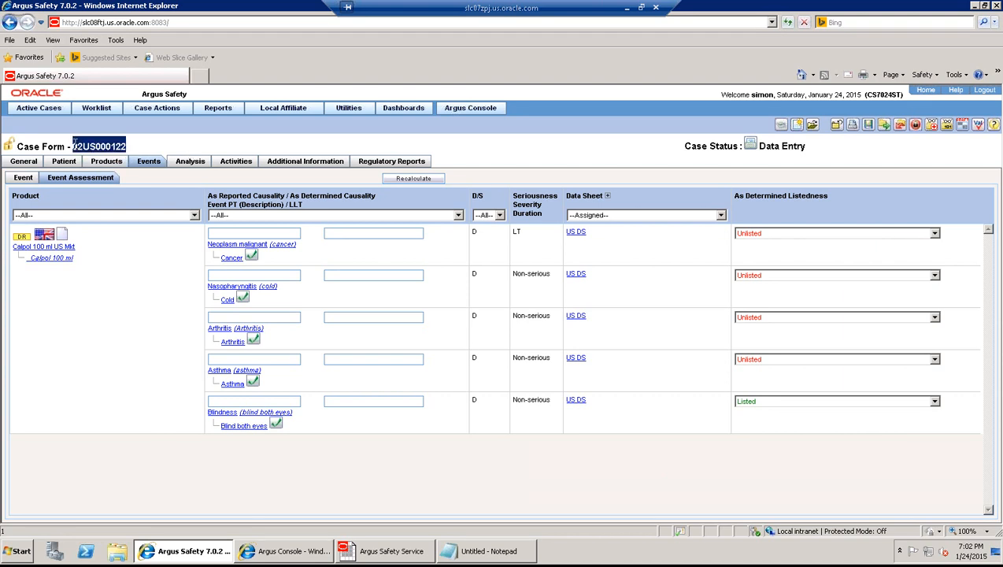
pyautogui.click(696, 292)
pyautogui.click(869, 126)
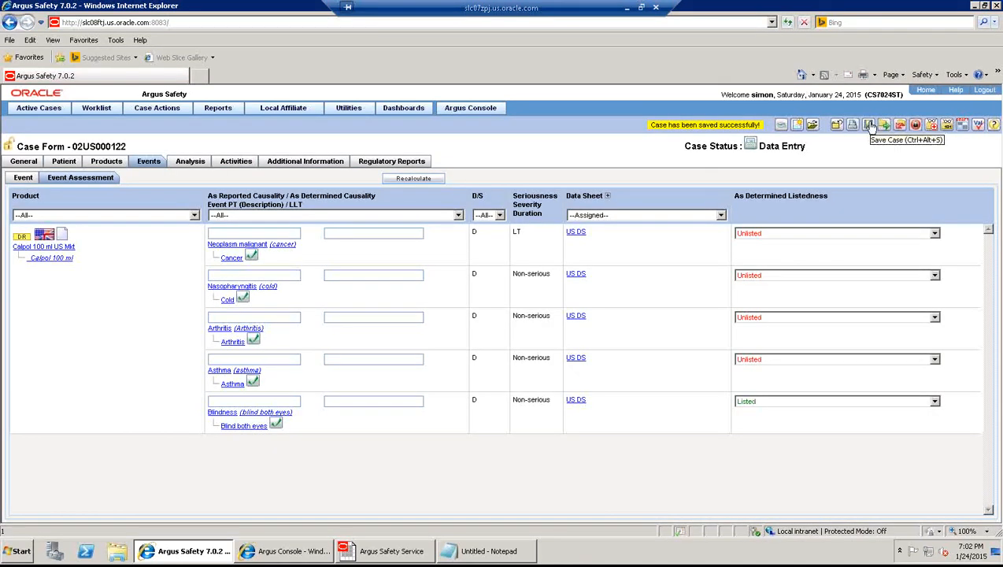
pyautogui.click(837, 126)
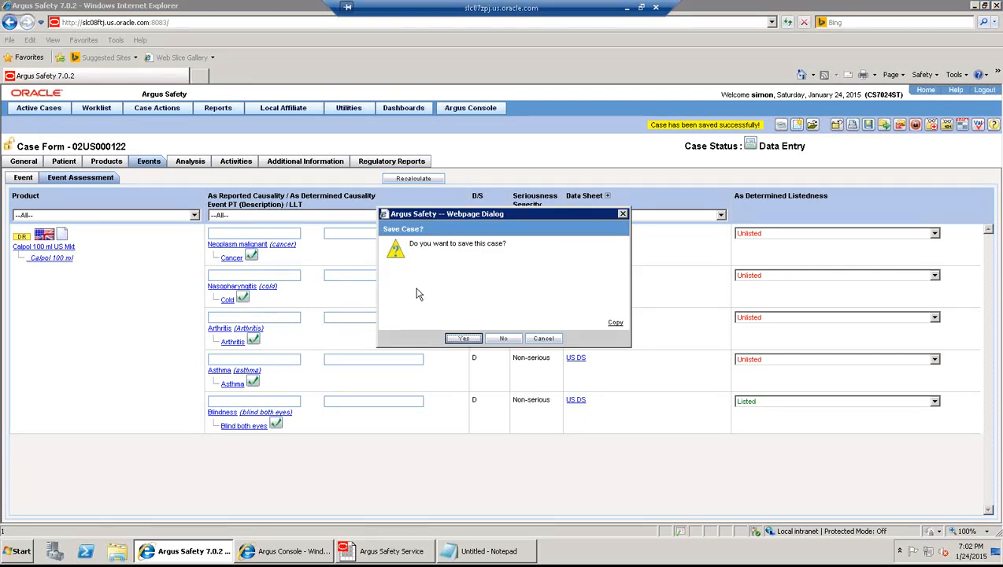
pyautogui.click(543, 340)
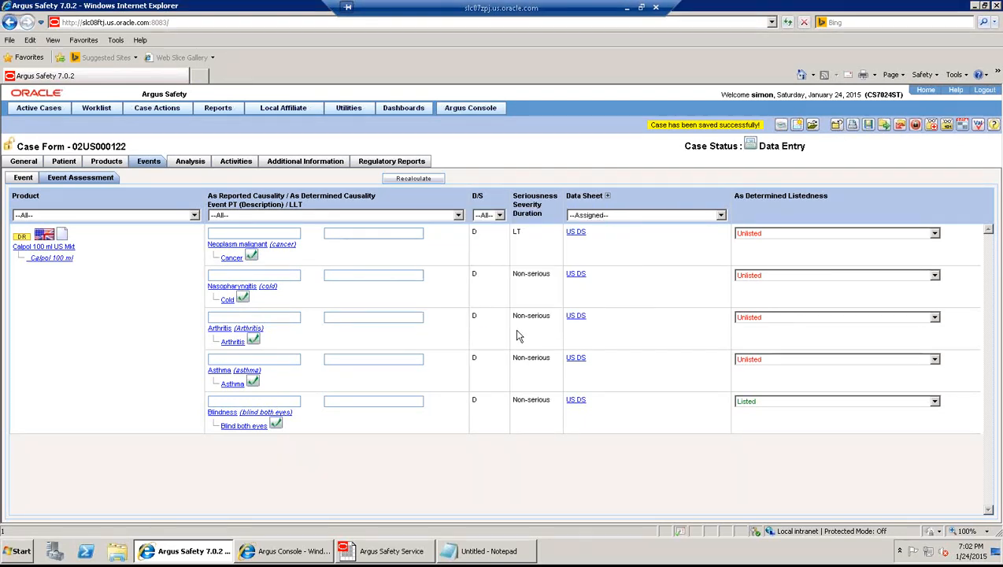
pyautogui.click(107, 161)
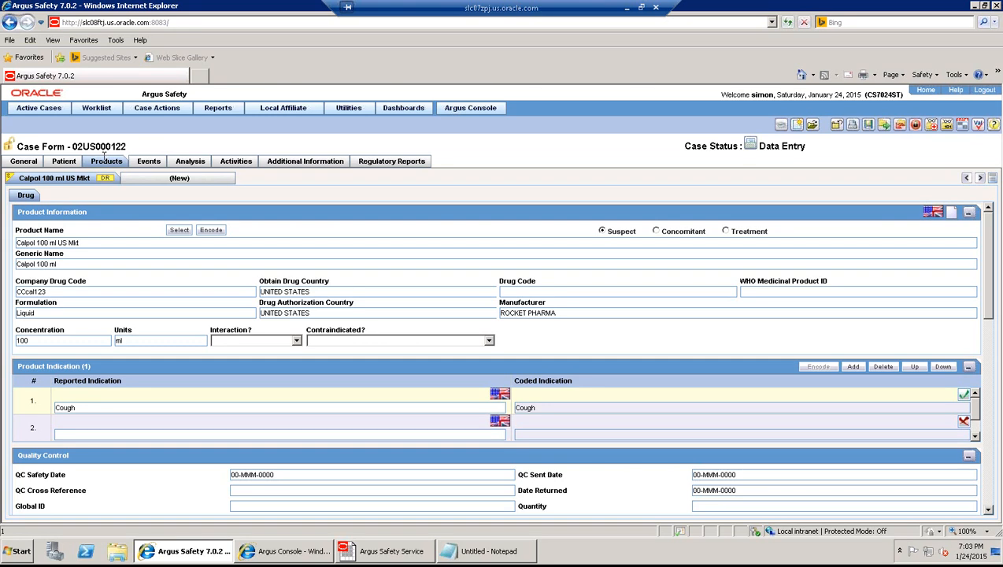
# - Browse the case tabs to Activities and select the case number 02US000122
pyautogui.click(150, 162)
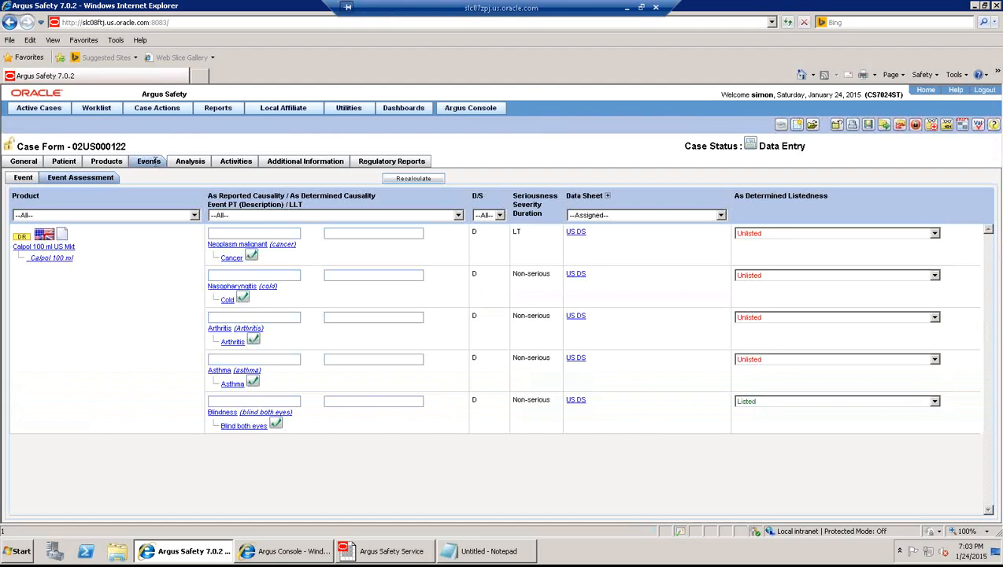
pyautogui.click(189, 162)
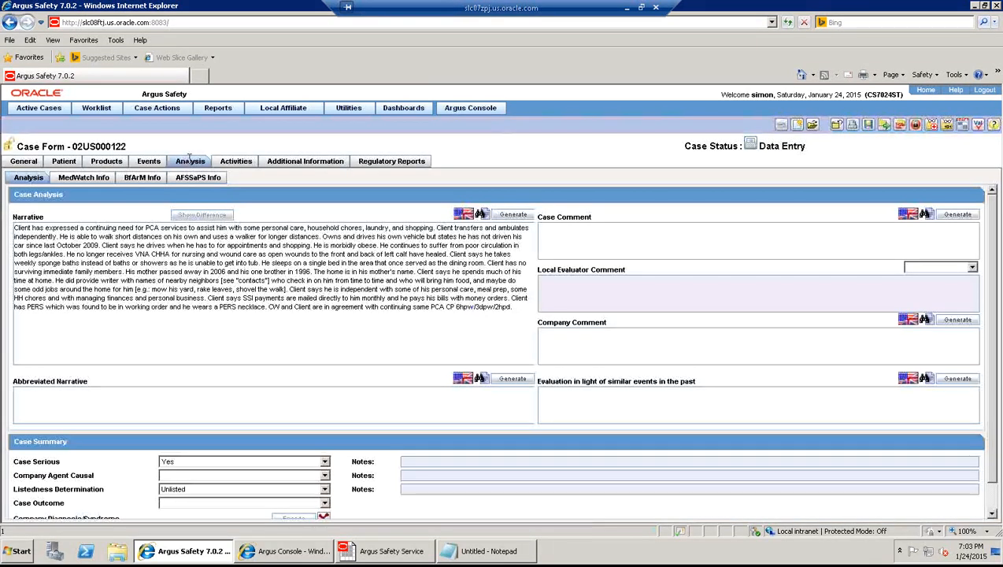
pyautogui.click(245, 169)
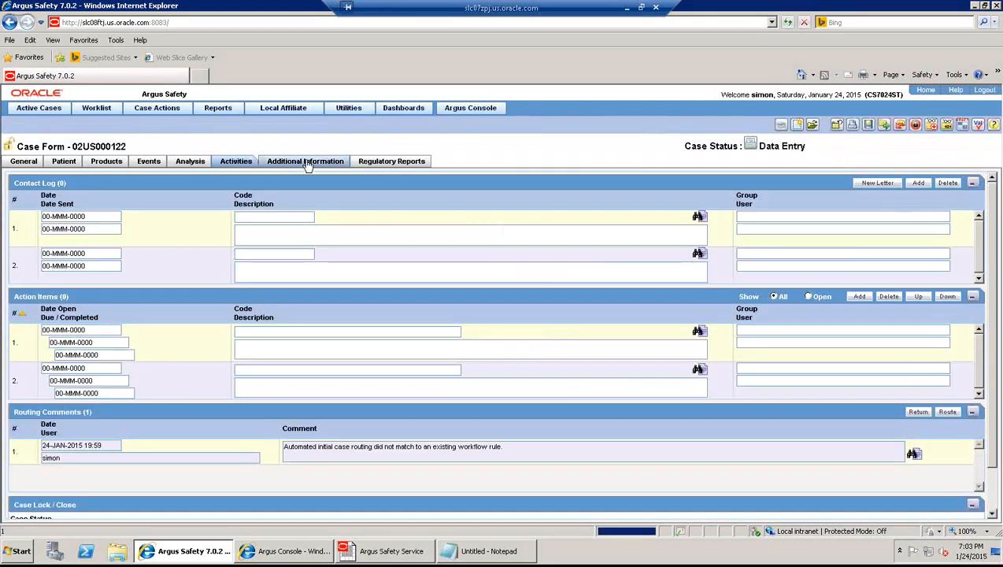
pyautogui.click(307, 164)
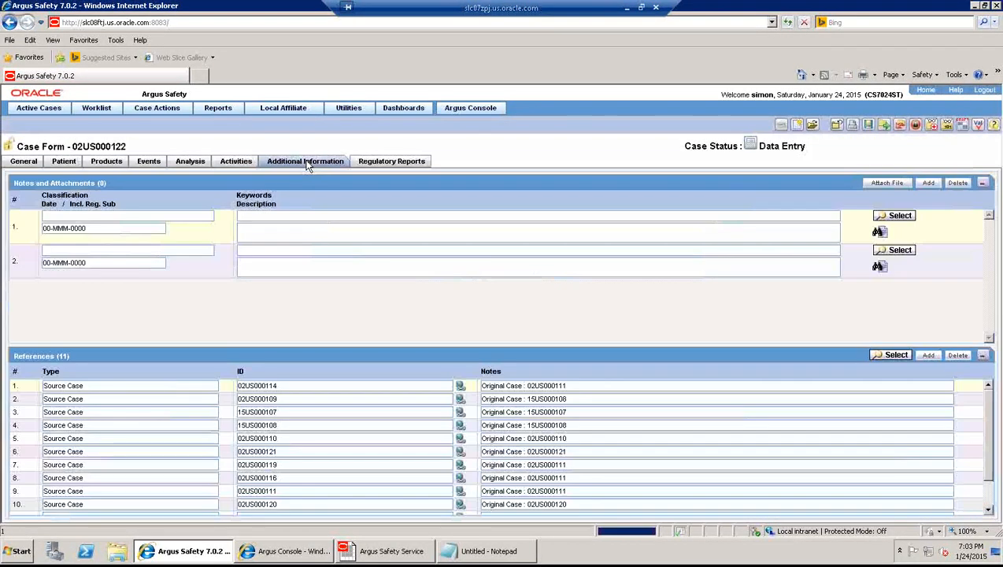
pyautogui.click(229, 165)
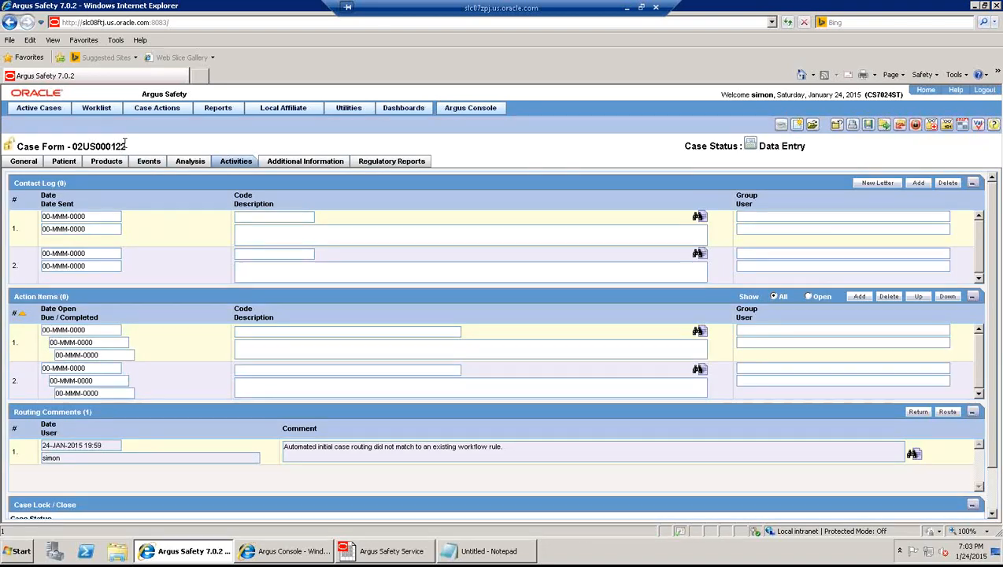
pyautogui.moveTo(124, 146); pyautogui.dragTo(70, 146)
pyautogui.hotkey('ctrl', 'c')
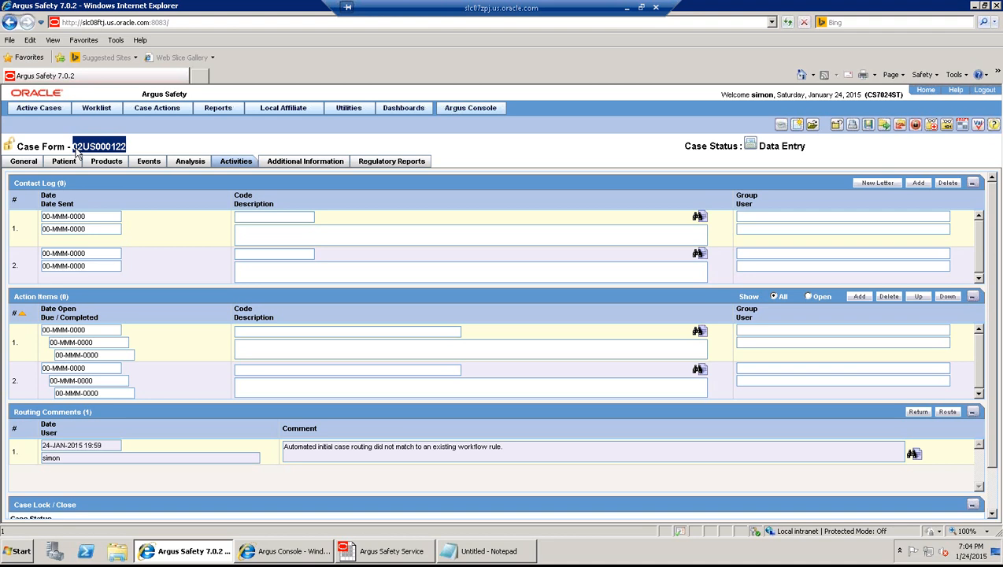
# - Close case 02US000122, saving it, and reopen the Local Labeling worklist
pyautogui.click(842, 127)
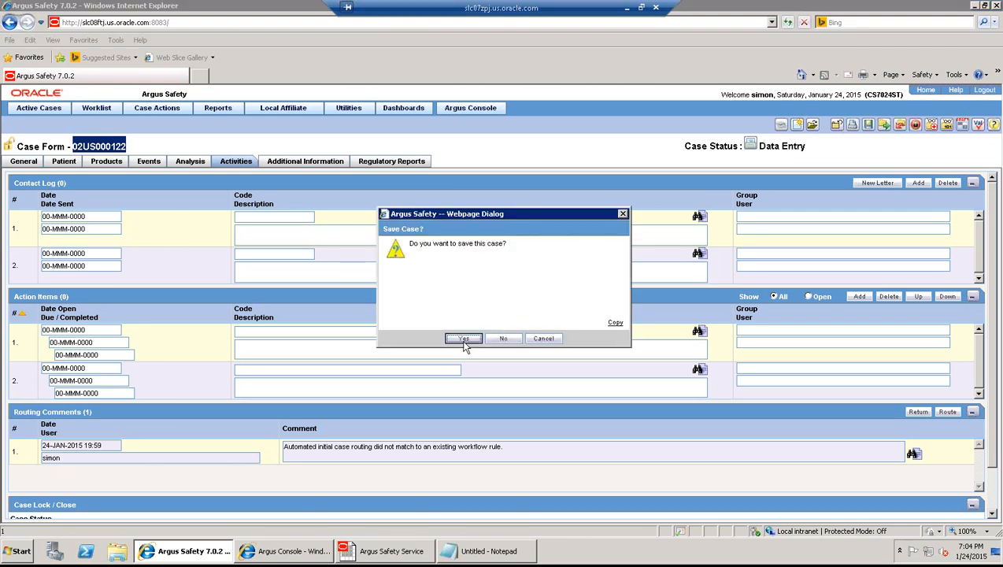
pyautogui.click(463, 340)
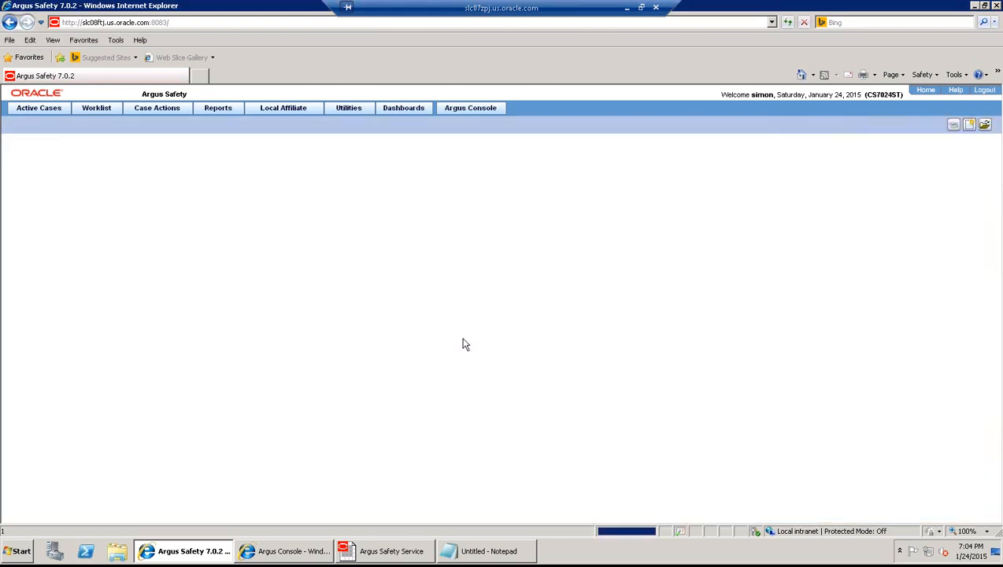
pyautogui.click(505, 339)
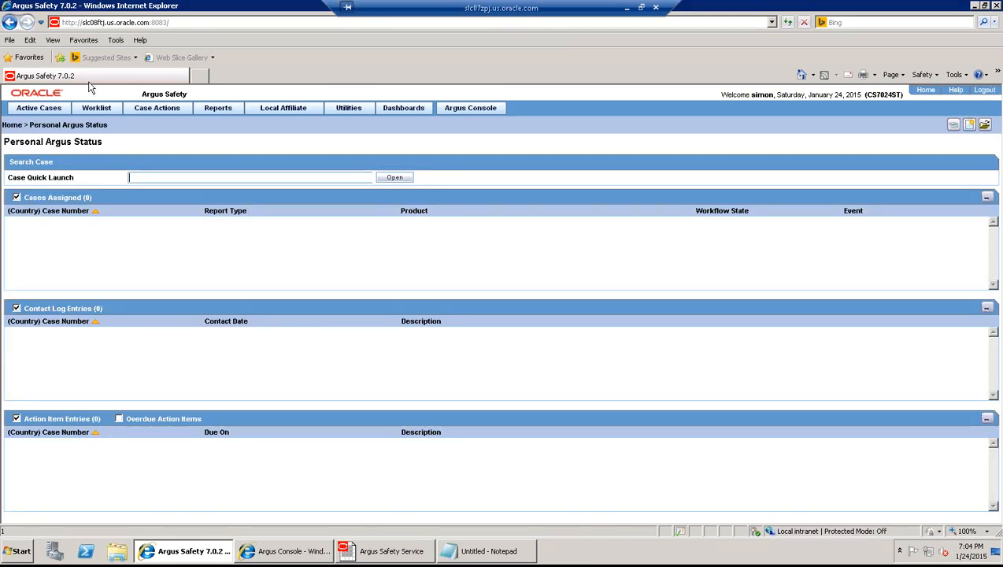
pyautogui.click(105, 111)
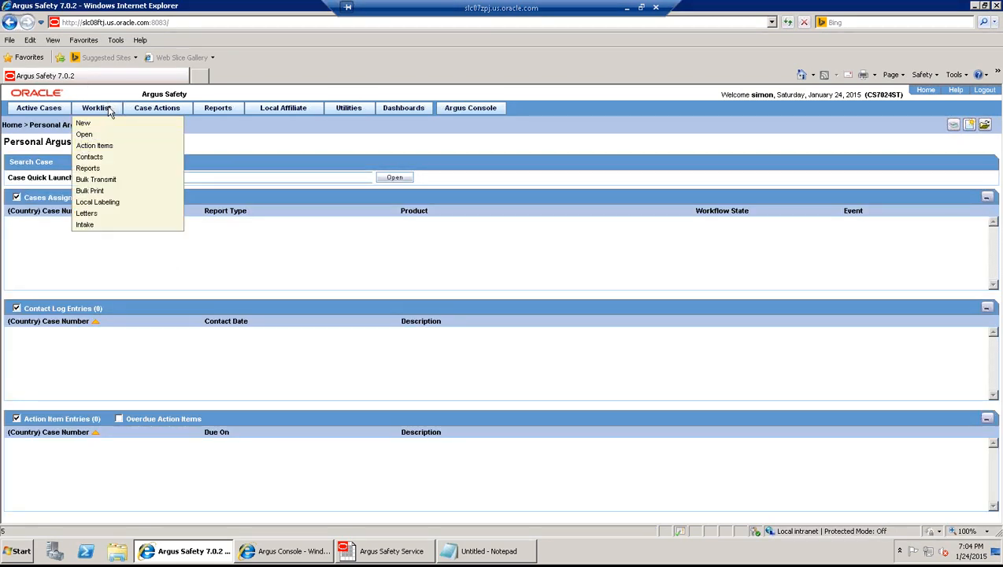
pyautogui.click(102, 203)
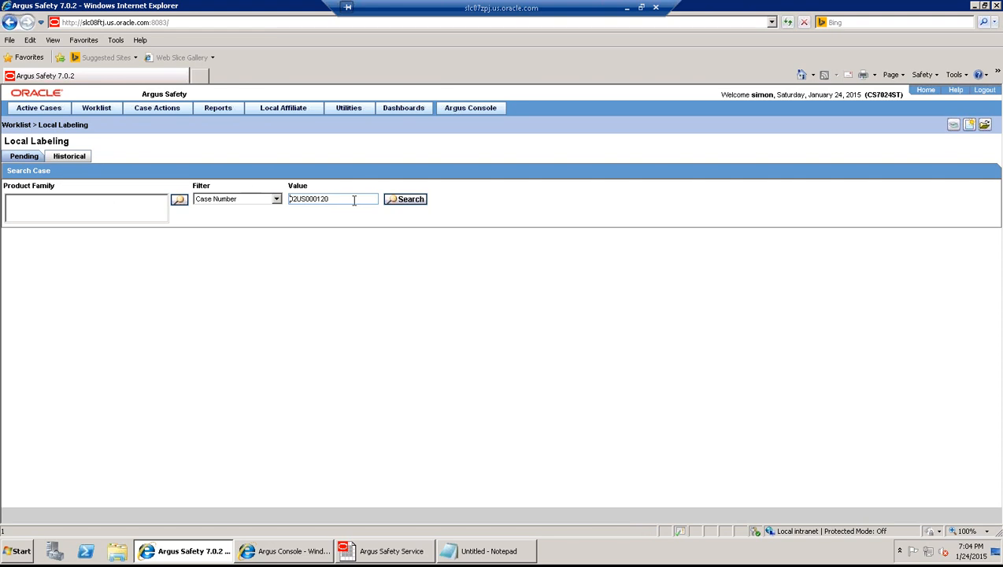
# - Search the Local Labeling worklist for the pasted case number 02US000122
pyautogui.doubleClick(353, 200)
pyautogui.press('BackSpace')
pyautogui.hotkey('ctrl', 'v')
pyautogui.click(403, 201)
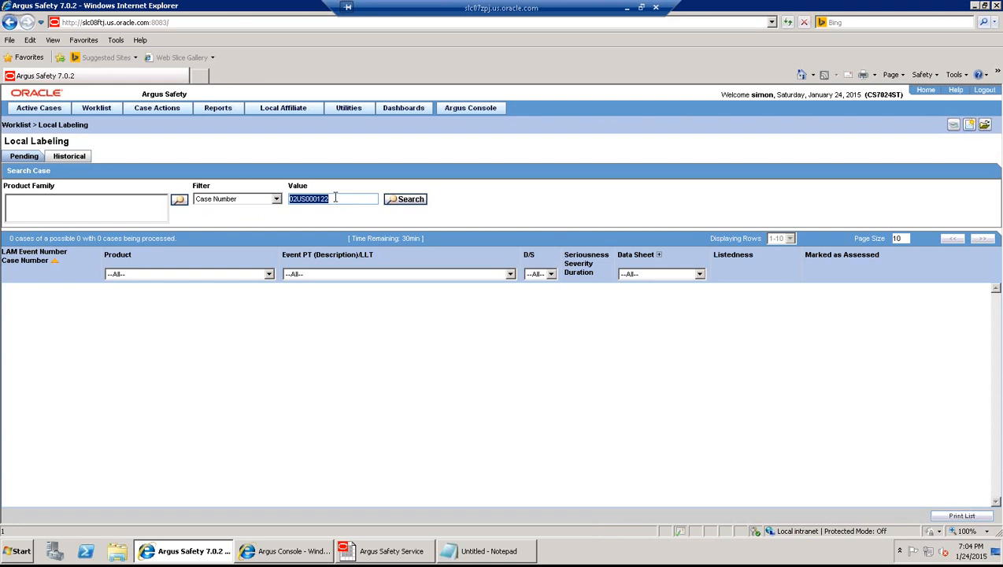
# - Clear the search value to list all pending cases, scrolling through the 20 of 35 shown
pyautogui.press('Delete')
pyautogui.click(407, 200)
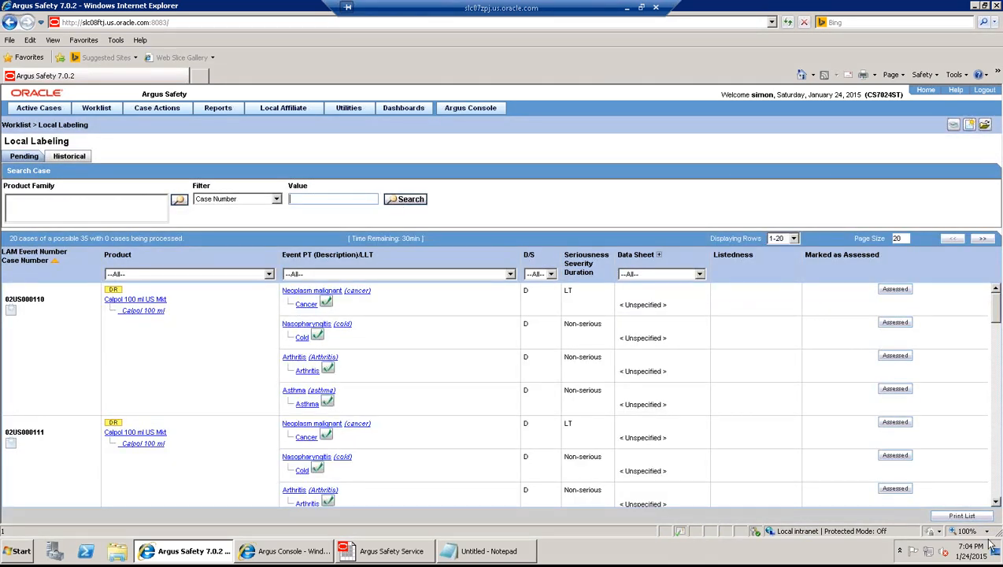
pyautogui.click(995, 500)
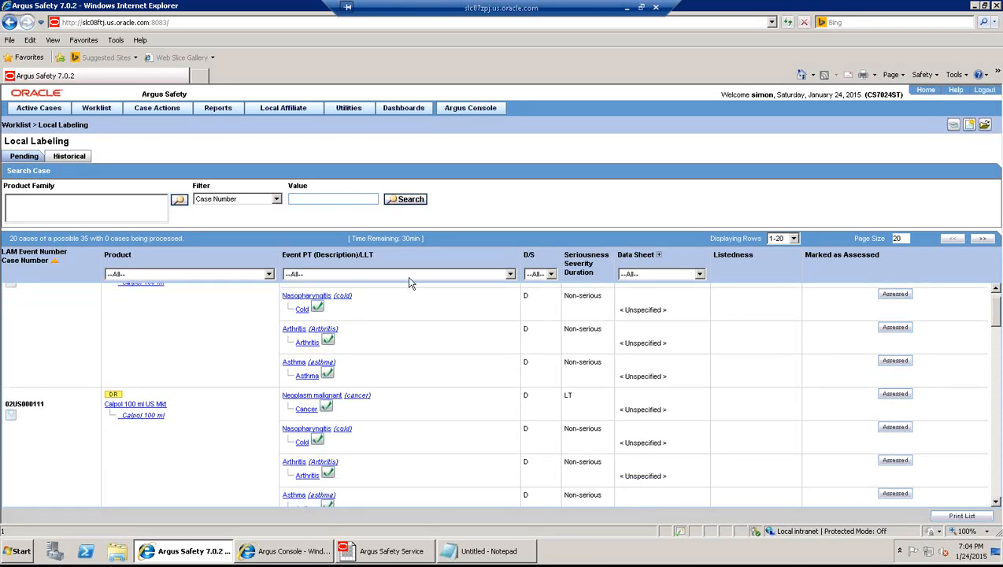
pyautogui.click(356, 200)
pyautogui.click(995, 501)
pyautogui.click(995, 501)
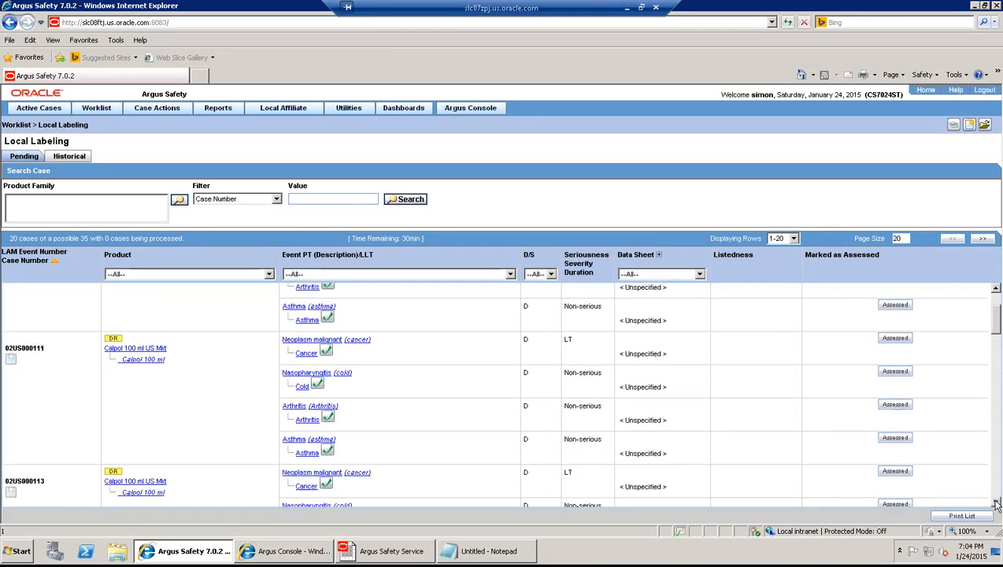
pyautogui.click(995, 504)
pyautogui.click(995, 503)
pyautogui.click(995, 503)
pyautogui.click(995, 504)
pyautogui.click(995, 504)
pyautogui.click(995, 503)
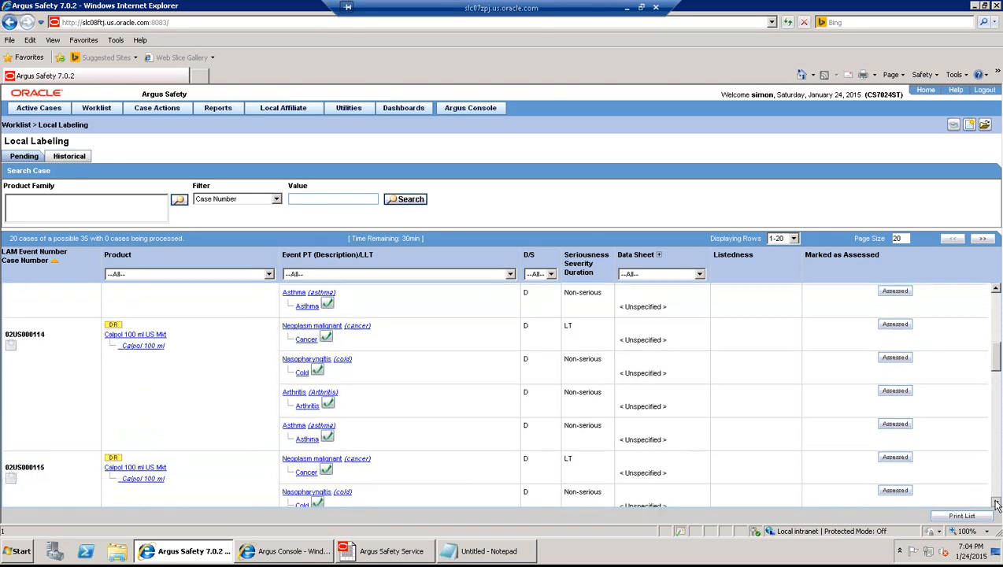
pyautogui.click(995, 504)
pyautogui.click(995, 503)
pyautogui.click(995, 504)
pyautogui.click(995, 504)
pyautogui.click(995, 504)
pyautogui.click(995, 504)
pyautogui.click(995, 504)
pyautogui.click(995, 504)
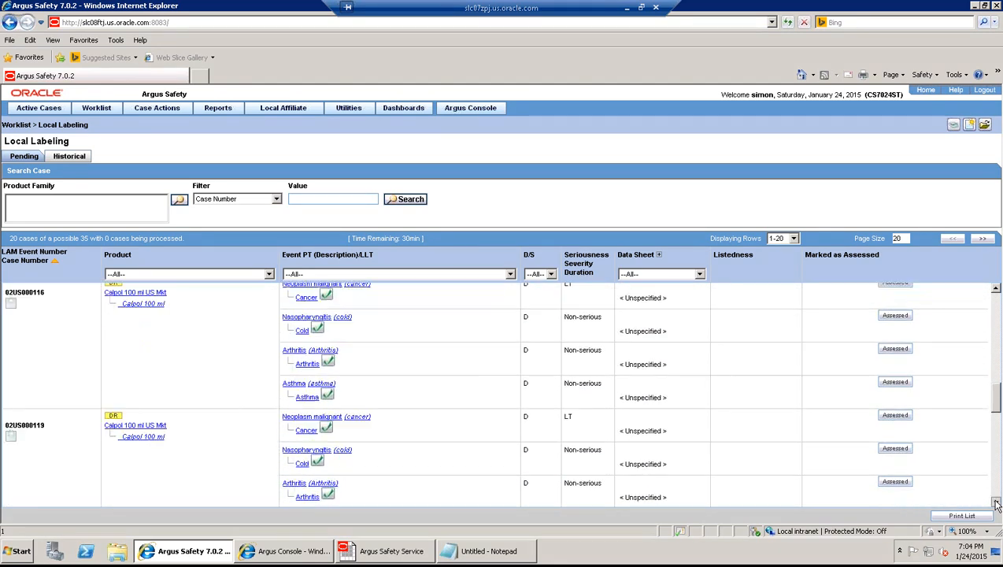
pyautogui.click(995, 504)
pyautogui.click(995, 504)
pyautogui.click(995, 503)
pyautogui.click(995, 504)
pyautogui.click(995, 504)
pyautogui.click(995, 503)
pyautogui.click(995, 504)
pyautogui.click(995, 504)
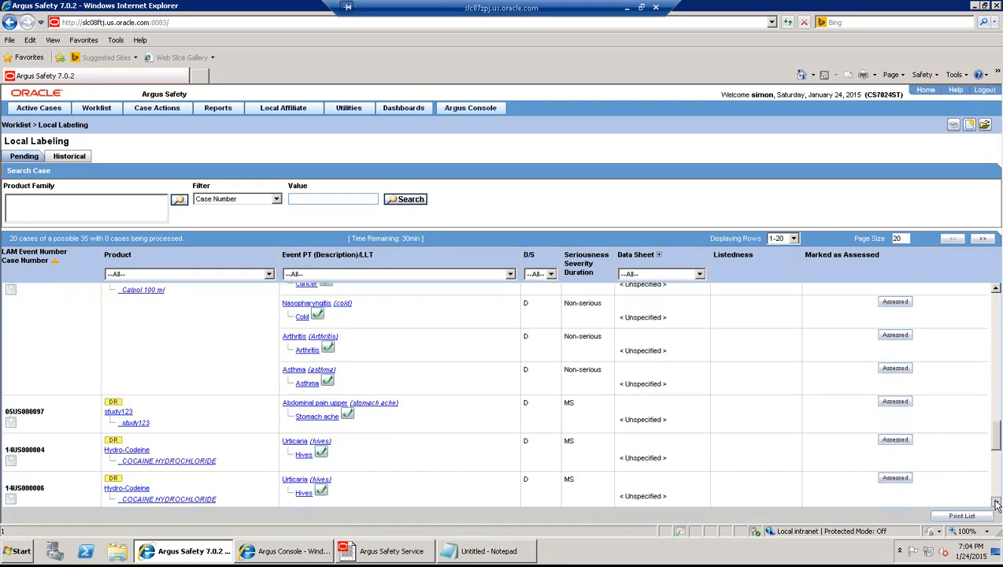
pyautogui.click(995, 504)
pyautogui.click(995, 504)
pyautogui.click(995, 503)
pyautogui.click(995, 504)
pyautogui.click(995, 504)
pyautogui.click(995, 504)
pyautogui.click(995, 504)
pyautogui.click(995, 504)
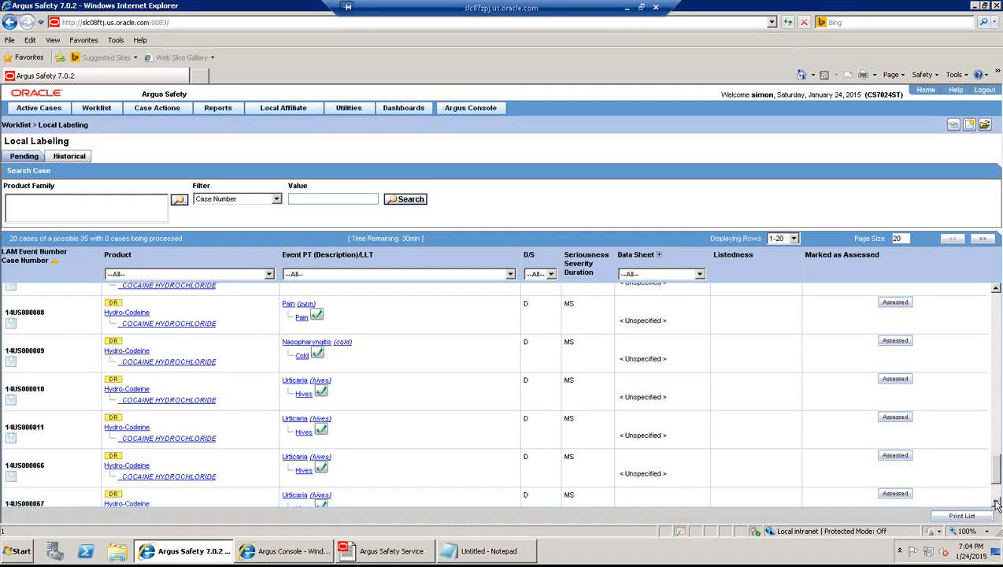
pyautogui.click(995, 503)
pyautogui.click(995, 504)
pyautogui.click(995, 504)
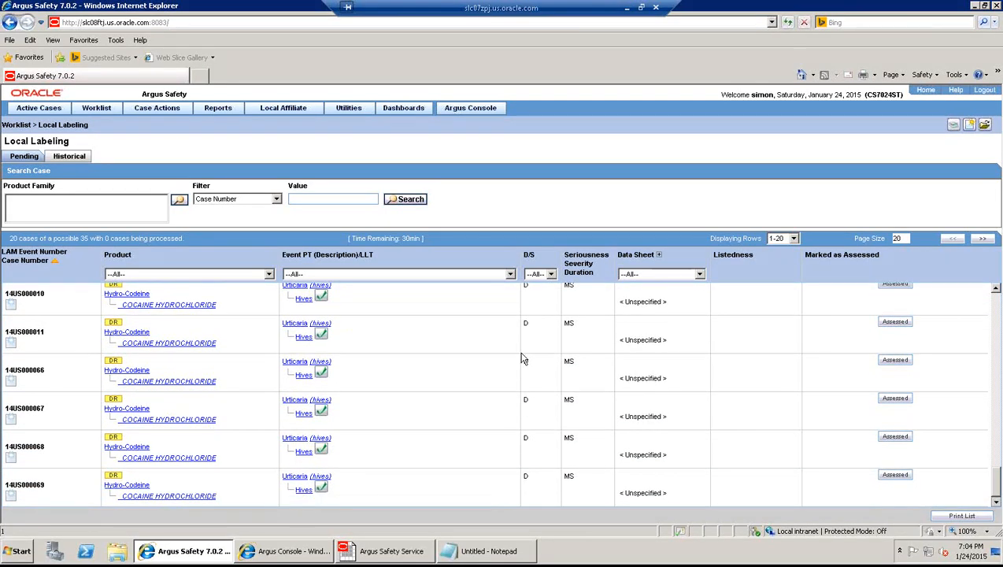
pyautogui.moveTo(59, 103)
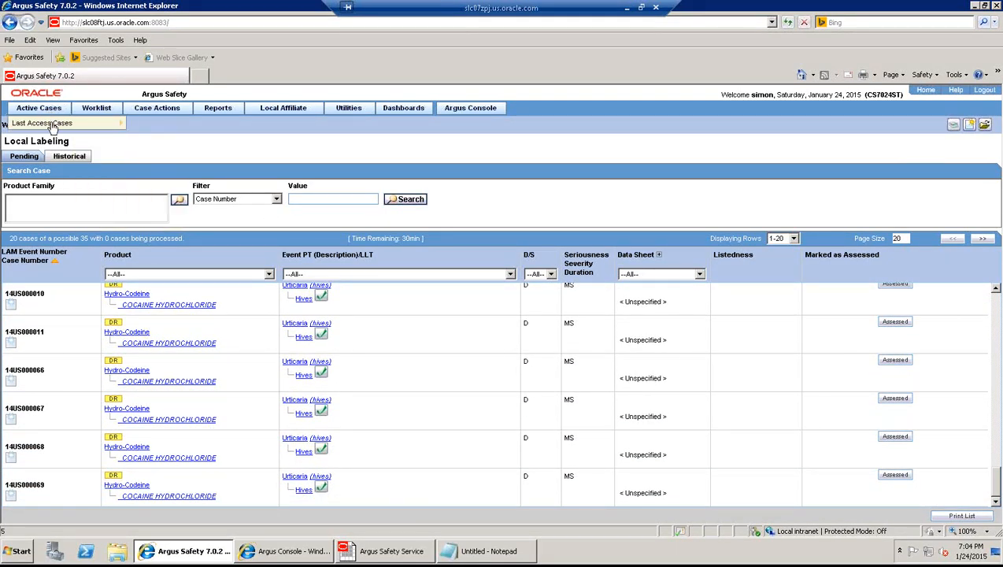
# - Search the worklist for case numbers matching %122, which returns no entries
pyautogui.click(406, 199)
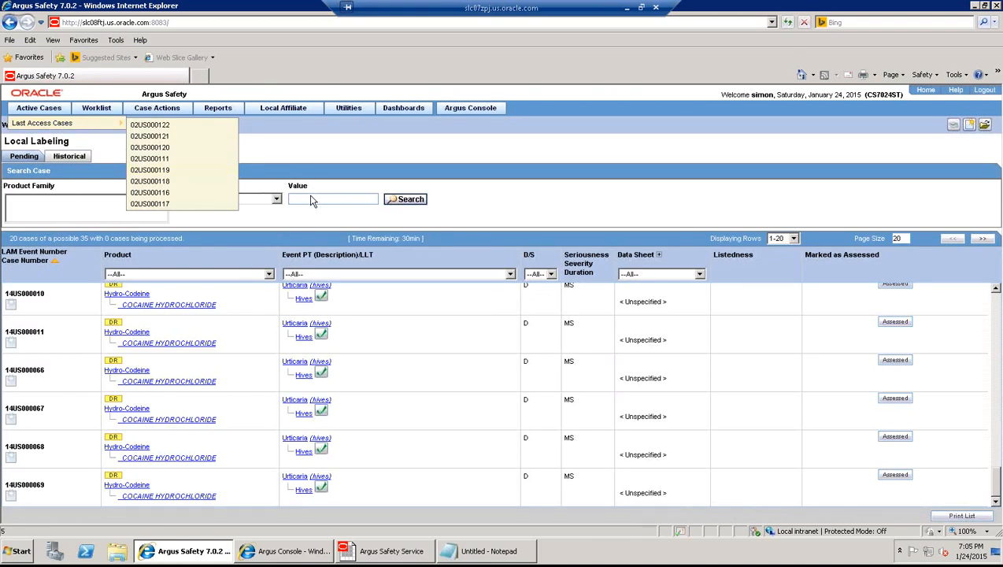
pyautogui.click(310, 197)
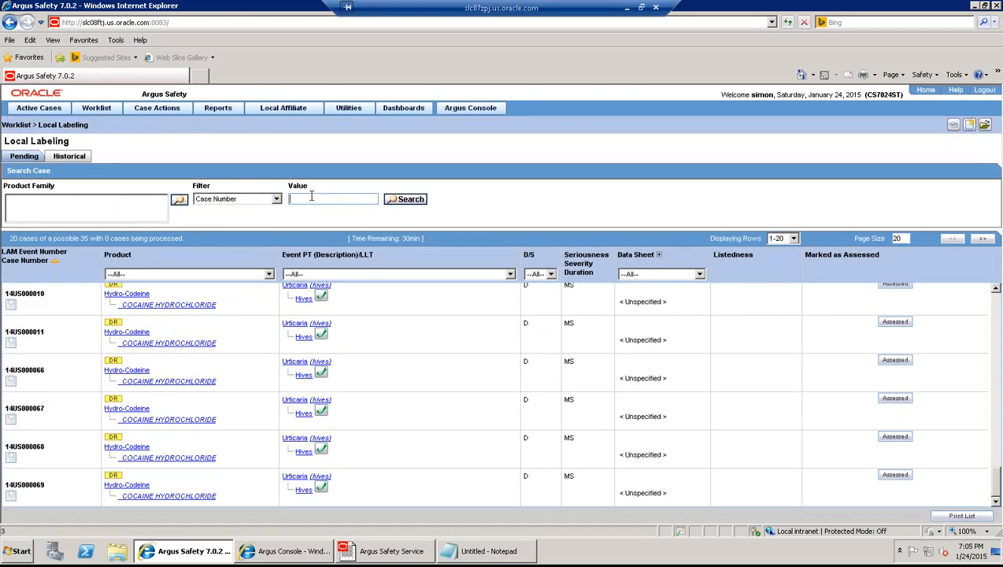
pyautogui.write('%122')
pyautogui.click(406, 199)
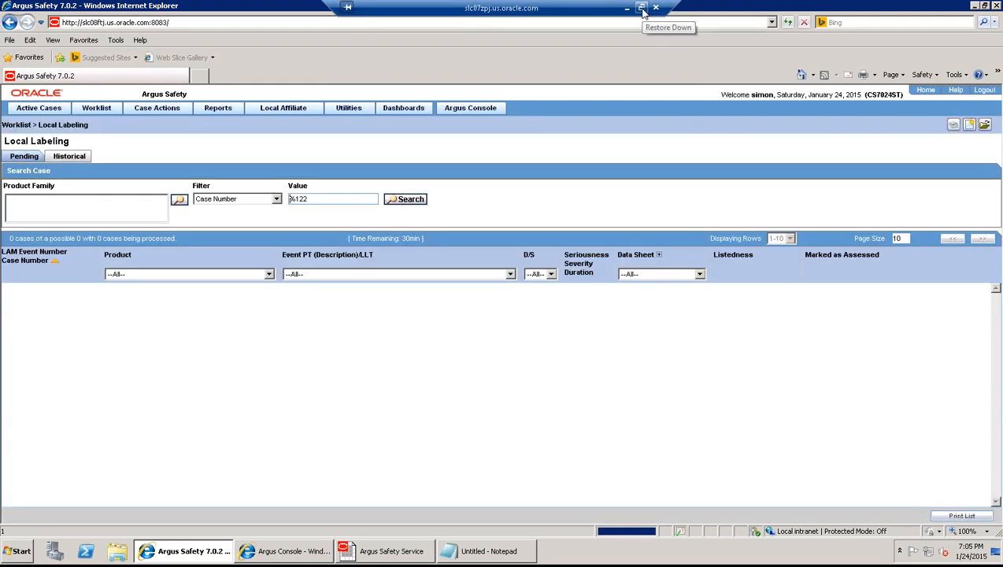
# - Search with %120 instead, returning case 02US000120 with four events
pyautogui.click(322, 199)
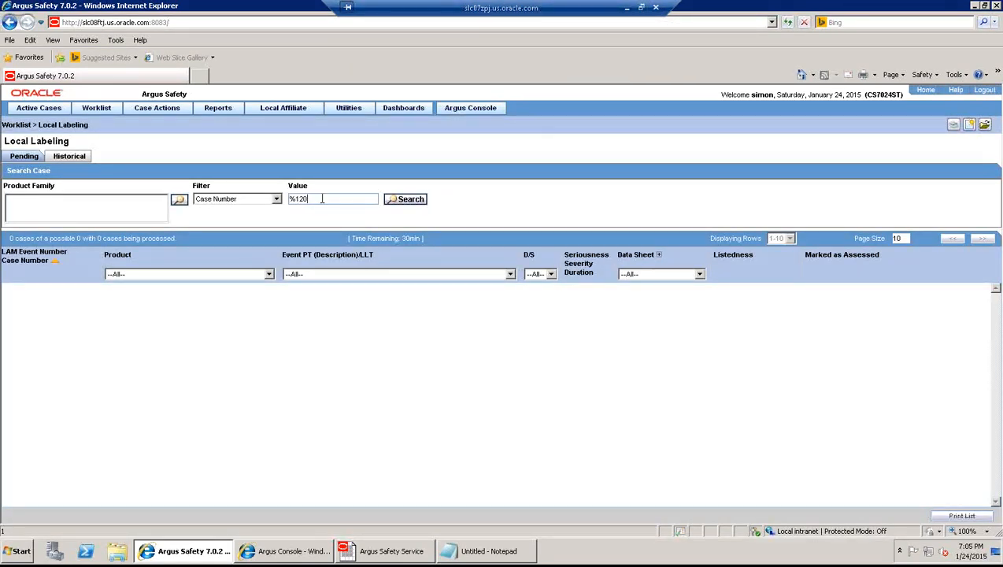
pyautogui.click(416, 201)
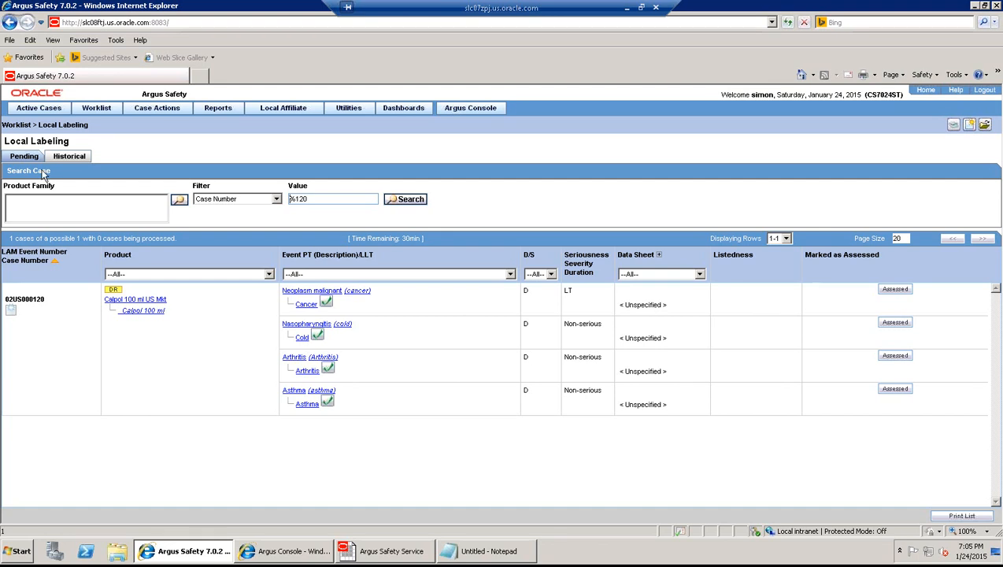
pyautogui.moveTo(38, 116)
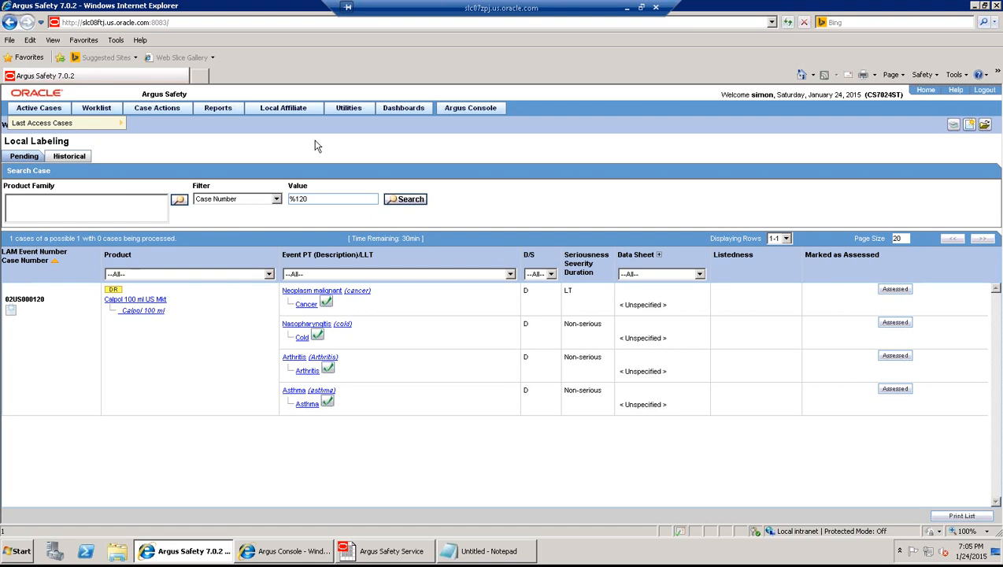
pyautogui.click(641, 7)
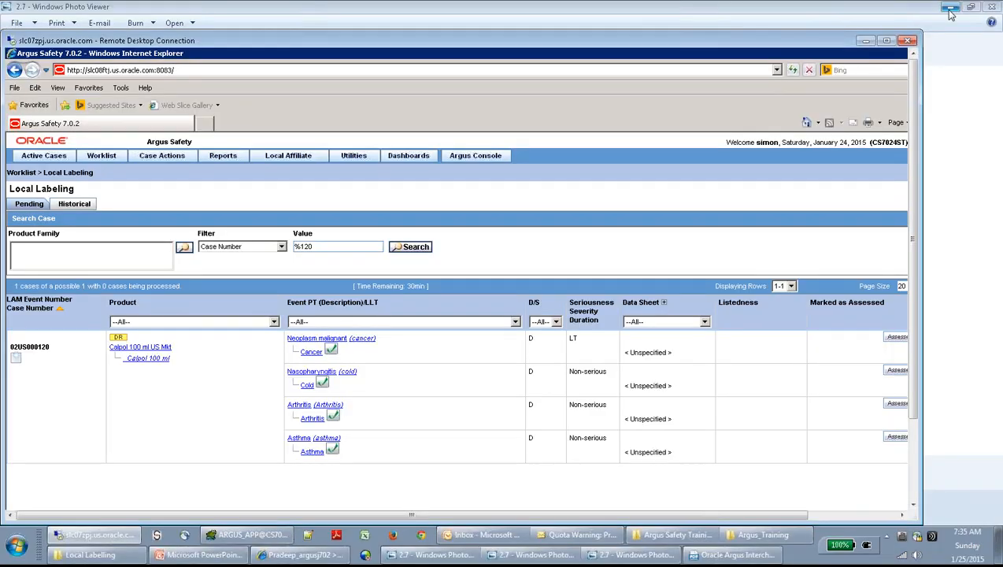
# - Minimize and restore the remote Argus session, then bring up the WebEx Recorder panel
pyautogui.click(864, 41)
pyautogui.click(998, 558)
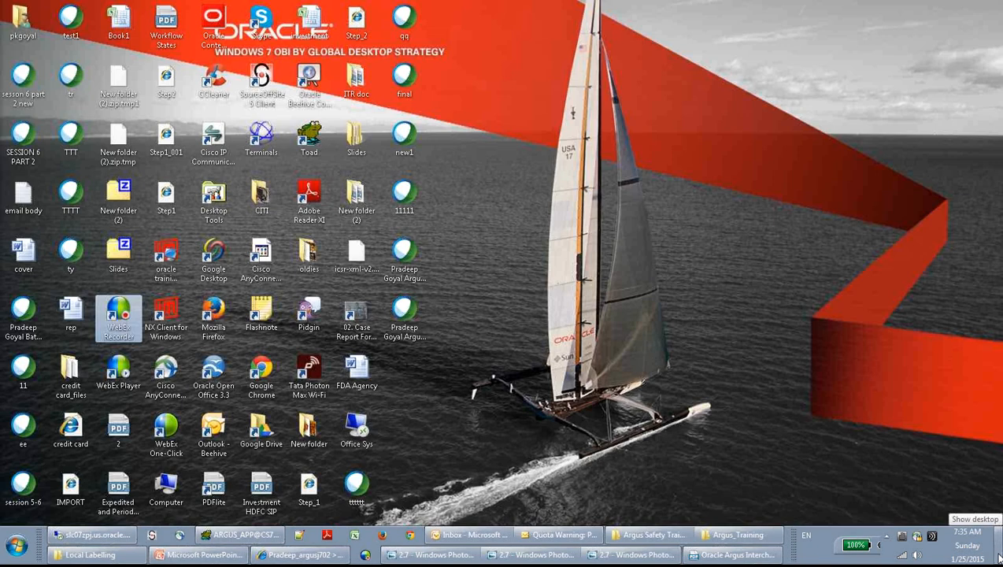
pyautogui.click(93, 535)
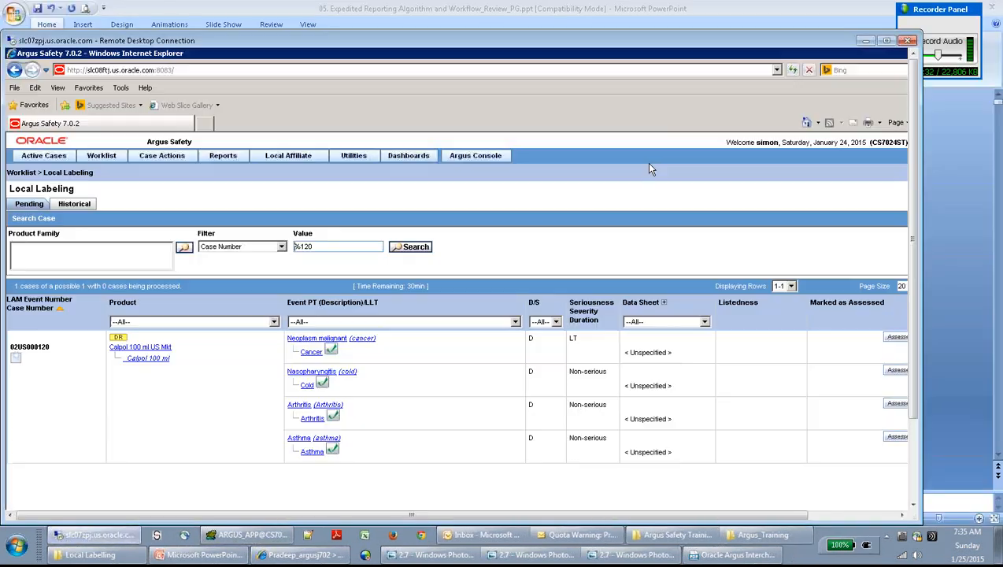
pyautogui.click(957, 14)
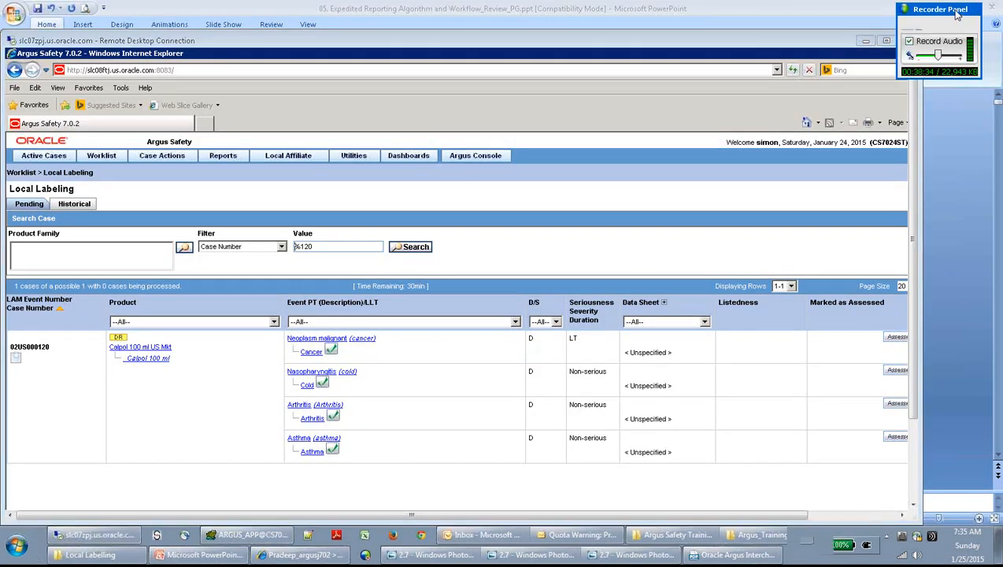
pyautogui.moveTo(949, 22)
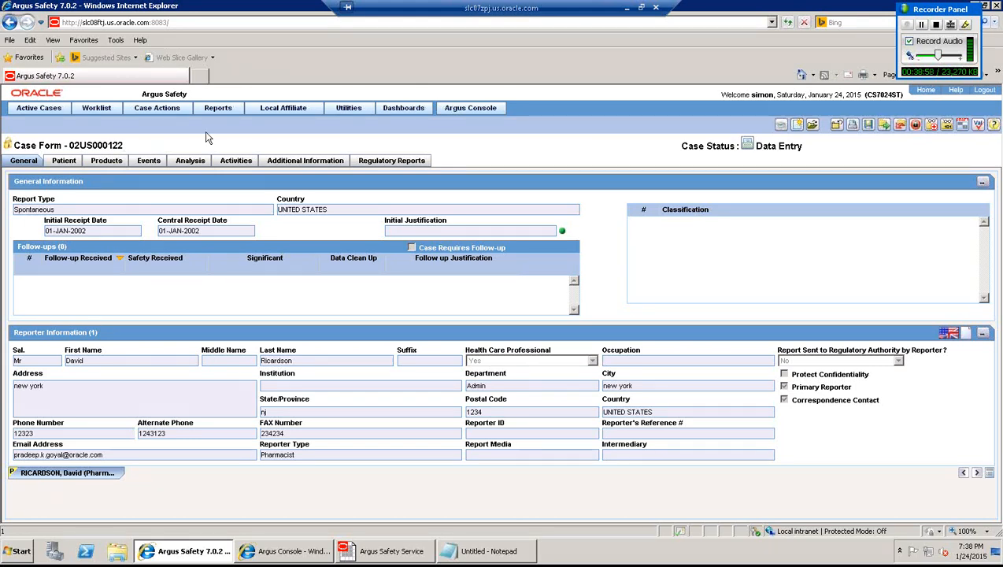
# - Close case 02US000122, confirm saving it, and dismiss the saved message
pyautogui.click(834, 125)
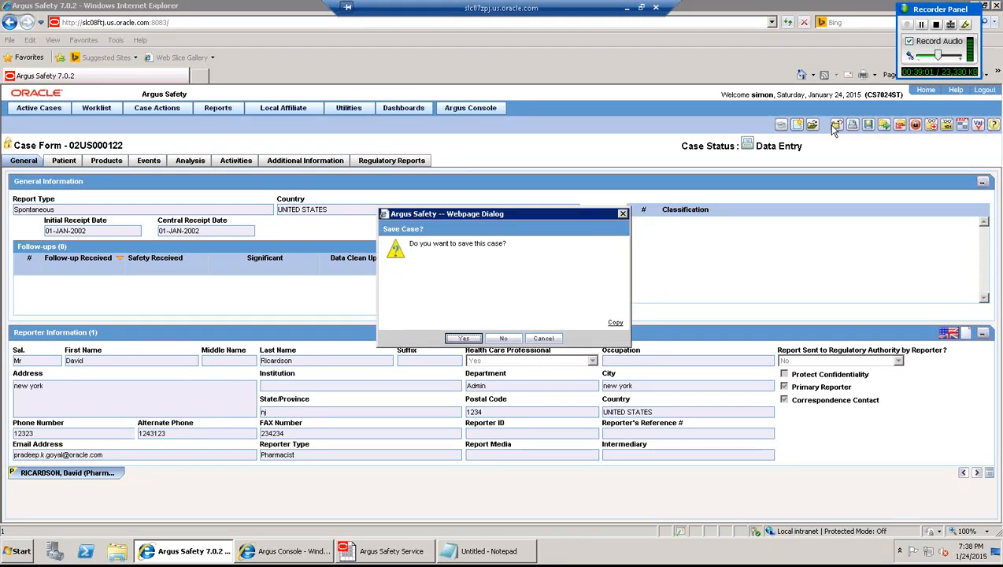
pyautogui.click(464, 344)
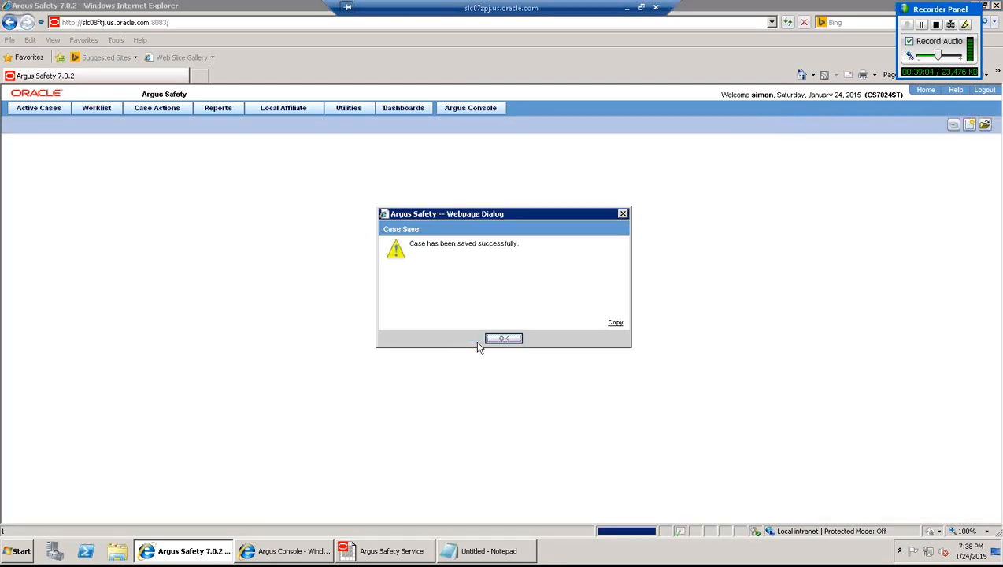
pyautogui.click(497, 340)
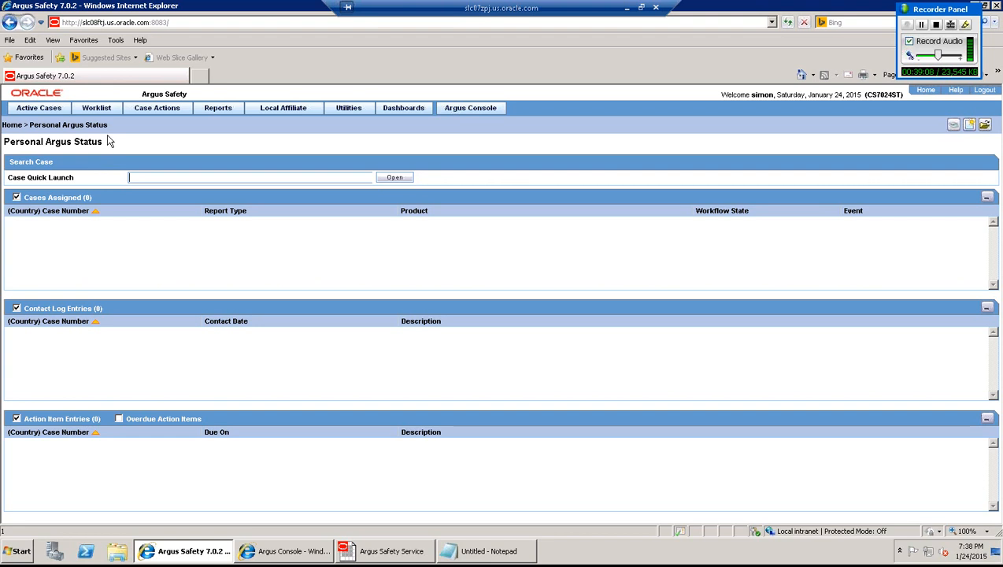
# - Open the Local Labeling worklist and search for case 02US000122
pyautogui.click(98, 108)
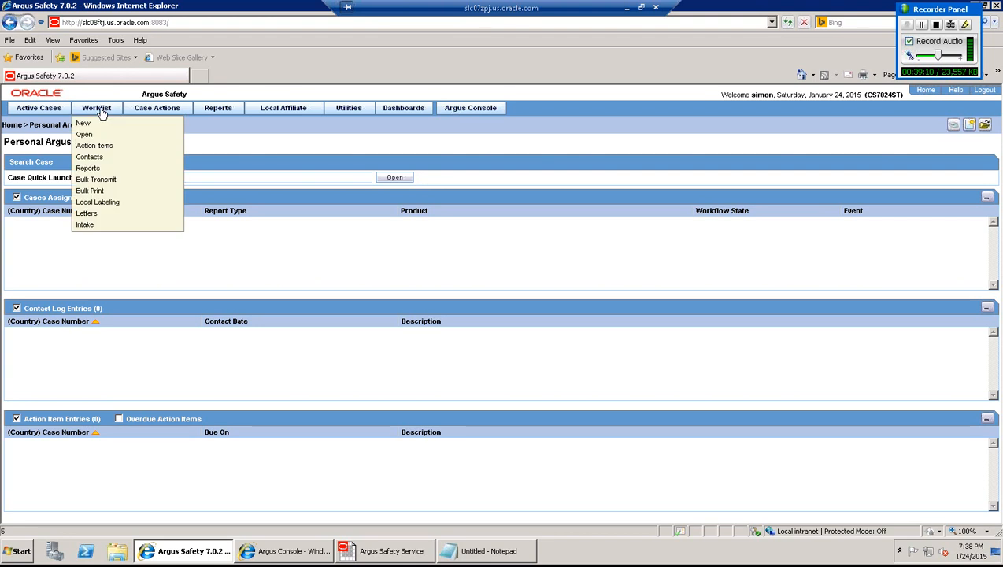
pyautogui.click(108, 206)
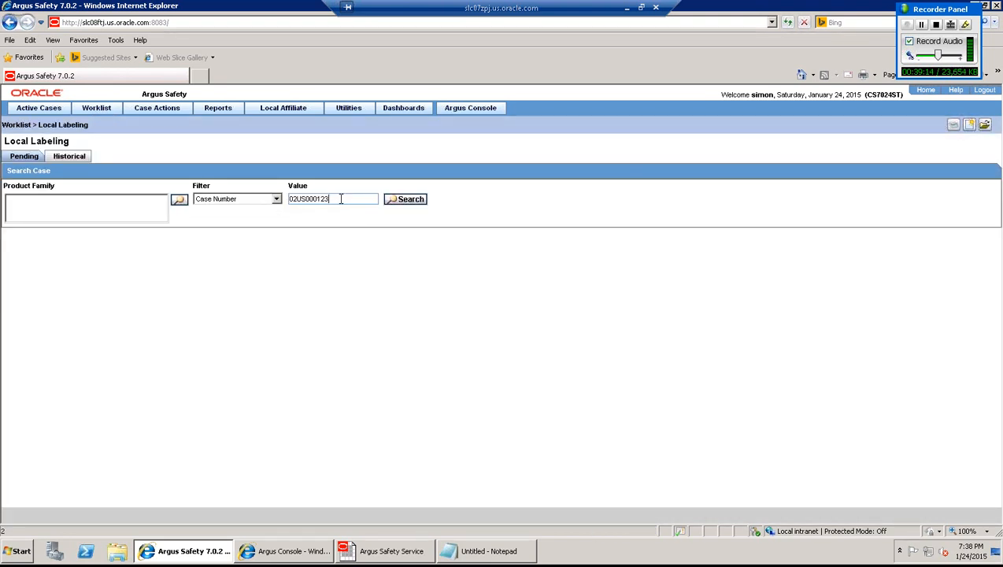
pyautogui.press('BackSpace')
pyautogui.write('2')
pyautogui.click(405, 199)
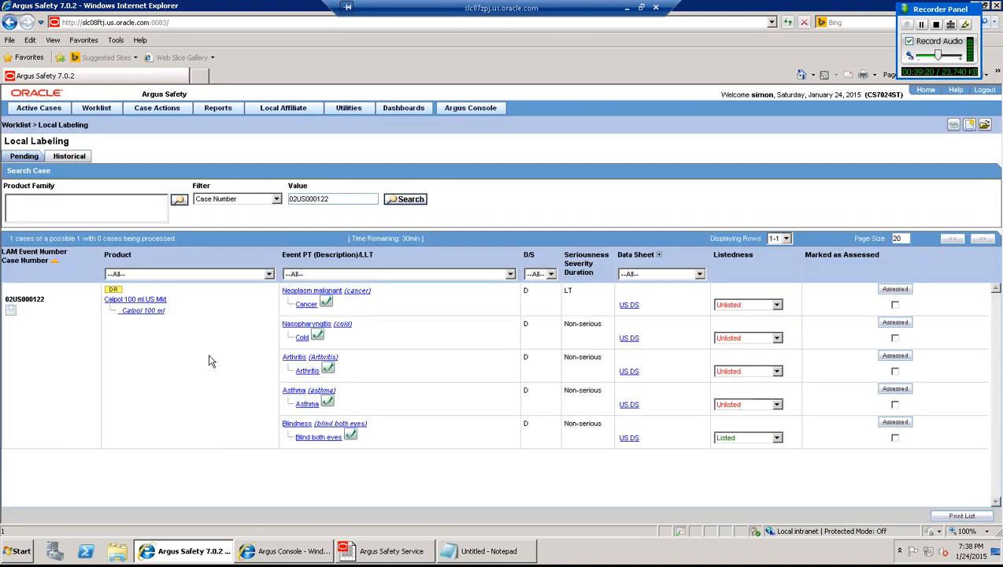
# - Expand the Data Sheet column to License level: only Blindness is Listed and Labeled
pyautogui.click(659, 256)
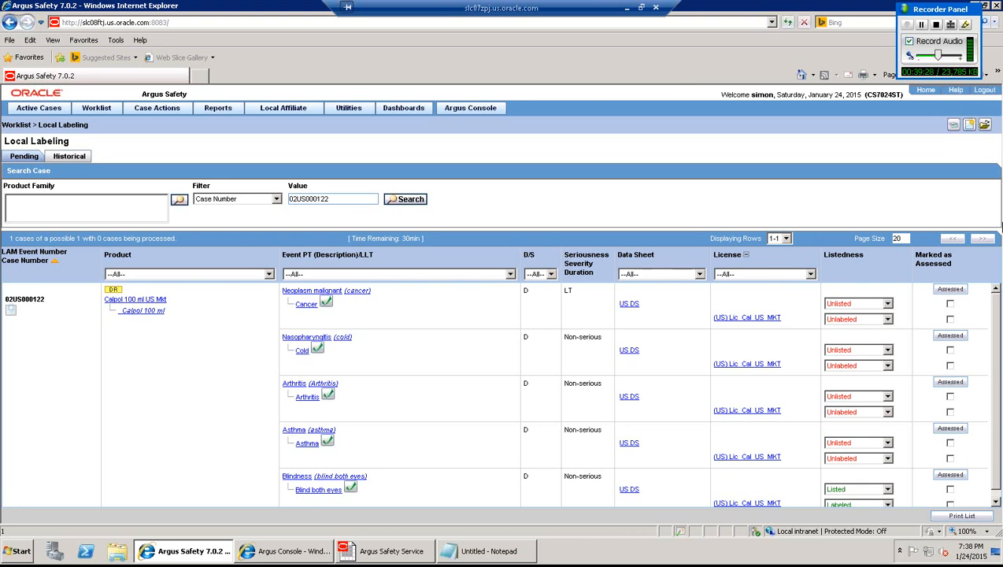
pyautogui.moveTo(997, 325); pyautogui.dragTo(998, 332)
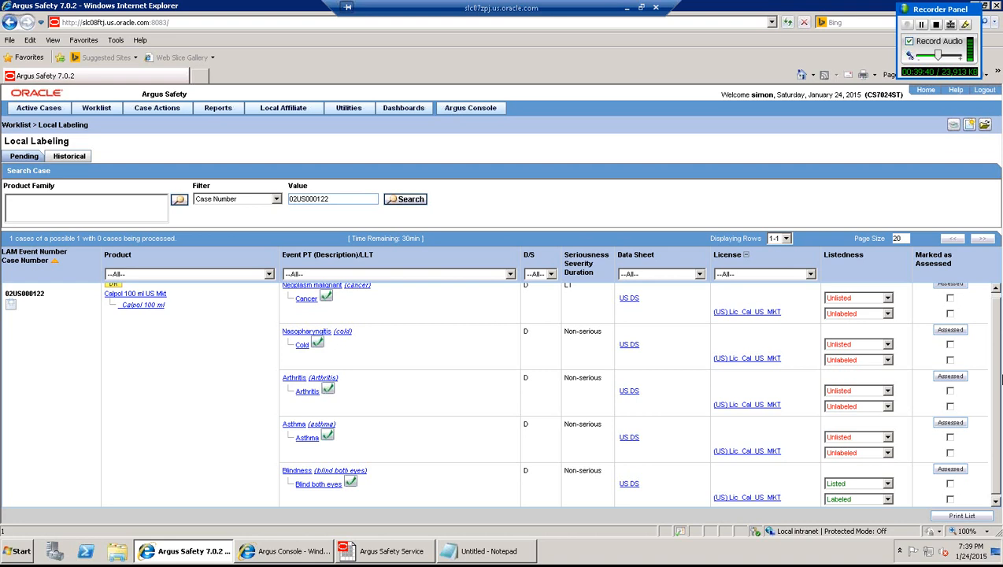
pyautogui.moveTo(996, 399); pyautogui.dragTo(996, 409)
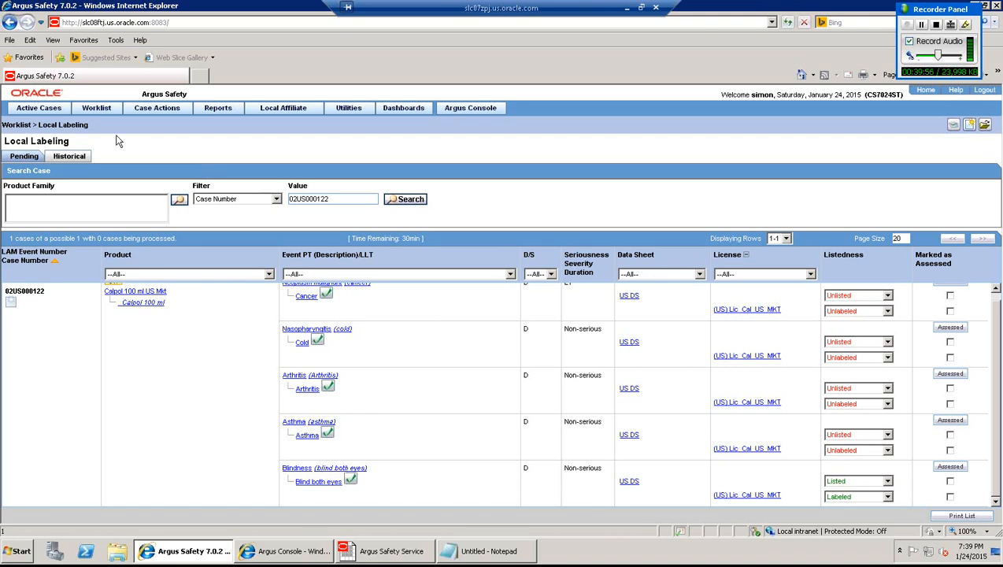
pyautogui.moveTo(47, 110)
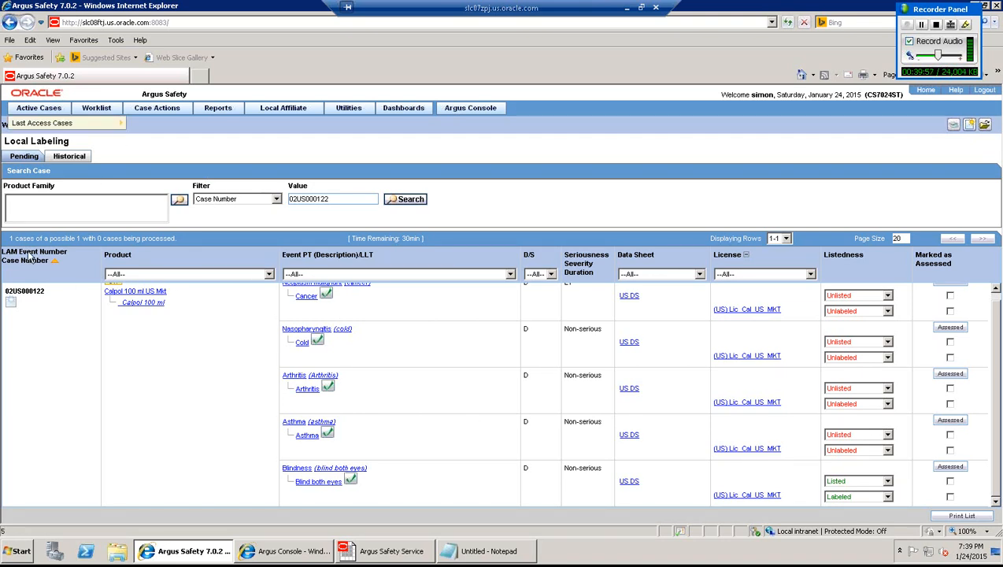
pyautogui.moveTo(39, 128)
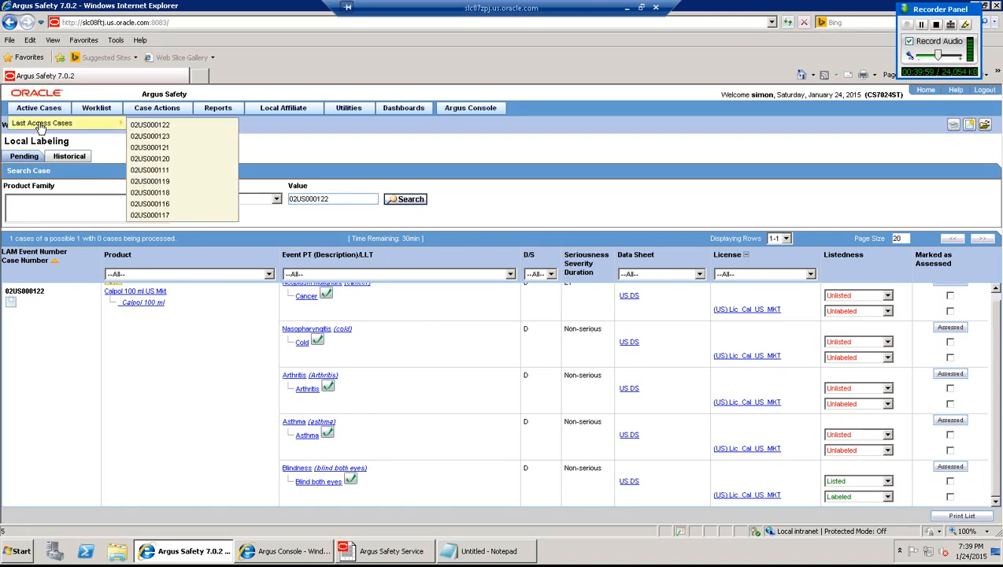
pyautogui.click(173, 128)
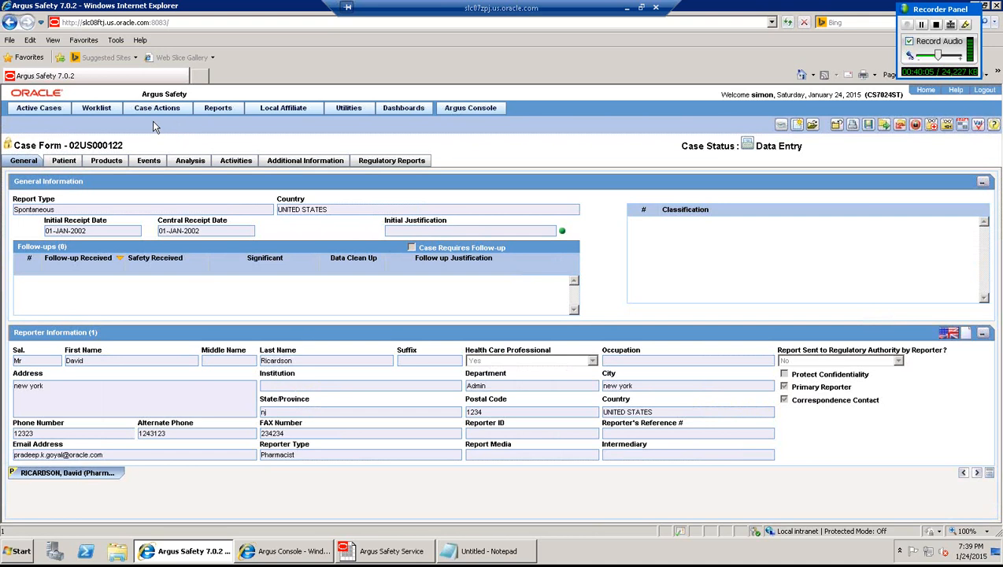
pyautogui.click(161, 109)
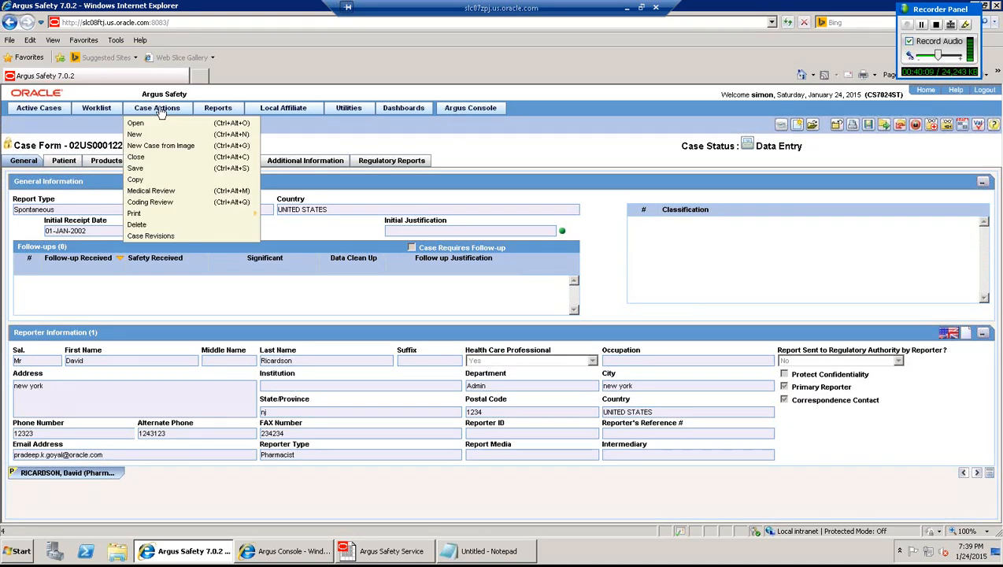
pyautogui.click(166, 196)
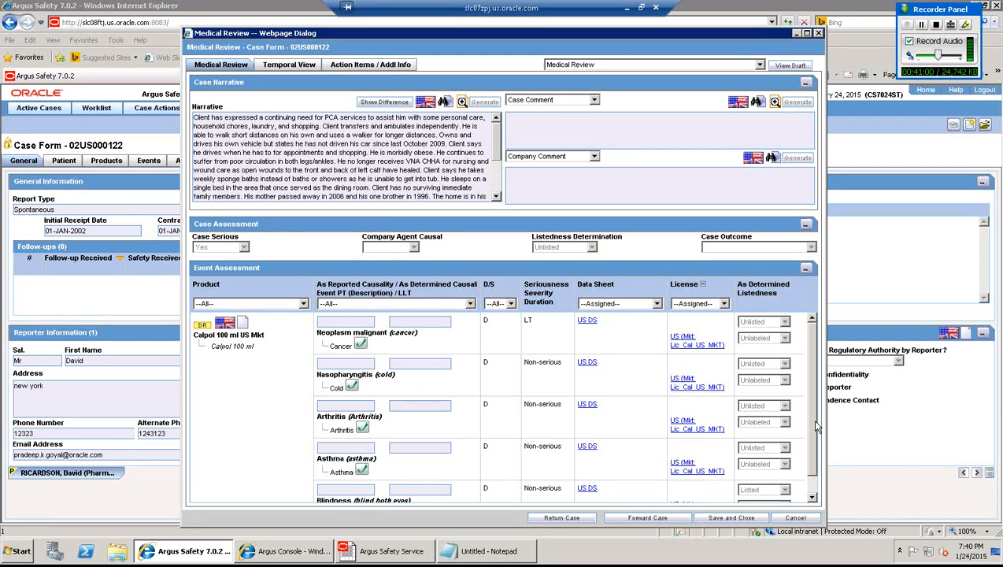
pyautogui.moveTo(815, 426)
pyautogui.mouseDown()
pyautogui.moveTo(814, 463)
pyautogui.moveTo(814, 436)
pyautogui.mouseUp()
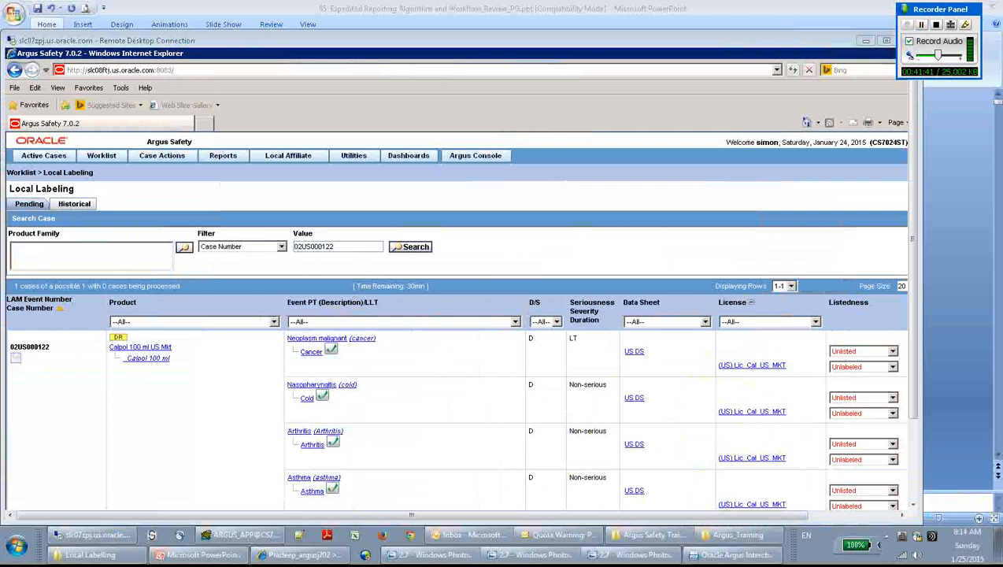
pyautogui.click(886, 40)
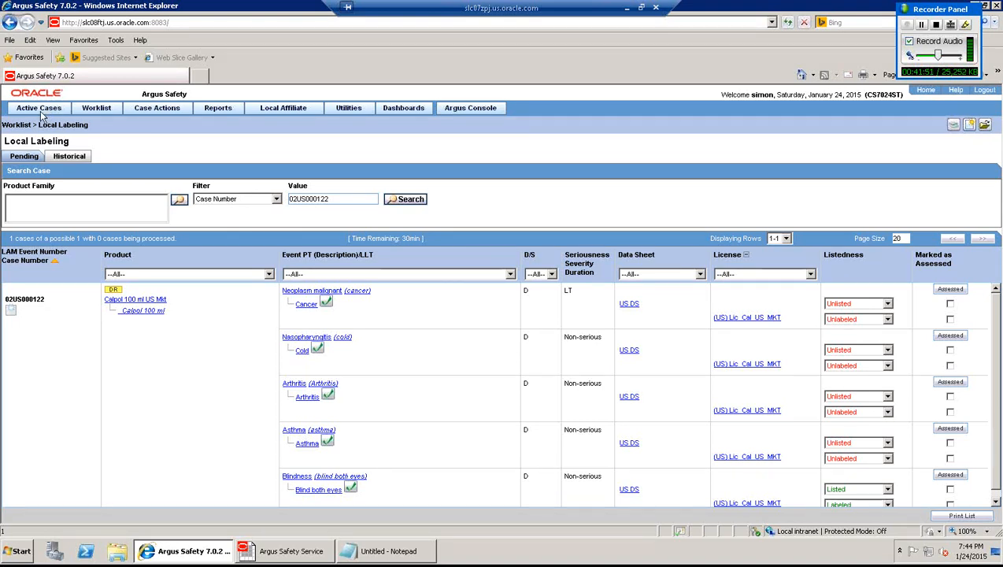
# - Reopen case 02US000122 from recent cases and show the Event Assessment for all events
pyautogui.moveTo(42, 111)
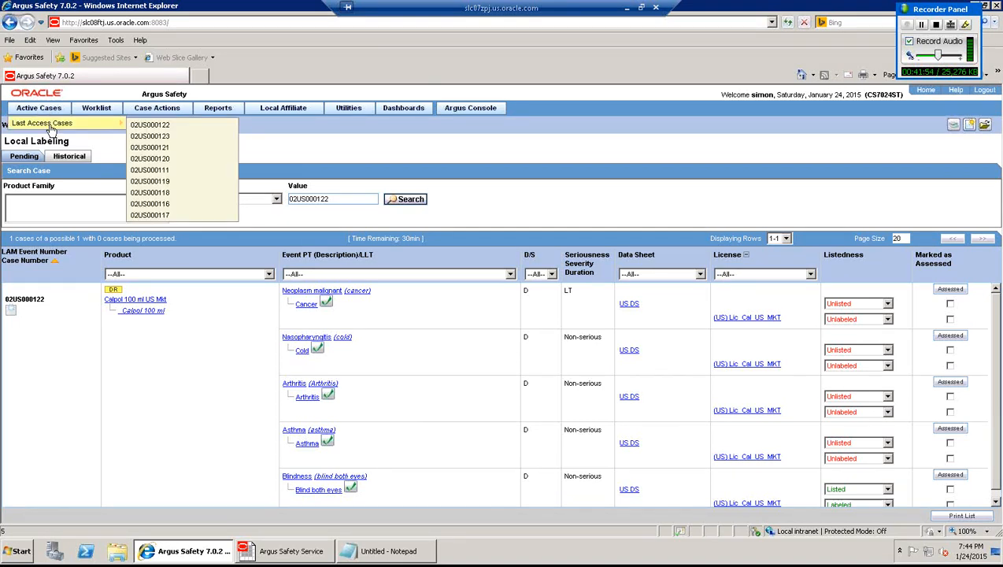
pyautogui.click(166, 125)
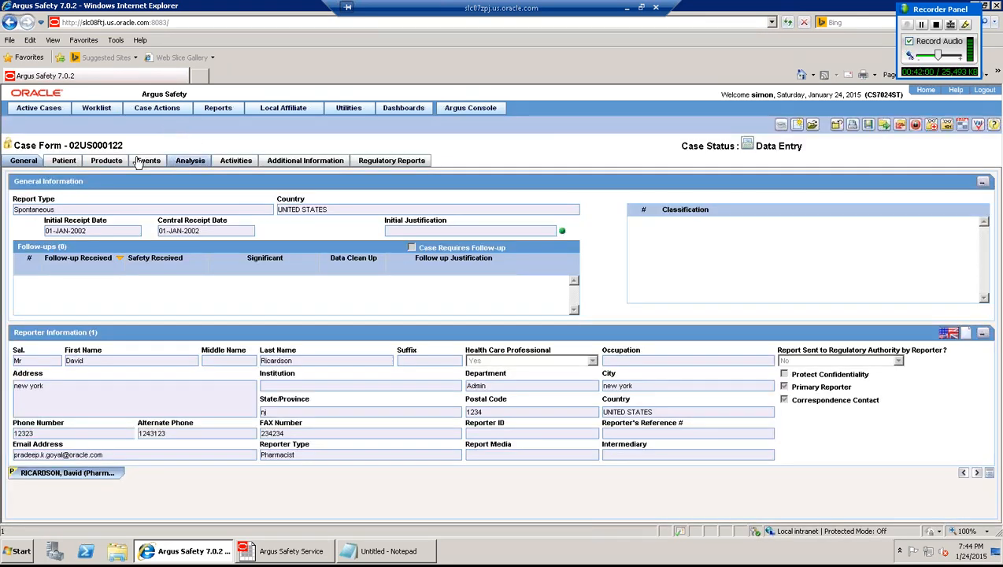
pyautogui.click(148, 162)
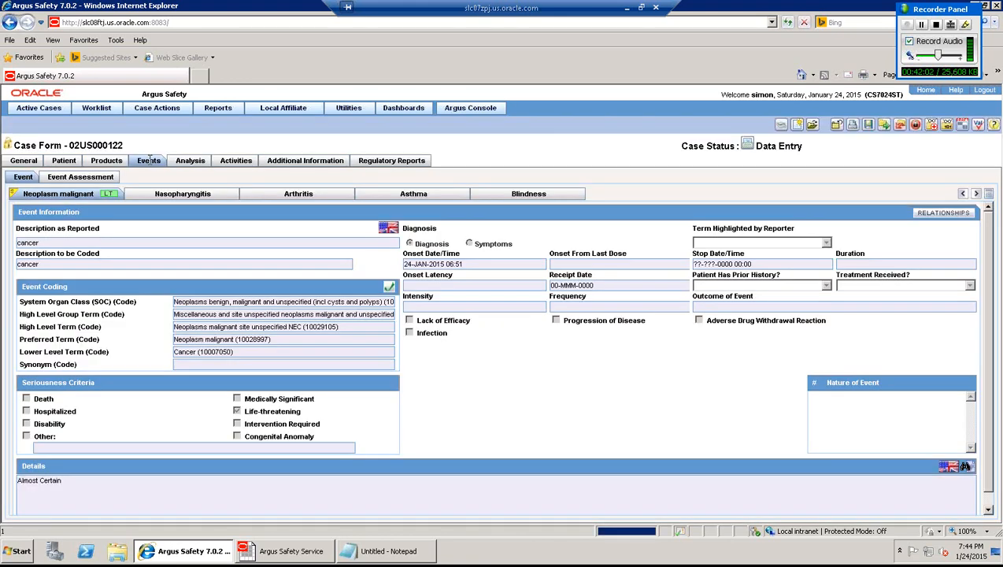
pyautogui.click(100, 179)
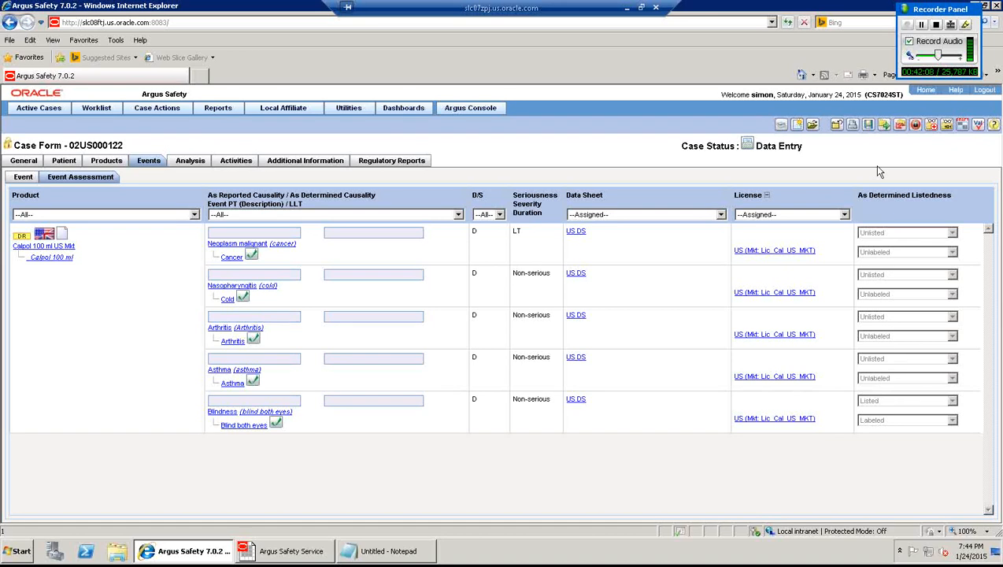
# - Unlock the case with the password and the note 'case unlocked', giving Other as the reason
pyautogui.click(916, 126)
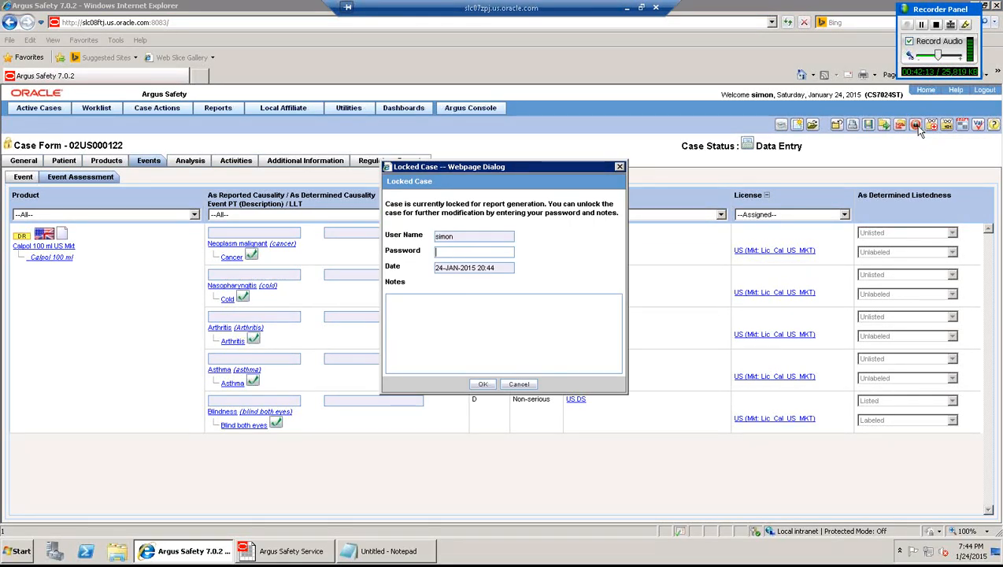
pyautogui.write('•••••••')
pyautogui.write('••')
pyautogui.write('case unlo')
pyautogui.write('kced')
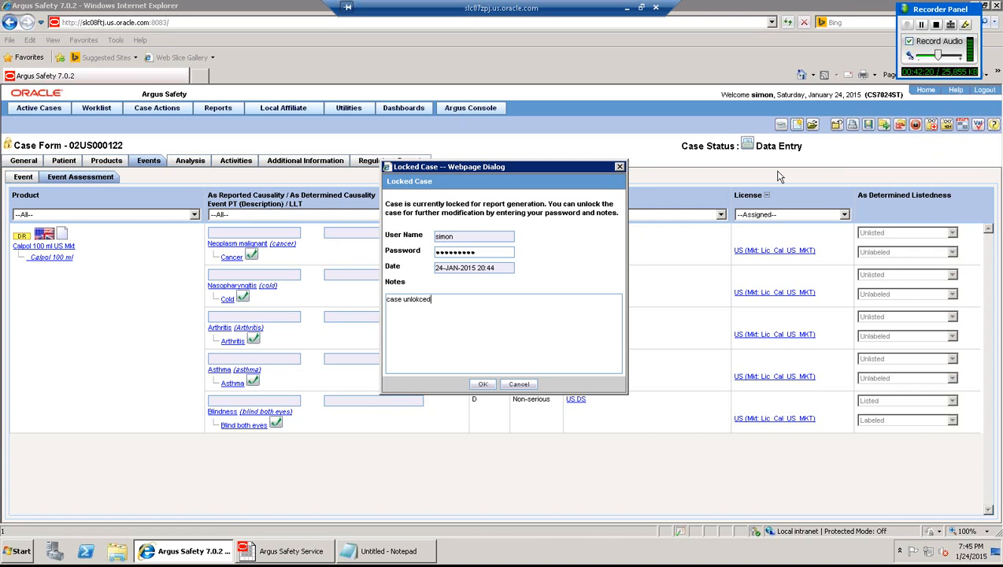
pyautogui.click(483, 384)
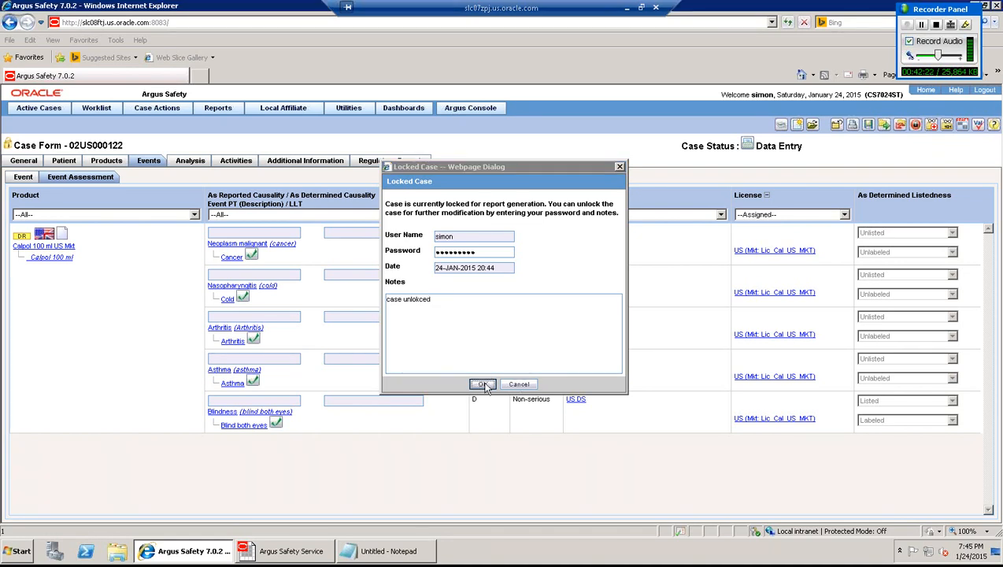
pyautogui.click(589, 342)
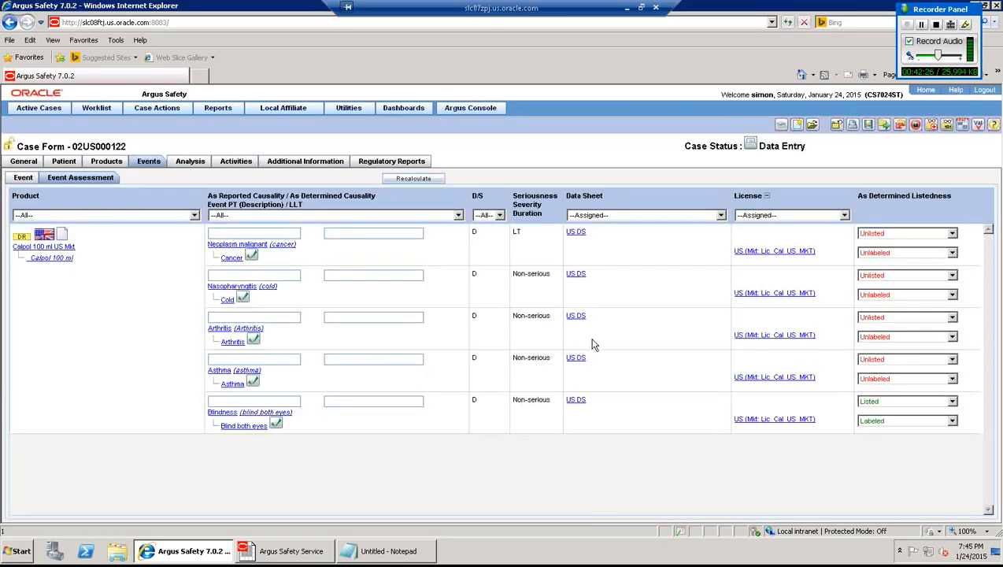
# - Save case 02US000122, then generate a draft PDF report from its Medical Review
pyautogui.click(869, 126)
pyautogui.moveTo(167, 112)
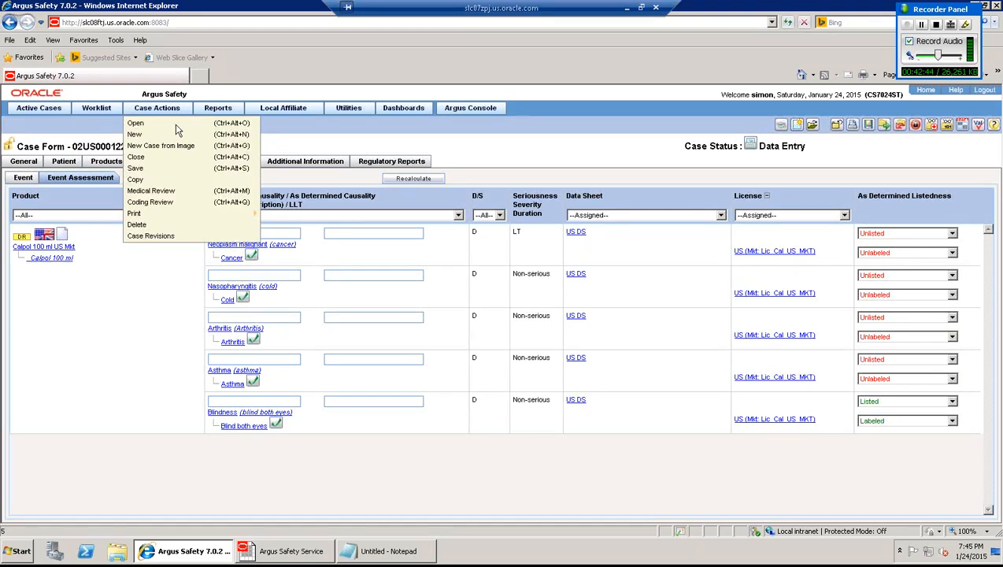
pyautogui.click(165, 191)
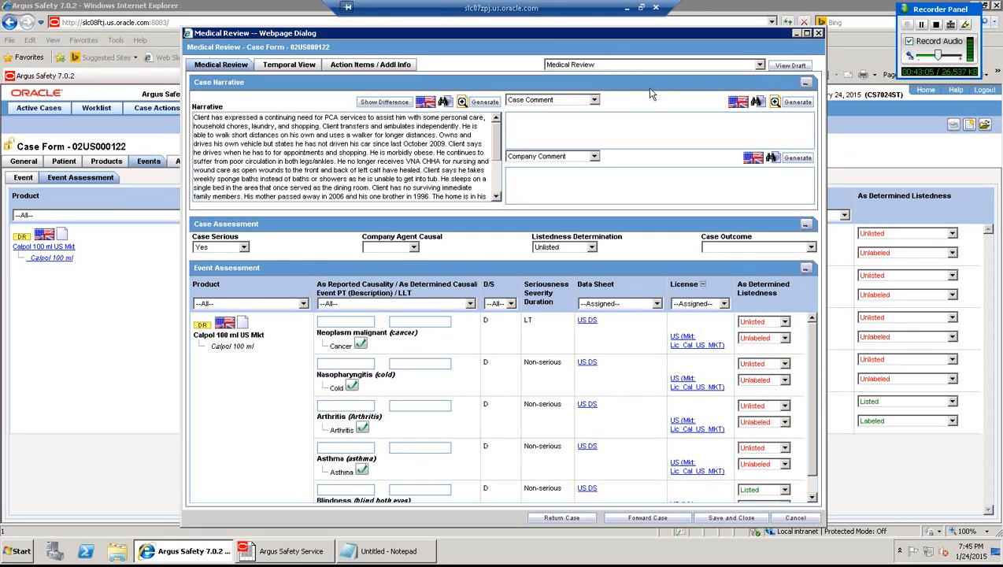
pyautogui.click(781, 67)
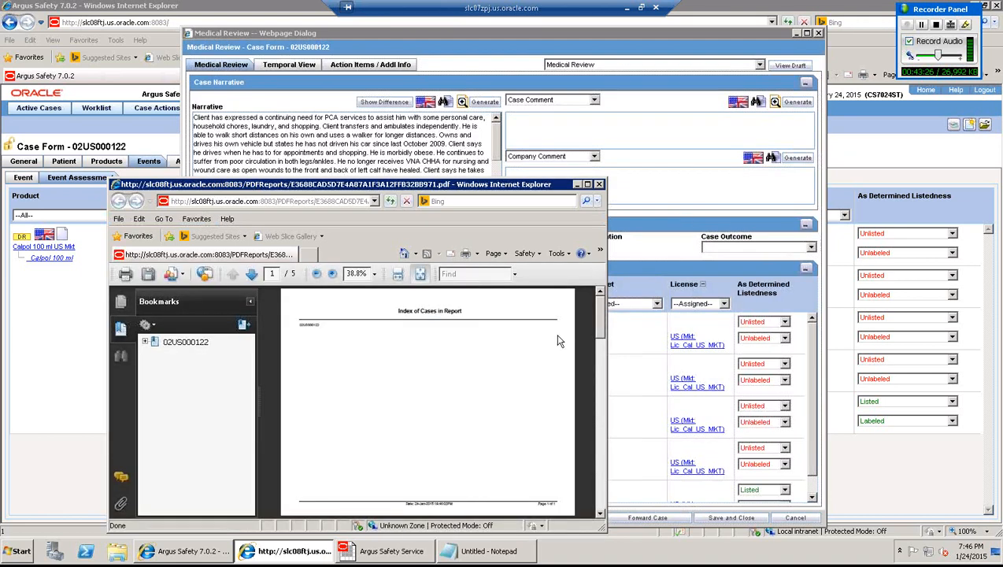
# - Maximize the PDF, decline the missing-components search, and jump through the General, Patient and Reporter Information bookmarks
pyautogui.click(587, 184)
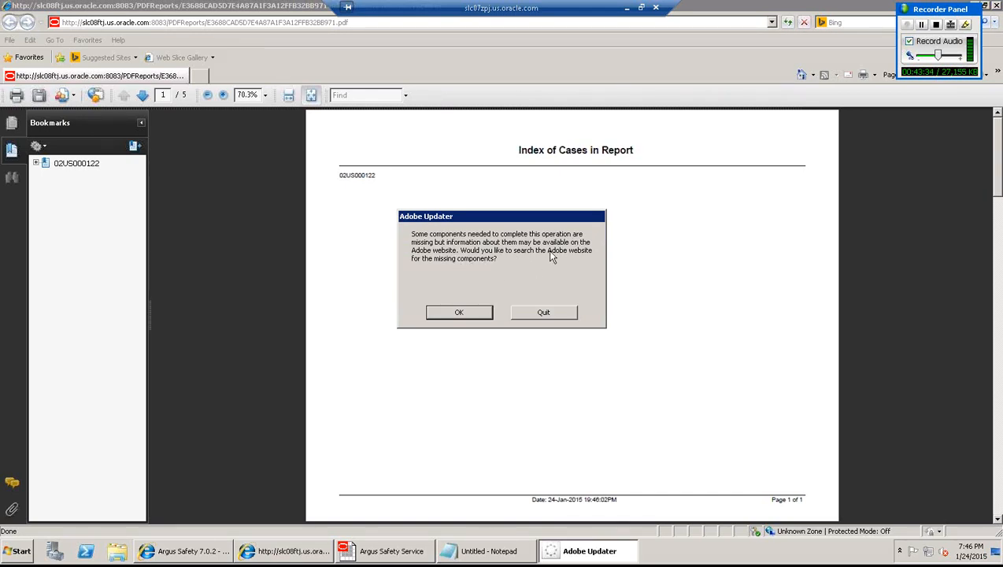
pyautogui.click(526, 313)
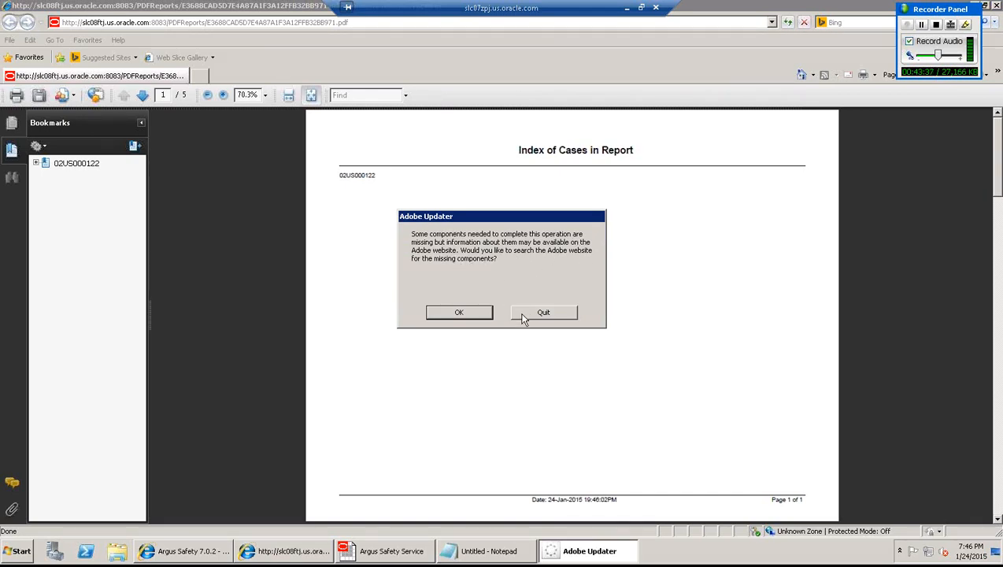
pyautogui.click(35, 163)
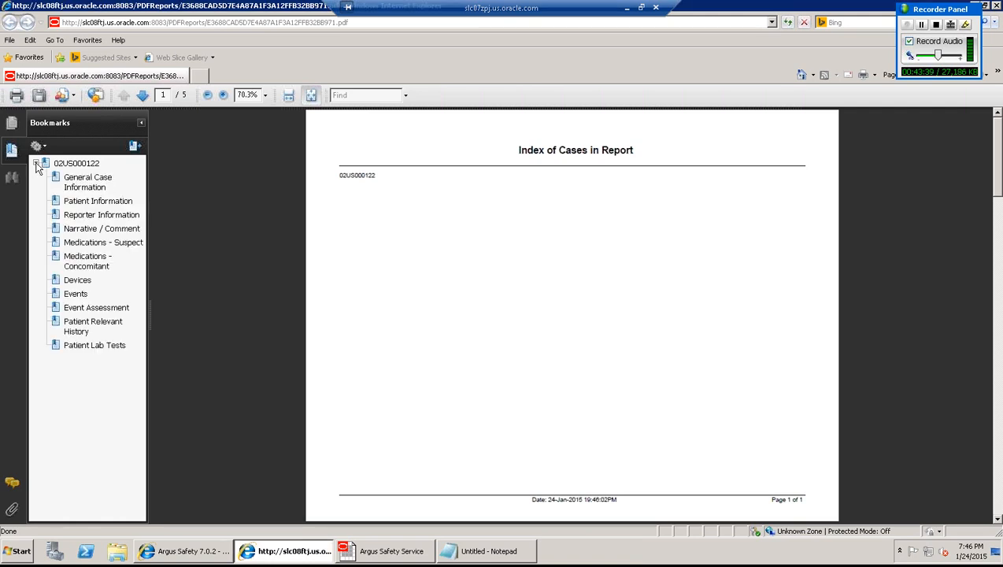
pyautogui.click(82, 186)
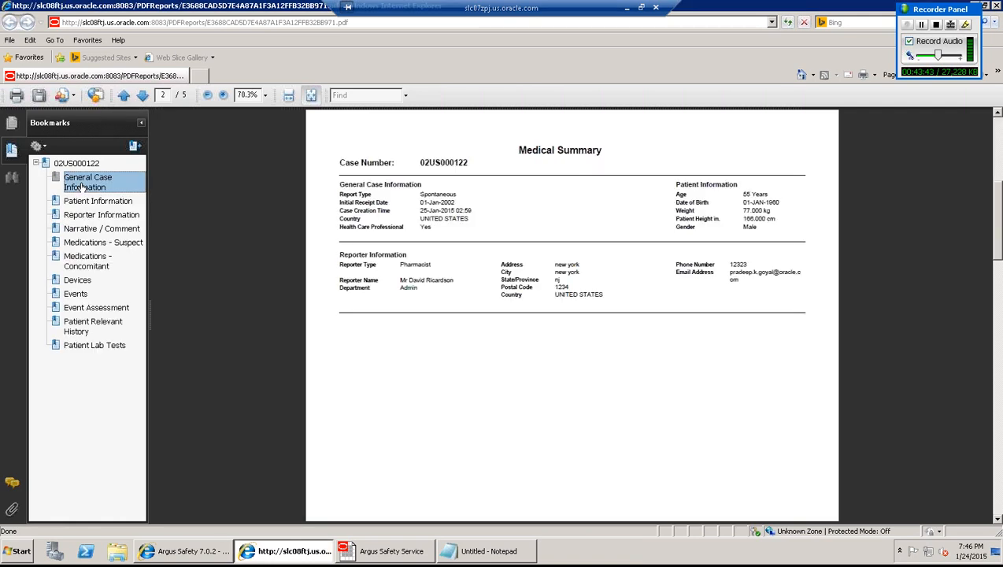
pyautogui.click(83, 204)
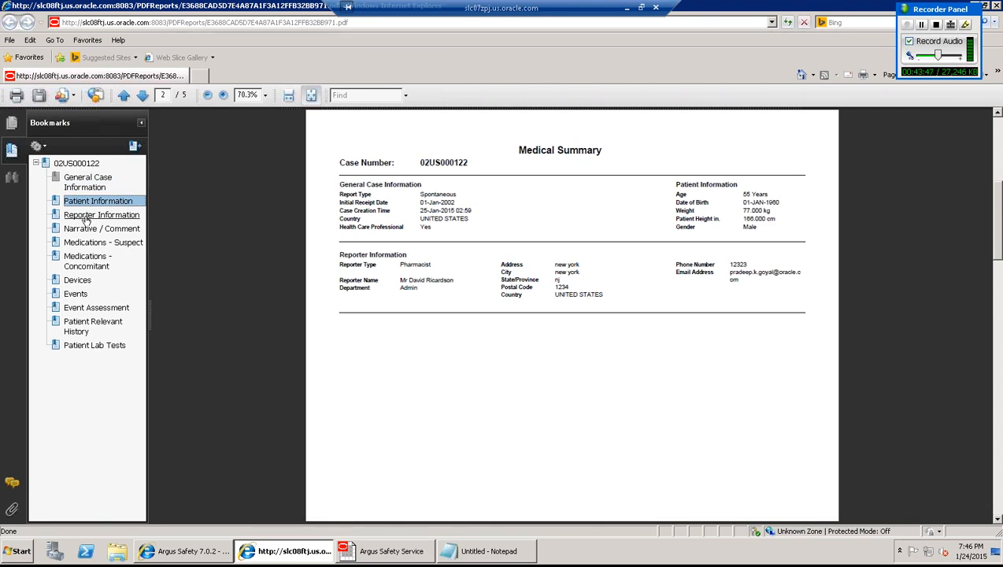
pyautogui.click(85, 215)
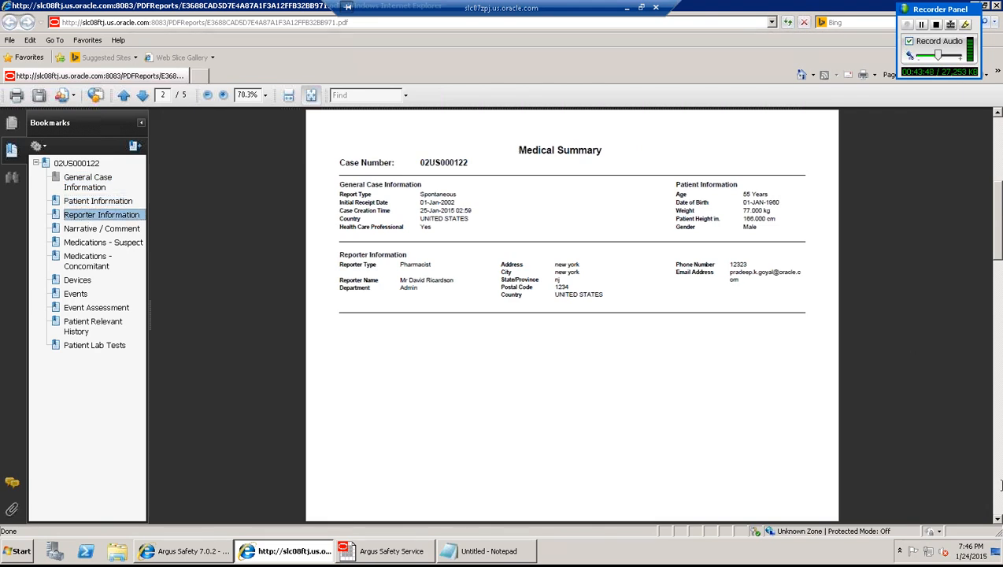
# - Page through to the last page of the report, then close the PDF
pyautogui.click(998, 520)
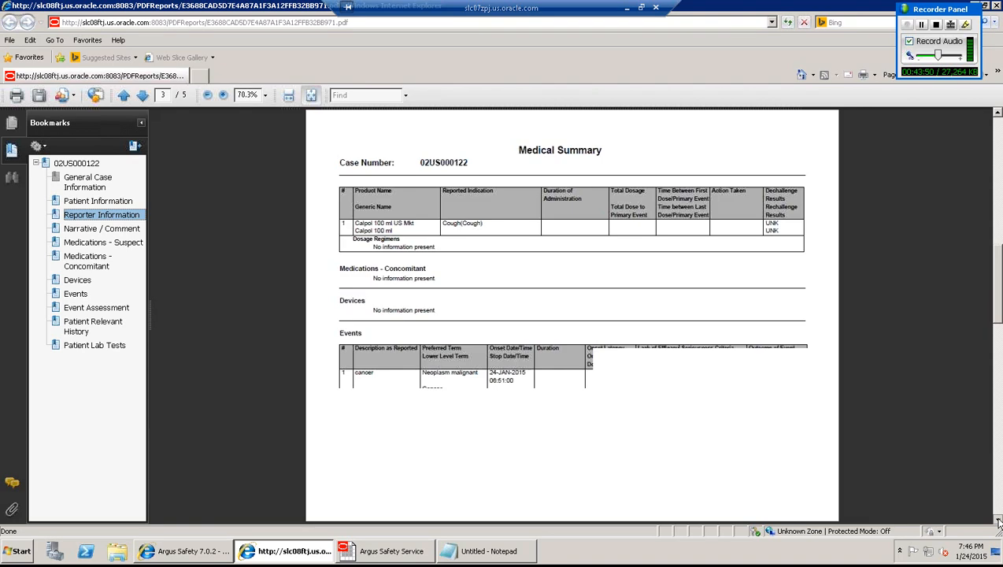
pyautogui.click(997, 521)
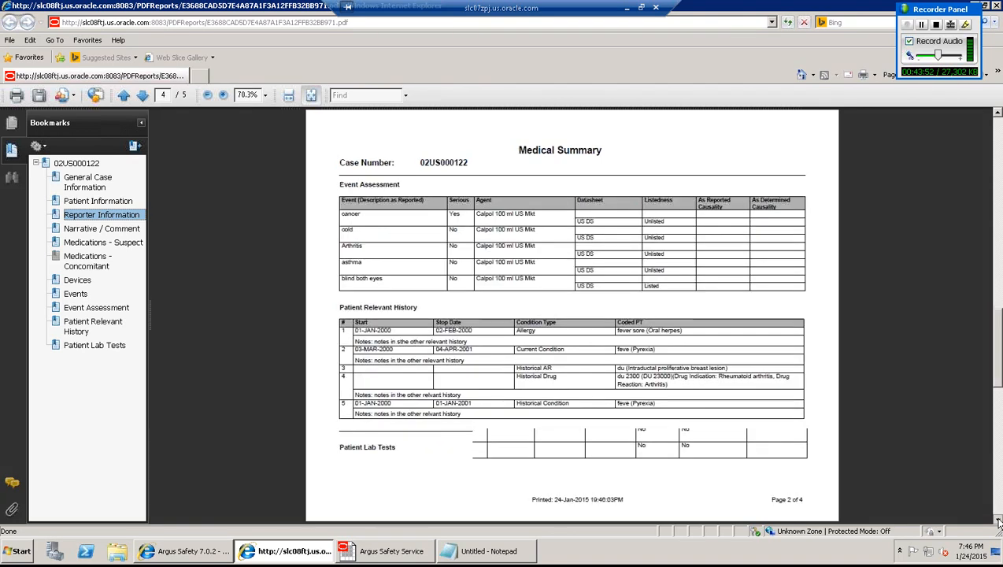
pyautogui.click(998, 520)
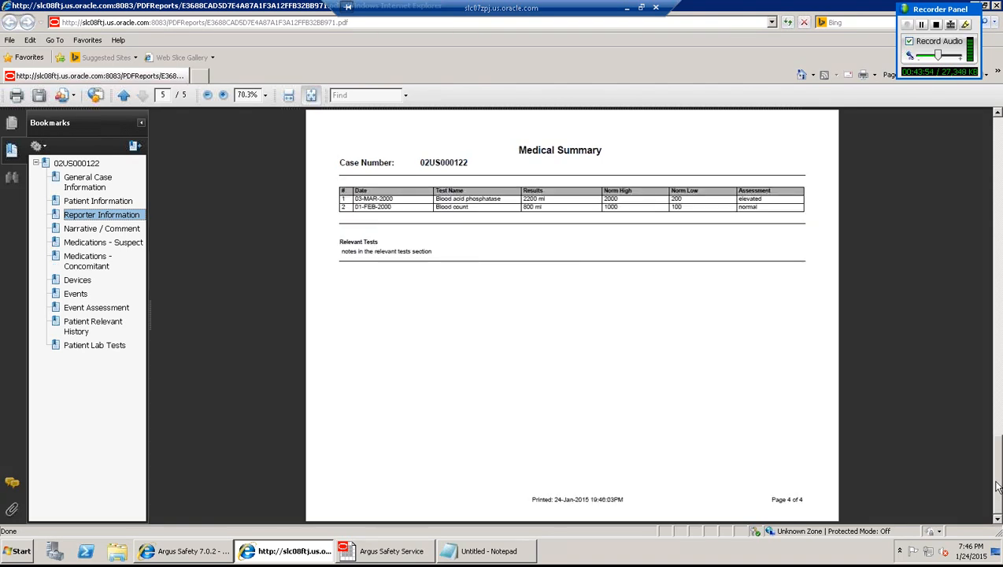
pyautogui.moveTo(998, 485); pyautogui.dragTo(999, 157)
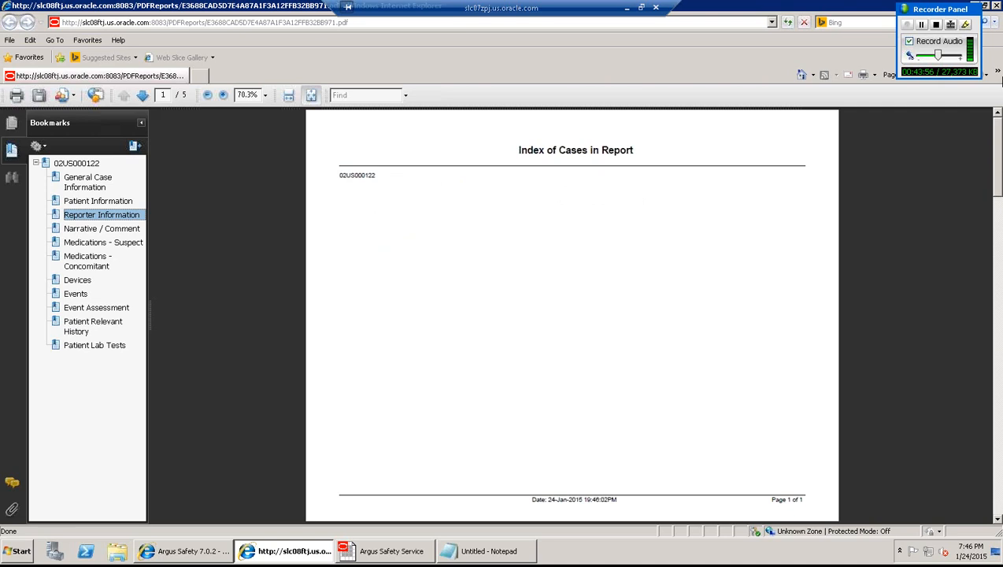
pyautogui.click(996, 6)
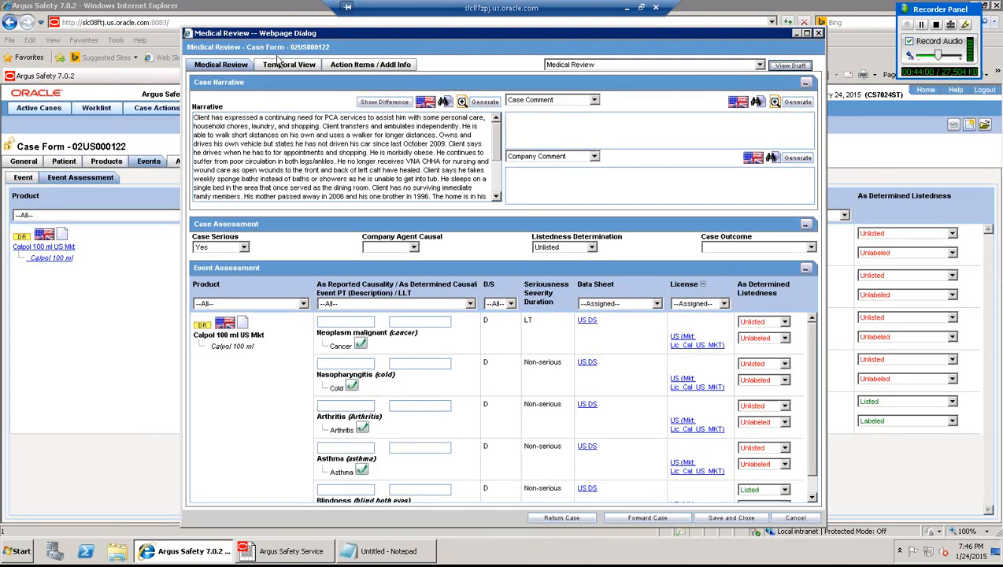
# - In the Temporal View, hide suspect and non-suspect products, relevant tests, lab data and patient history
pyautogui.click(280, 67)
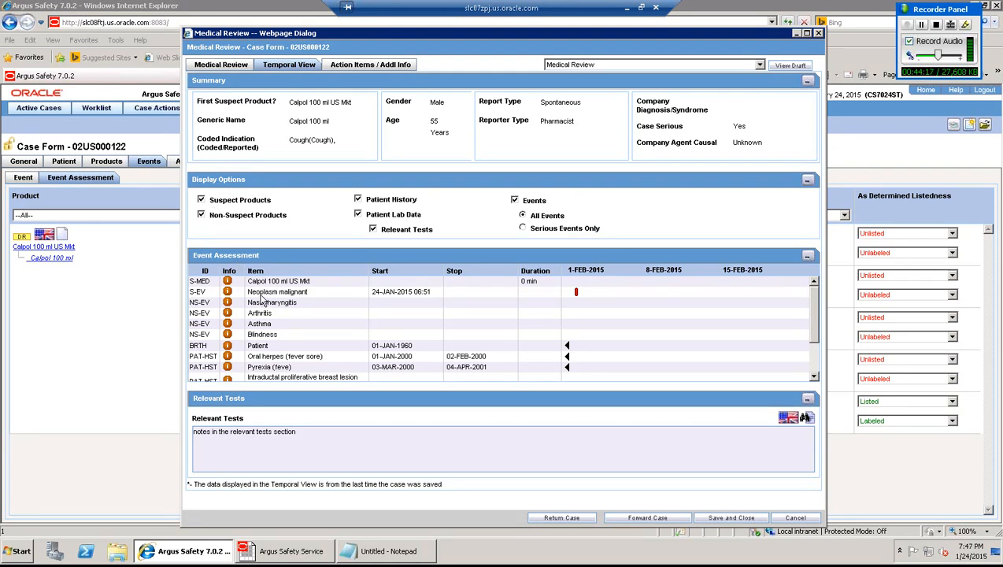
pyautogui.click(202, 200)
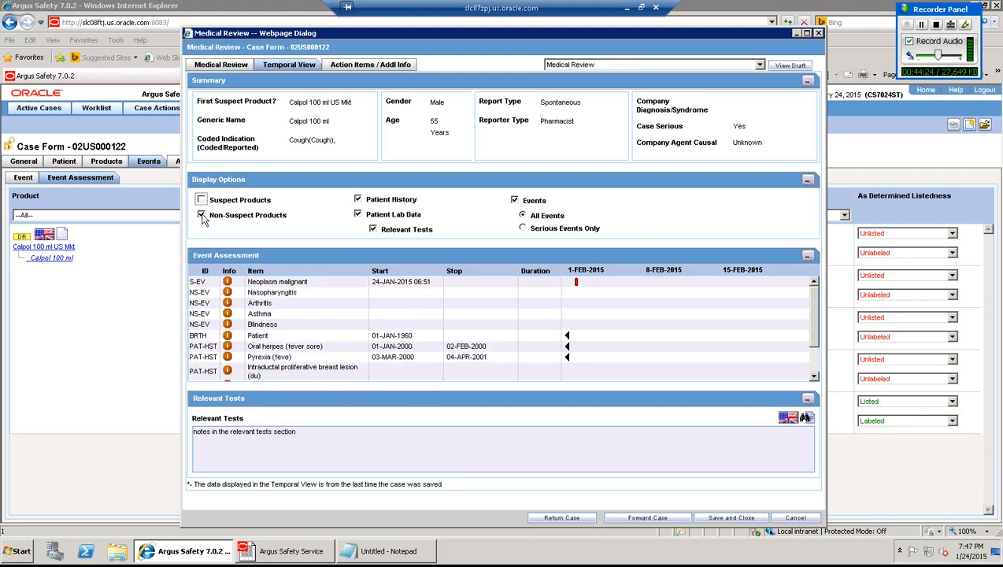
pyautogui.click(201, 214)
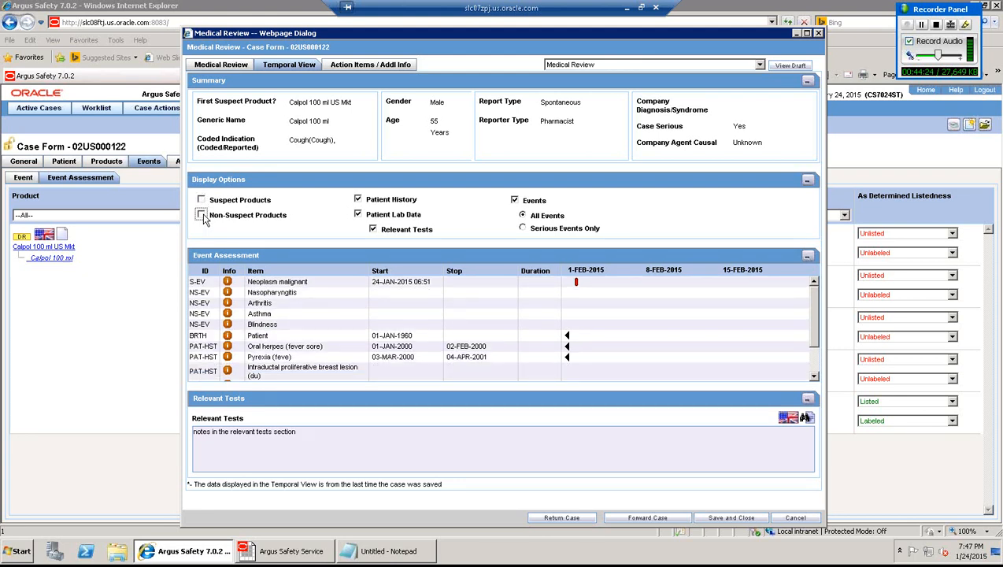
pyautogui.click(374, 229)
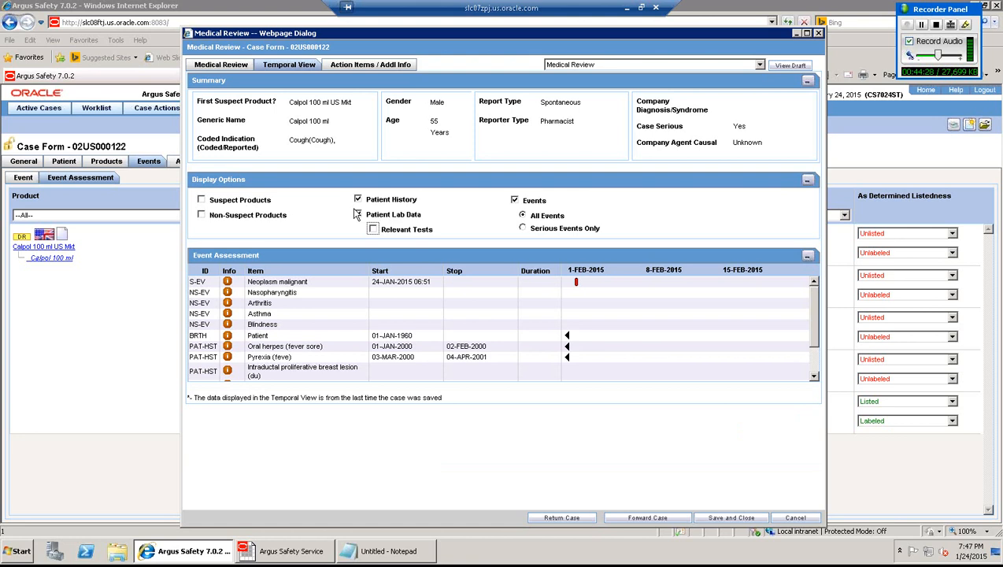
pyautogui.click(358, 215)
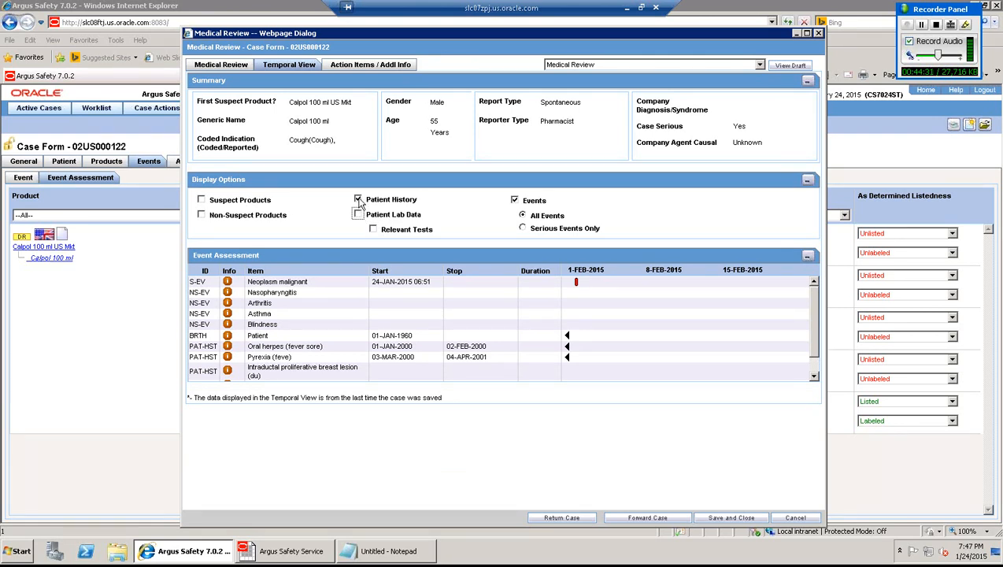
pyautogui.click(358, 200)
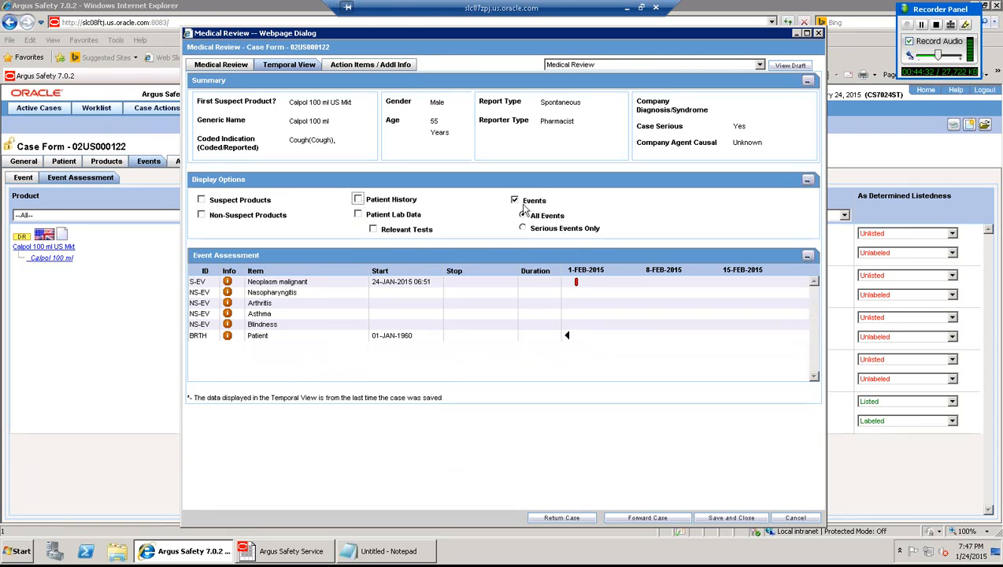
# - Turn patient history, lab data, relevant tests, suspect and non-suspect products back on
pyautogui.click(358, 200)
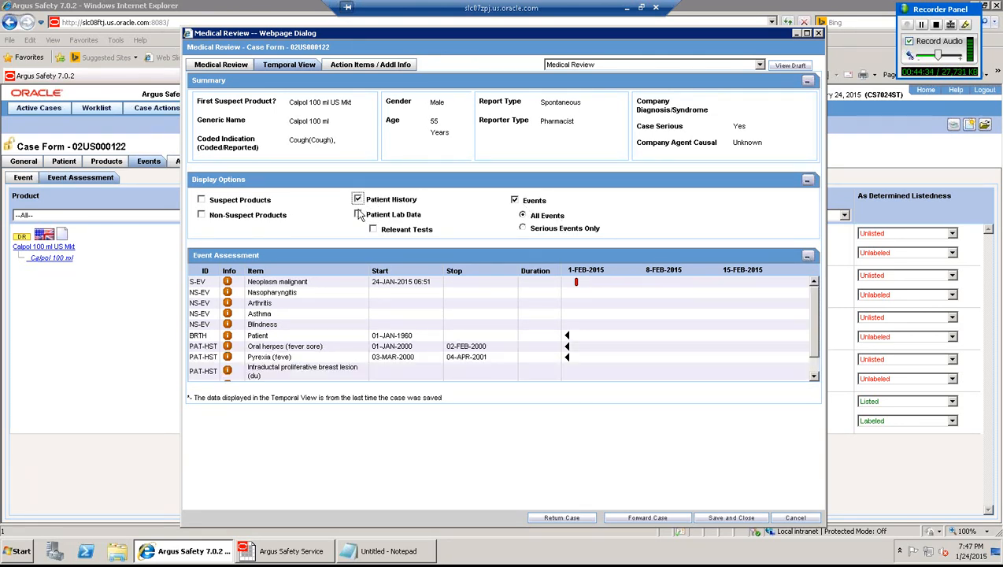
pyautogui.click(358, 214)
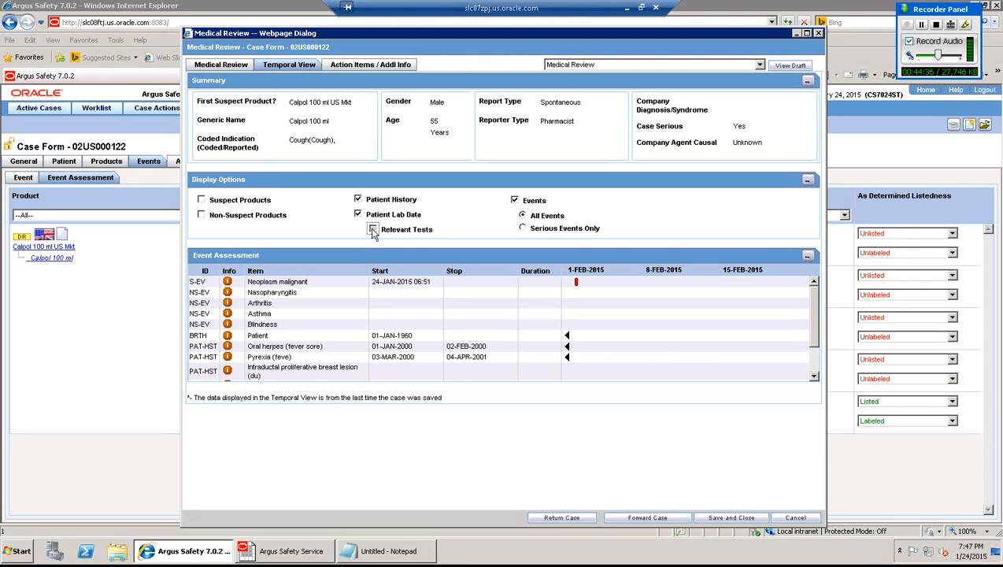
pyautogui.click(373, 229)
pyautogui.click(201, 200)
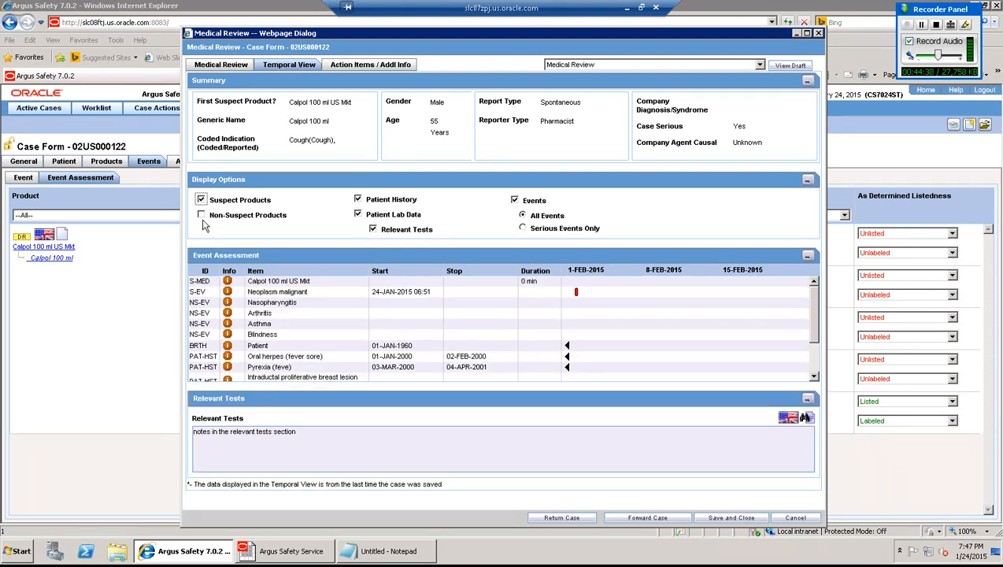
pyautogui.click(201, 214)
# - Scroll the timeline list, then view the case's contact log and action items
pyautogui.click(815, 296)
pyautogui.moveTo(816, 321); pyautogui.dragTo(817, 342)
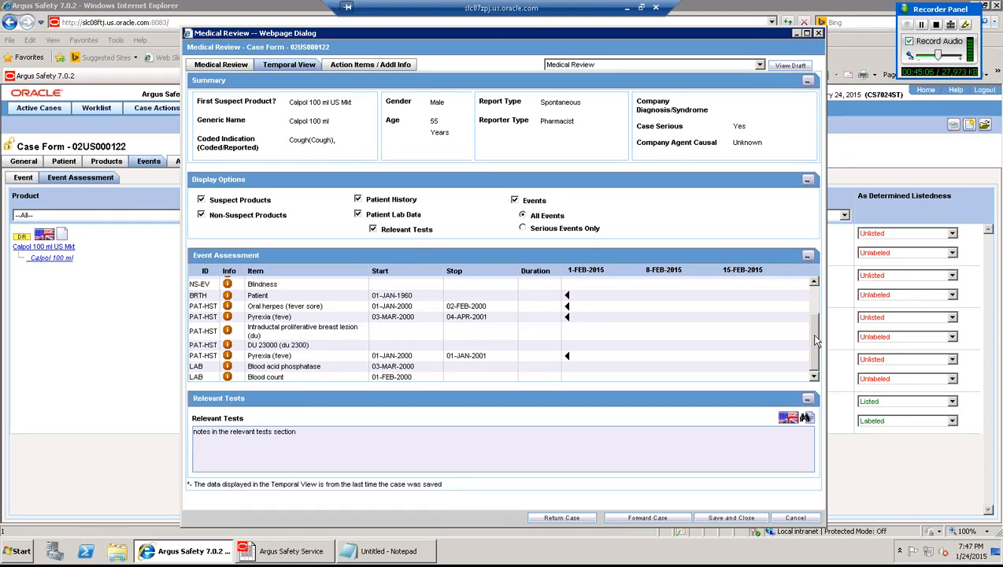
pyautogui.moveTo(815, 337); pyautogui.dragTo(815, 303)
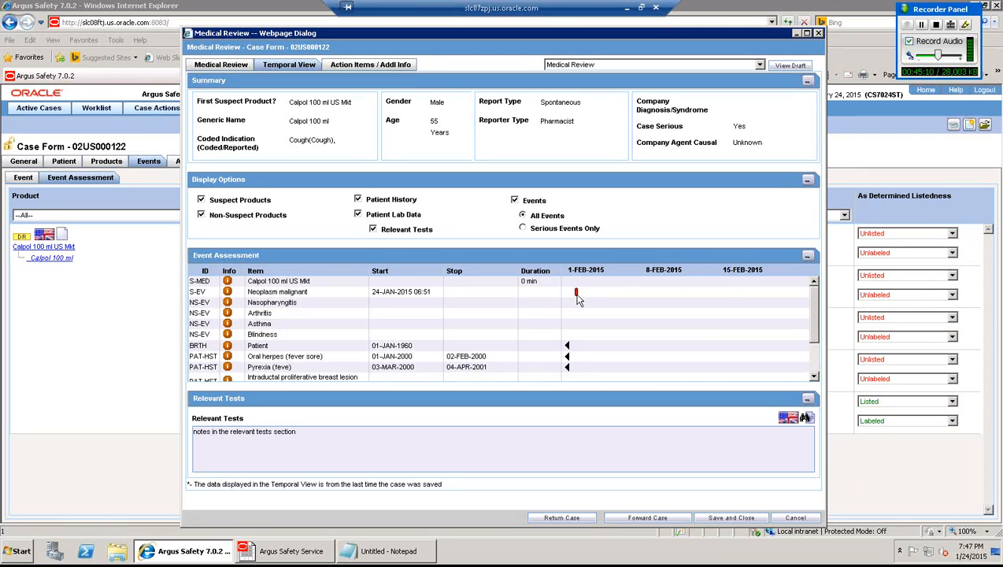
pyautogui.click(363, 67)
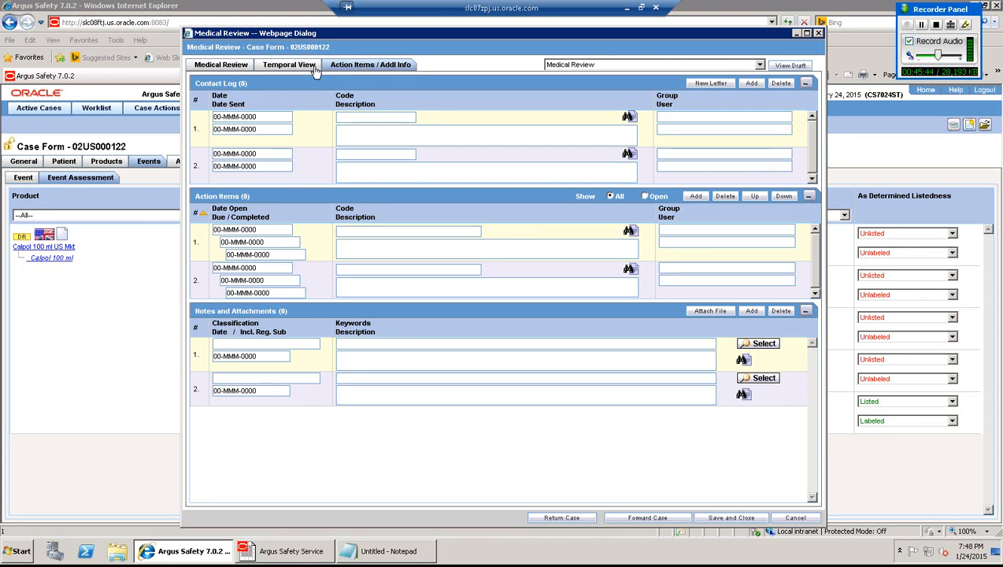
# - Return to the Medical Review summary, close the dialog, and restore down the Remote Desktop window
pyautogui.click(241, 69)
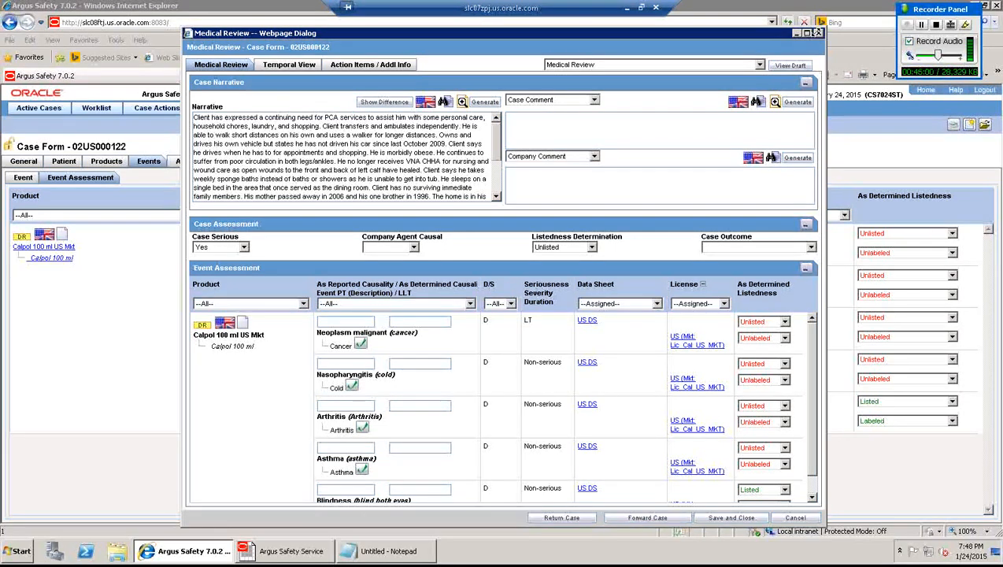
pyautogui.click(818, 35)
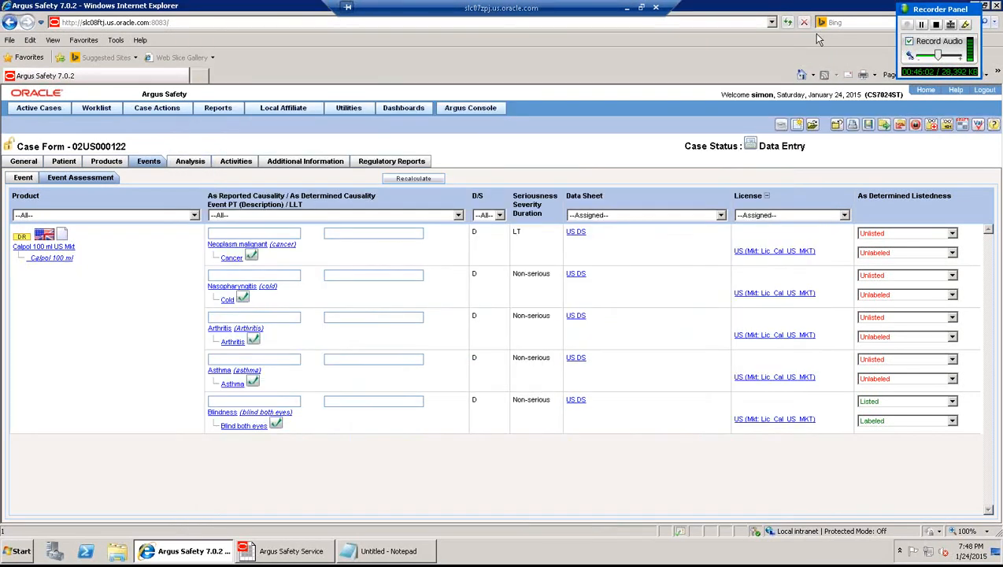
pyautogui.click(641, 8)
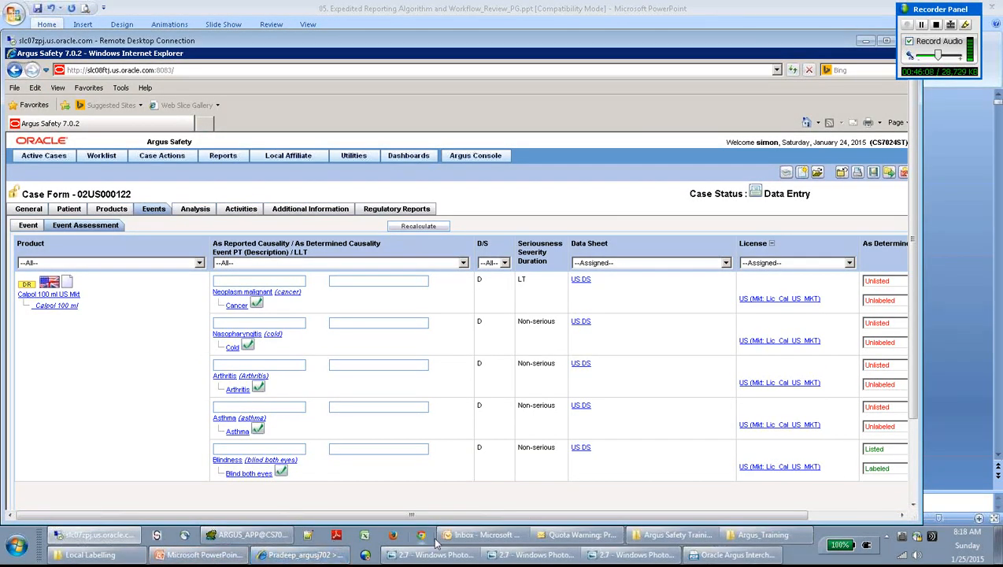
# - View slide 2.7 (Case WorkFlow) from the Local Labelling folder, then maximize the remote session again
pyautogui.click(127, 560)
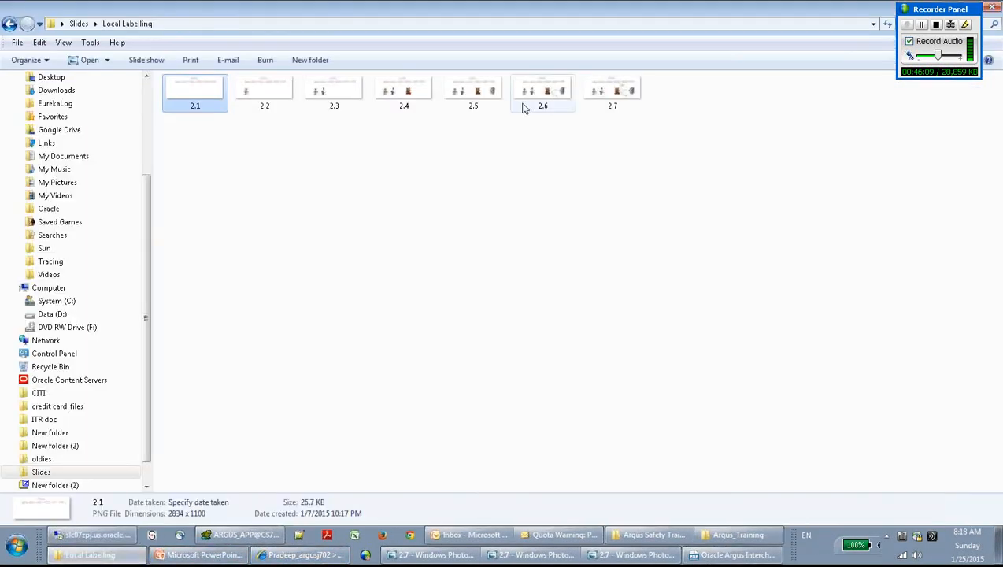
pyautogui.click(596, 93)
pyautogui.doubleClick(596, 92)
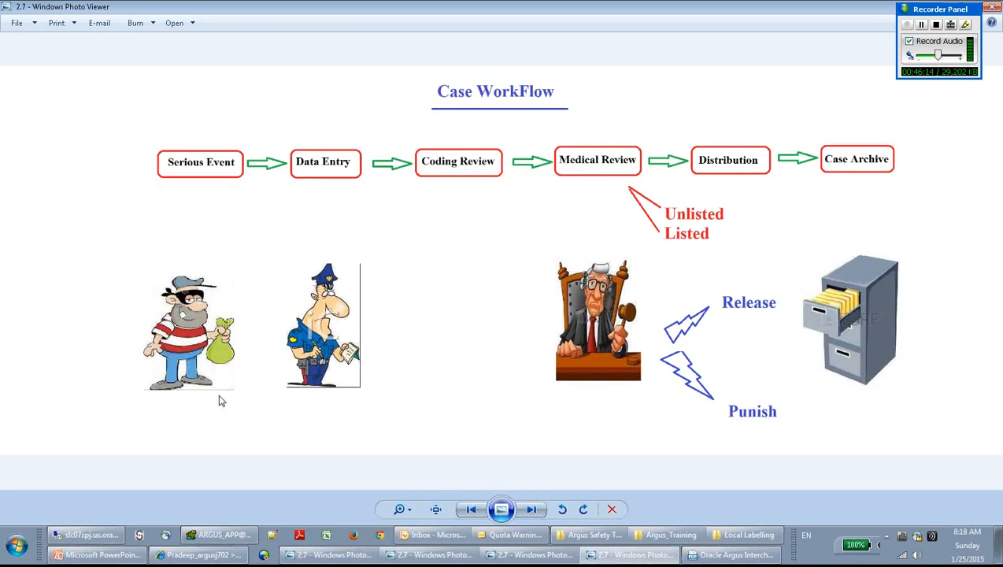
pyautogui.click(88, 535)
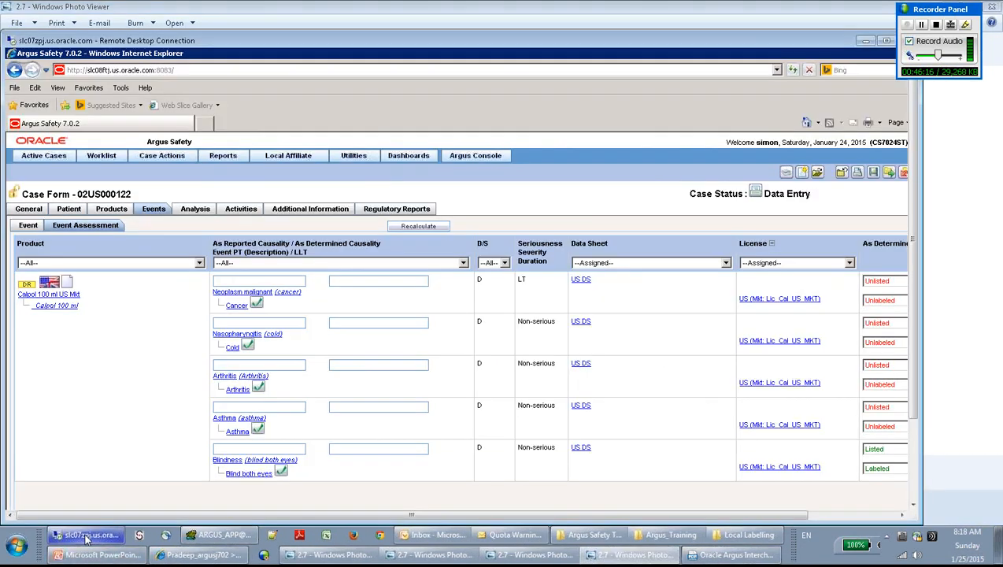
pyautogui.click(886, 40)
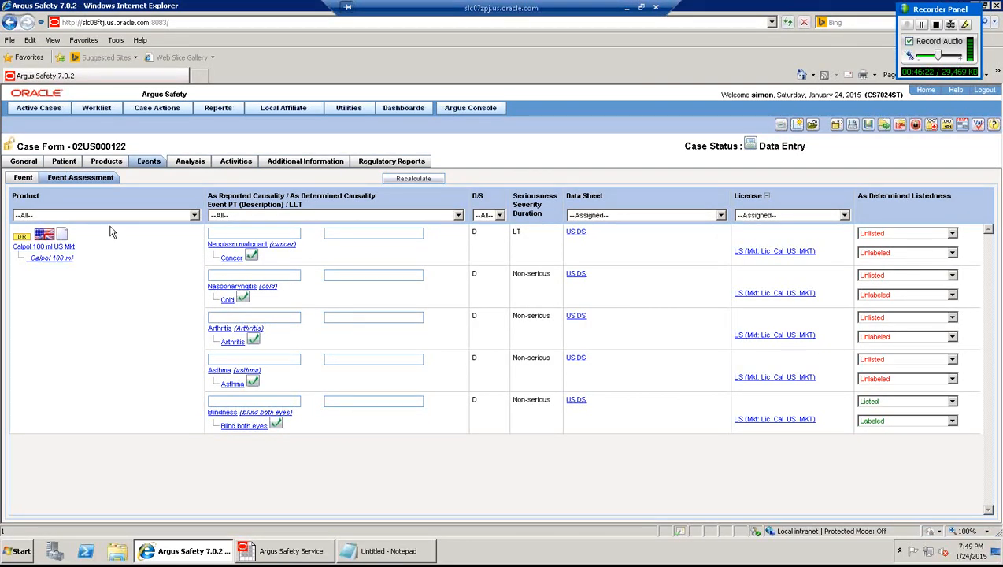
# - On the Patient tab, select Blood acid phosphatase, 'fever sore', 'feve' and Pyrexia / Feverish, then open Events
pyautogui.click(23, 178)
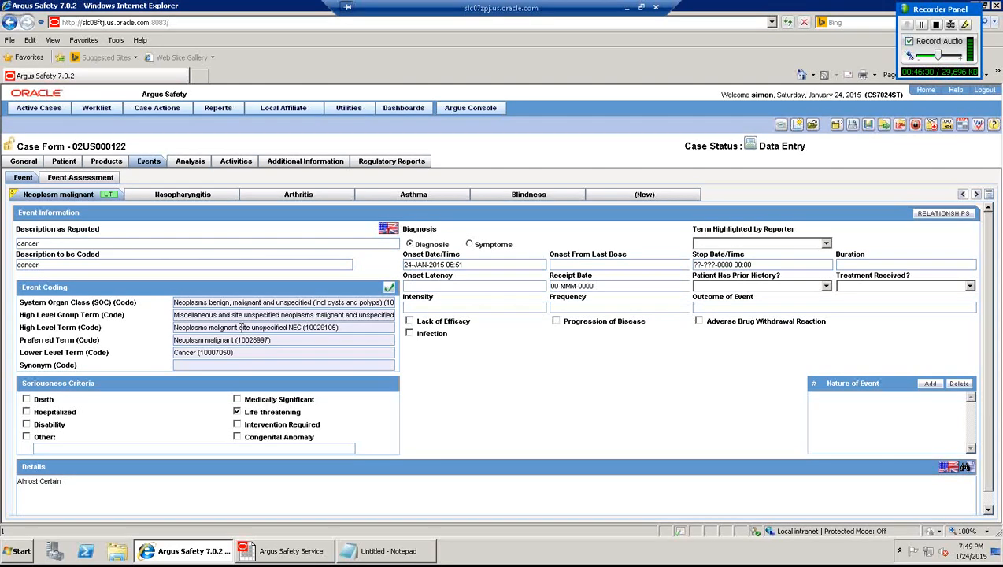
pyautogui.click(69, 163)
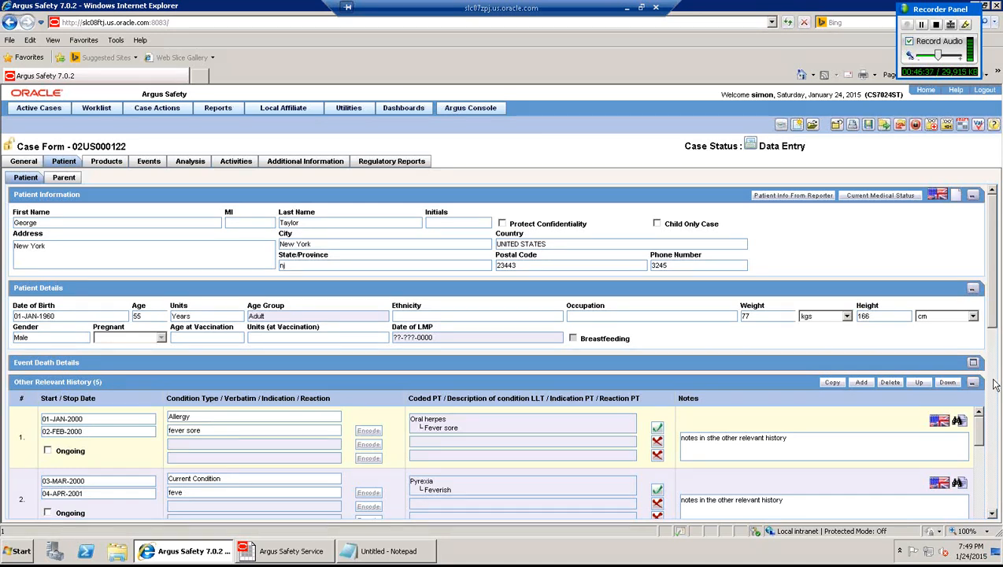
pyautogui.scroll(-5, 992, 384)
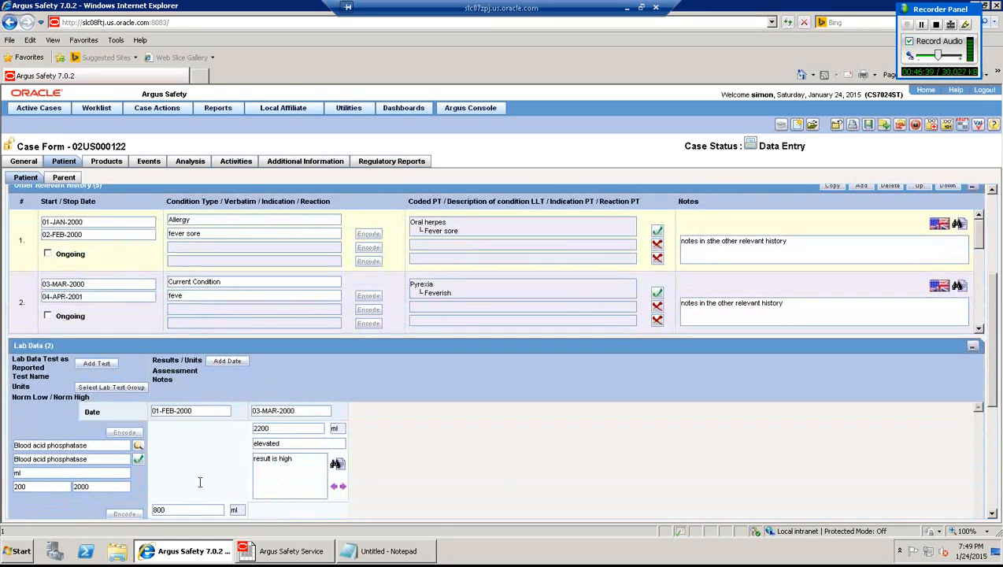
pyautogui.tripleClick(15, 446)
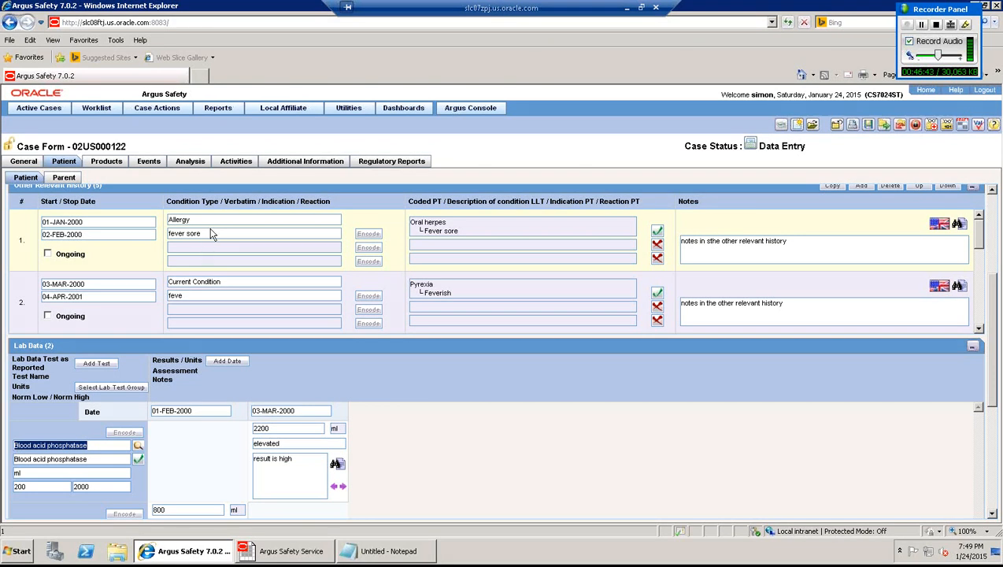
pyautogui.moveTo(209, 233); pyautogui.dragTo(139, 236)
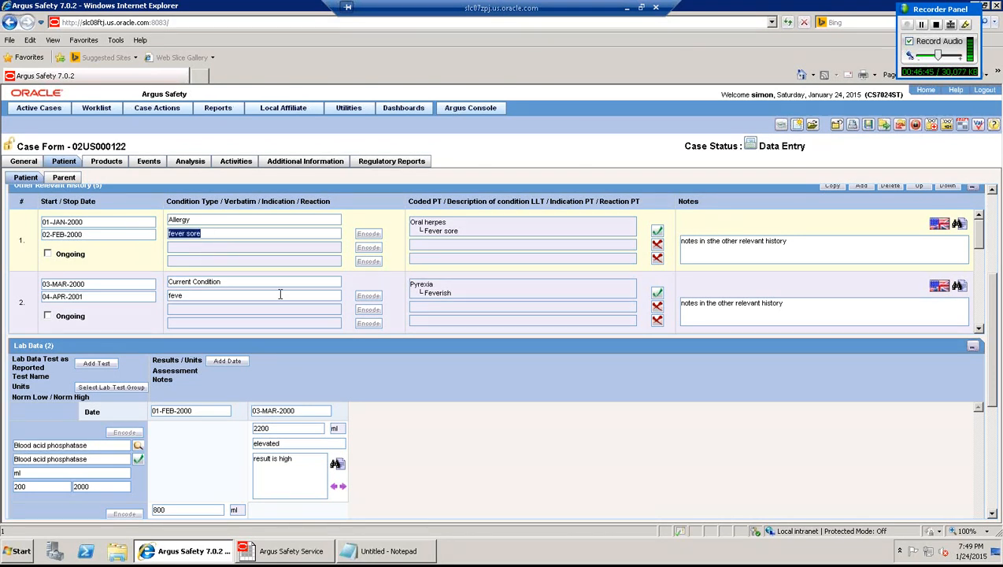
pyautogui.doubleClick(212, 297)
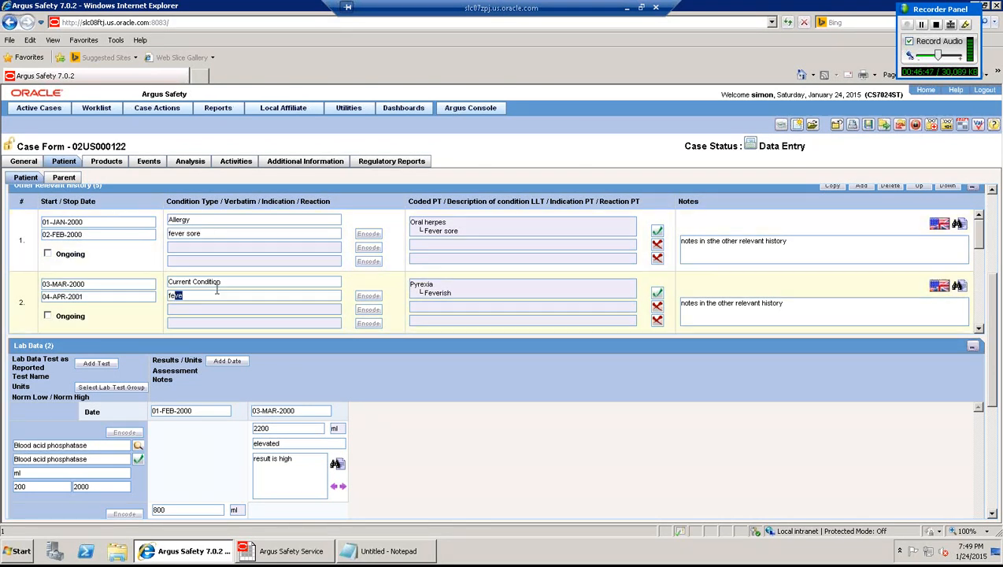
pyautogui.tripleClick(411, 285)
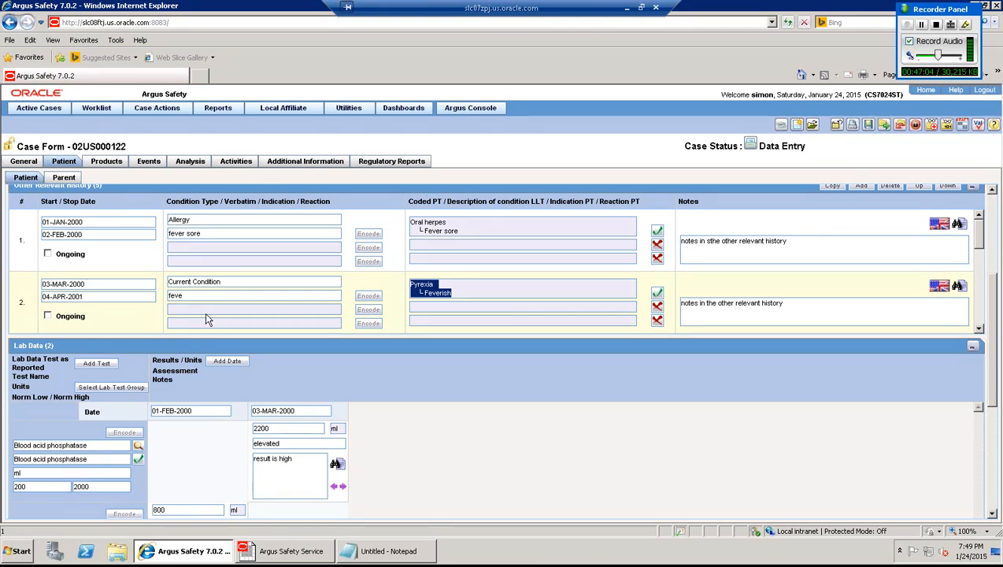
pyautogui.click(154, 163)
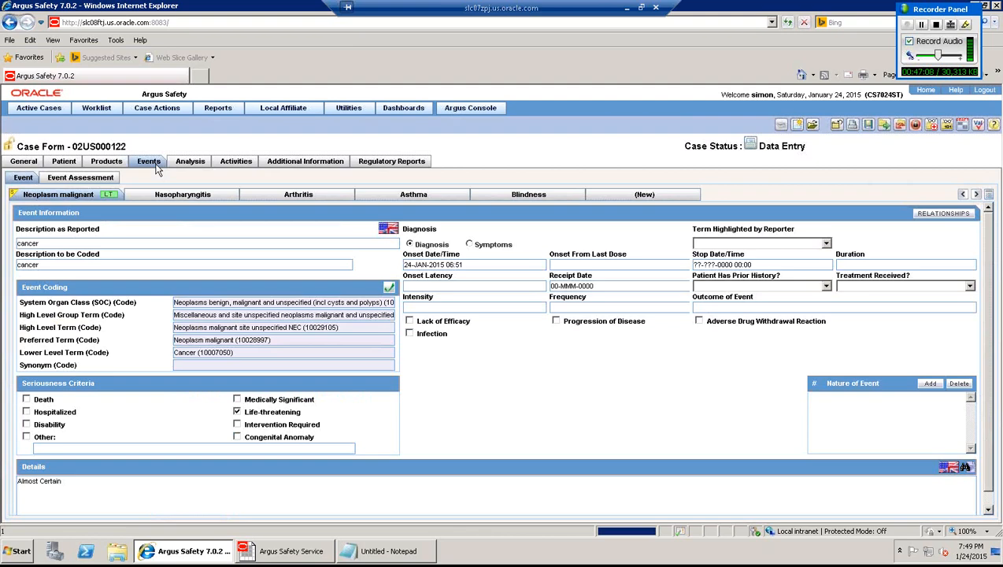
# - Add a new event described as 'test', cancelling the MedDRA Browser twice without coding it
pyautogui.click(641, 195)
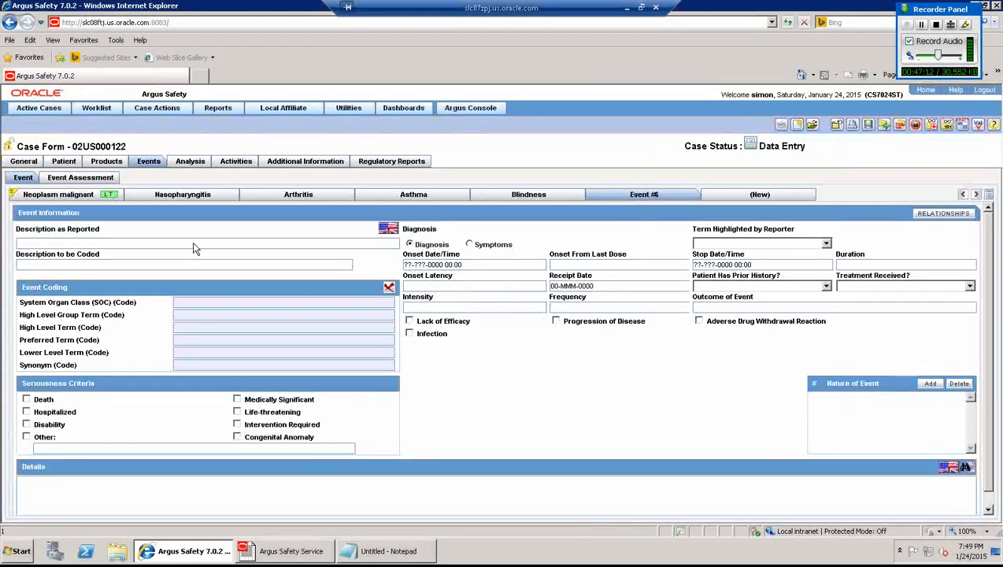
pyautogui.write('test')
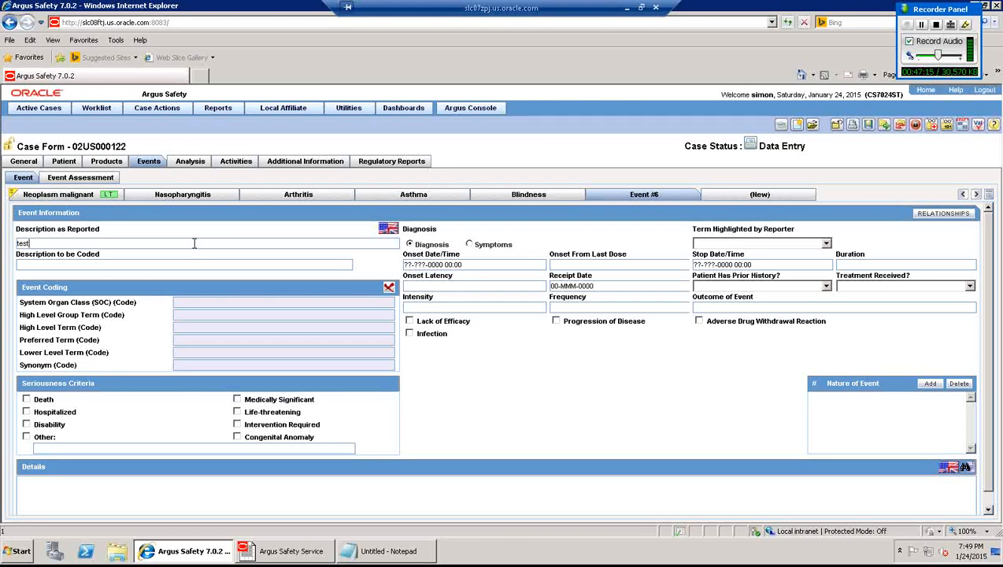
pyautogui.press('Tab')
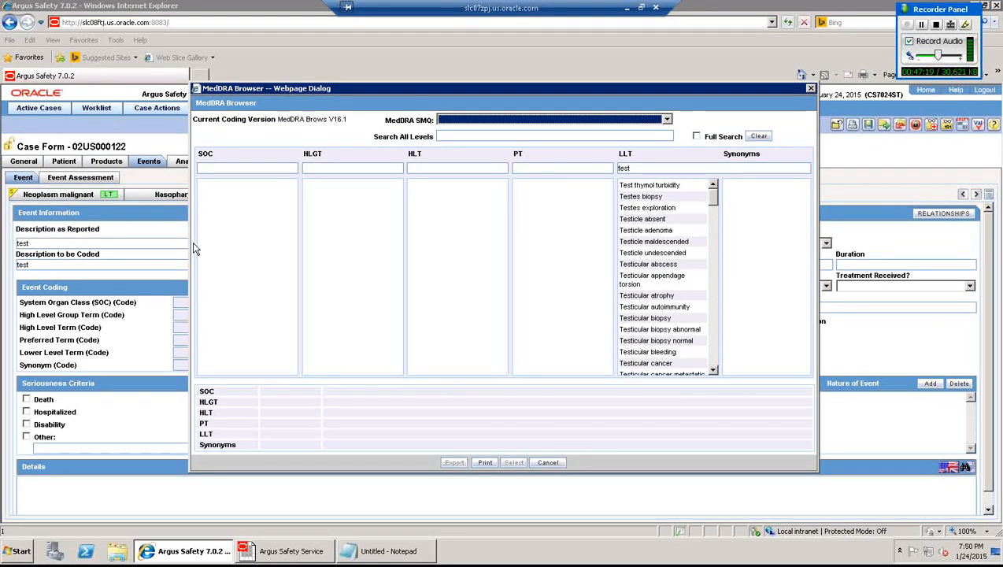
pyautogui.click(550, 463)
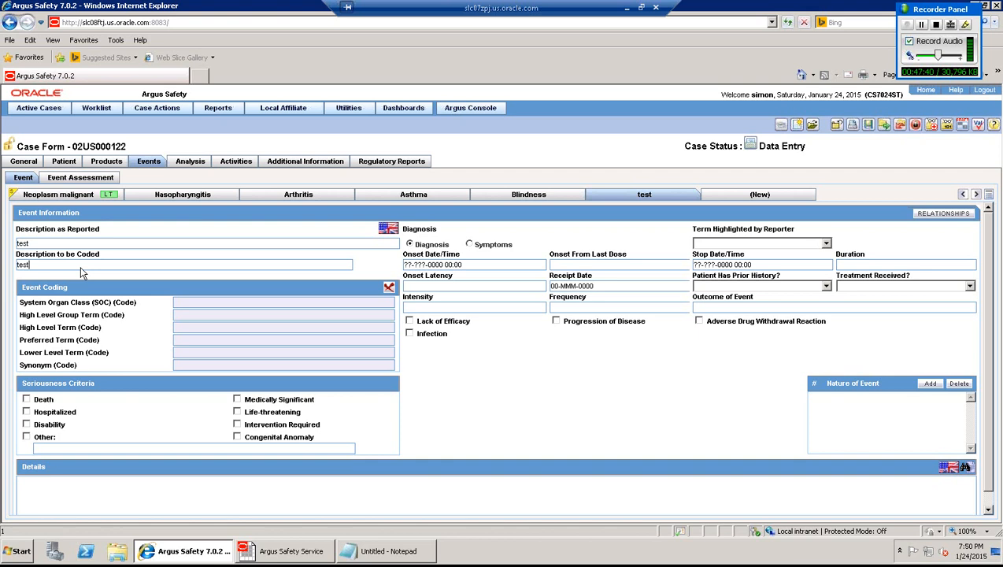
pyautogui.click(867, 125)
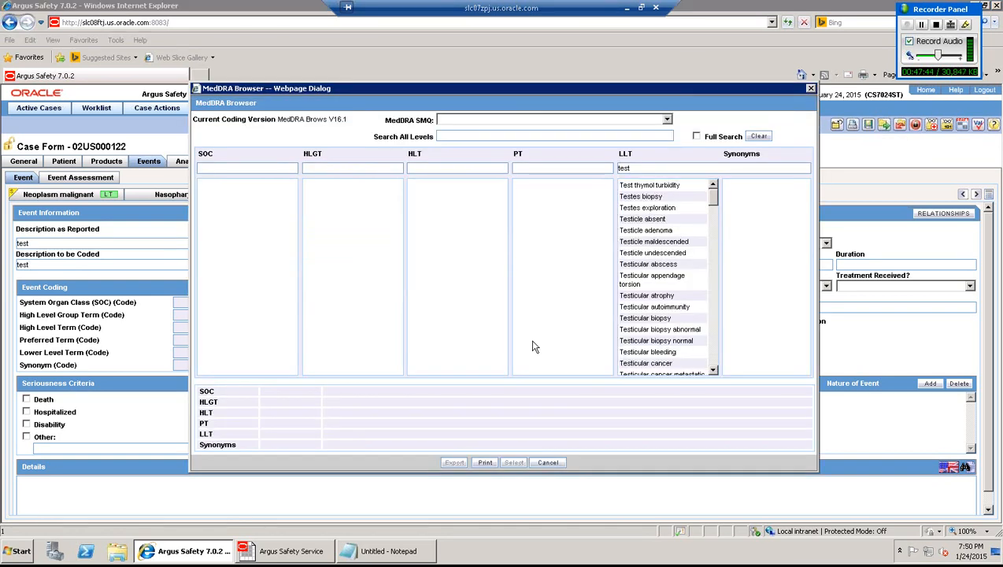
pyautogui.click(547, 463)
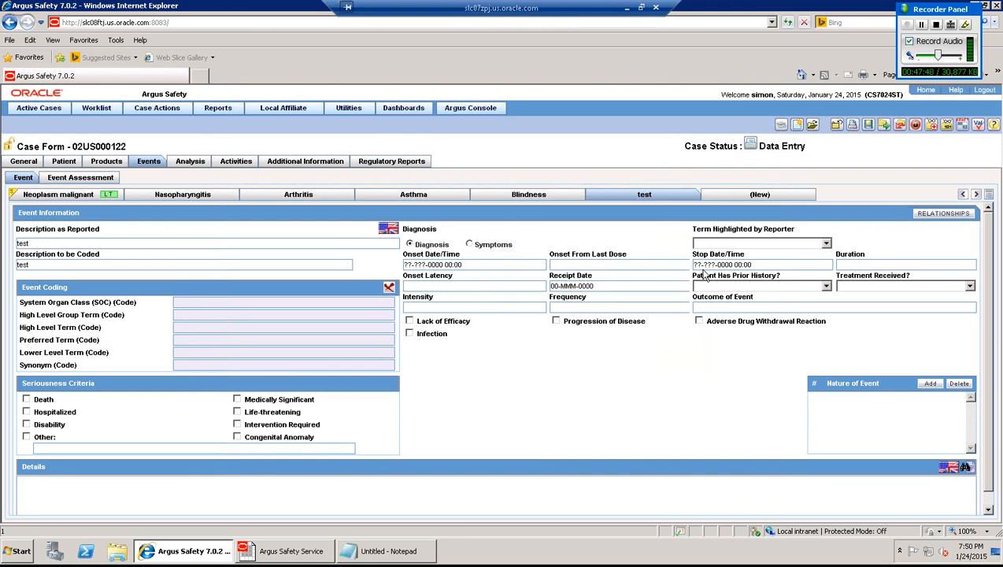
# - Save the case without updating auto-scheduled reports, then view the Event Assessment listedness grid
pyautogui.click(869, 129)
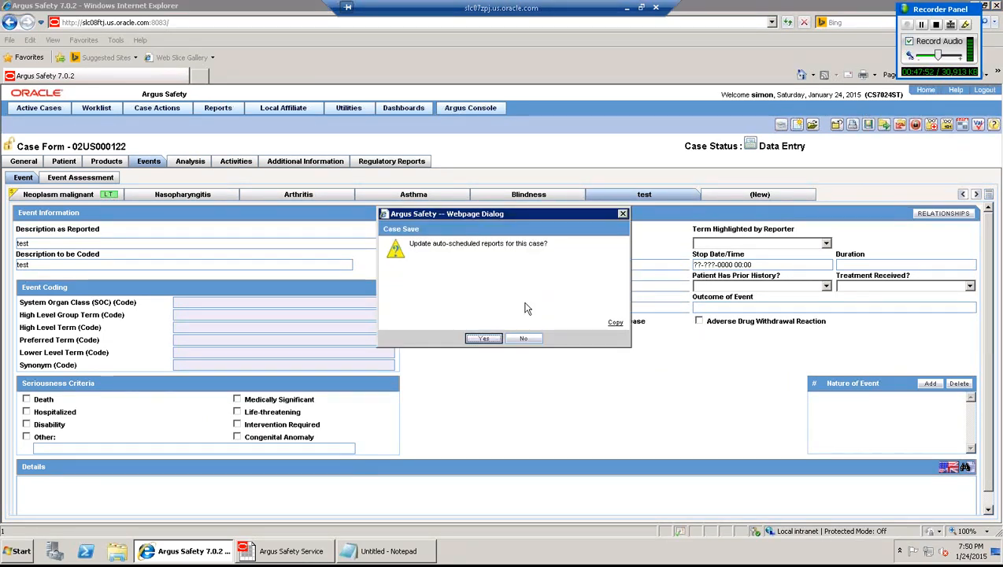
pyautogui.click(521, 338)
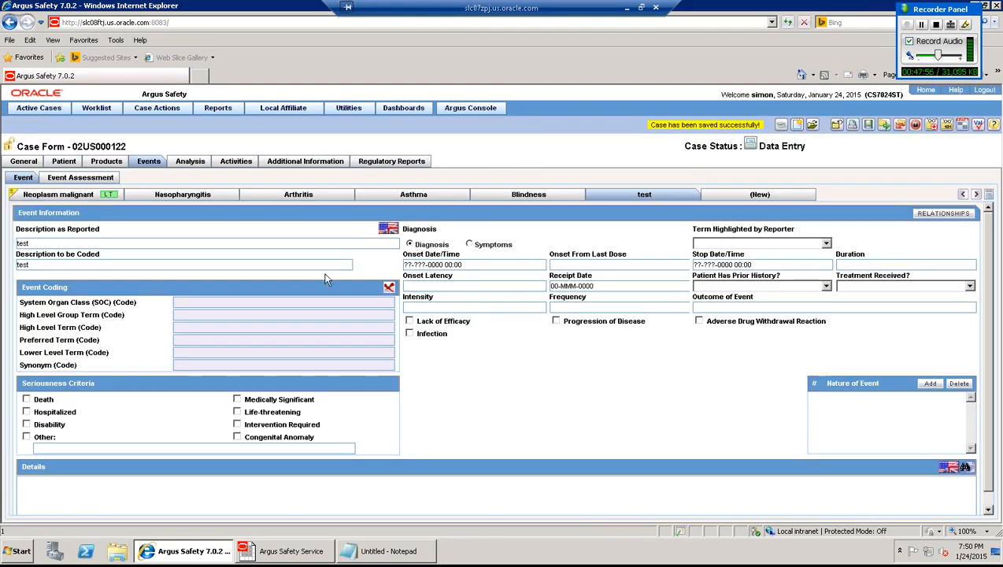
pyautogui.click(86, 178)
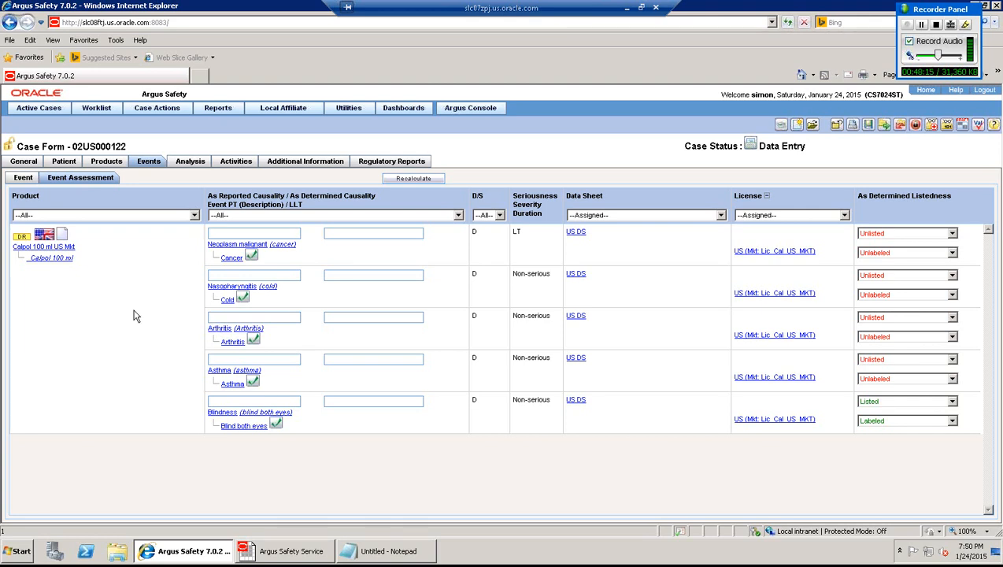
# - Start Coding Review from Case Actions, skipping the auto-scheduled reports update, and reposition its window
pyautogui.click(150, 108)
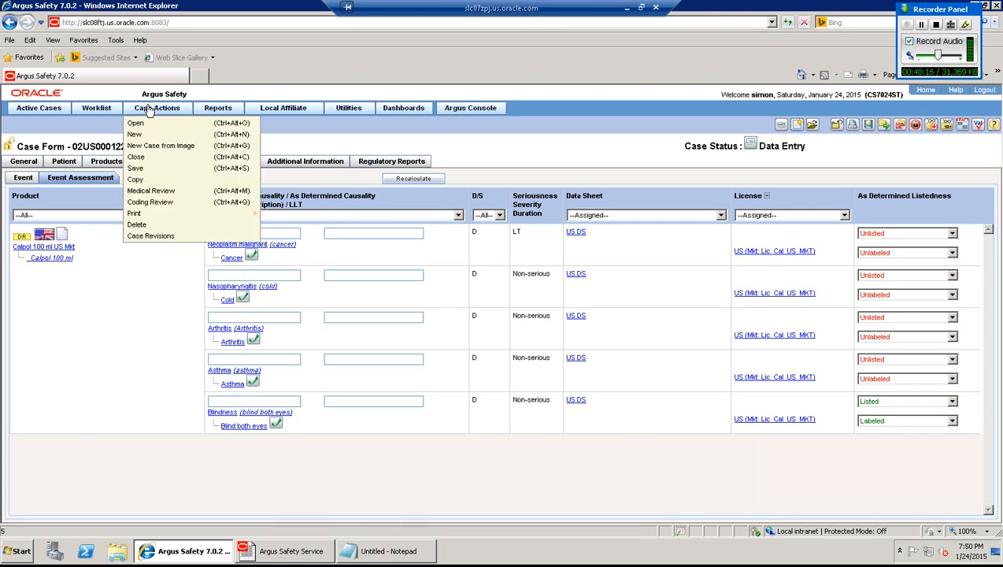
pyautogui.click(159, 204)
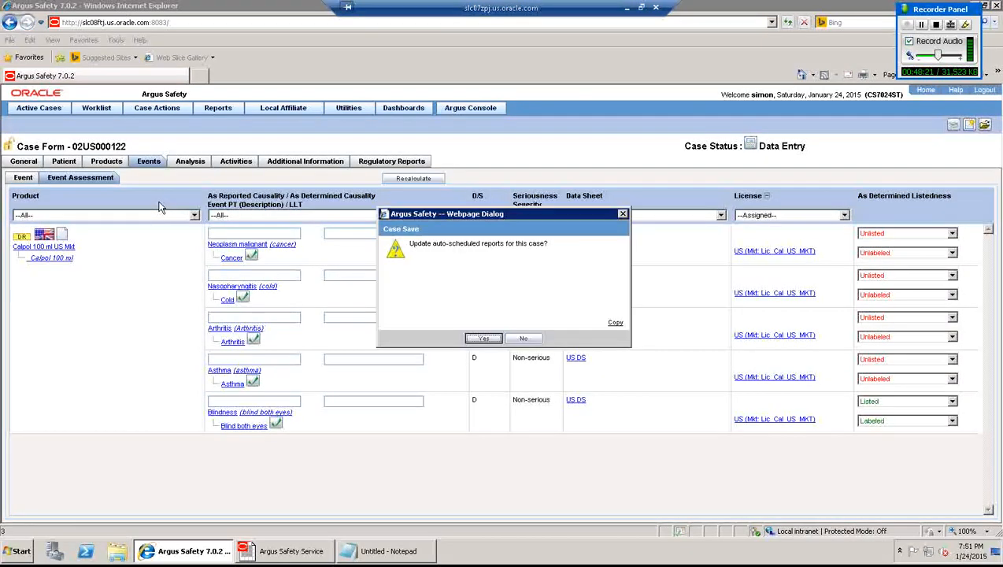
pyautogui.click(523, 340)
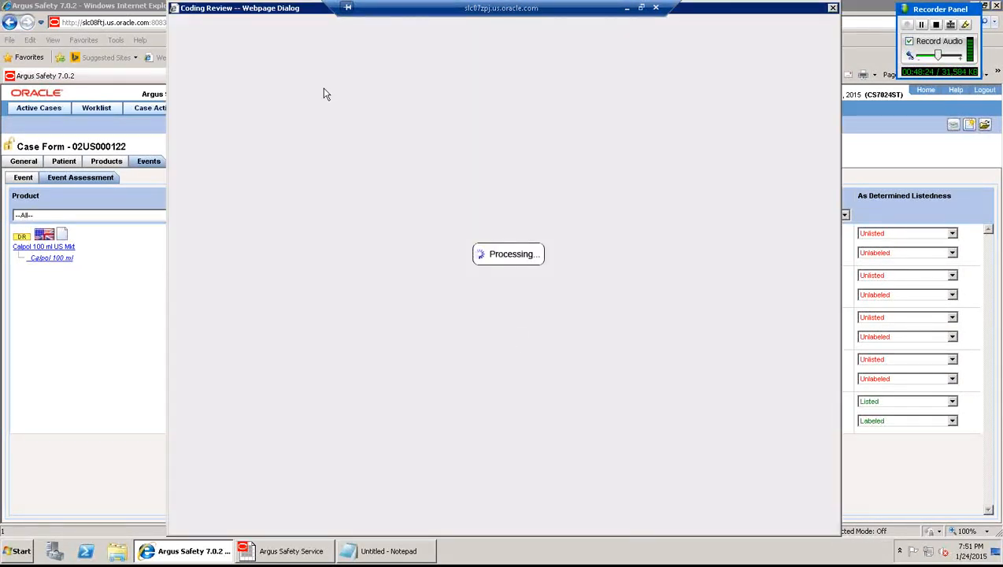
pyautogui.moveTo(275, 12); pyautogui.dragTo(257, 21)
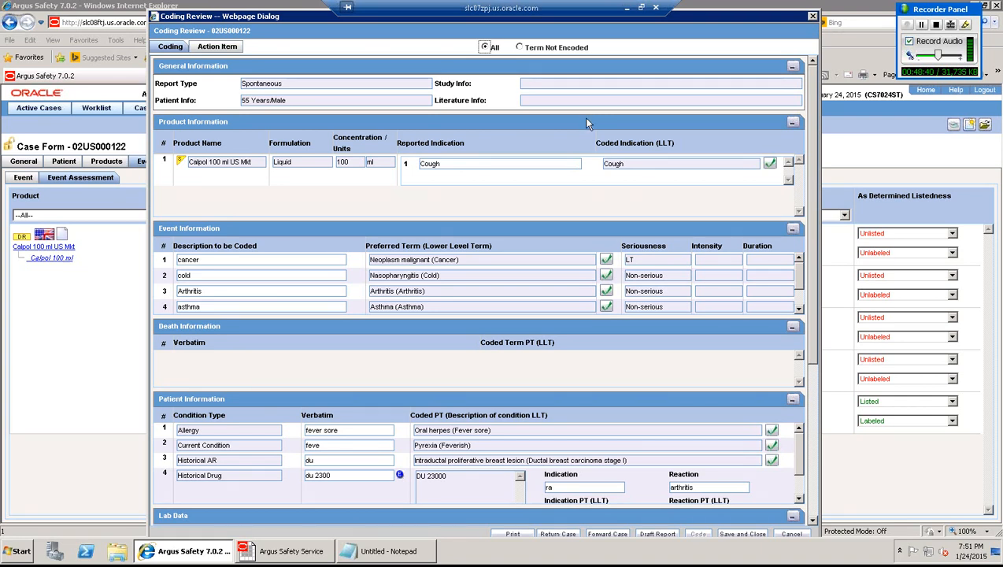
# - Code event 6 'test' as Test thymol turbidity via the MedDRA Browser, then save and close
pyautogui.click(798, 309)
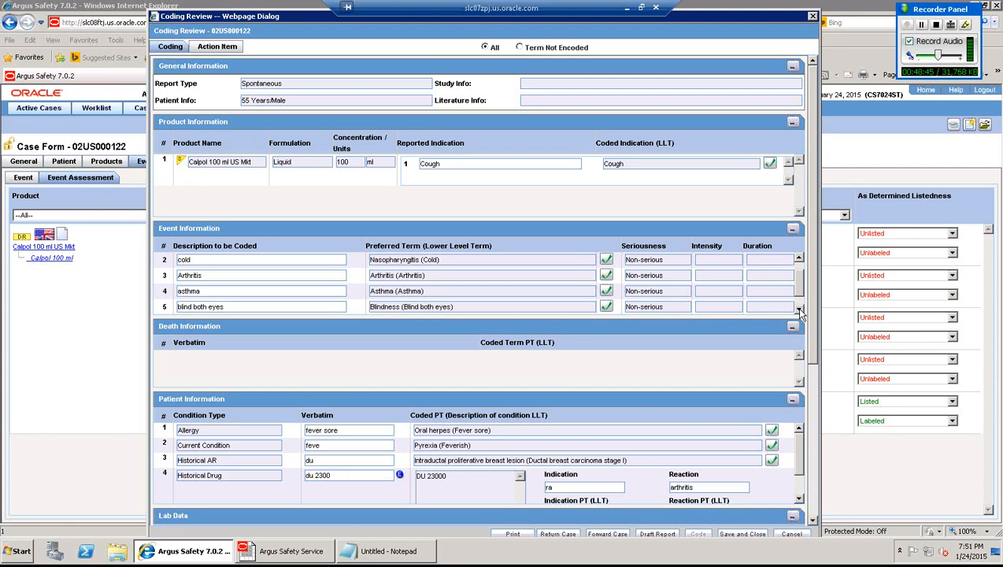
pyautogui.click(799, 309)
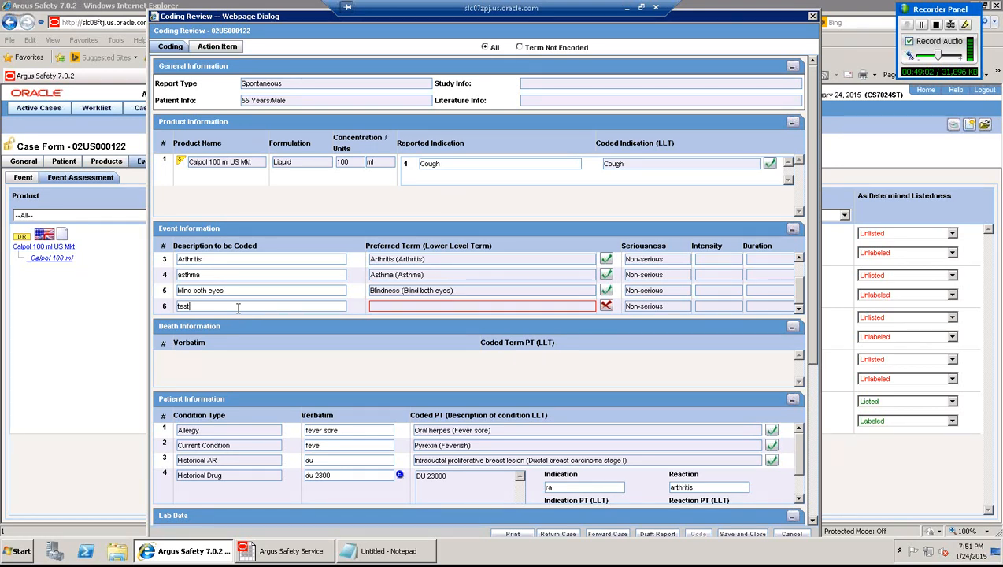
pyautogui.press('Tab')
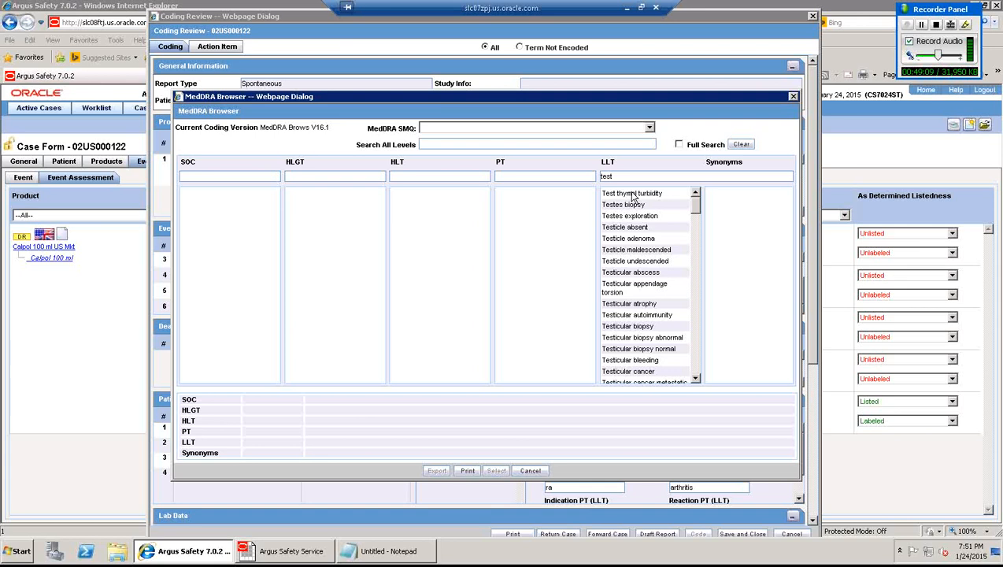
pyautogui.doubleClick(632, 194)
pyautogui.click(487, 400)
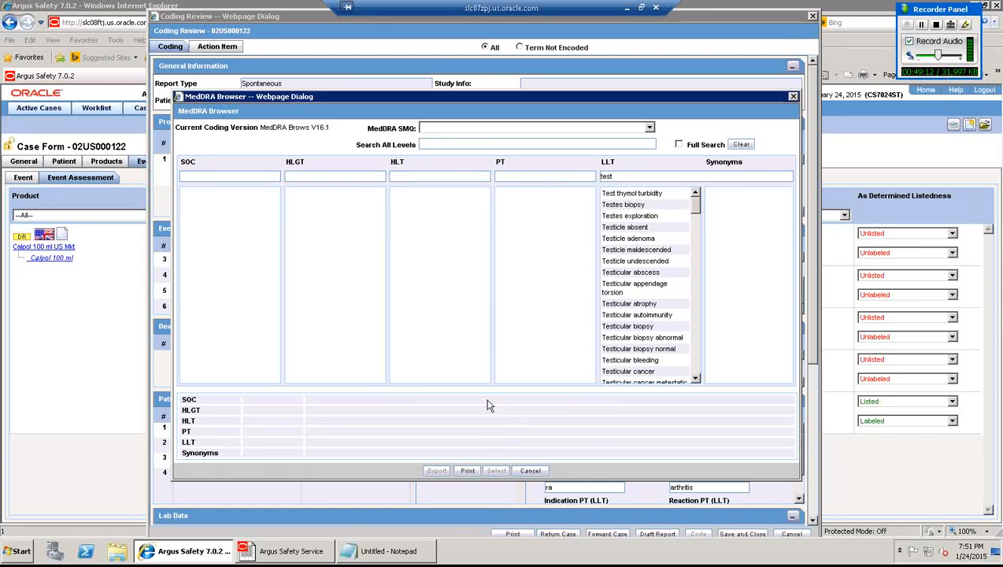
pyautogui.click(496, 470)
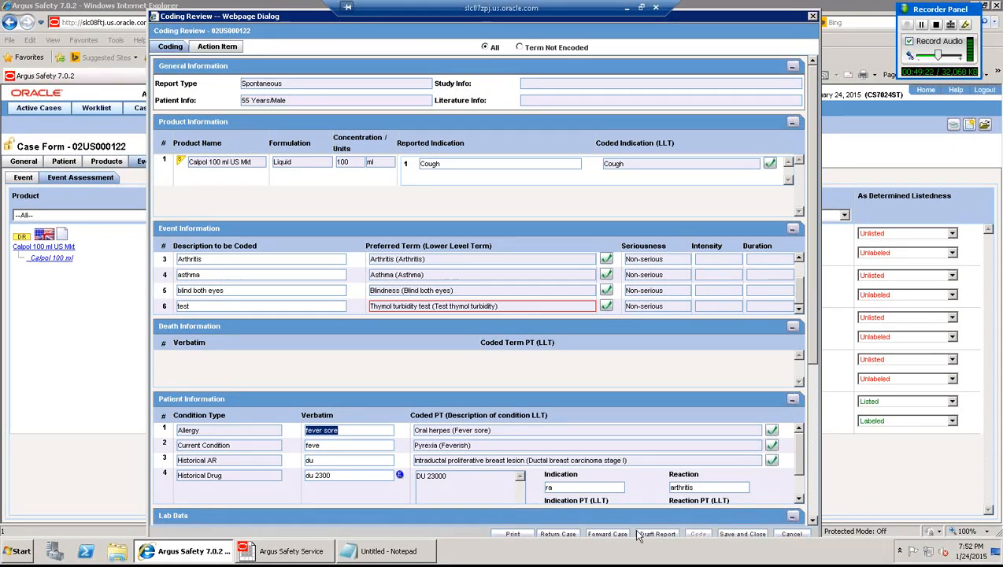
pyautogui.click(741, 537)
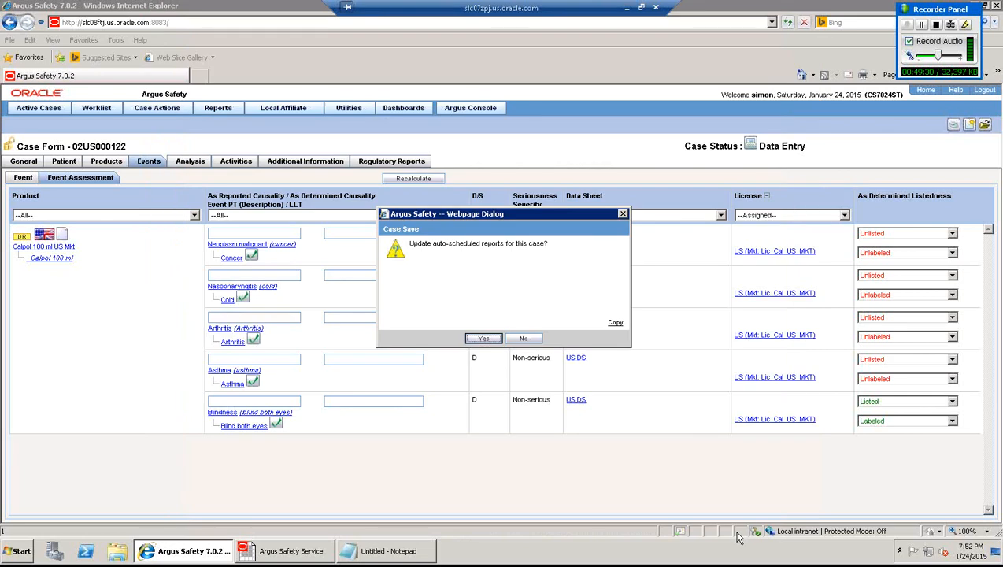
# - Save without updating auto-scheduled reports, then reopen the event details showing Thymol turbidity test
pyautogui.click(531, 340)
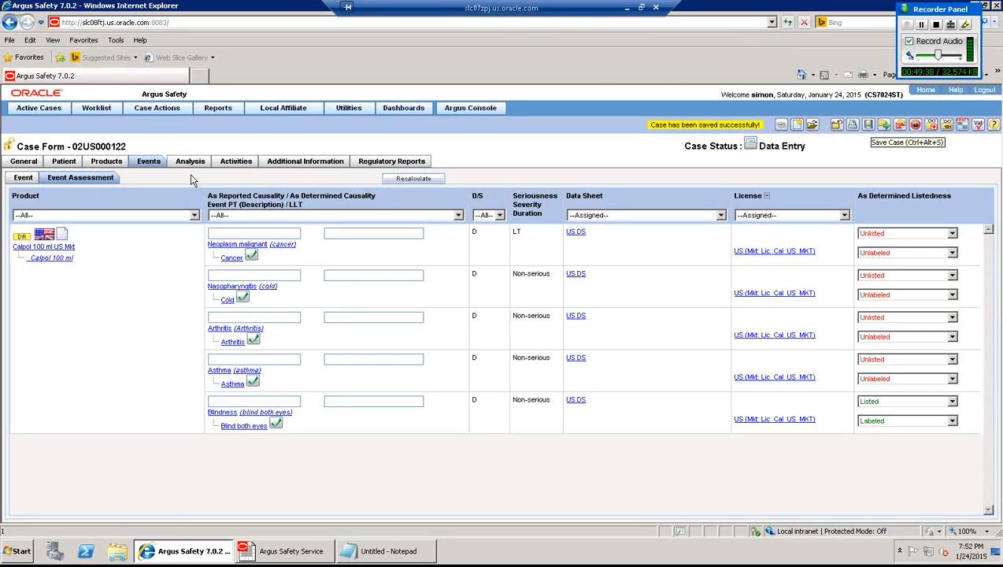
pyautogui.click(102, 161)
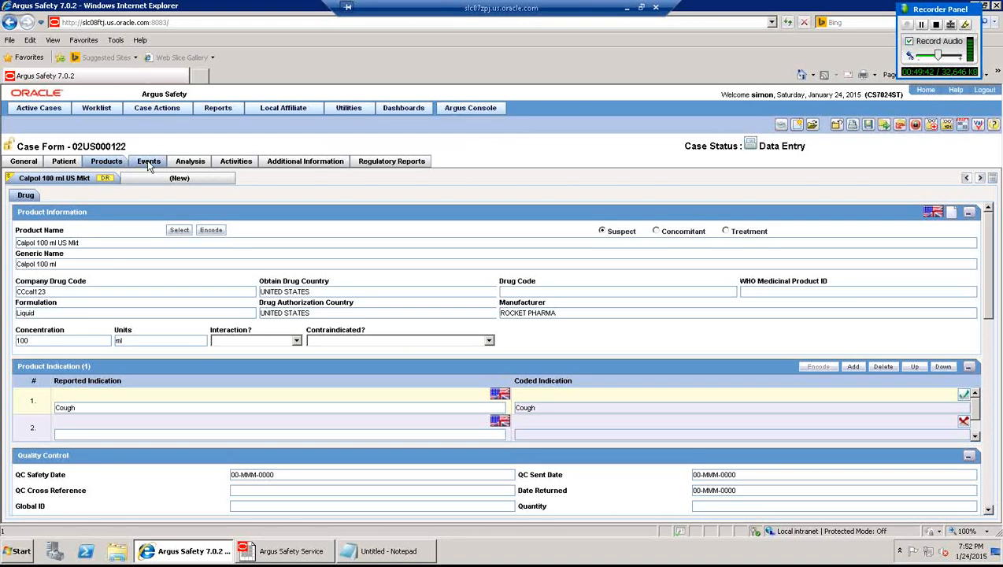
pyautogui.click(149, 162)
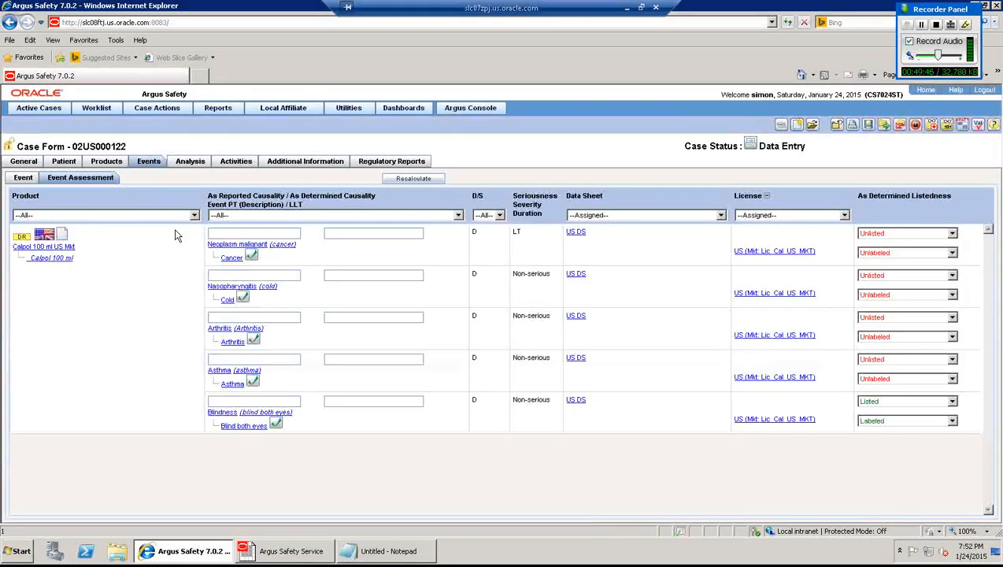
pyautogui.click(24, 178)
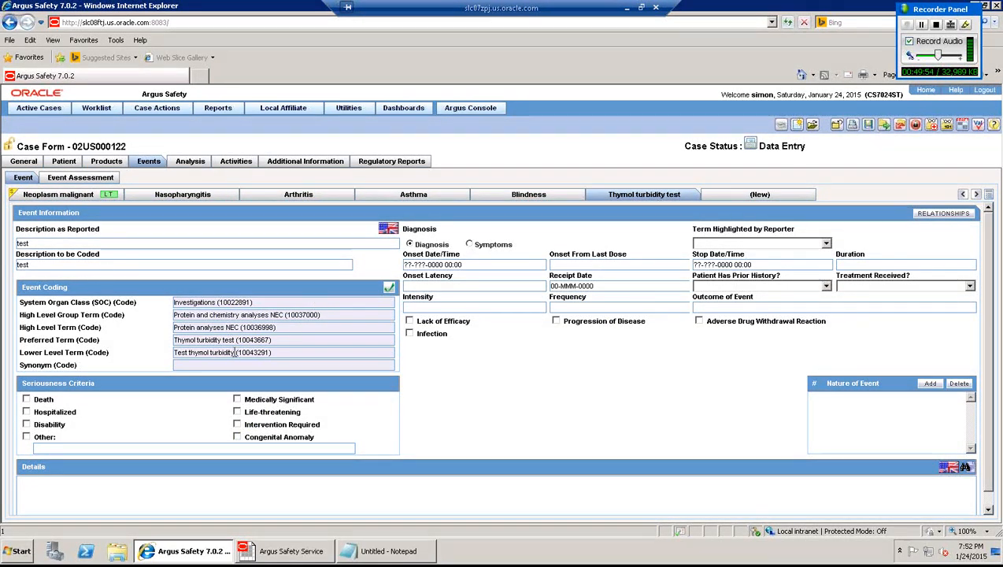
# - Replace the Description to be Coded with 'Test thymol turbidity' and re-encode the event
pyautogui.moveTo(234, 352); pyautogui.dragTo(162, 352)
pyautogui.hotkey('ctrl', 'c')
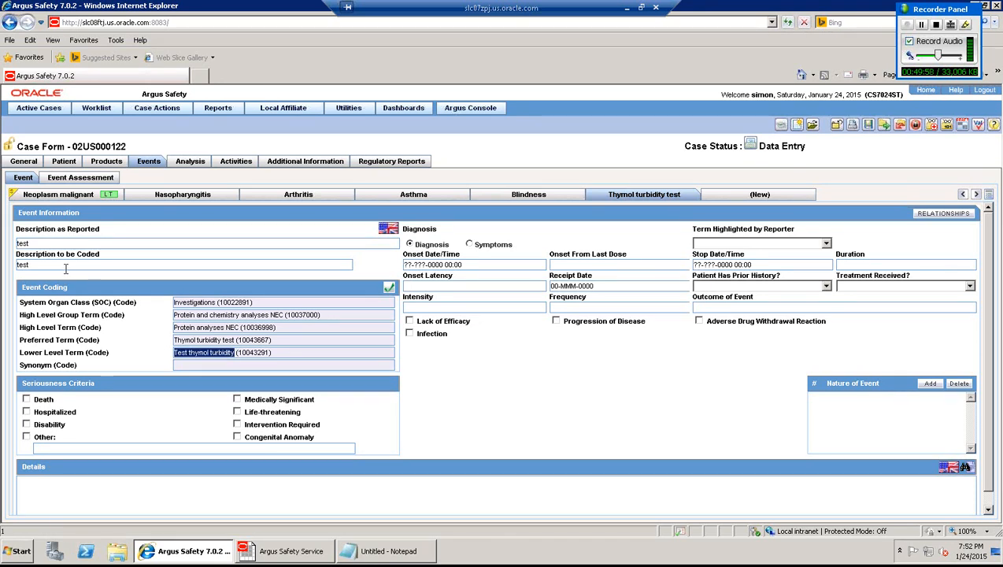
pyautogui.moveTo(31, 265); pyautogui.dragTo(2, 268)
pyautogui.hotkey('ctrl', 'v')
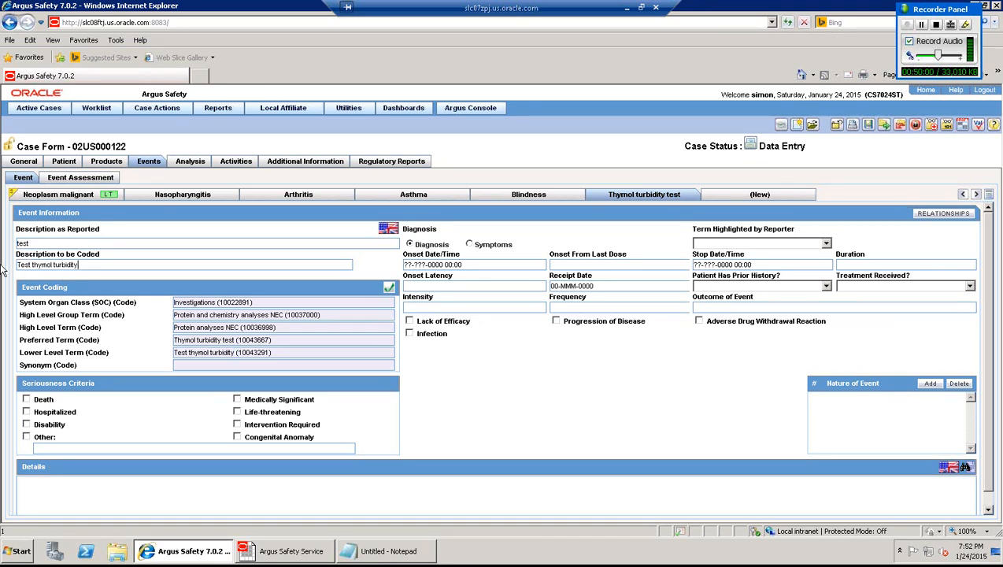
pyautogui.press('Tab')
# - Save the case without updating auto-scheduled reports and view Event Assessment listedness
pyautogui.click(869, 126)
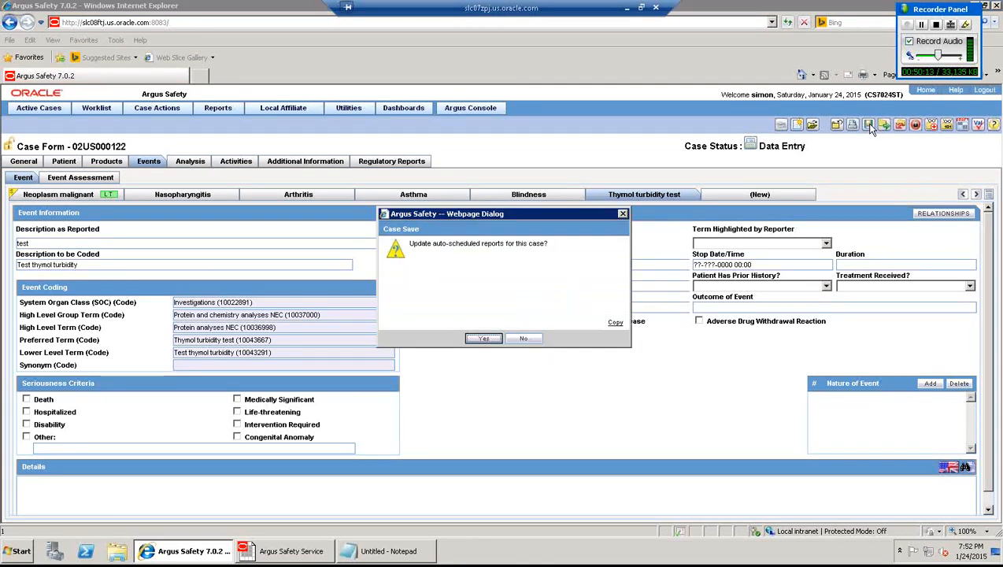
pyautogui.click(527, 339)
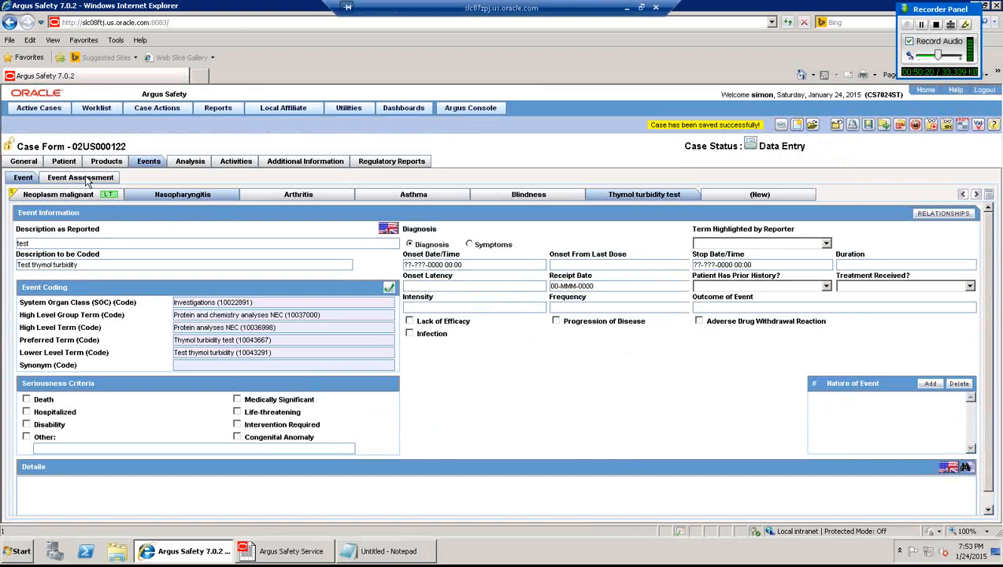
pyautogui.click(87, 178)
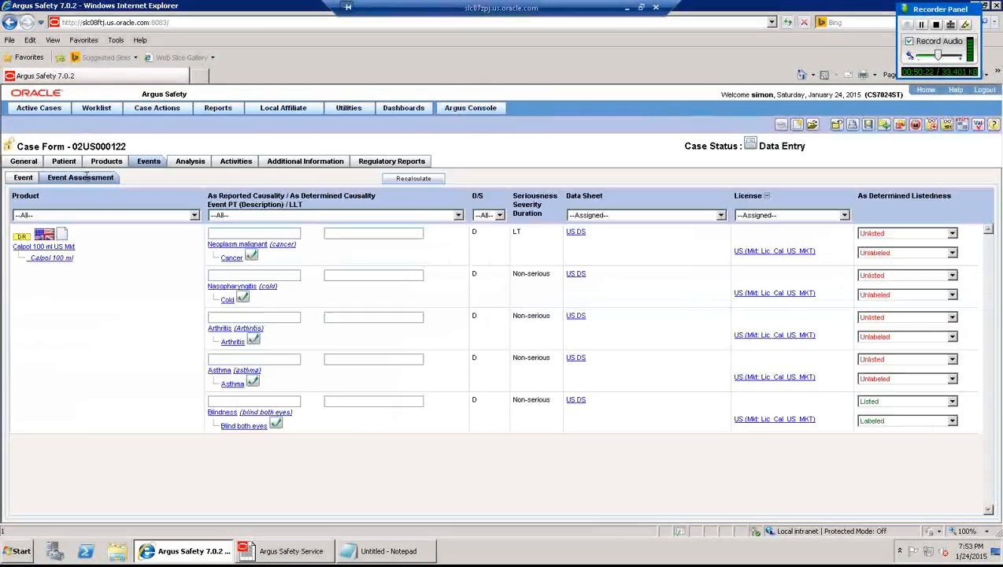
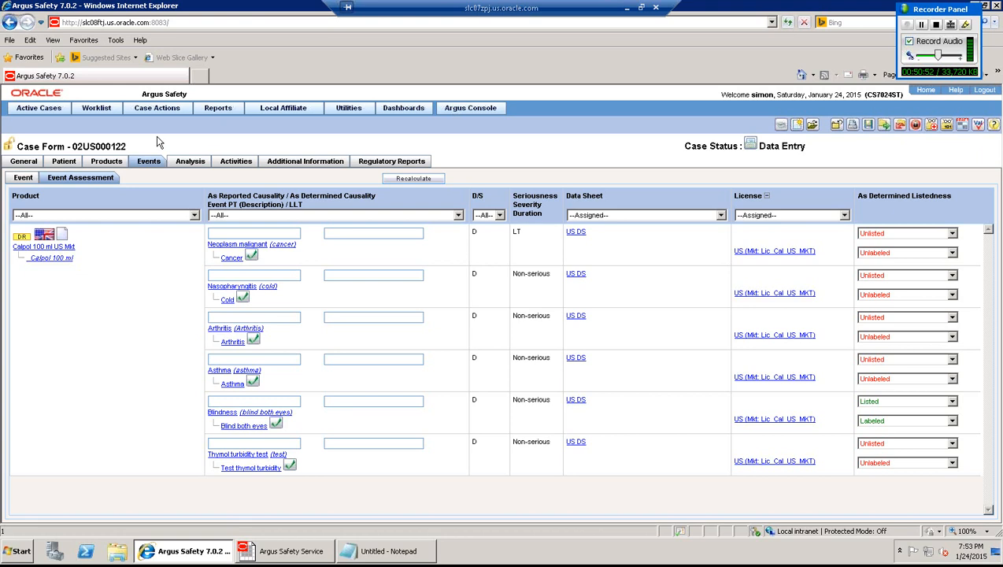
# - Send case 02US000122 to Coding Review without updating its auto-scheduled reports
pyautogui.click(152, 112)
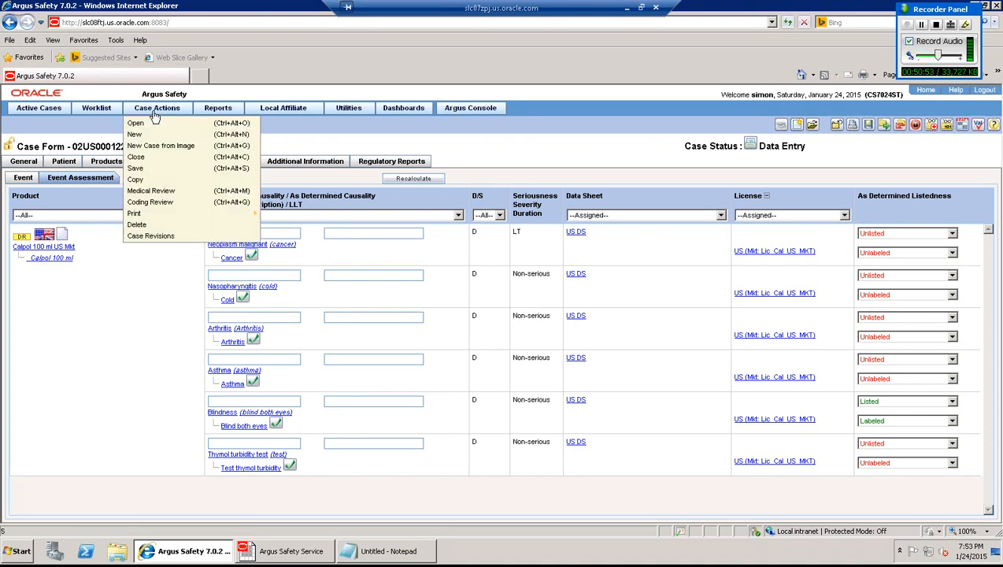
pyautogui.click(139, 202)
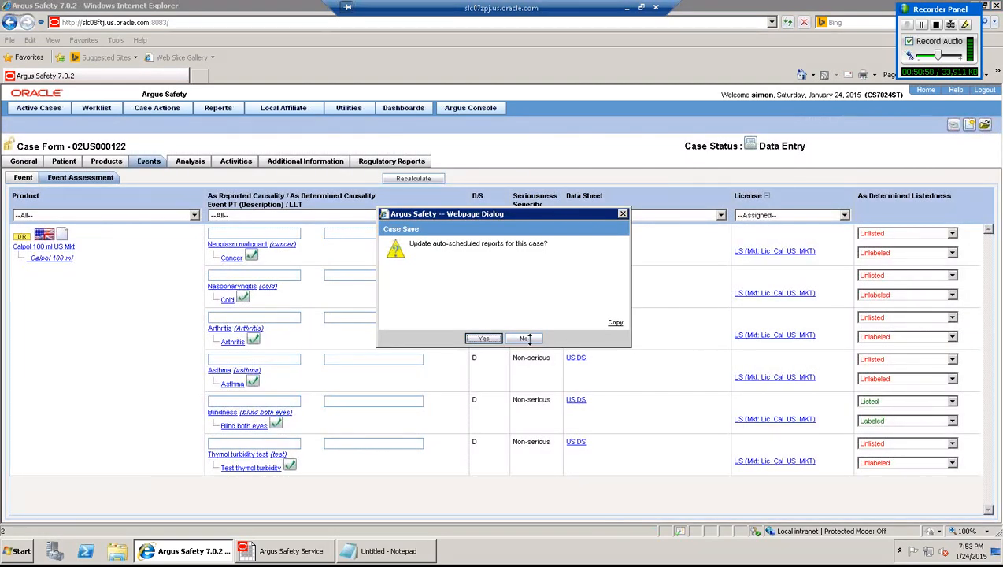
pyautogui.click(524, 338)
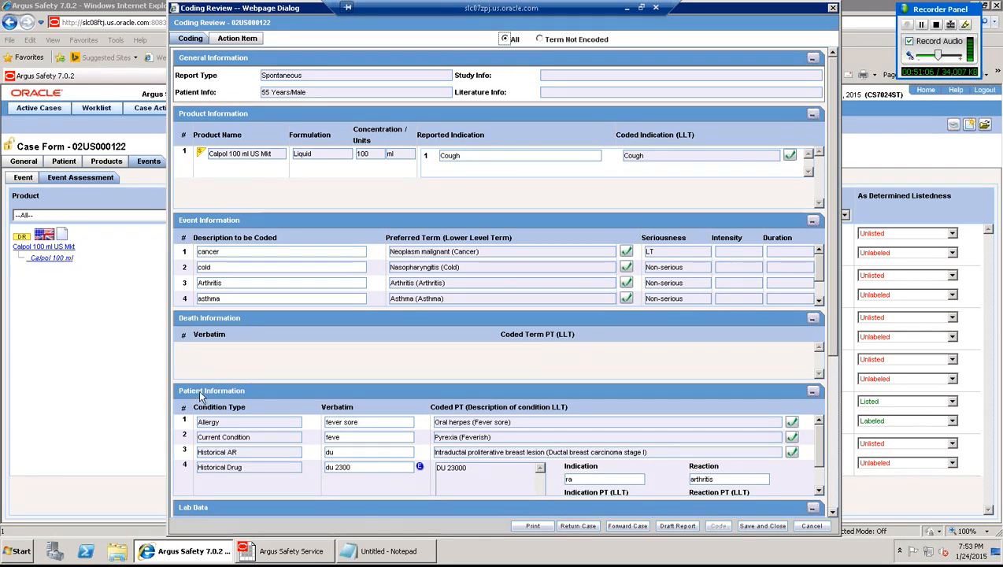
# - Review the case's Coding and Action Items tabs in the coding review
pyautogui.click(819, 493)
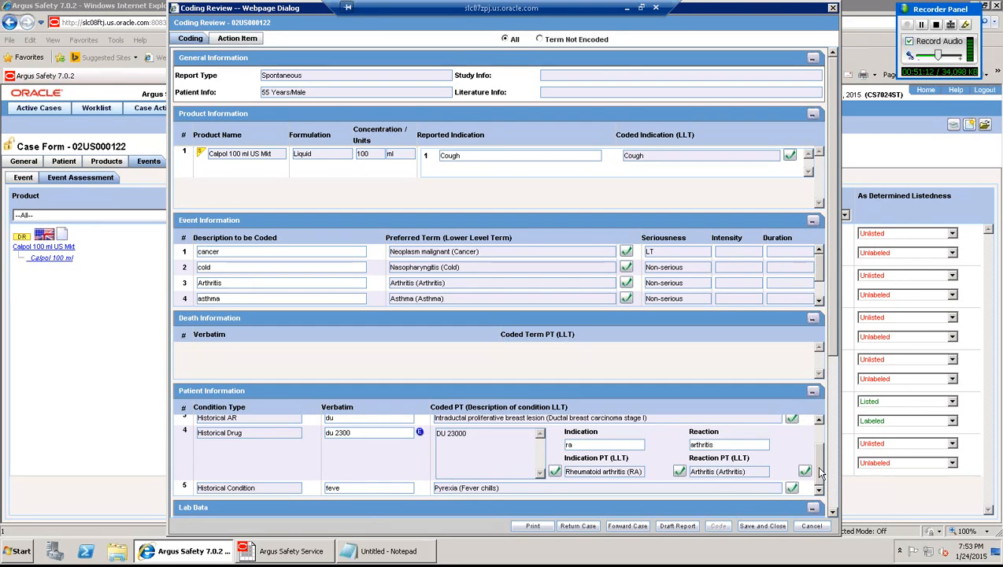
pyautogui.scroll(1, 819, 454)
pyautogui.scroll(1, 818, 454)
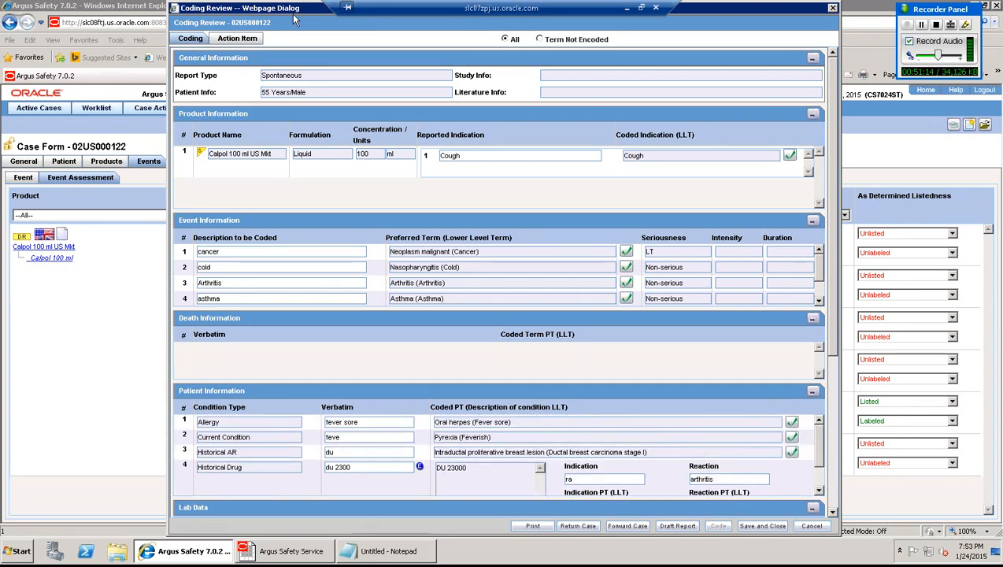
pyautogui.click(250, 40)
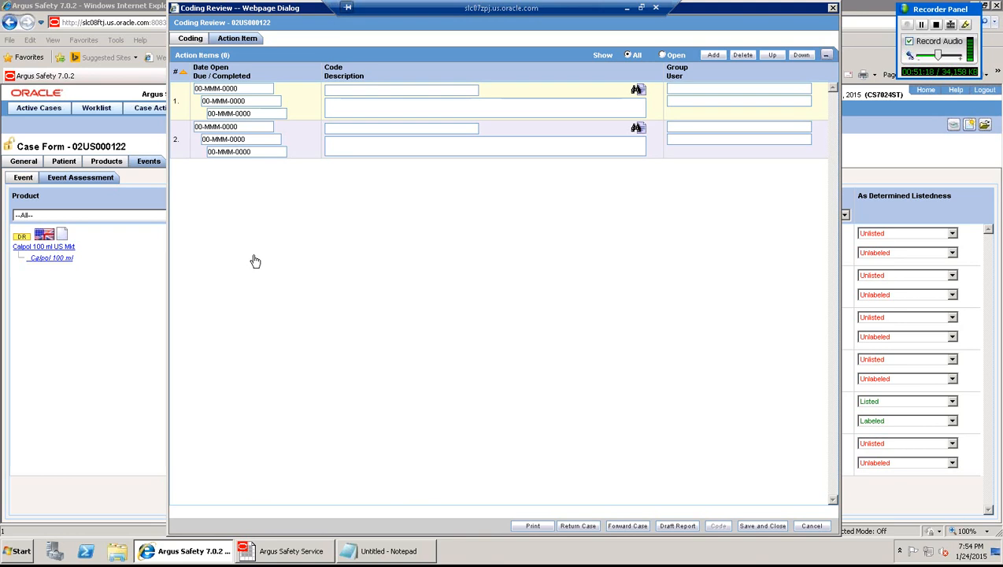
pyautogui.click(199, 43)
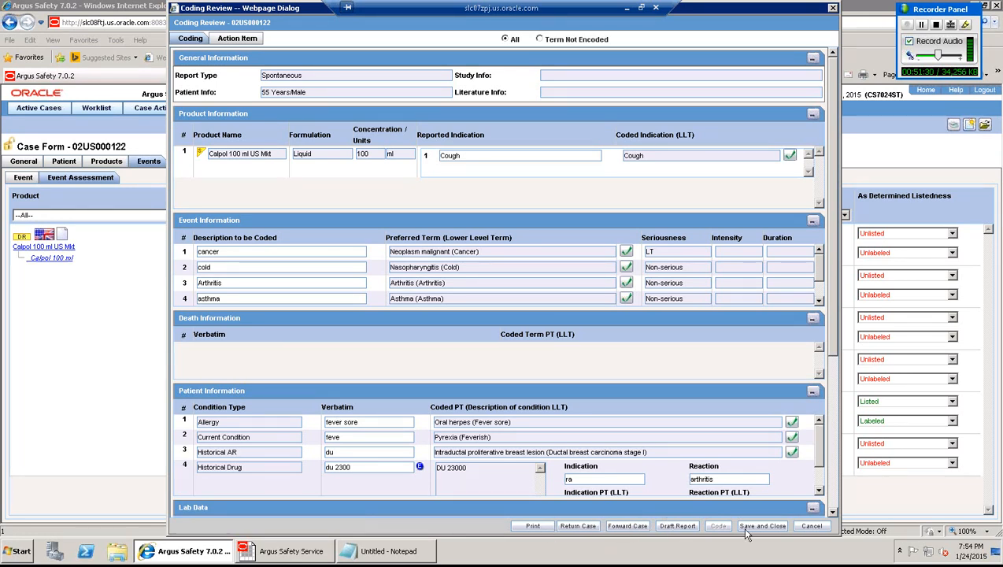
# - Forward case 02US000122 without updating auto-scheduled reports, then open the Local Labeling worklist
pyautogui.click(628, 527)
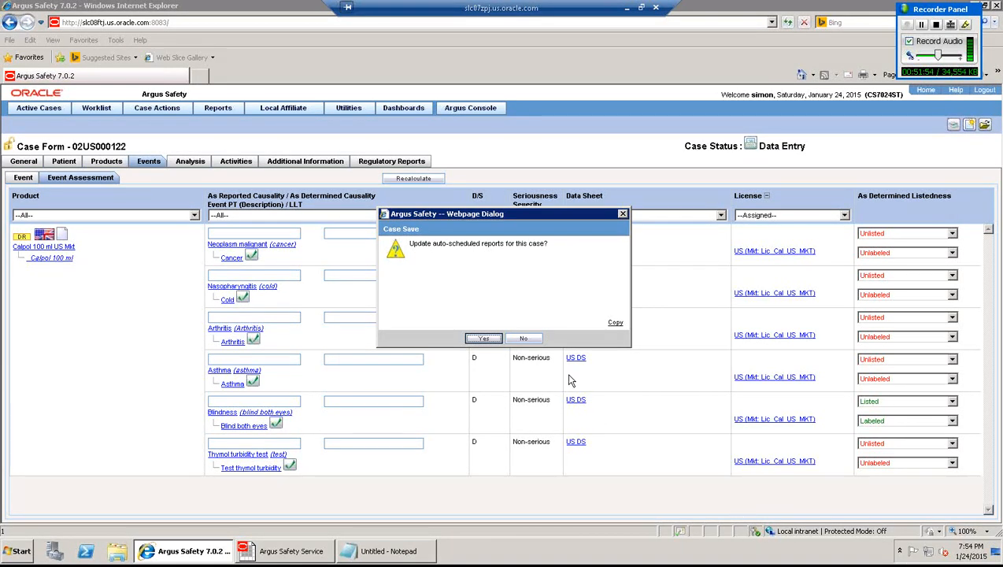
pyautogui.click(532, 341)
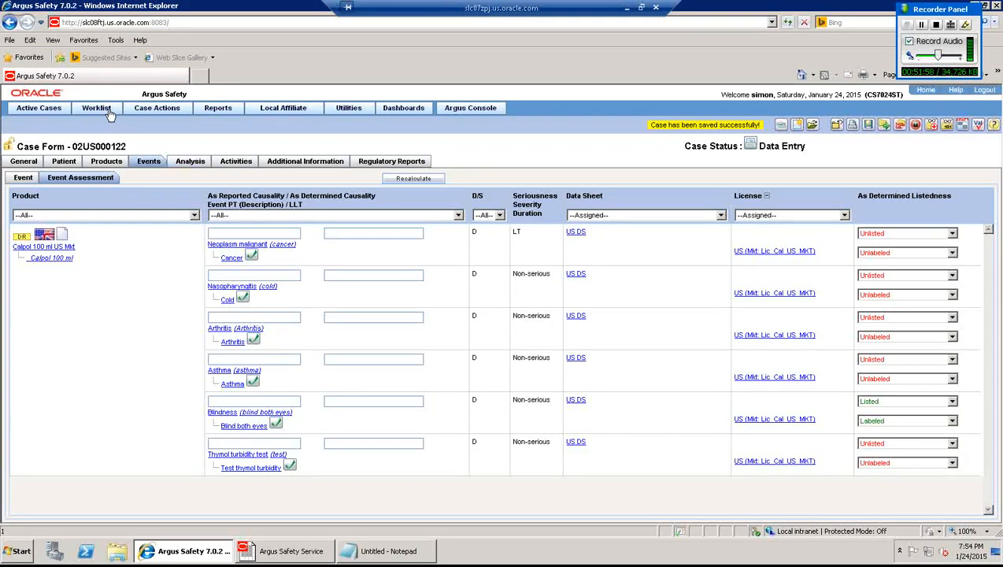
pyautogui.moveTo(109, 113)
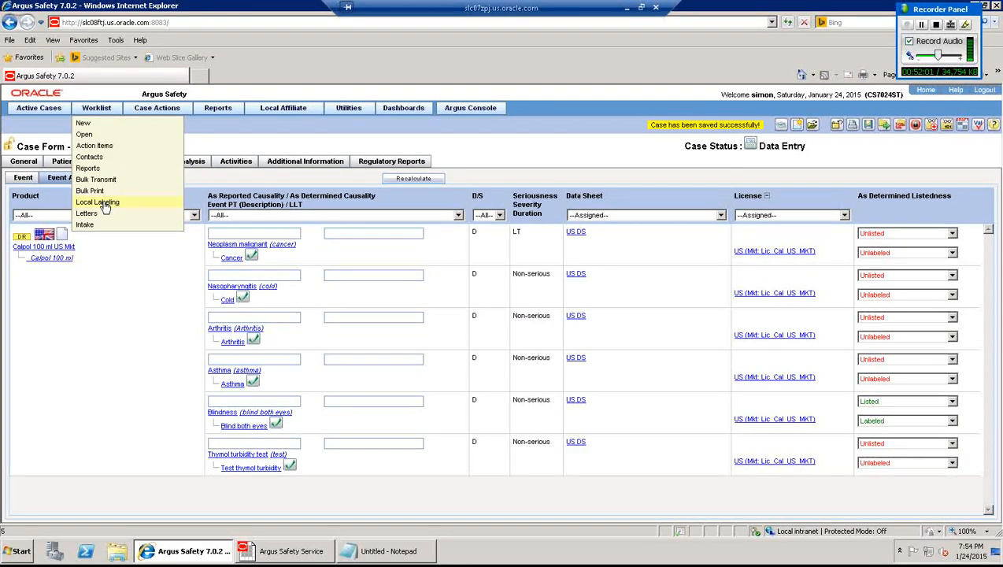
pyautogui.click(106, 205)
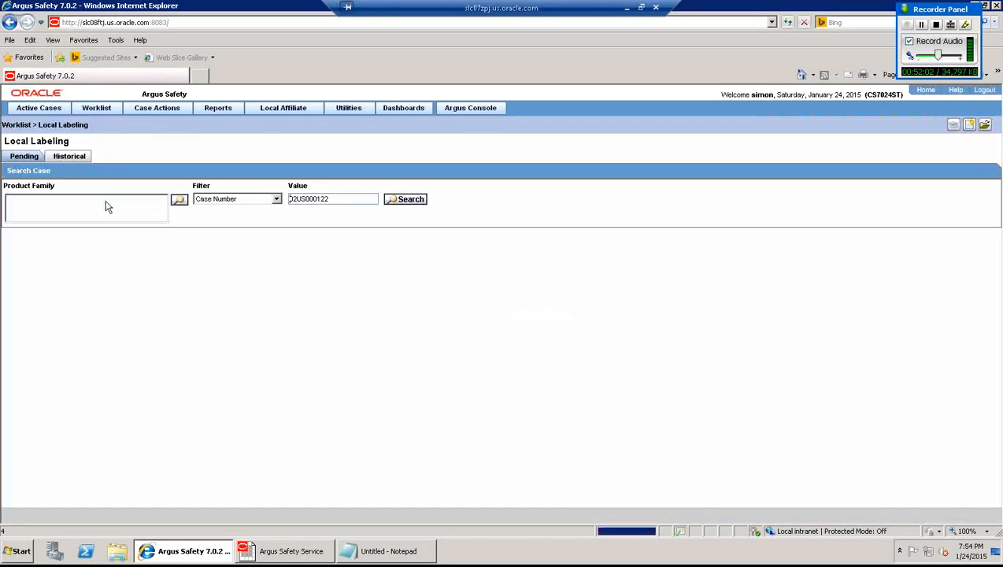
# - Clear the case-number filter and search again to list all 36 pending Local Labeling cases
pyautogui.click(410, 201)
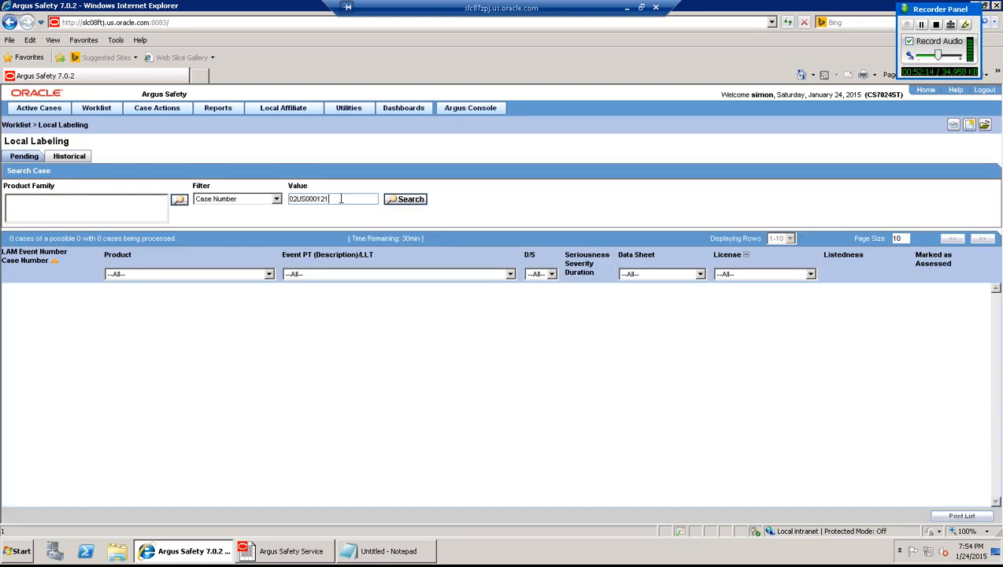
pyautogui.doubleClick(341, 198)
pyautogui.press('Delete')
pyautogui.click(399, 201)
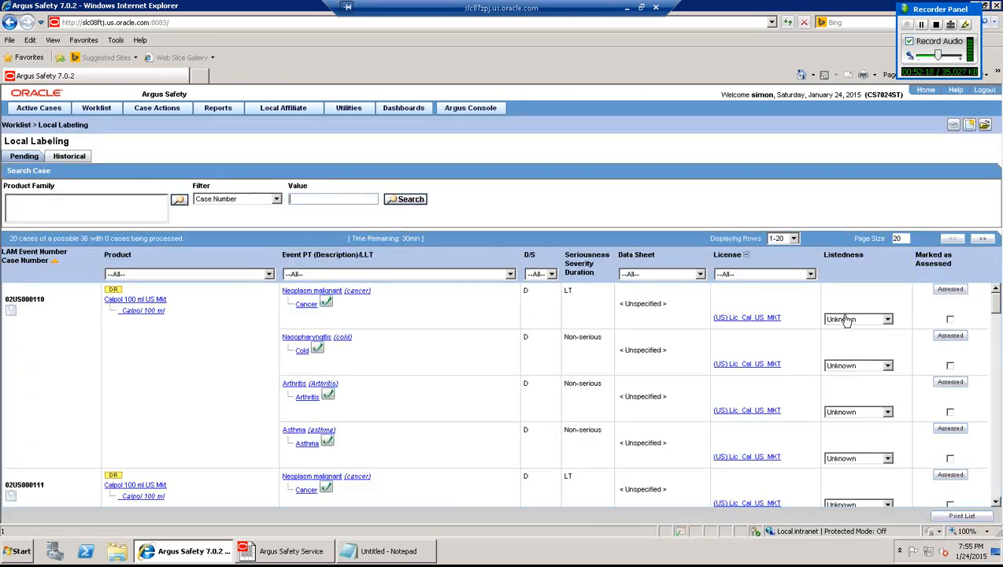
pyautogui.scroll(-1, 997, 312)
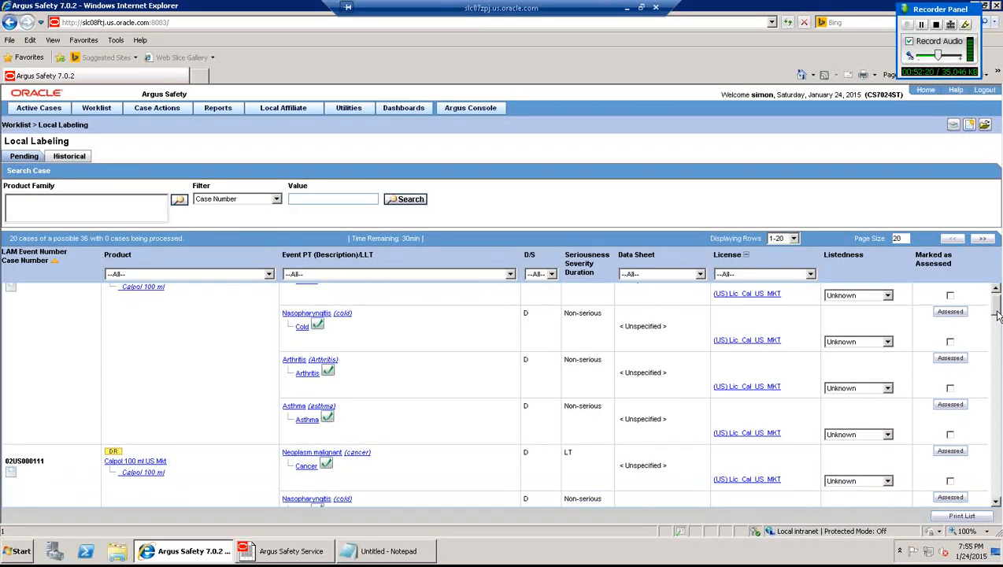
pyautogui.scroll(-10, 996, 373)
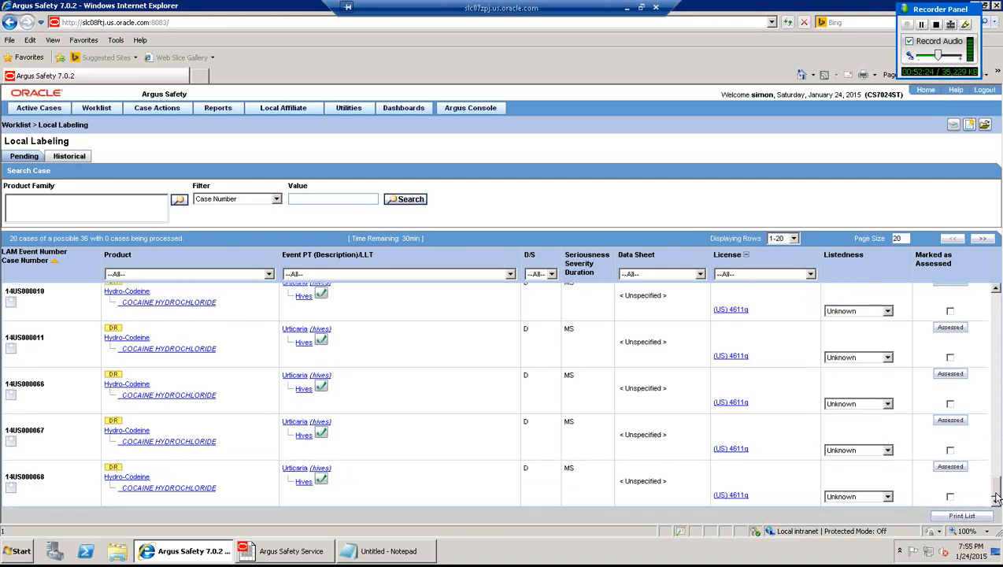
pyautogui.moveTo(996, 496); pyautogui.dragTo(992, 336)
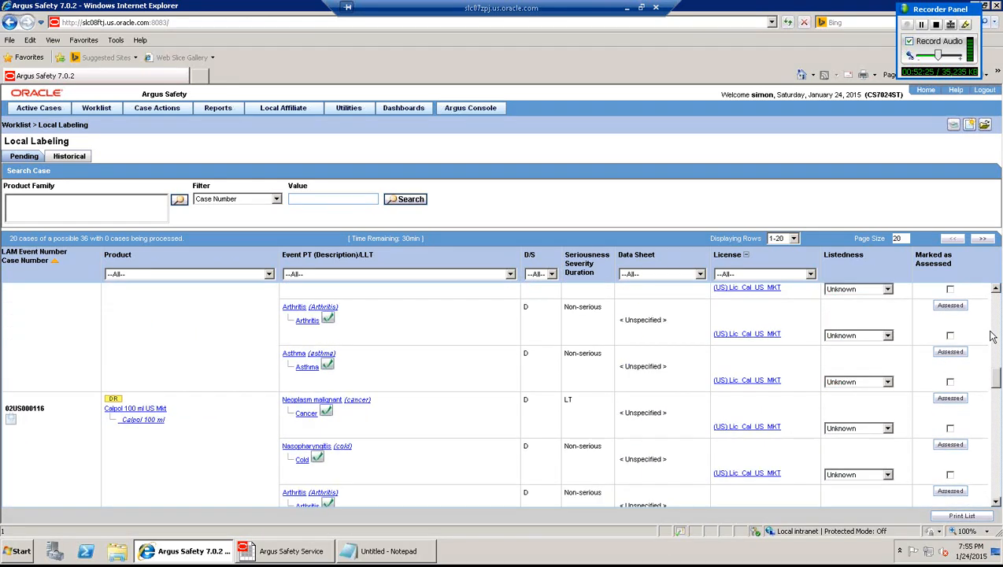
pyautogui.scroll(2, 992, 334)
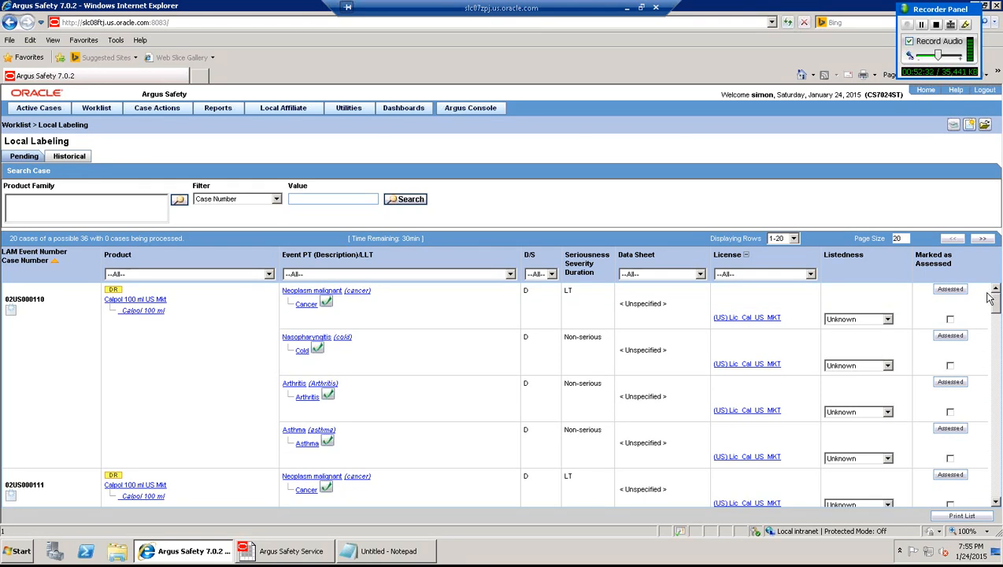
# - Mark case 02US000110's first event as Labeled and assessed, then process the labeling records
pyautogui.click(887, 319)
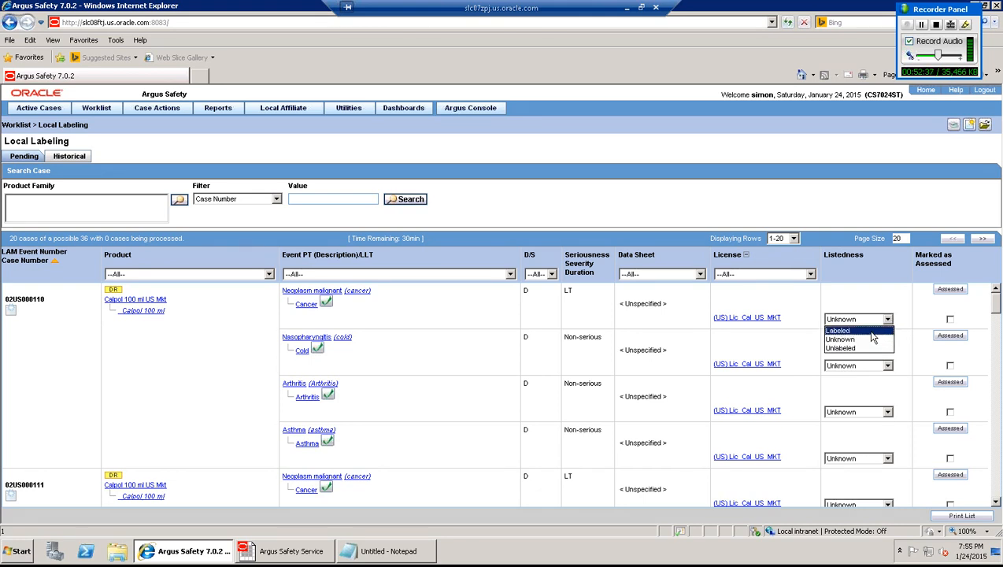
pyautogui.click(870, 332)
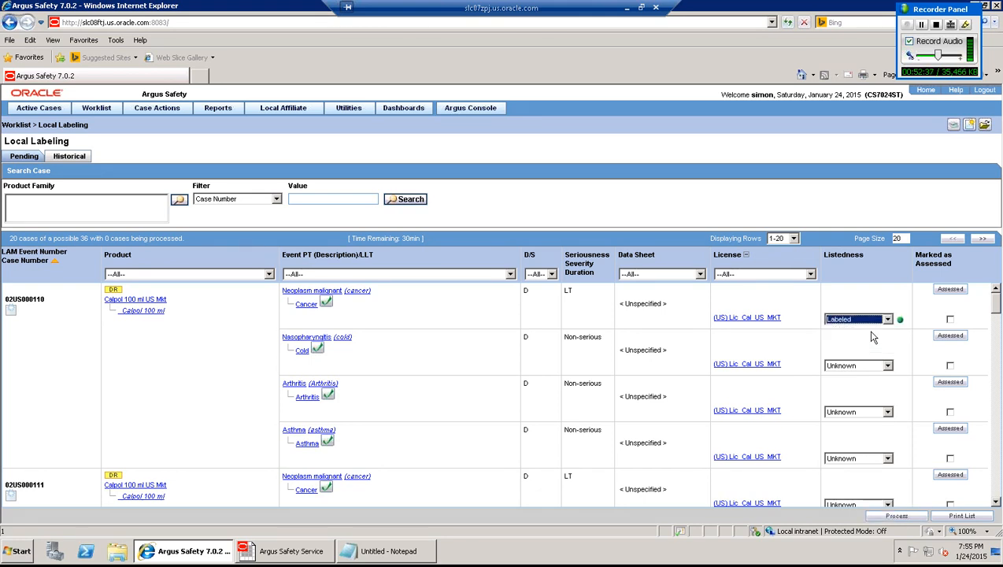
pyautogui.click(951, 324)
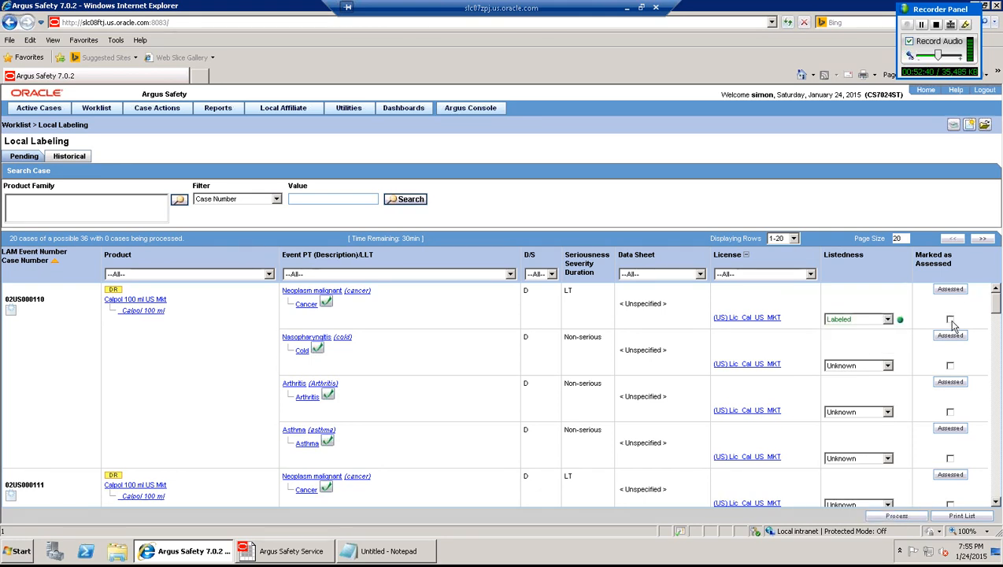
pyautogui.click(957, 293)
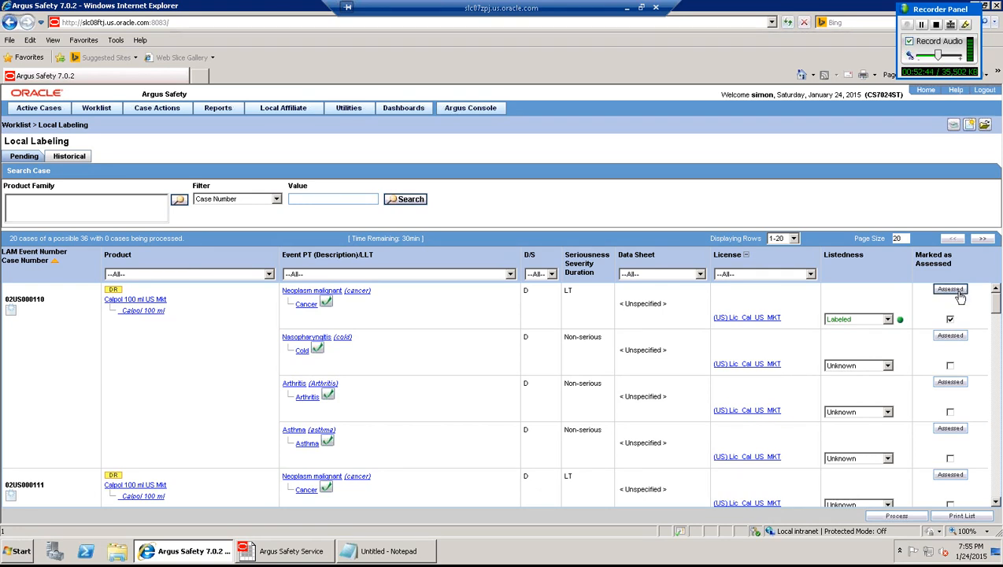
pyautogui.click(895, 516)
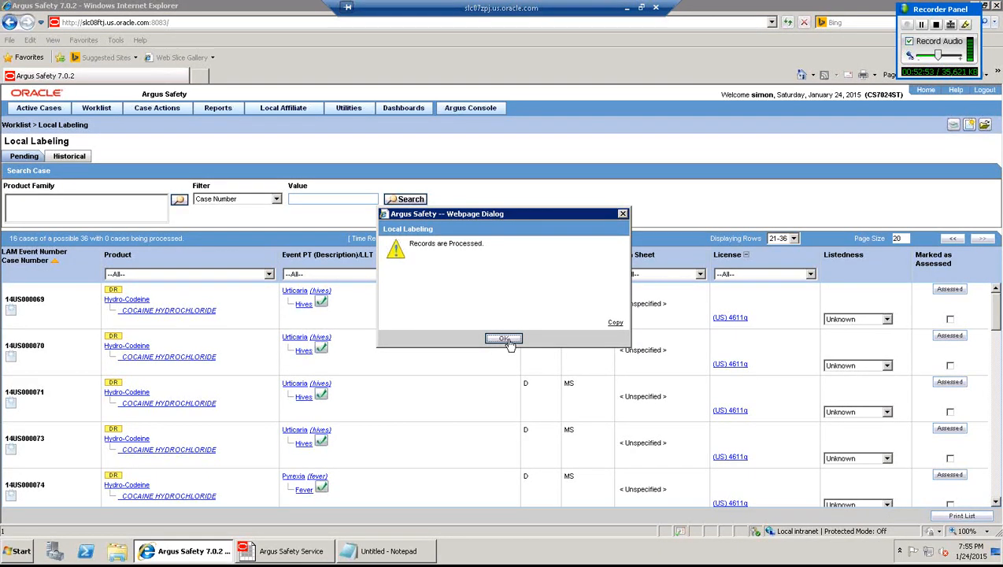
pyautogui.click(504, 339)
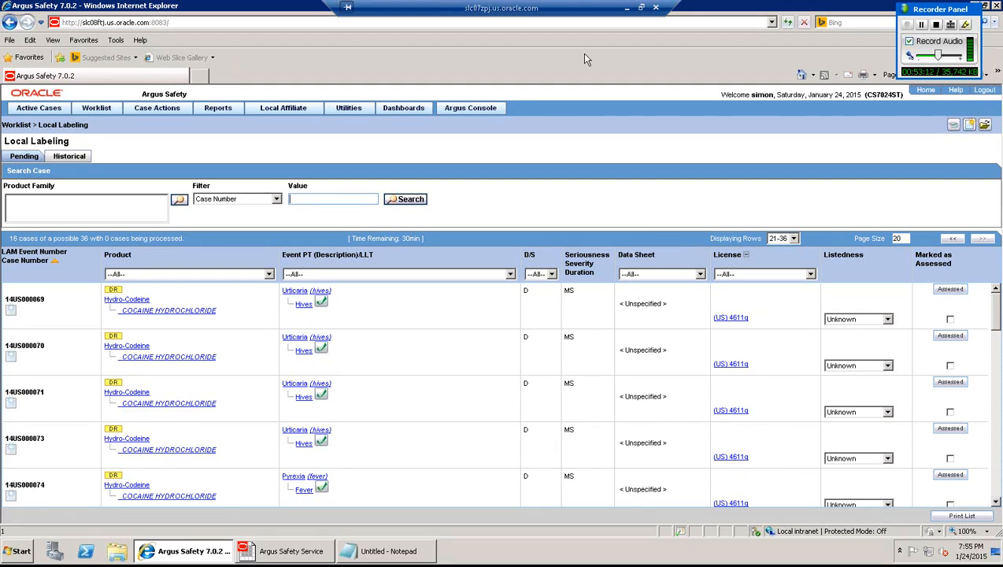
pyautogui.click(478, 112)
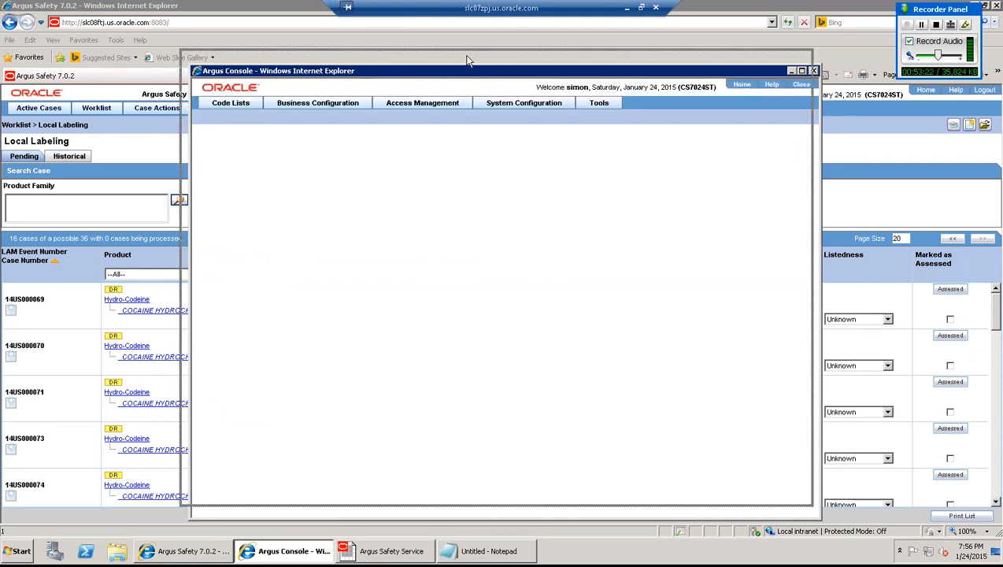
pyautogui.click(61, 223)
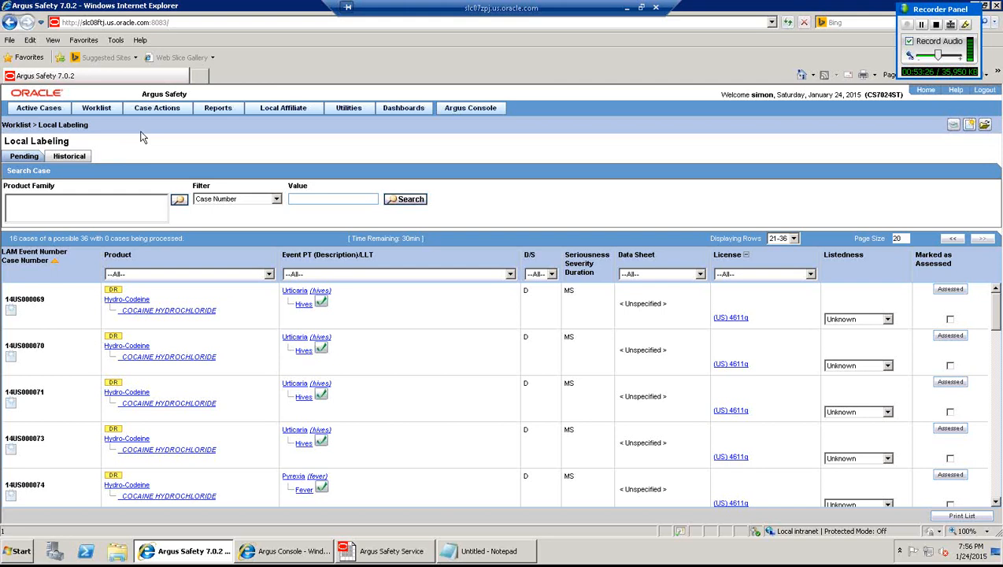
pyautogui.moveTo(99, 108)
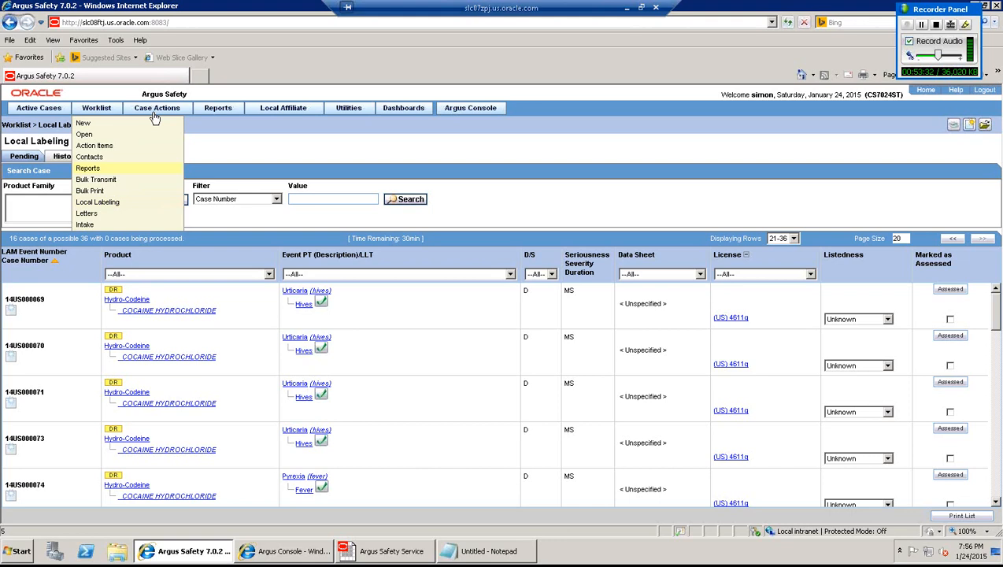
pyautogui.moveTo(157, 111)
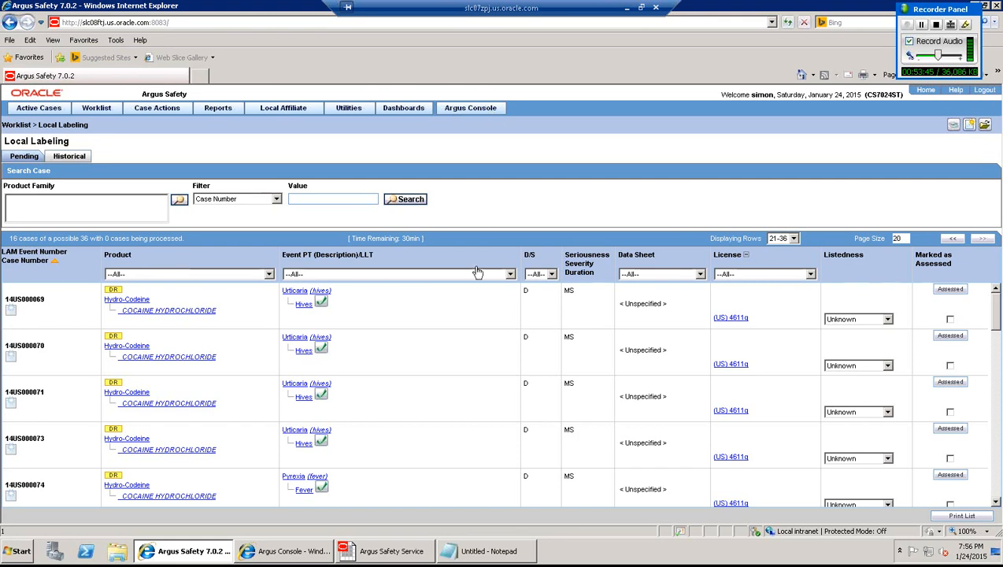
pyautogui.click(315, 552)
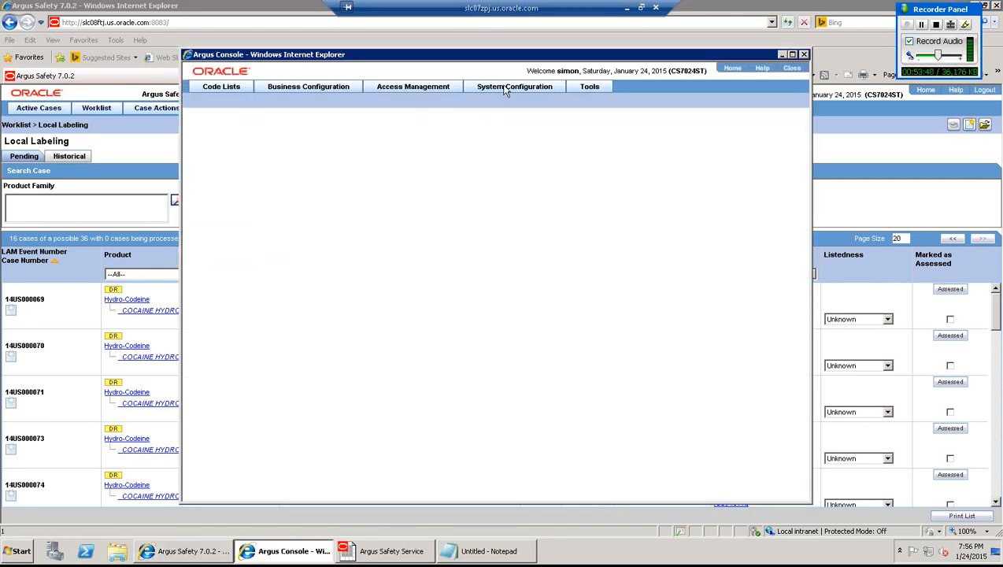
pyautogui.click(505, 88)
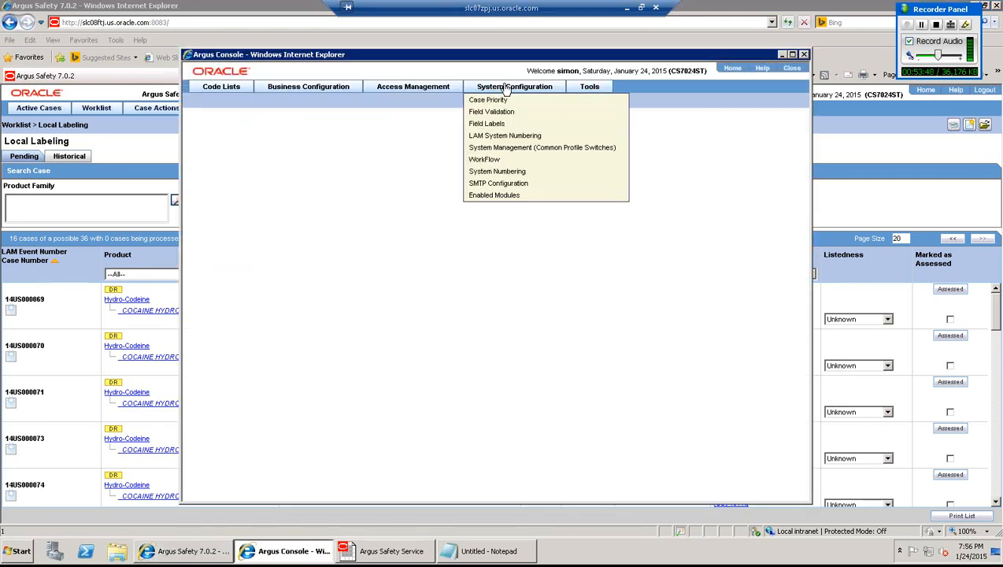
pyautogui.click(502, 150)
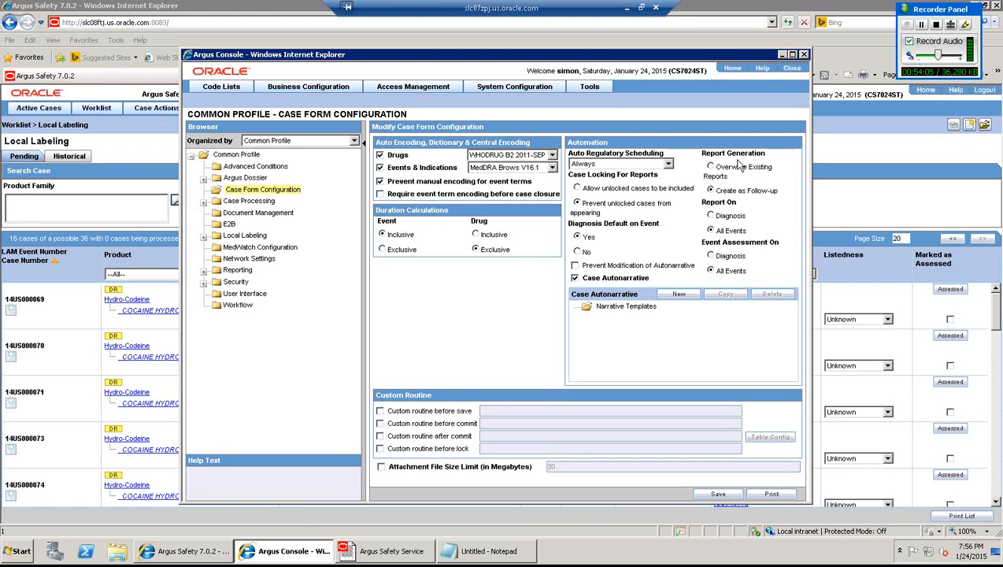
pyautogui.click(787, 73)
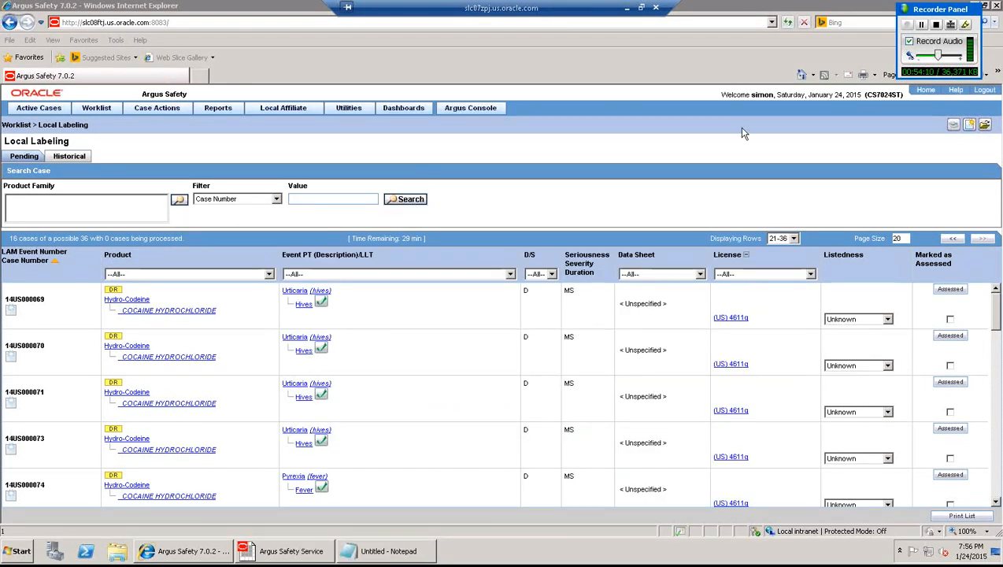
# - Open case 02US000122 from Last Accessed Cases and start saving it
pyautogui.moveTo(53, 109)
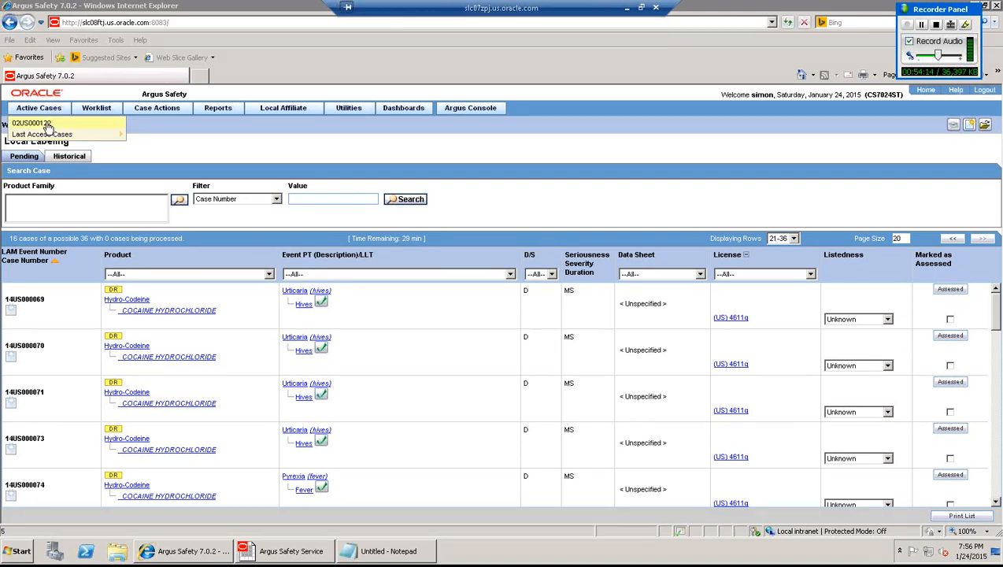
pyautogui.click(47, 124)
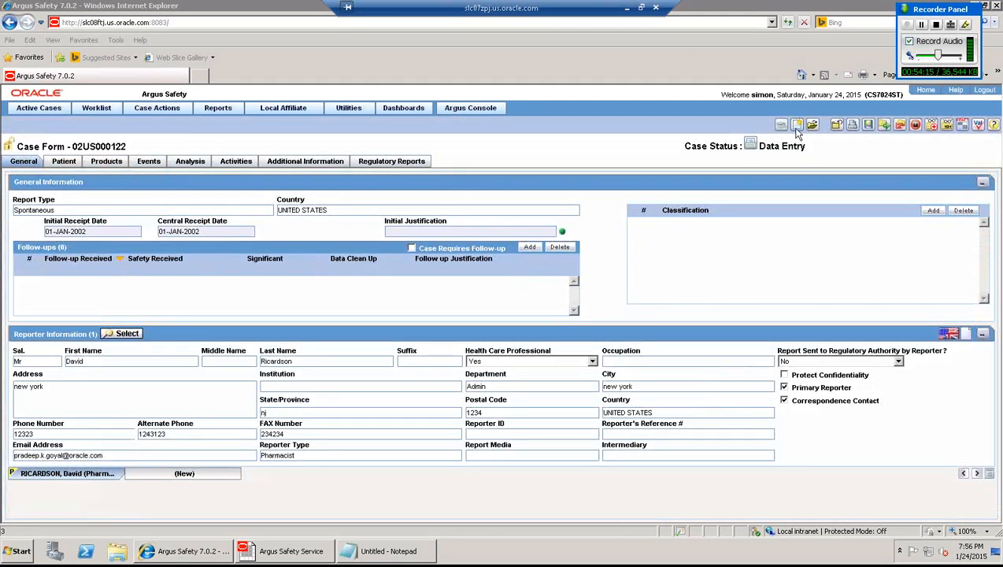
pyautogui.click(836, 125)
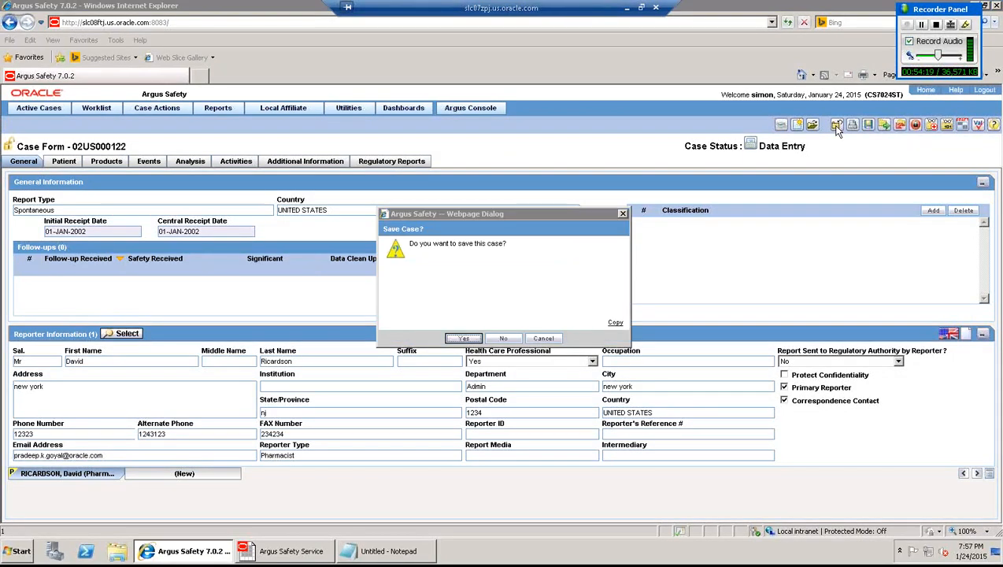
# - Confirm saving case 02US000122 with its auto-scheduled reports updated, and acknowledge the success message
pyautogui.click(468, 339)
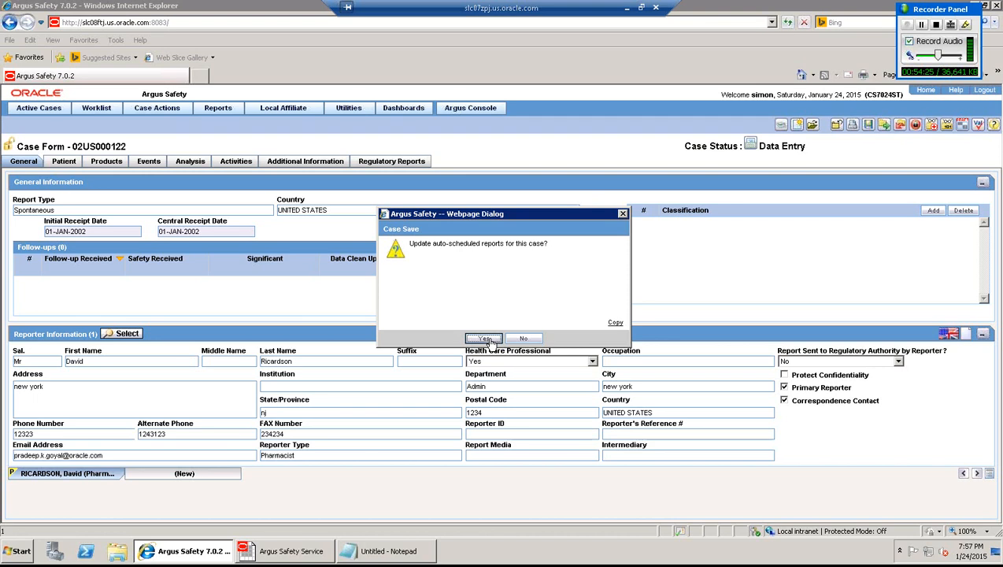
pyautogui.click(488, 340)
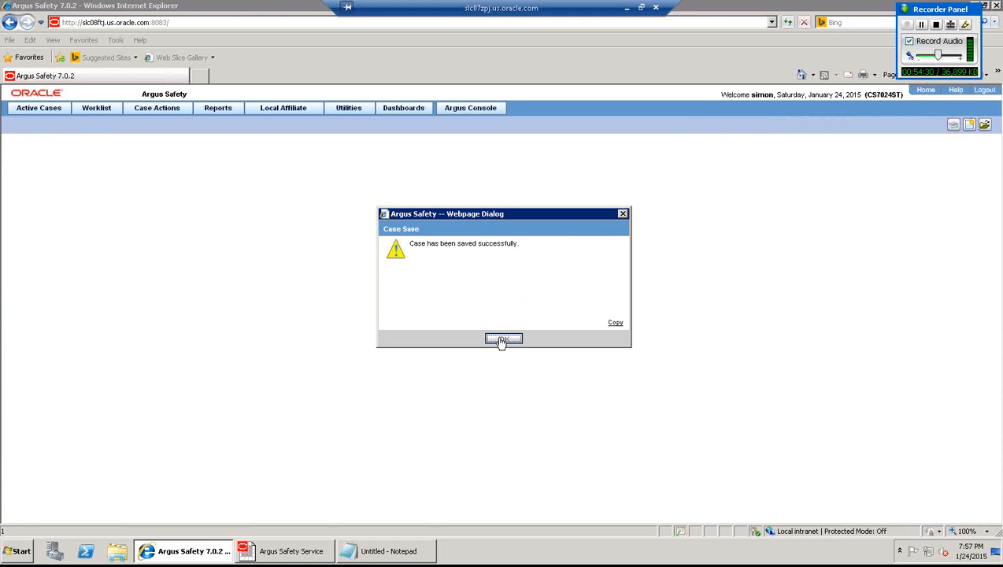
pyautogui.click(500, 342)
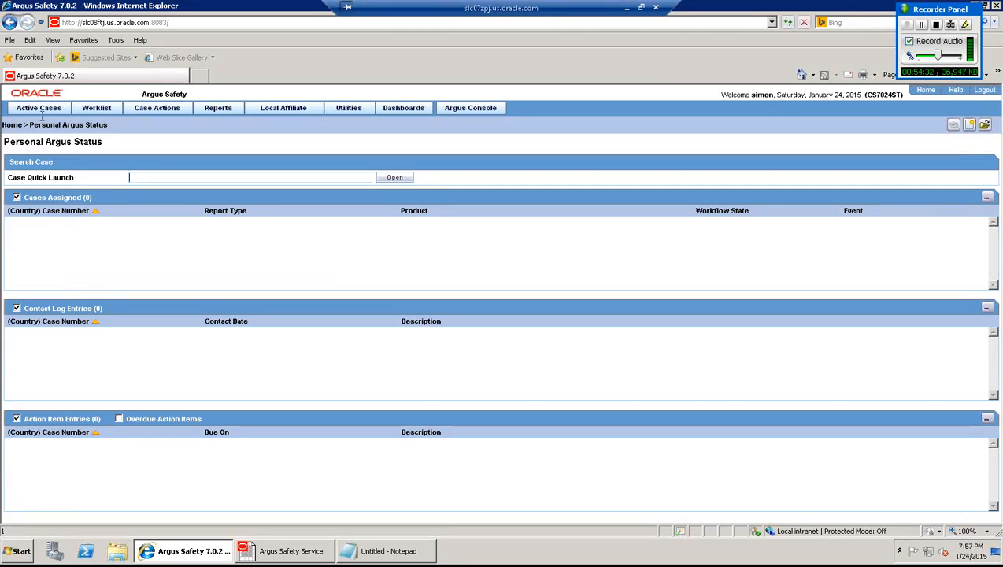
pyautogui.moveTo(36, 112)
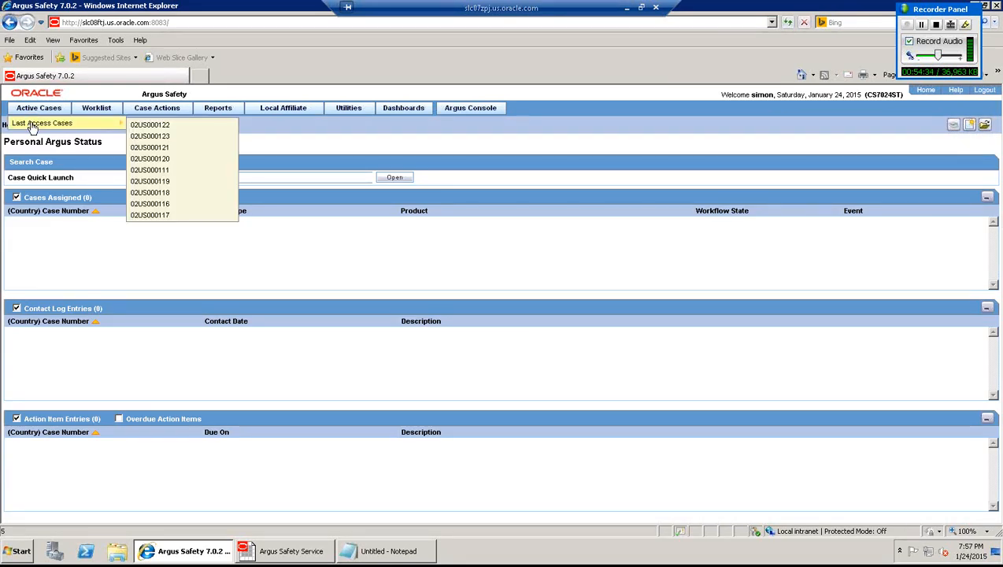
# - Open case 02US000111 and copy it with all sections selected into a new case
pyautogui.click(164, 171)
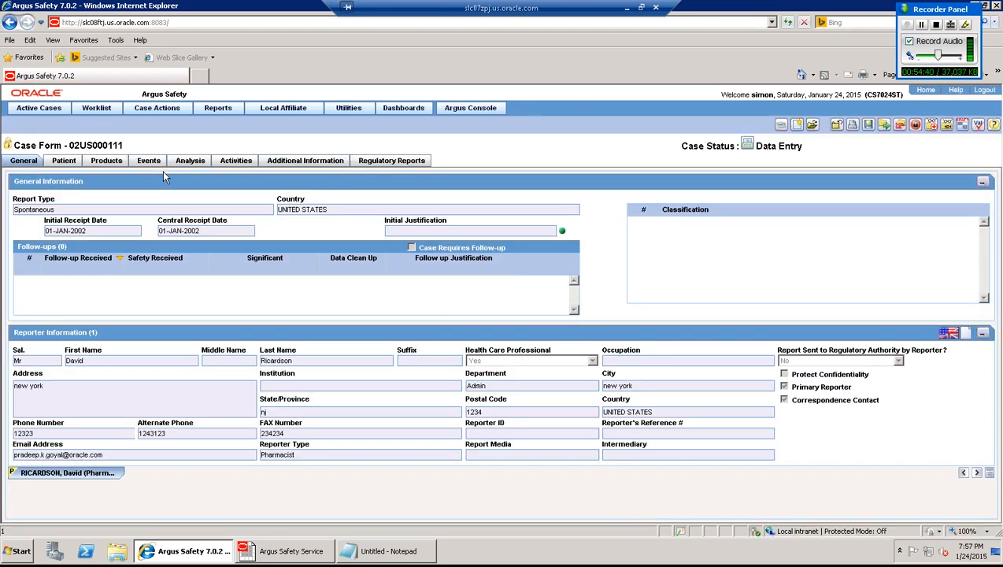
pyautogui.click(154, 110)
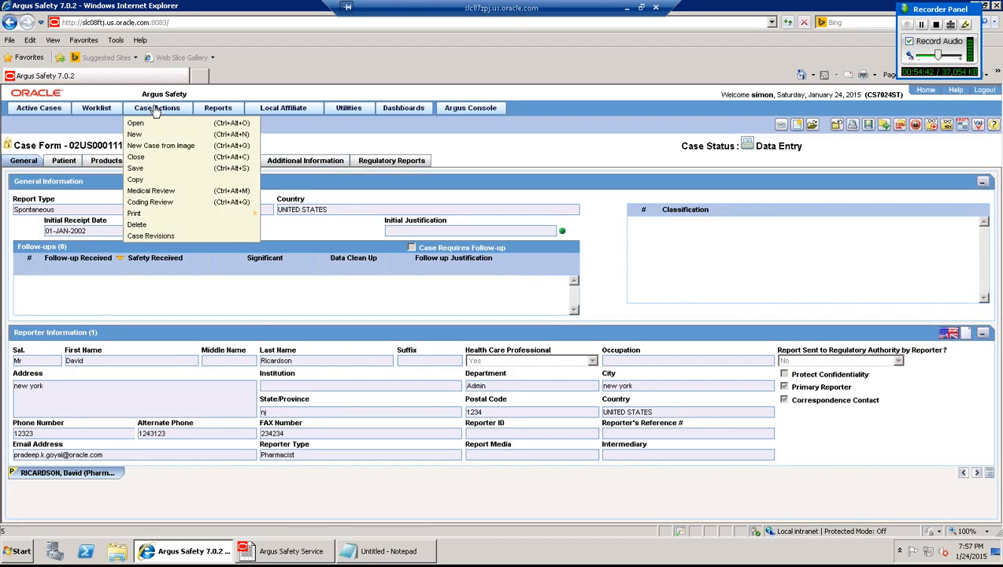
pyautogui.click(142, 183)
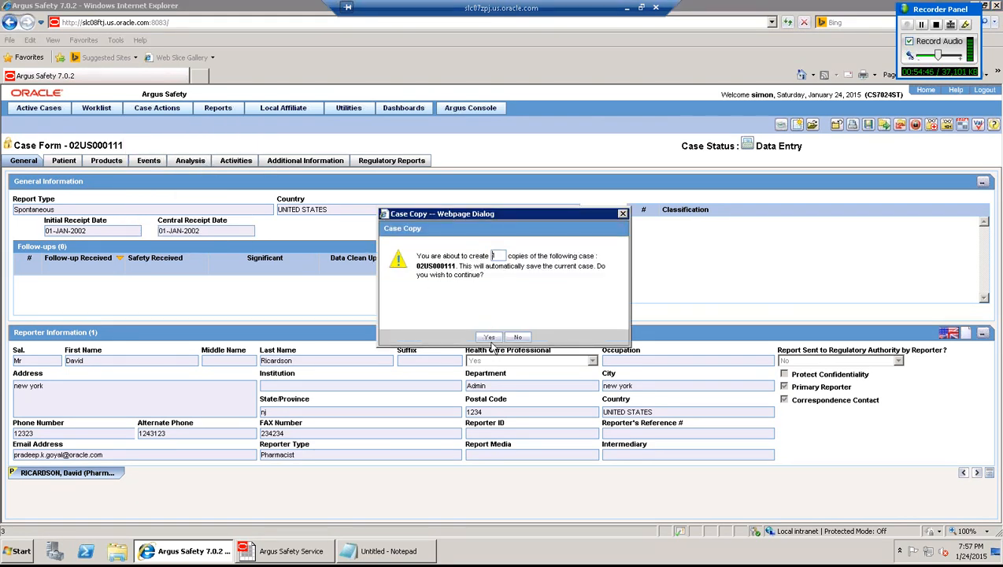
pyautogui.click(490, 339)
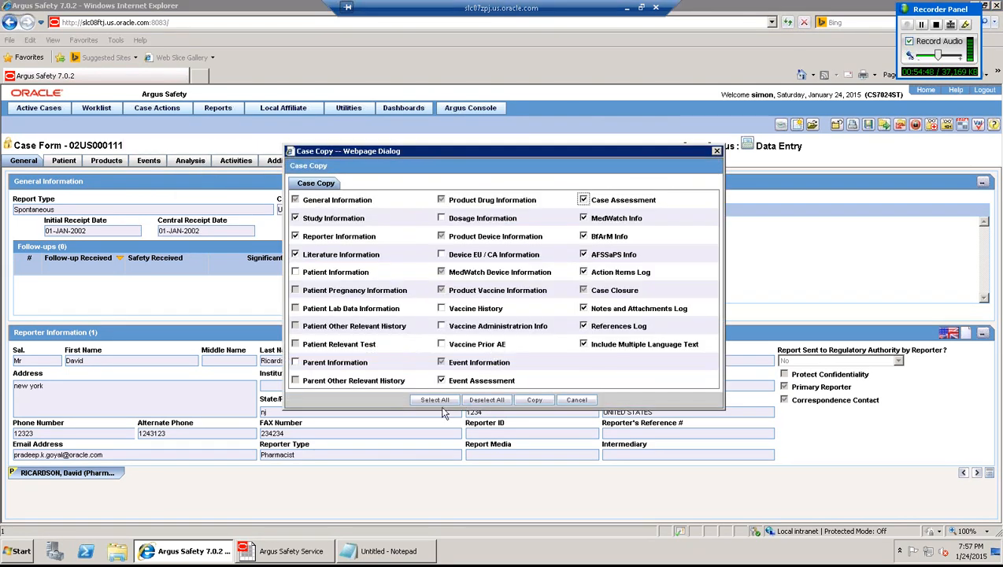
pyautogui.click(432, 400)
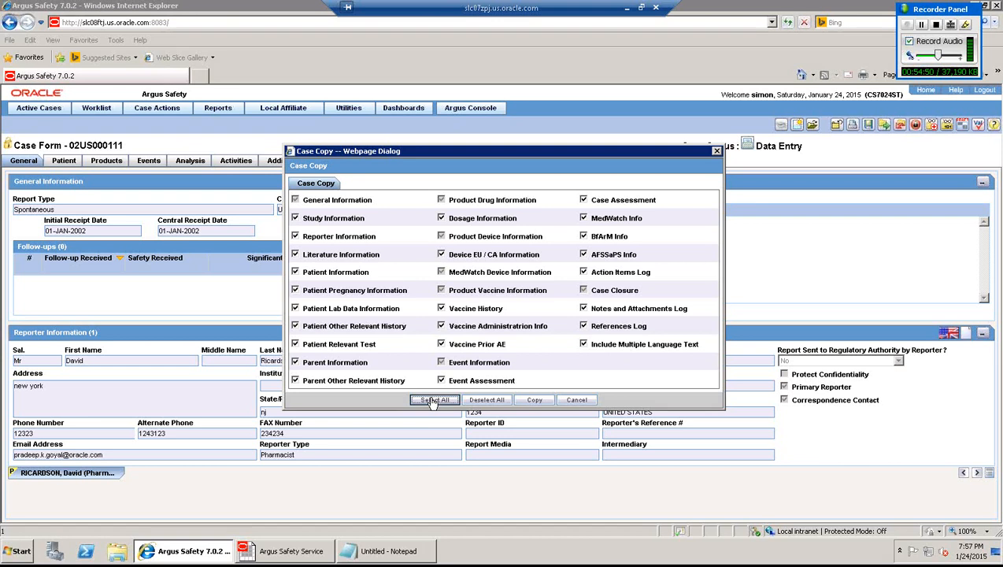
pyautogui.click(535, 401)
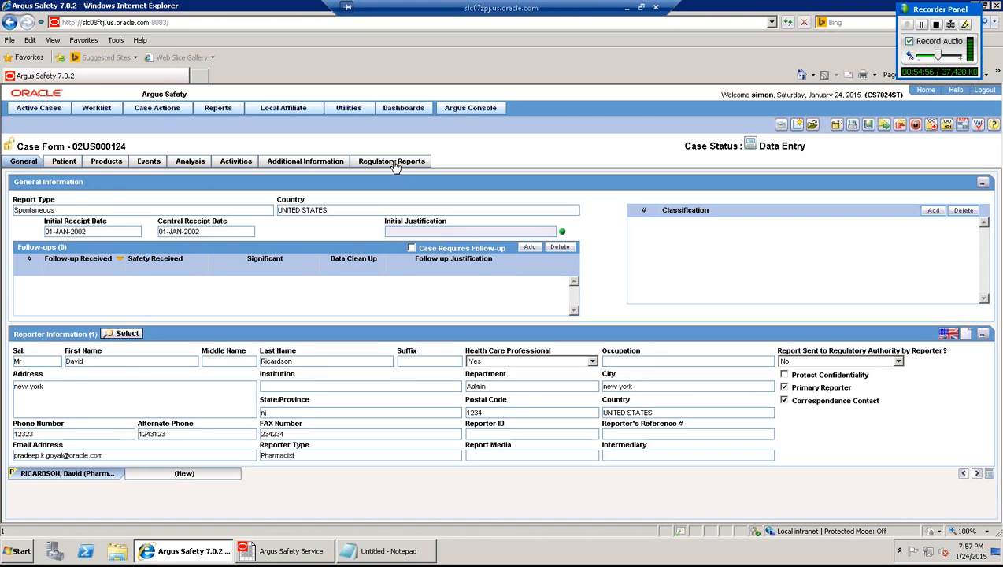
# - Lock and save case 02US000124 after entering the account password, then auto-schedule its regulatory reports
pyautogui.click(396, 164)
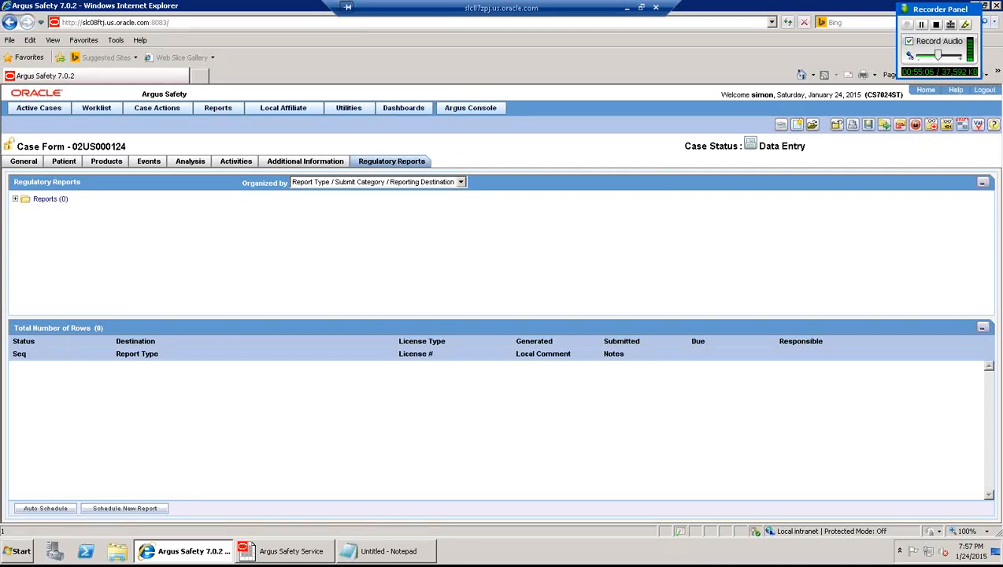
pyautogui.click(915, 128)
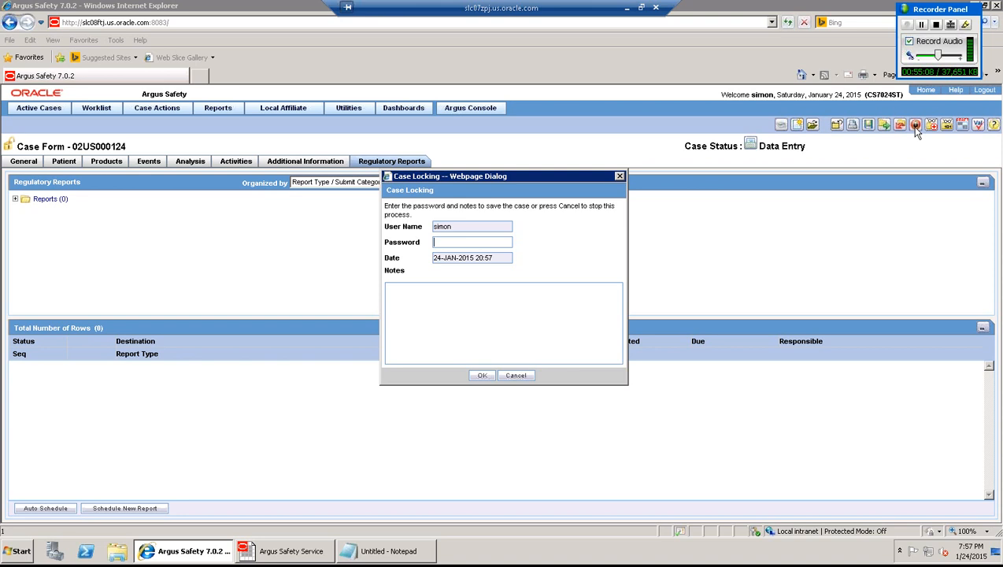
pyautogui.write('*******')
pyautogui.write('d')
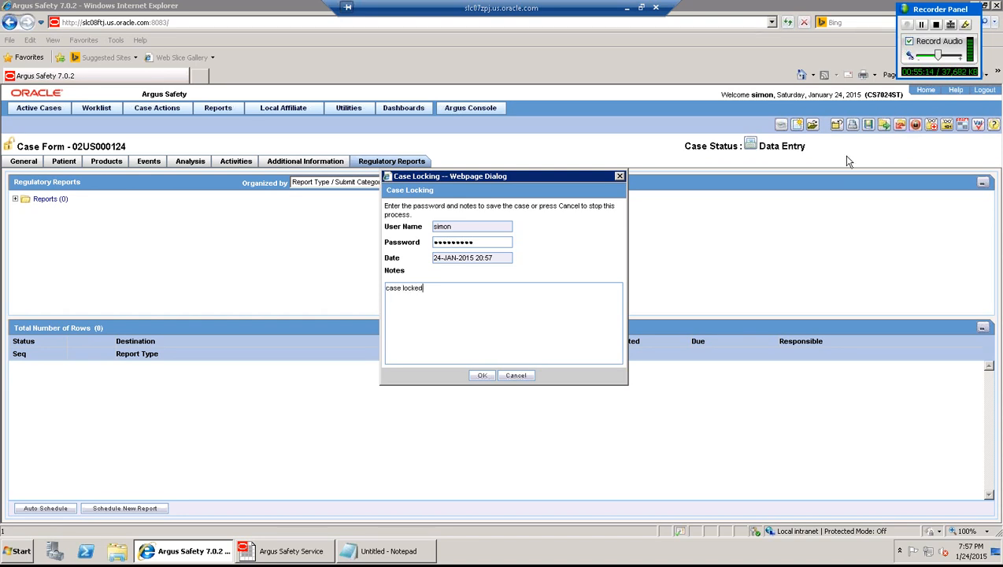
pyautogui.click(482, 376)
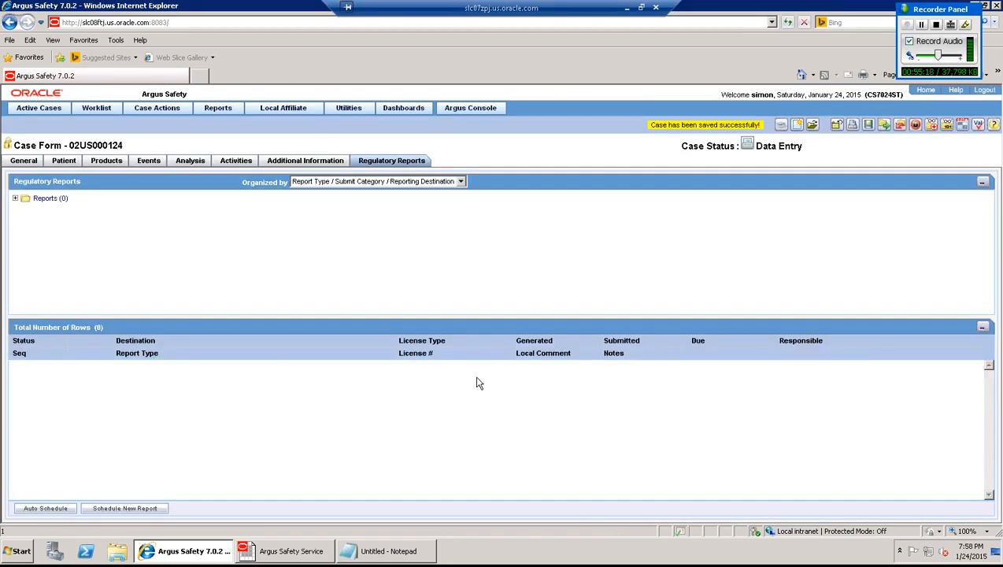
pyautogui.click(55, 509)
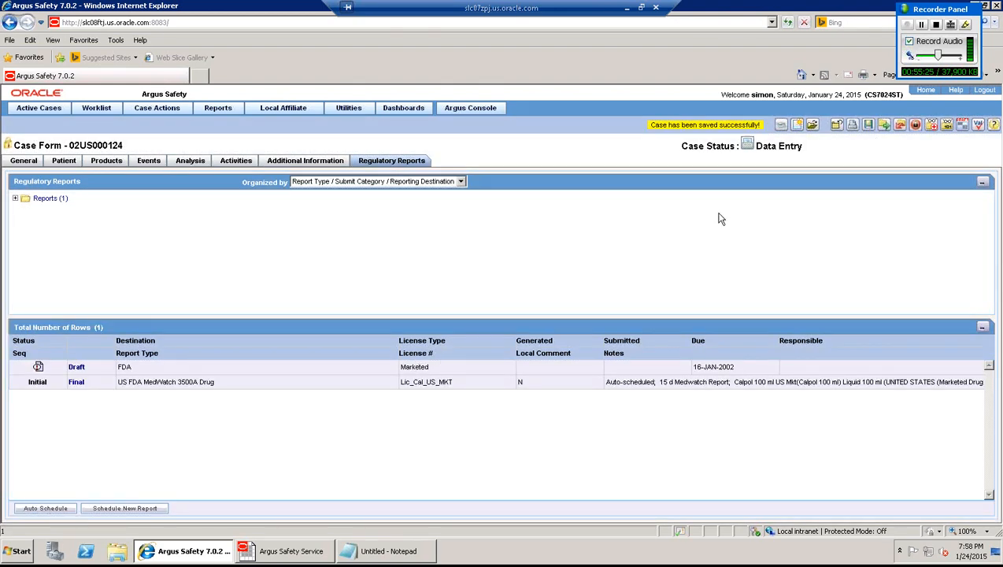
# - Save the case with the new MedWatch 3500A report, then preview and close the final PDF
pyautogui.click(869, 126)
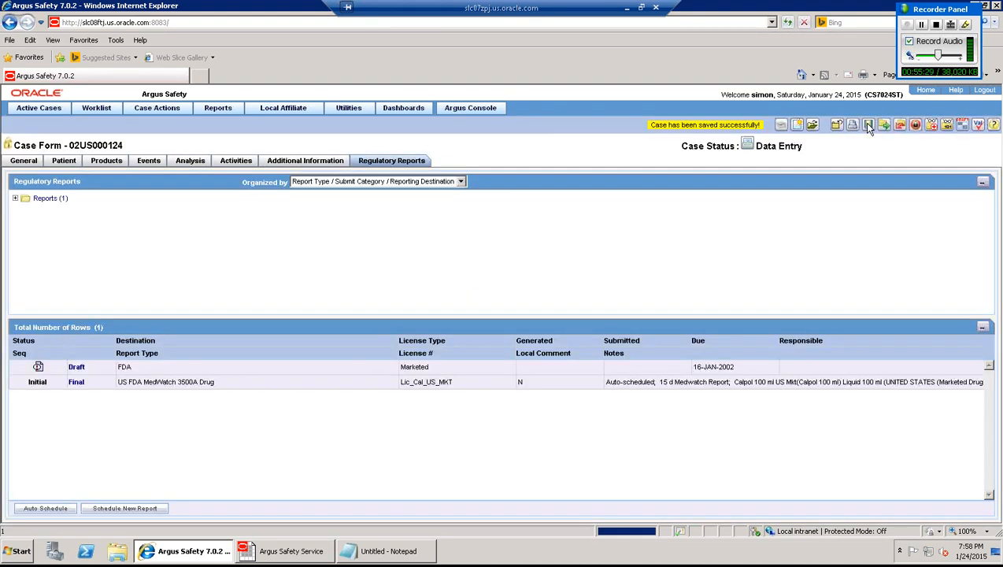
pyautogui.click(76, 383)
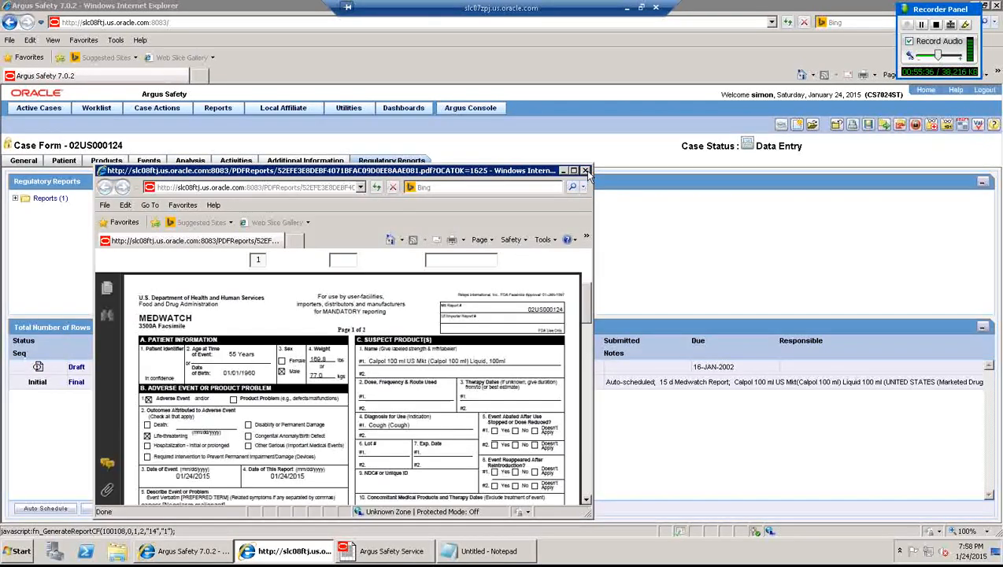
pyautogui.click(584, 170)
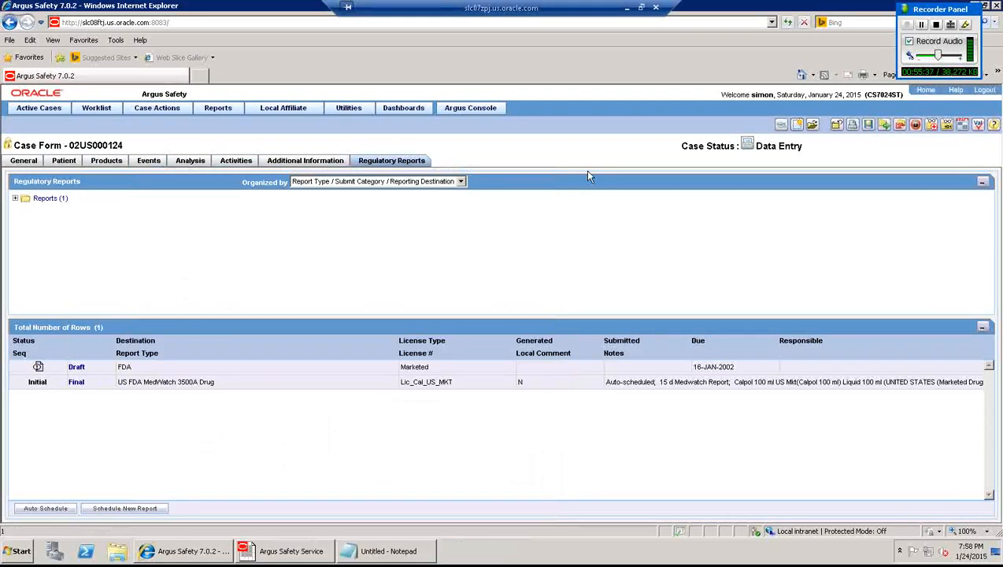
# - Route the FDA MedWatch 3500A report to Approved with the comment 'appproved'
pyautogui.click(38, 367)
pyautogui.click(61, 372)
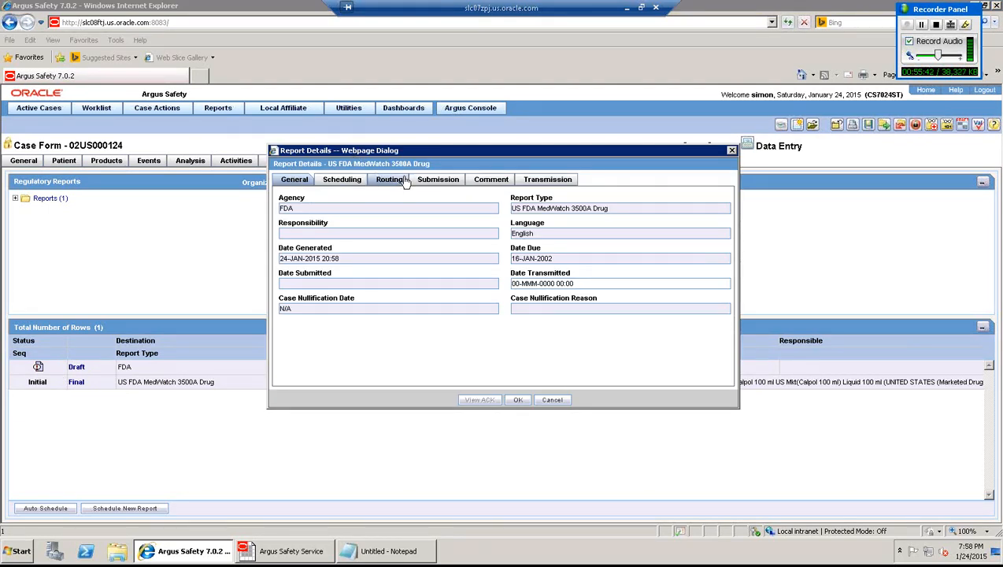
pyautogui.click(403, 180)
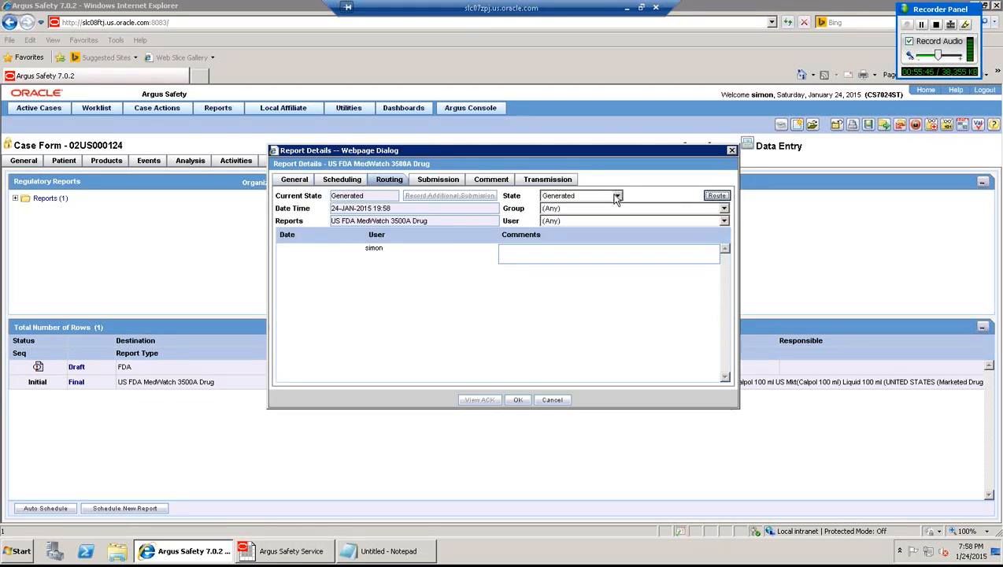
pyautogui.click(618, 196)
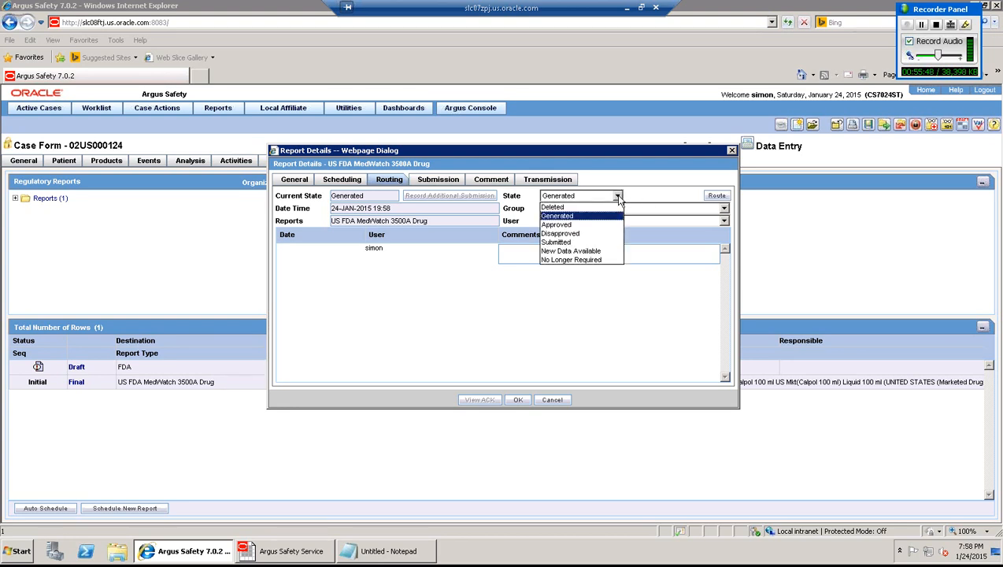
pyautogui.click(579, 226)
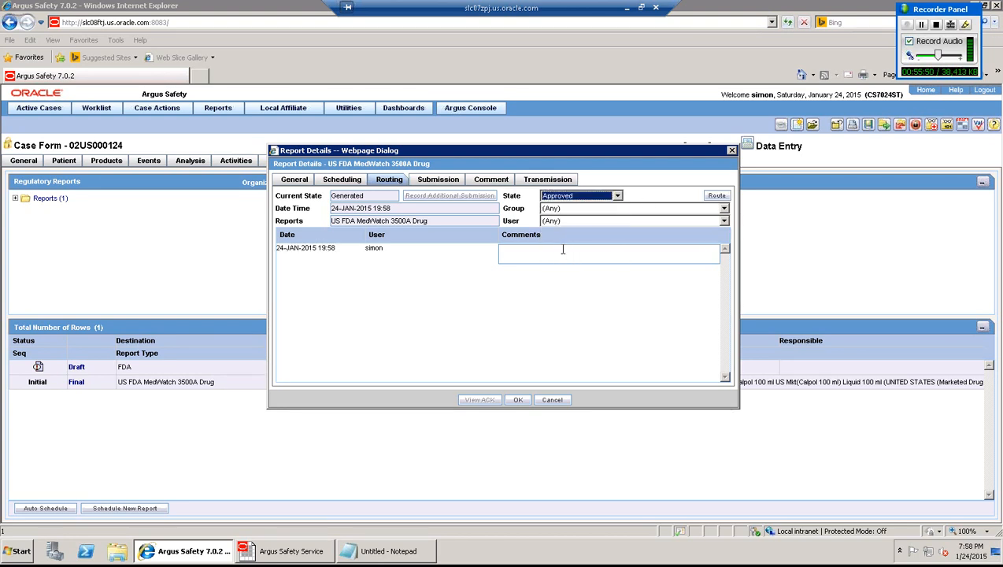
pyautogui.click(562, 249)
pyautogui.write('appproved')
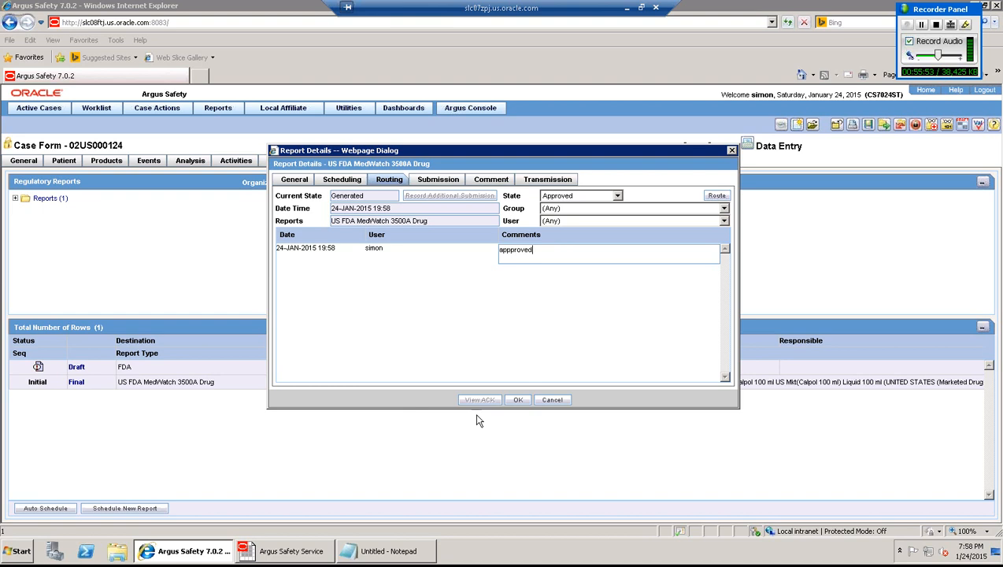
pyautogui.click(518, 401)
# - Route the report to Submitted, choosing Not specified as the justification
pyautogui.rightClick(38, 368)
pyautogui.click(54, 376)
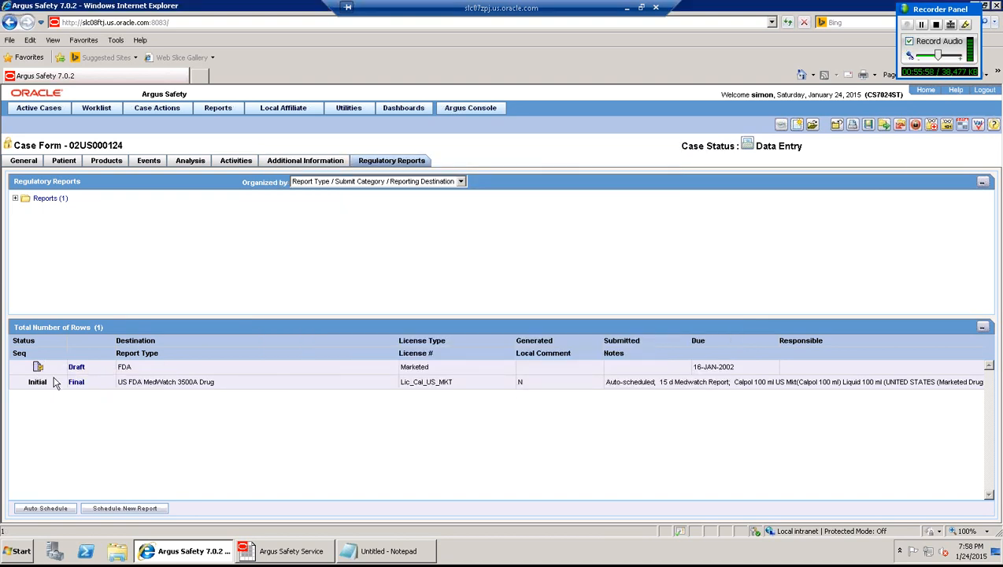
pyautogui.click(394, 180)
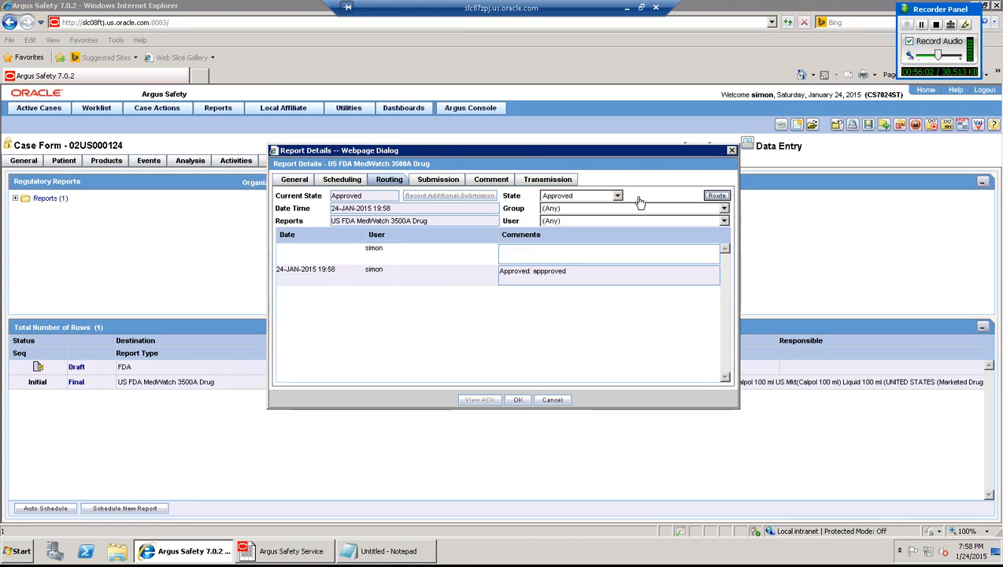
pyautogui.click(595, 197)
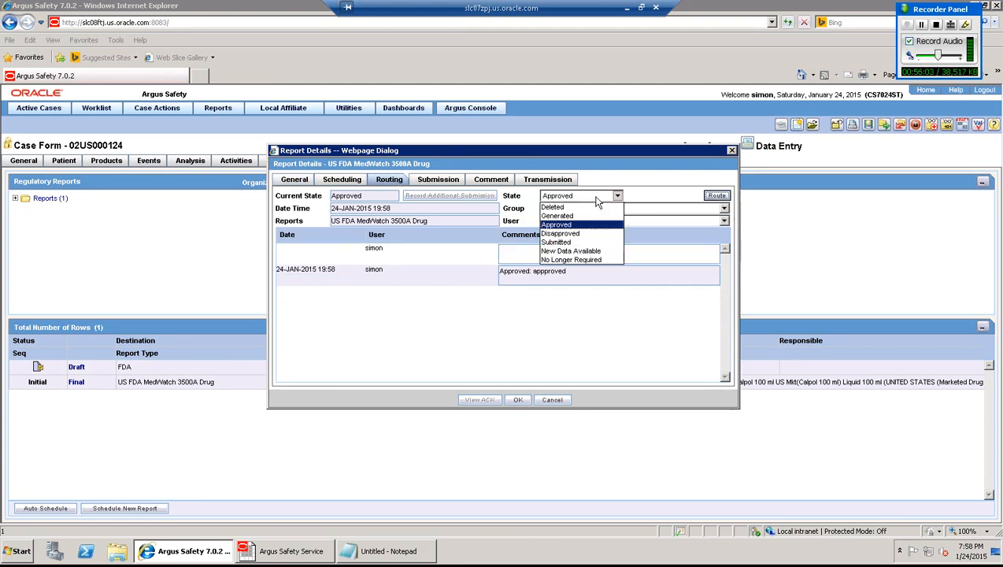
pyautogui.click(561, 243)
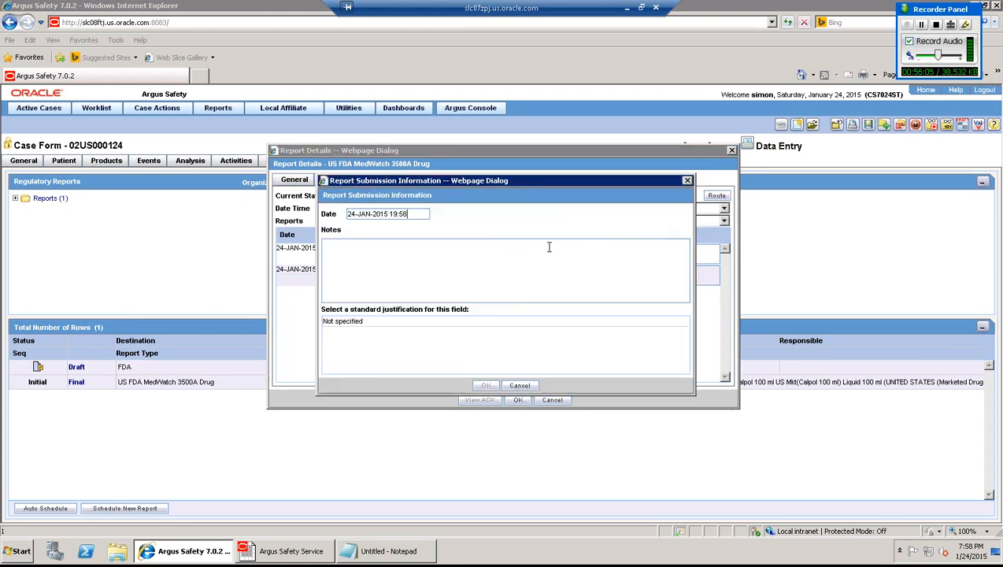
pyautogui.click(432, 323)
pyautogui.click(485, 385)
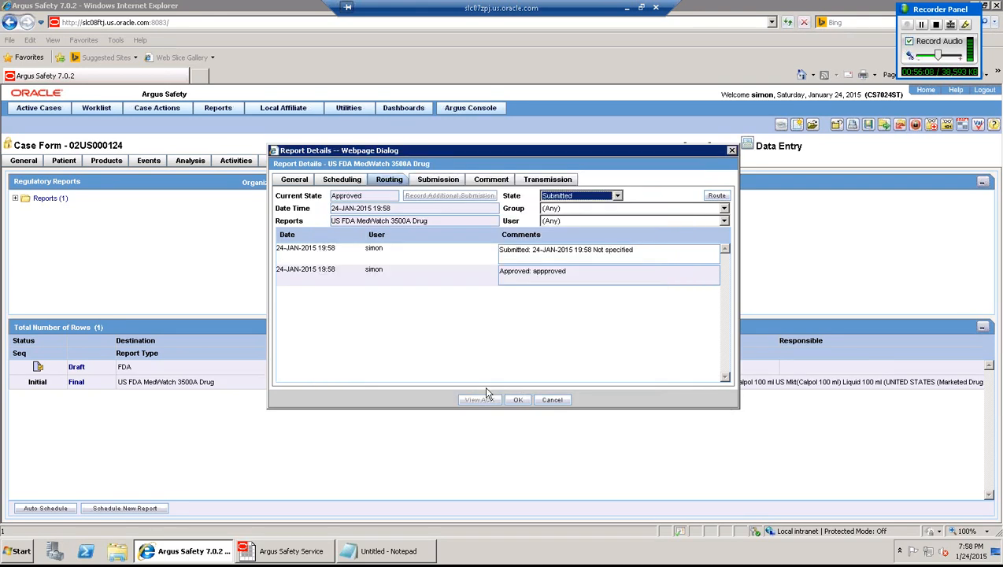
pyautogui.click(517, 400)
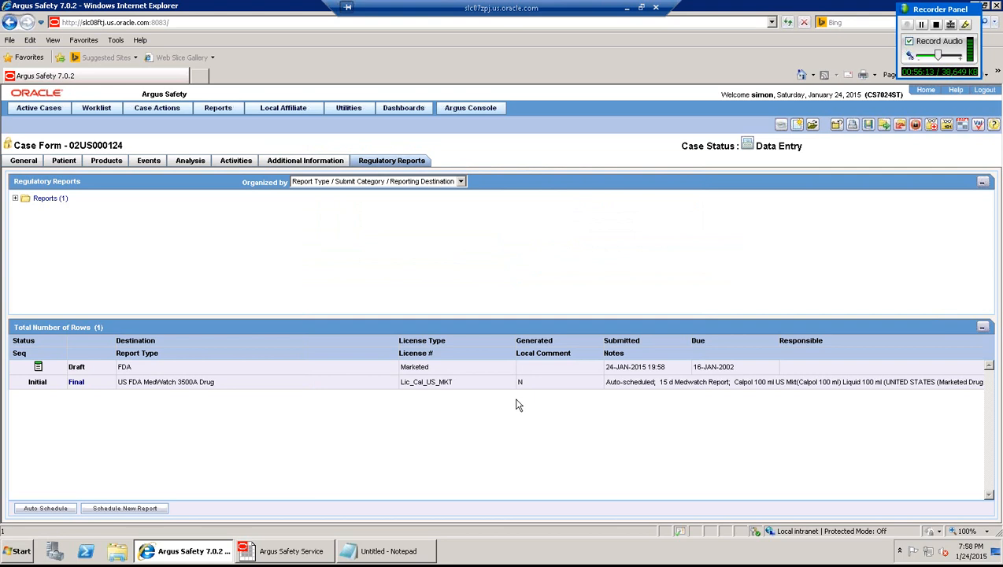
# - Save case 02US000124 with its submitted MedWatch report, leaving the due date unchanged
pyautogui.click(867, 125)
pyautogui.click(696, 366)
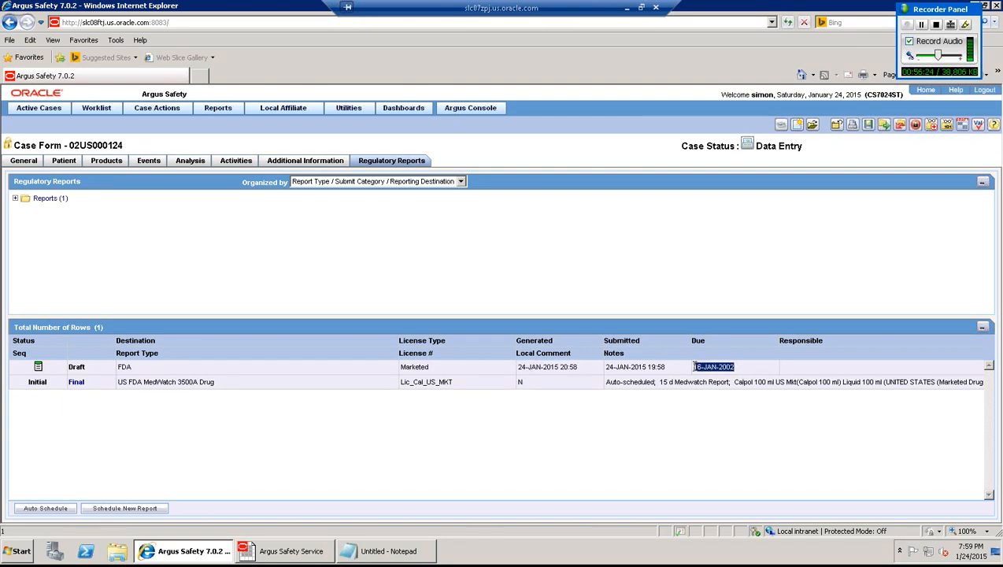
pyautogui.click(630, 262)
# - Shrink the remote desktop window and bring up the Case WorkFlow slide in Photo Viewer
pyautogui.click(630, 8)
pyautogui.click(301, 554)
pyautogui.click(641, 7)
pyautogui.click(334, 555)
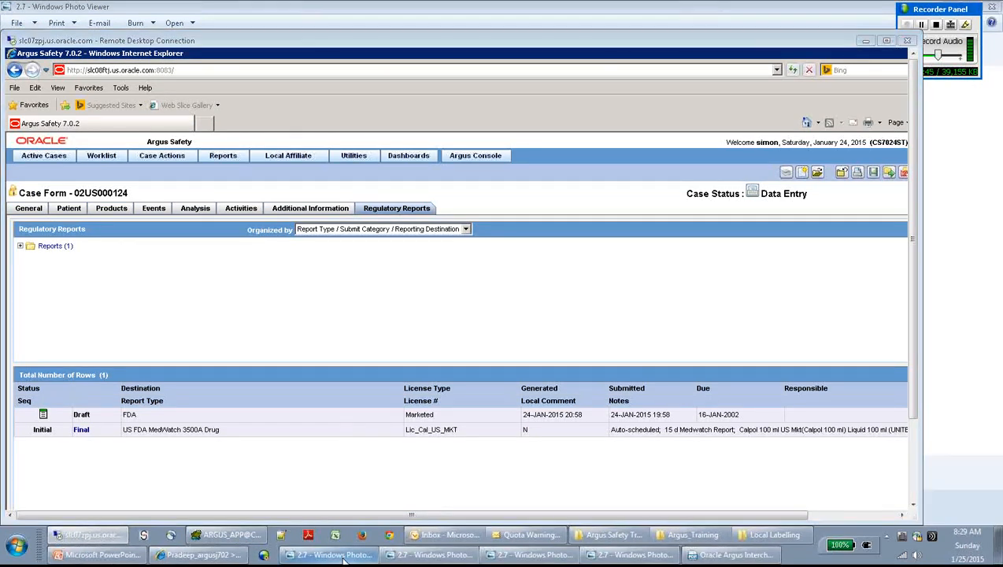
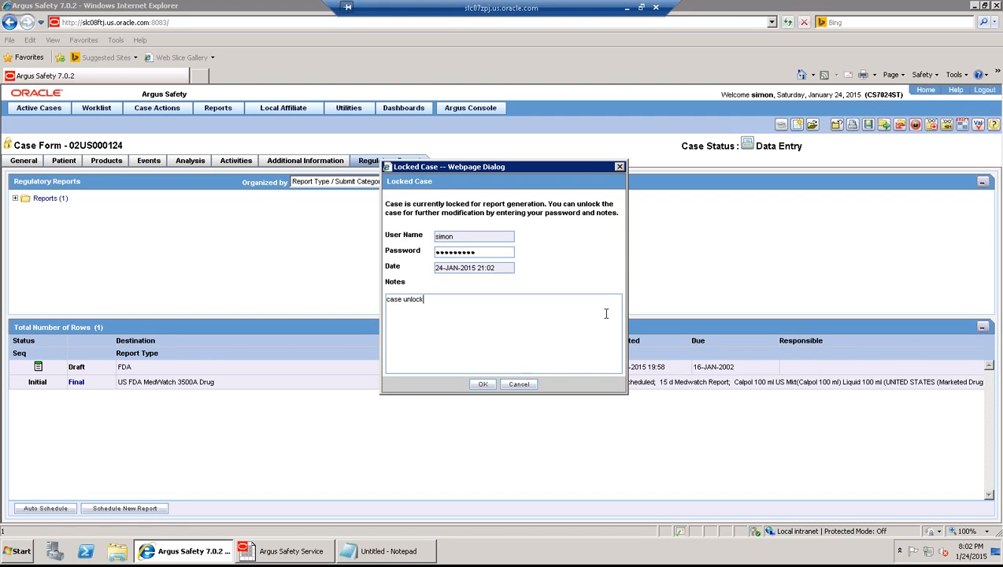
# - Confirm the unlock as a significant follow-up received 01-FEB-2002
pyautogui.click(483, 384)
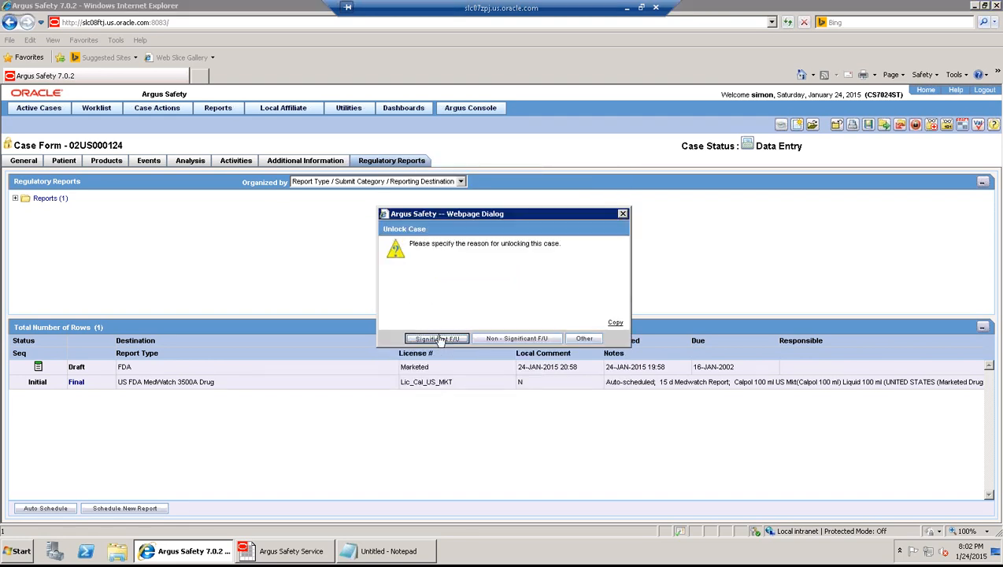
pyautogui.click(438, 338)
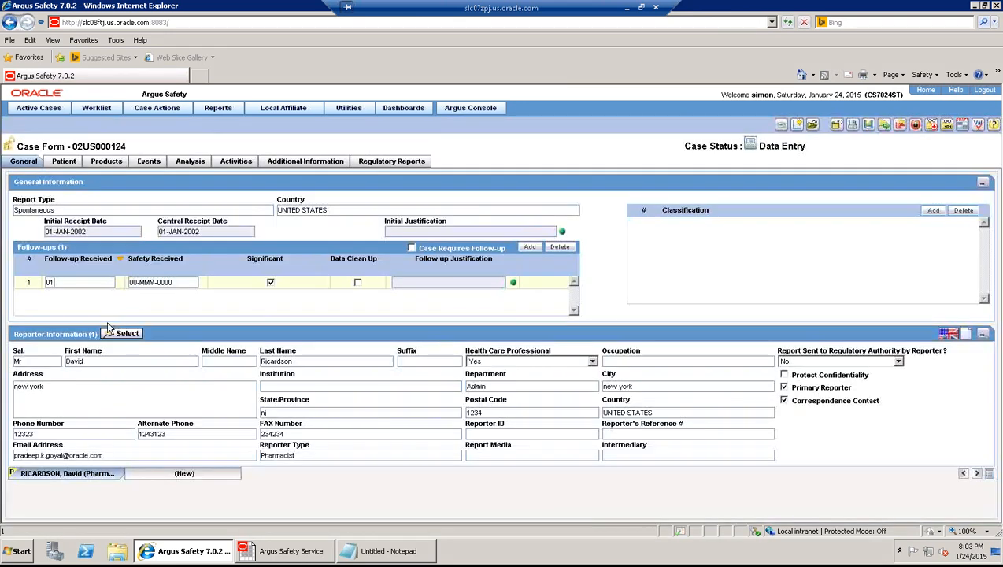
pyautogui.write('-FEB-2002')
# - Enter 02-FEB-2002 as the follow-up's safety received date
pyautogui.press('Tab')
pyautogui.write('0')
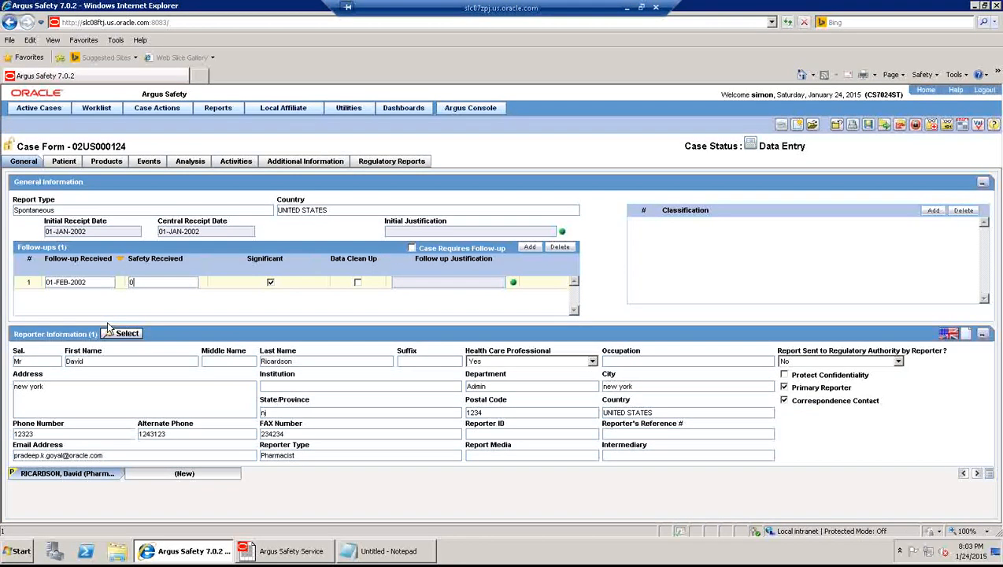
pyautogui.write('022002')
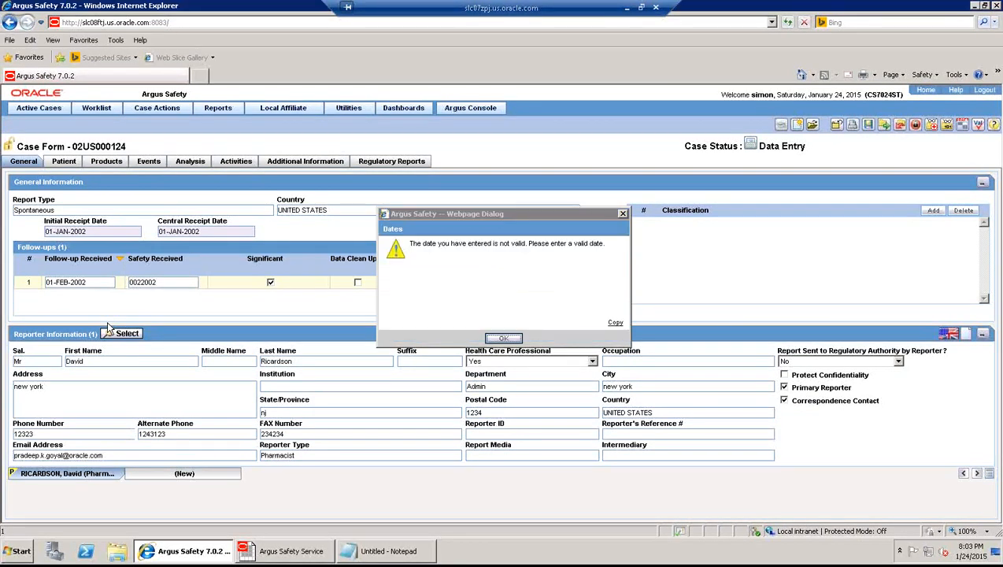
pyautogui.press('Return')
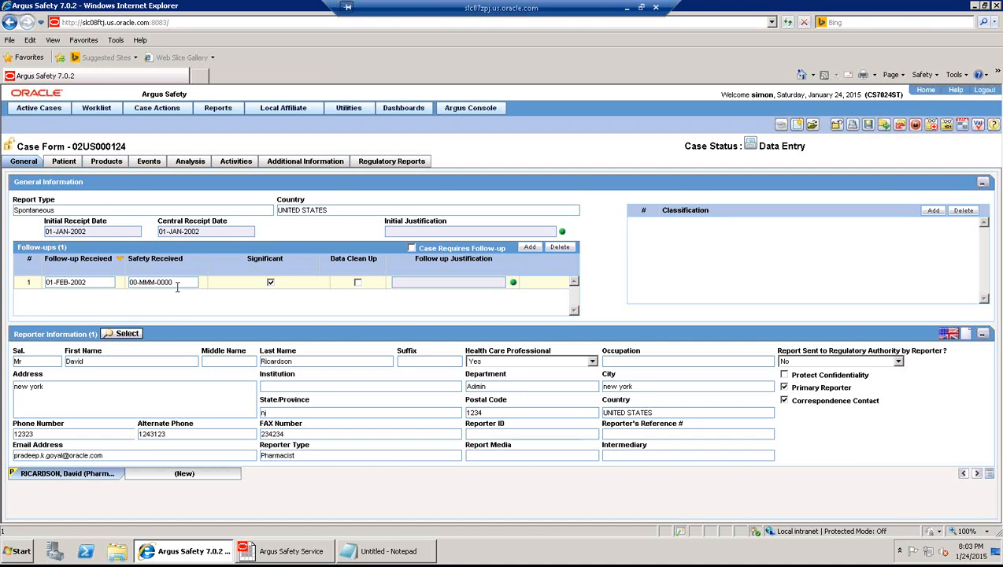
pyautogui.click(177, 284)
pyautogui.write('0022002')
pyautogui.click(108, 324)
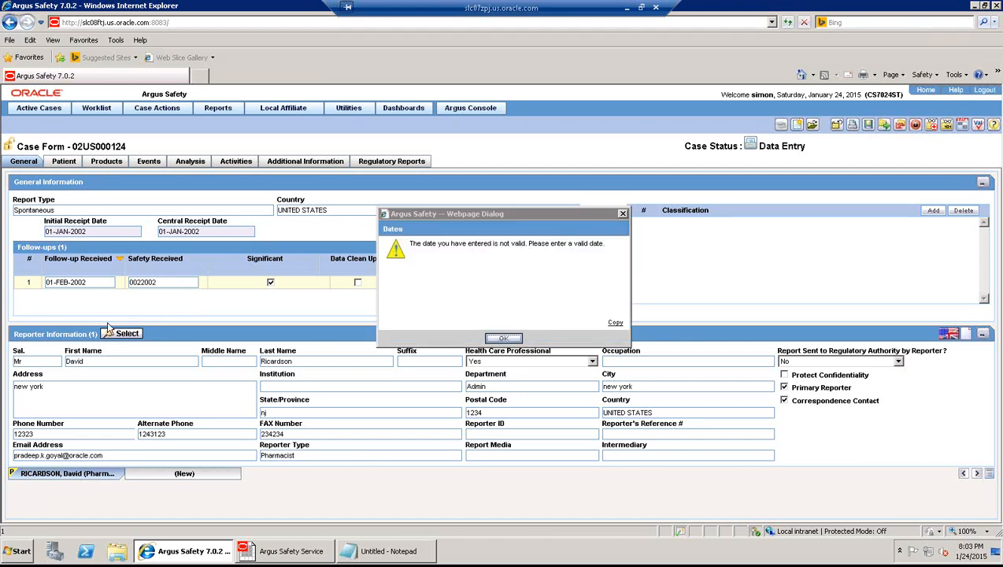
pyautogui.press('Return')
pyautogui.write('02022002')
pyautogui.press('Tab')
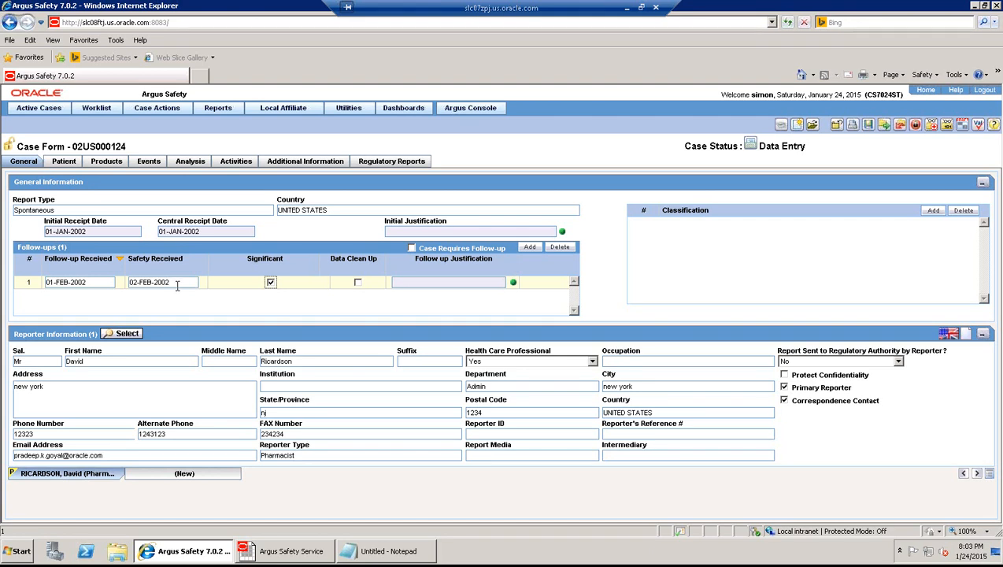
# - Add MentoUSA as a new product from the Product Browser and save the case
pyautogui.click(103, 162)
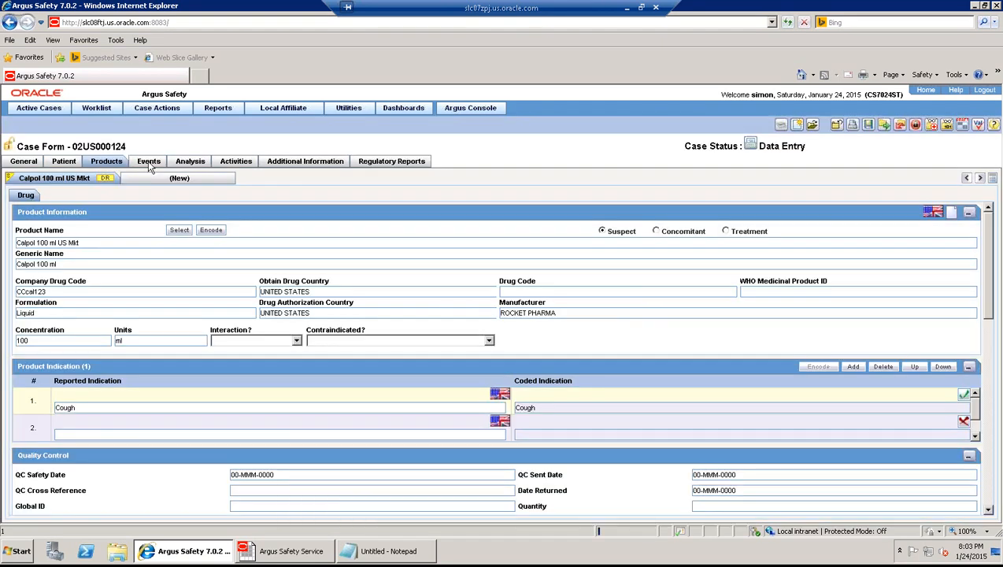
pyautogui.click(104, 163)
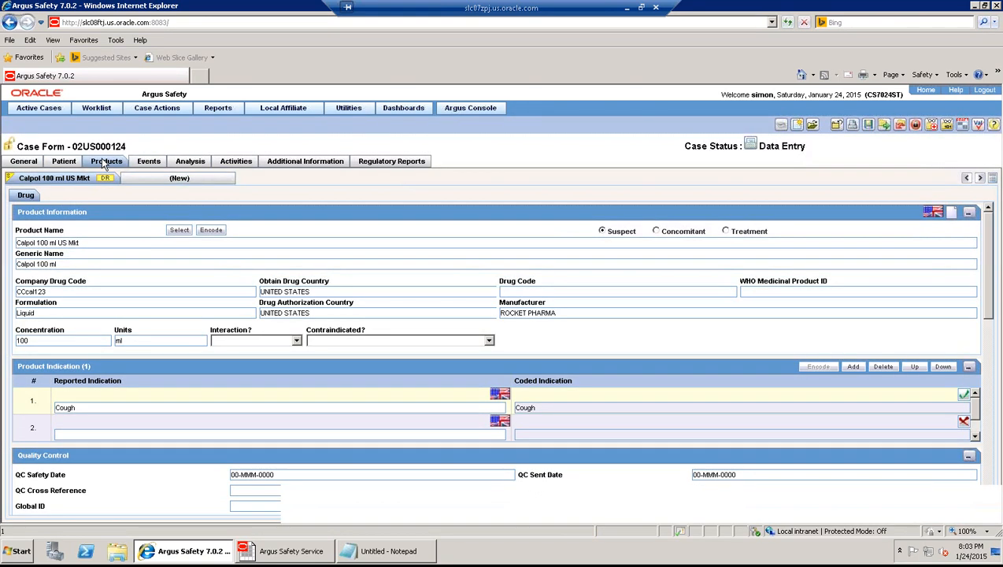
pyautogui.click(163, 179)
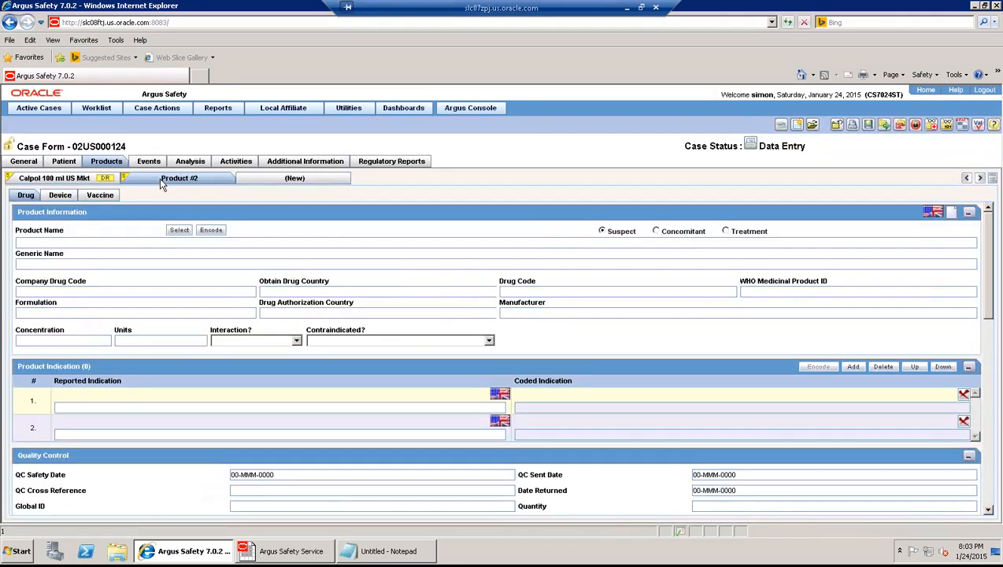
pyautogui.click(179, 230)
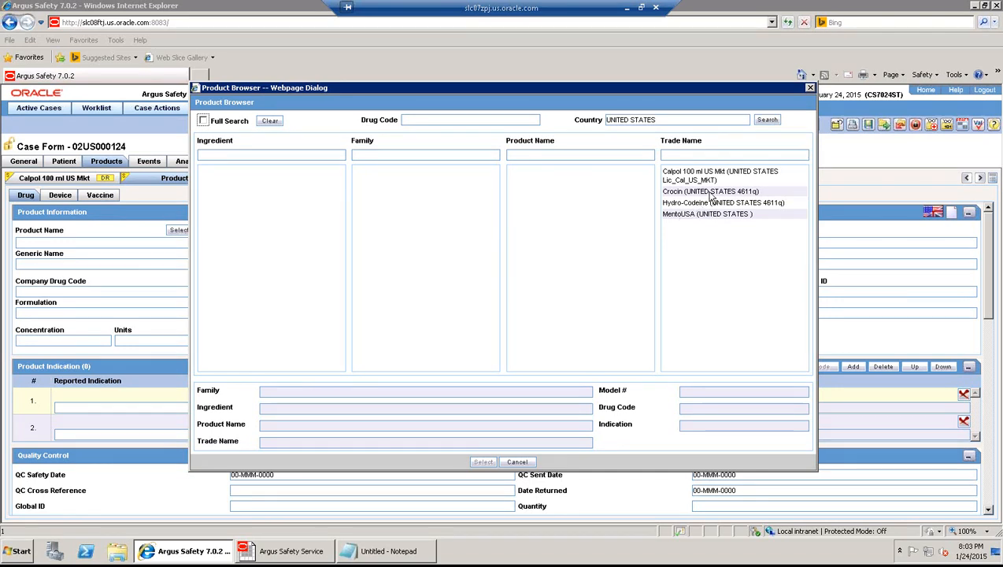
pyautogui.click(686, 217)
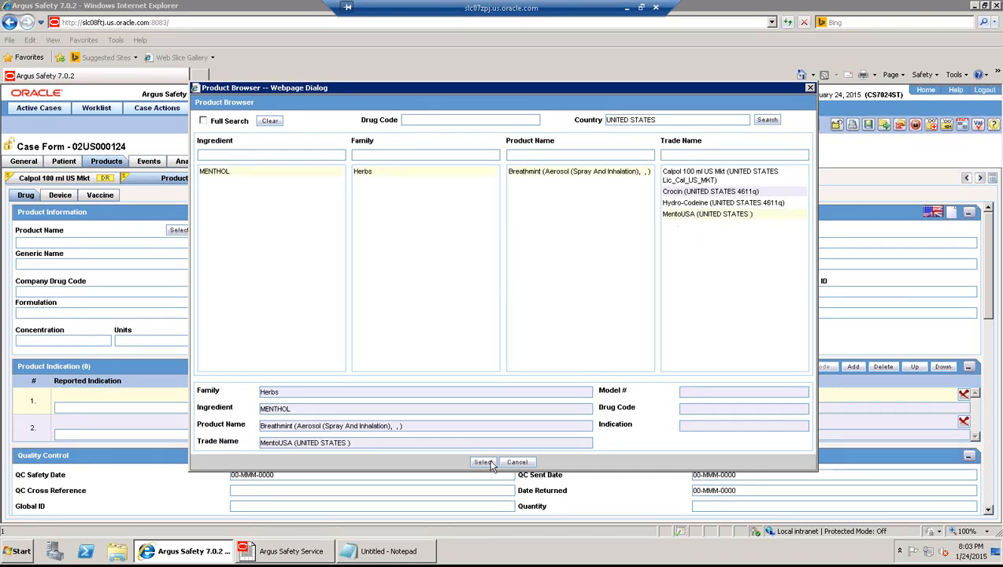
pyautogui.click(484, 462)
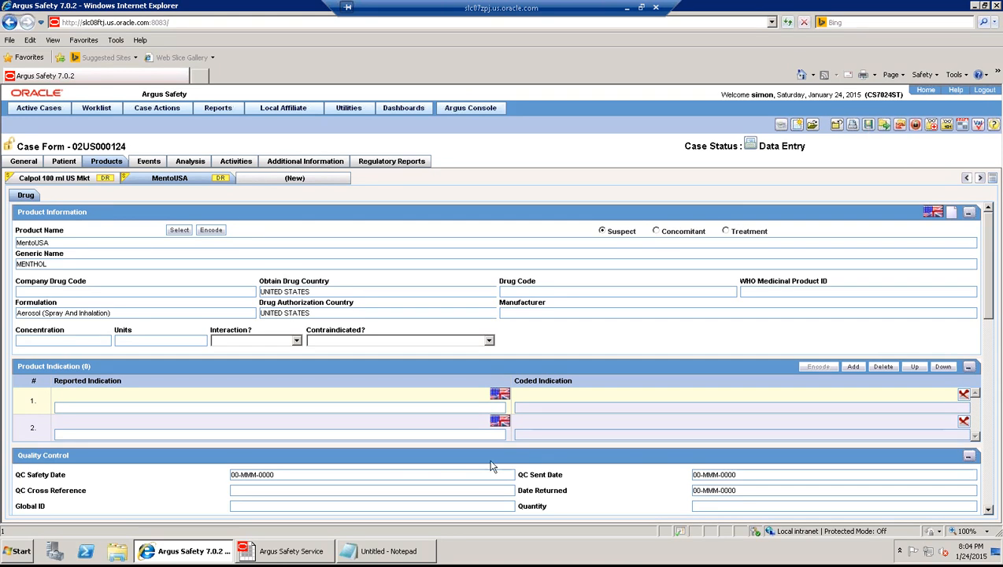
pyautogui.click(868, 126)
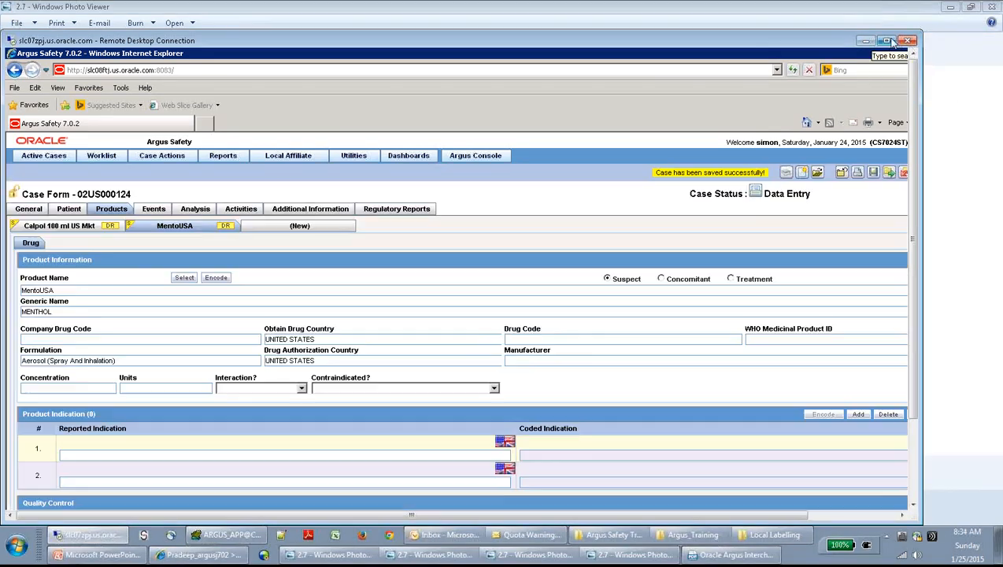
pyautogui.click(888, 41)
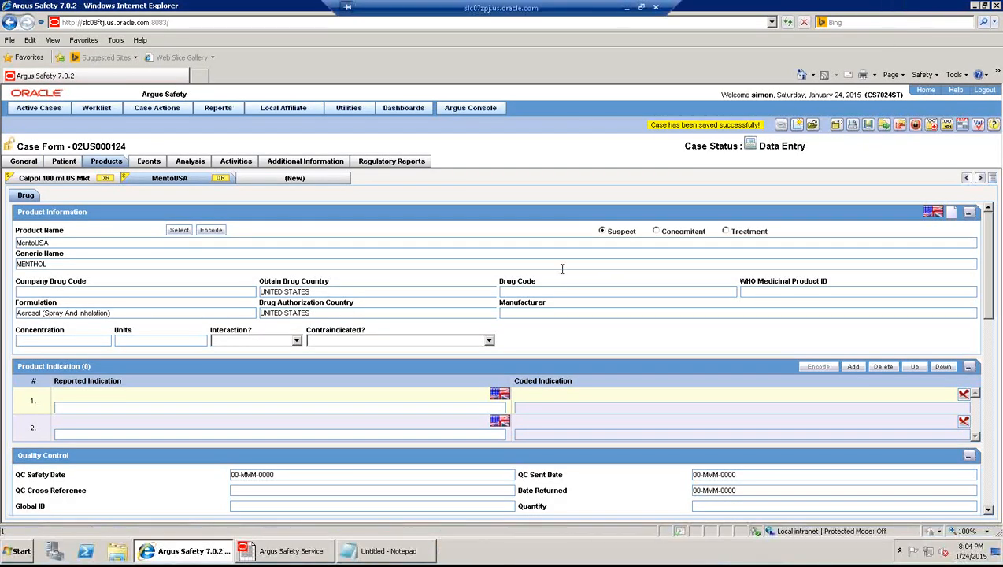
# - Add a 'test' event coded to LLT Testicle adenoma, save, and update auto-scheduled reports
pyautogui.click(155, 163)
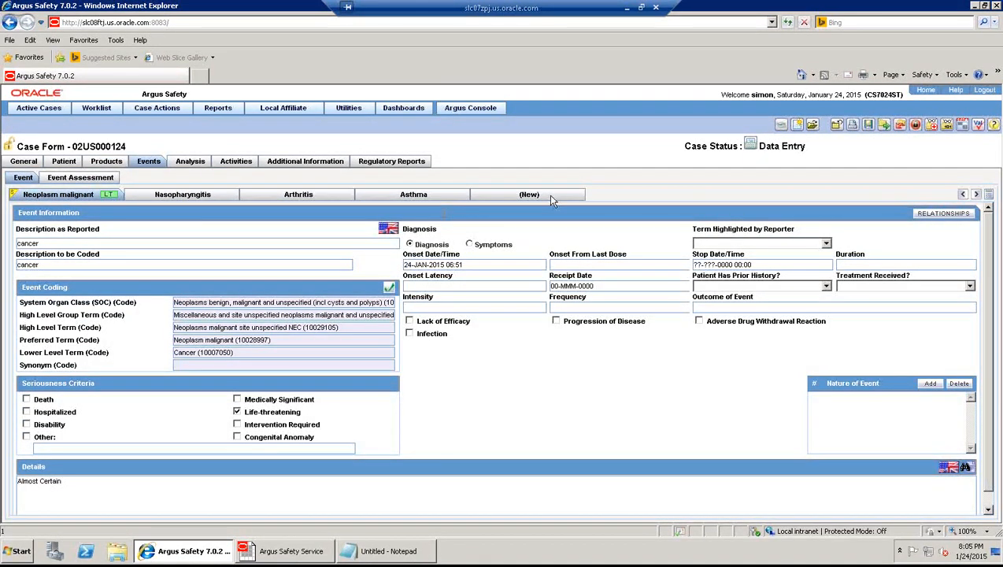
pyautogui.click(548, 197)
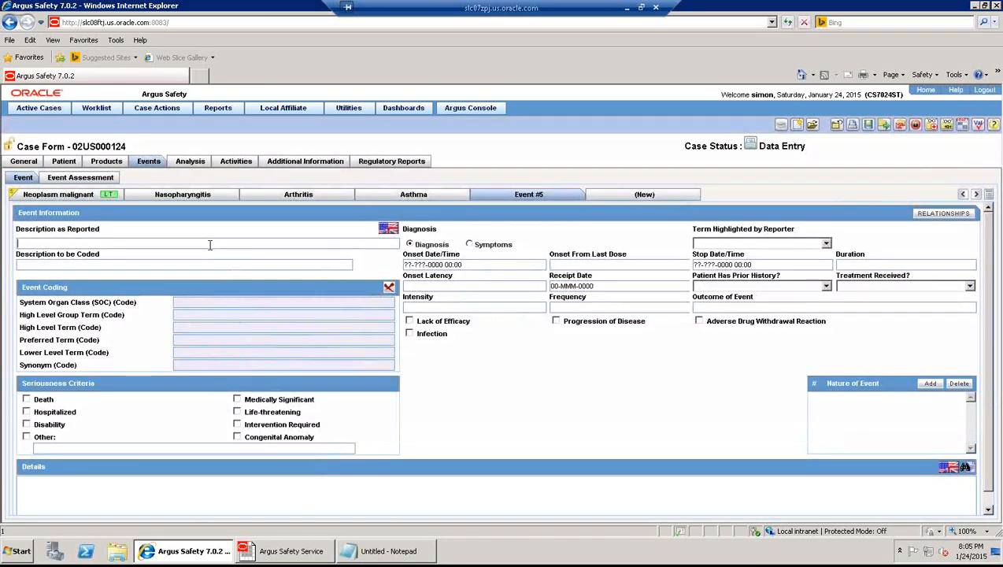
pyautogui.write('test')
pyautogui.press('Tab')
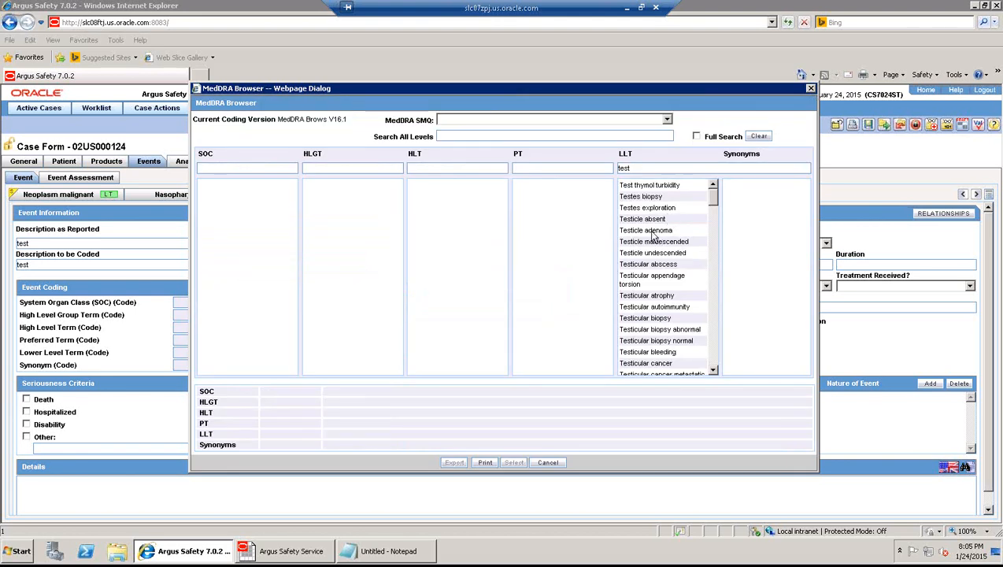
pyautogui.click(650, 230)
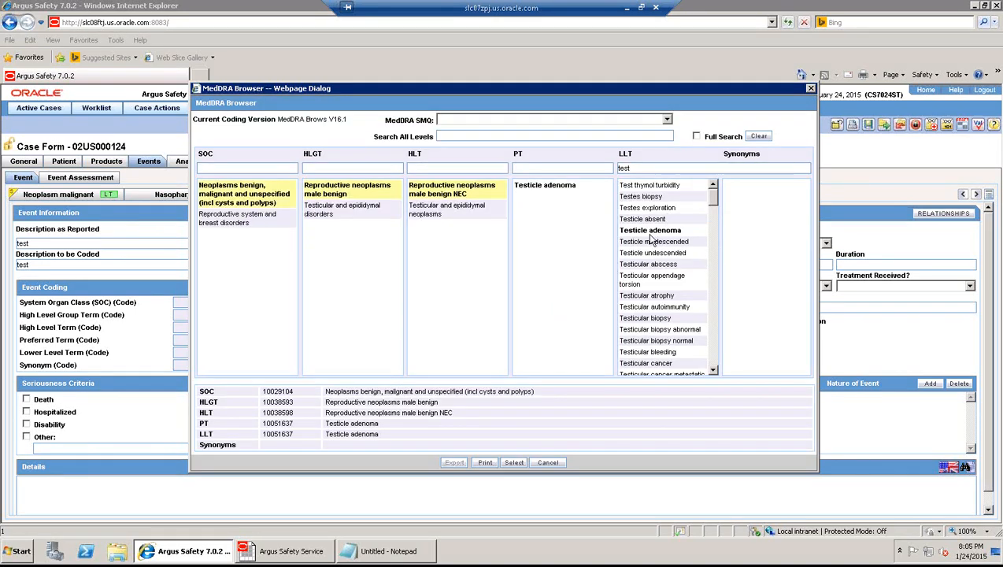
pyautogui.click(513, 463)
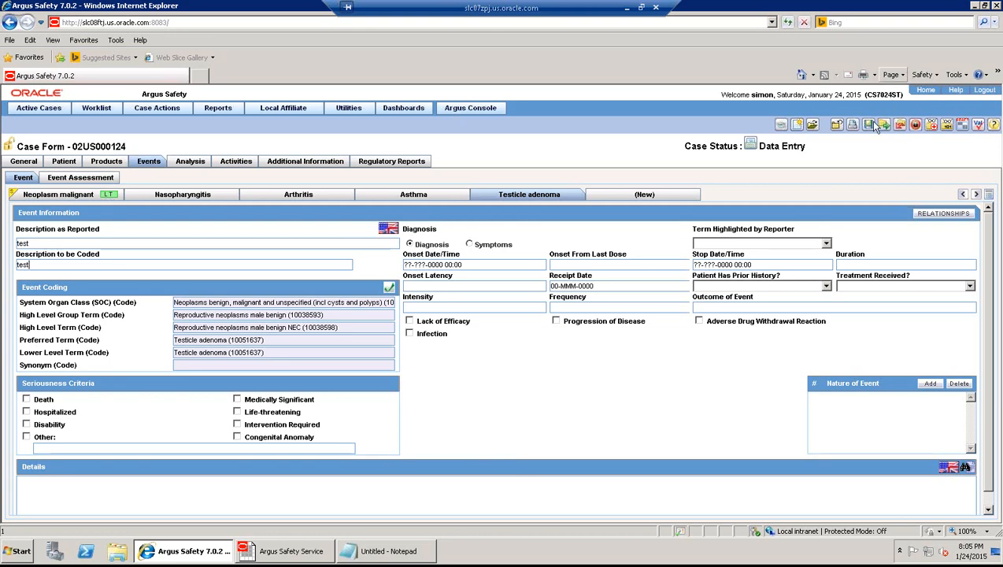
pyautogui.click(869, 125)
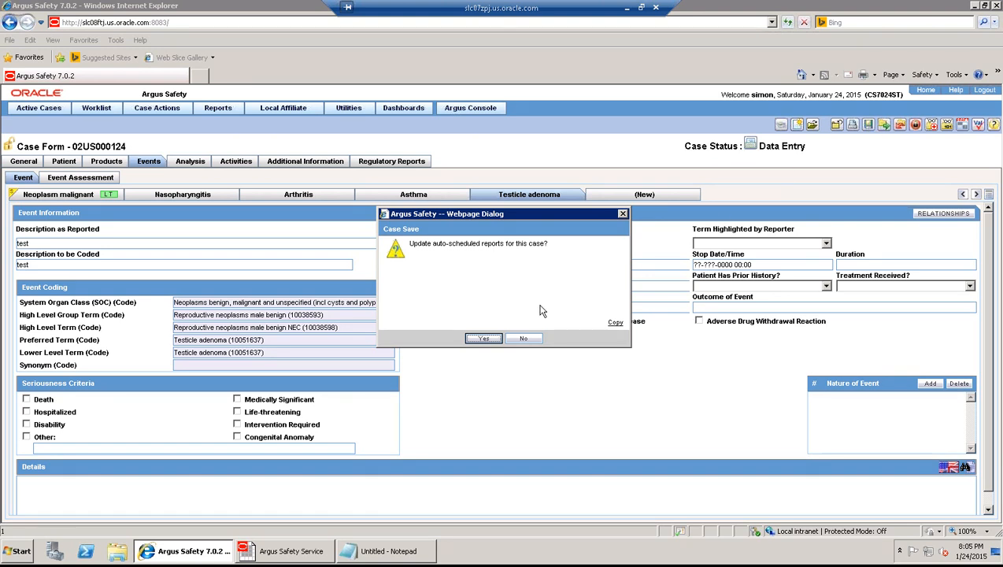
pyautogui.click(483, 339)
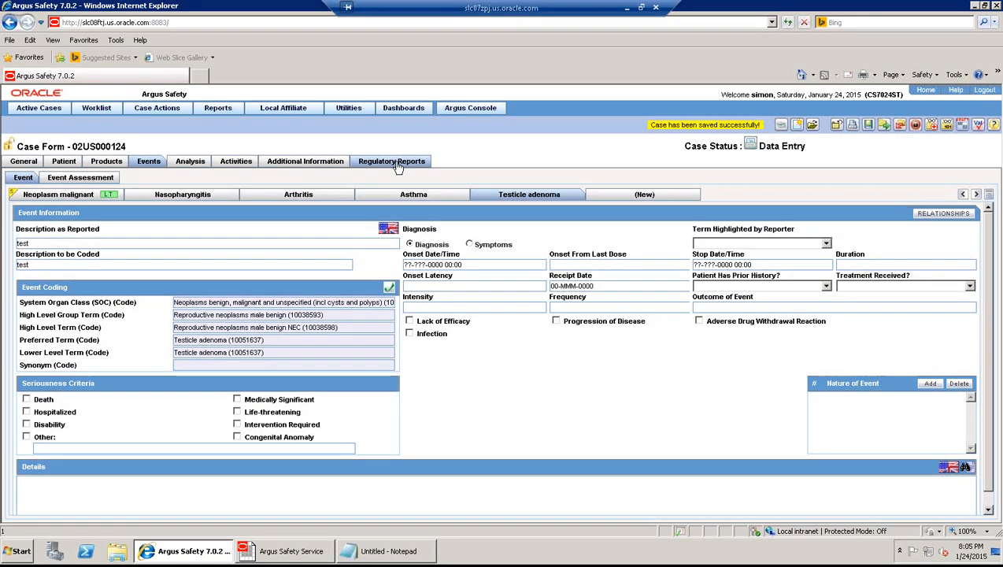
# - From Regulatory Reports, lock the case with the account password and note 'case locked'
pyautogui.click(396, 162)
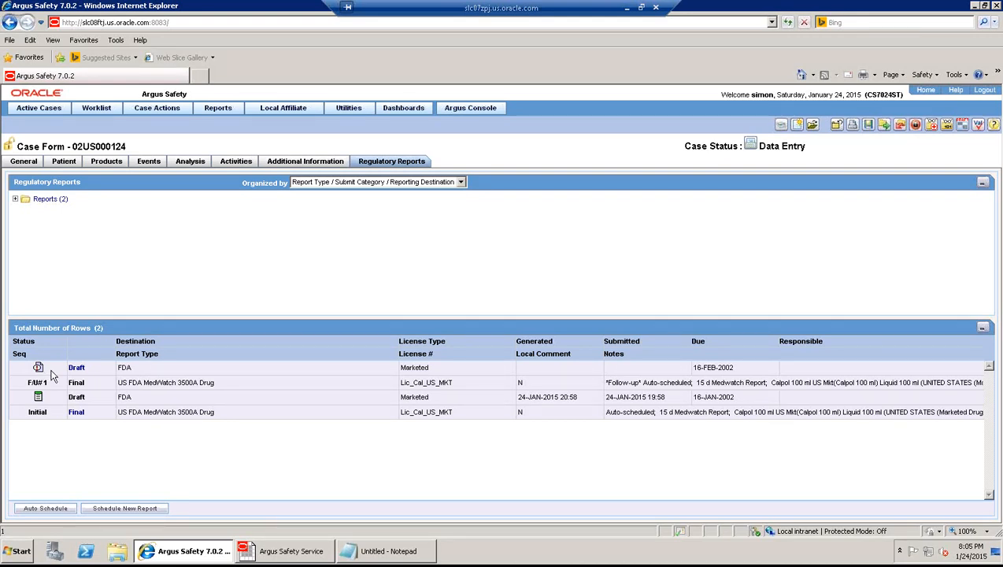
pyautogui.click(916, 126)
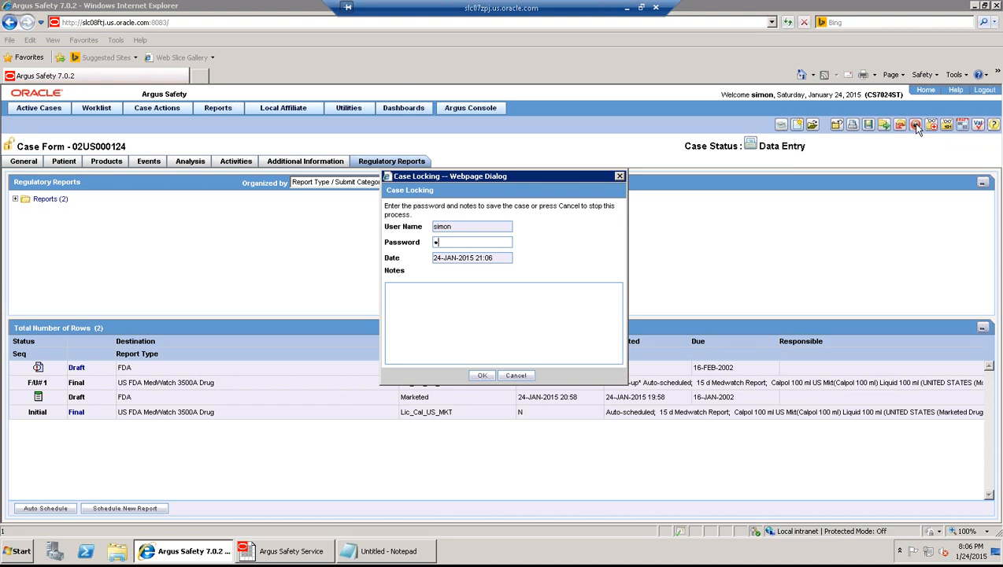
pyautogui.press('Tab')
pyautogui.write('case locked')
pyautogui.click(483, 376)
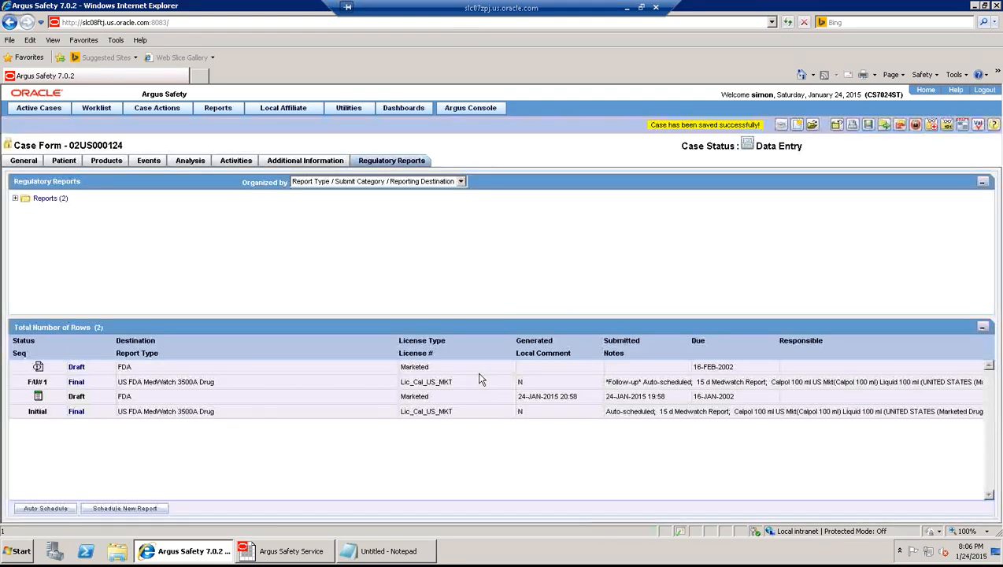
pyautogui.click(917, 126)
pyautogui.write('s')
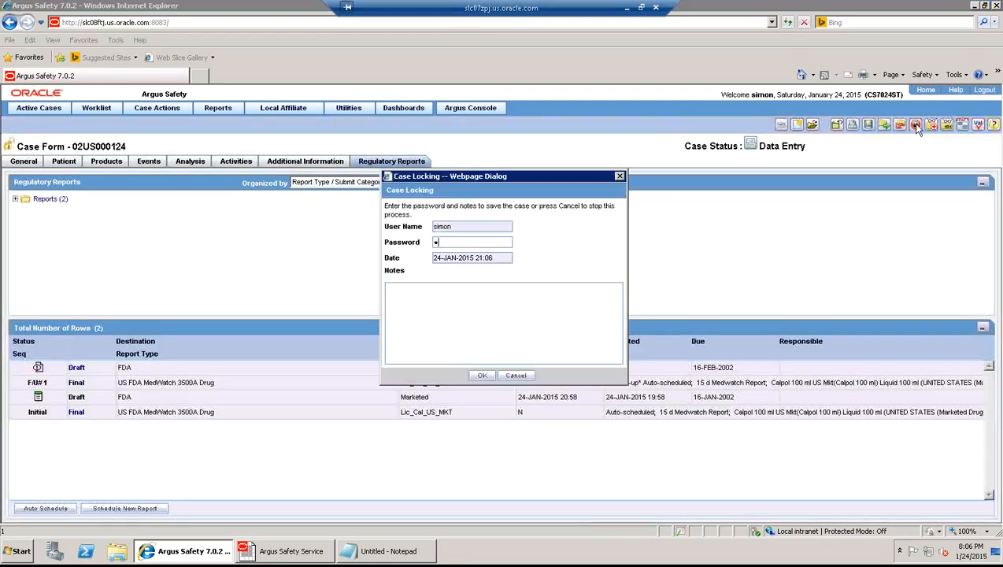
pyautogui.press('Return')
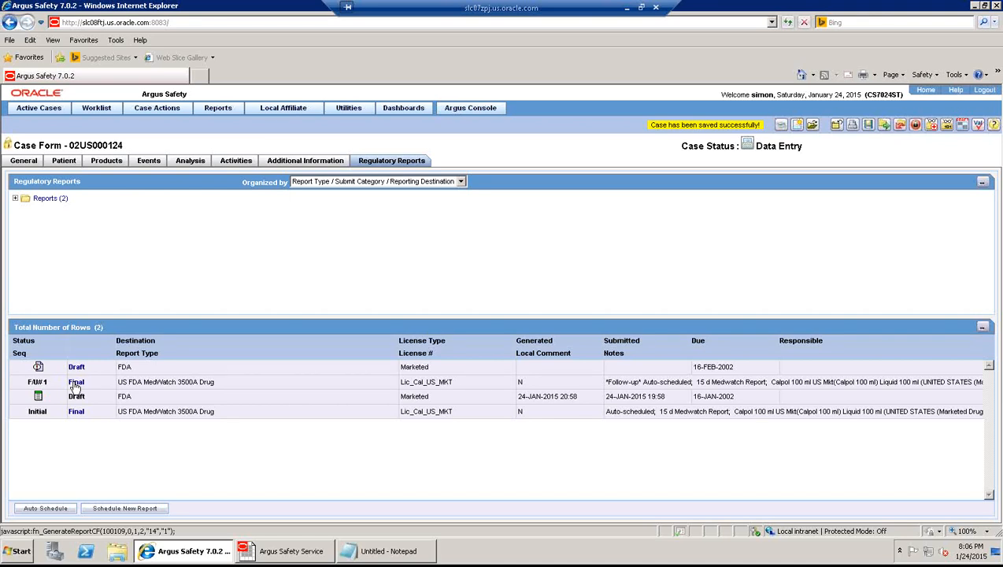
# - Preview the follow-up MedWatch report, close the PDF, and save the case
pyautogui.click(76, 383)
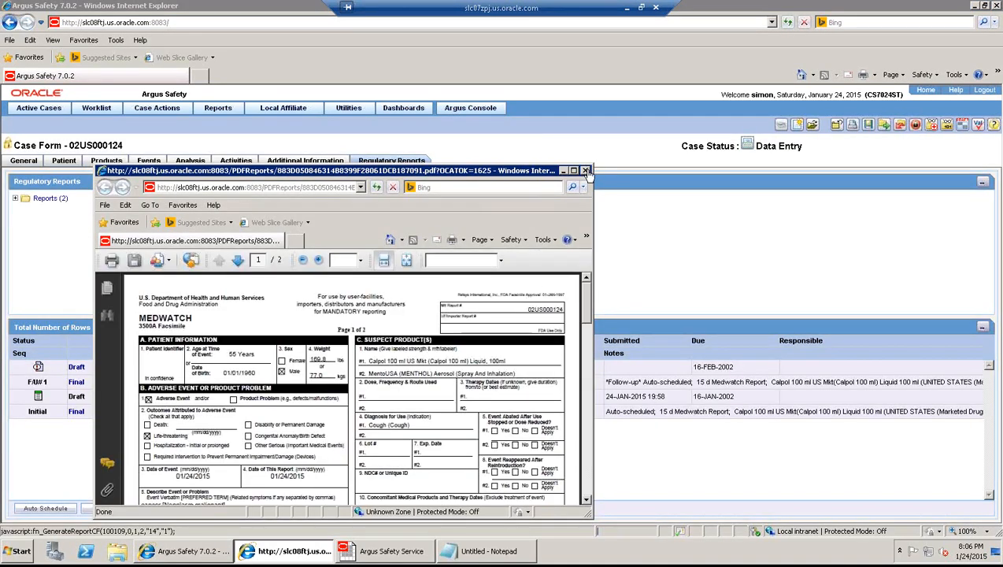
pyautogui.click(586, 171)
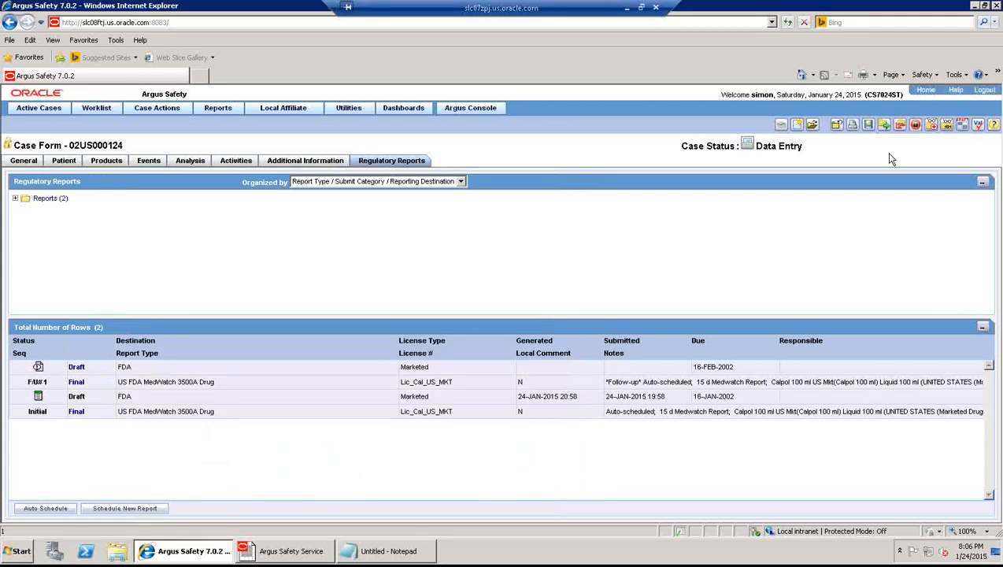
pyautogui.click(868, 124)
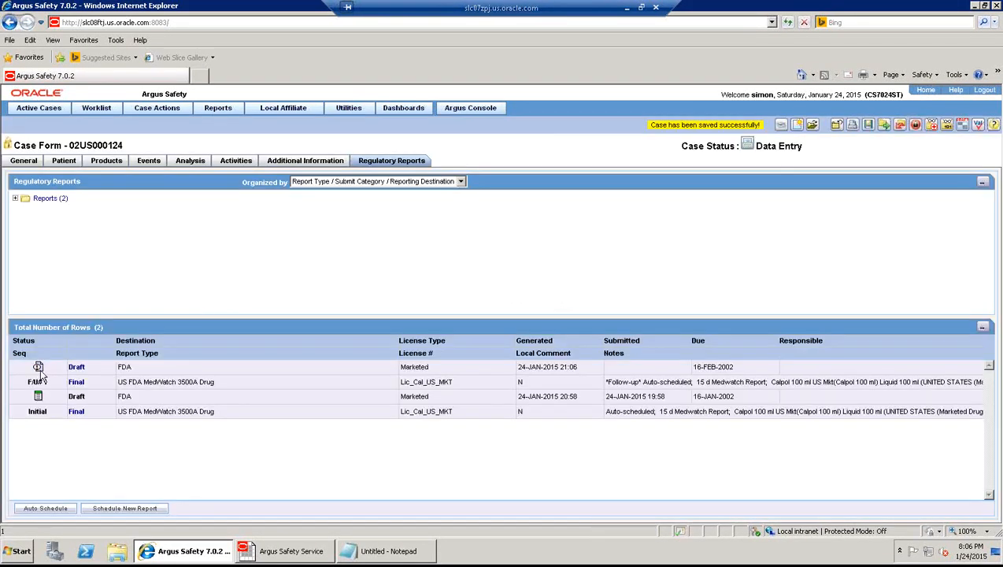
# - Route the new draft report to Approved with the comment 'approved'
pyautogui.click(39, 366)
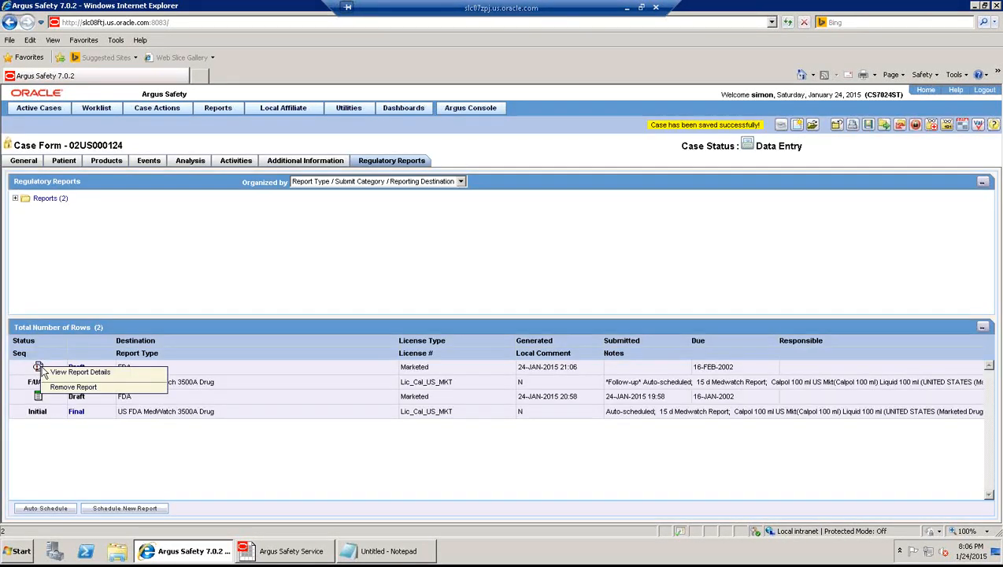
pyautogui.click(63, 373)
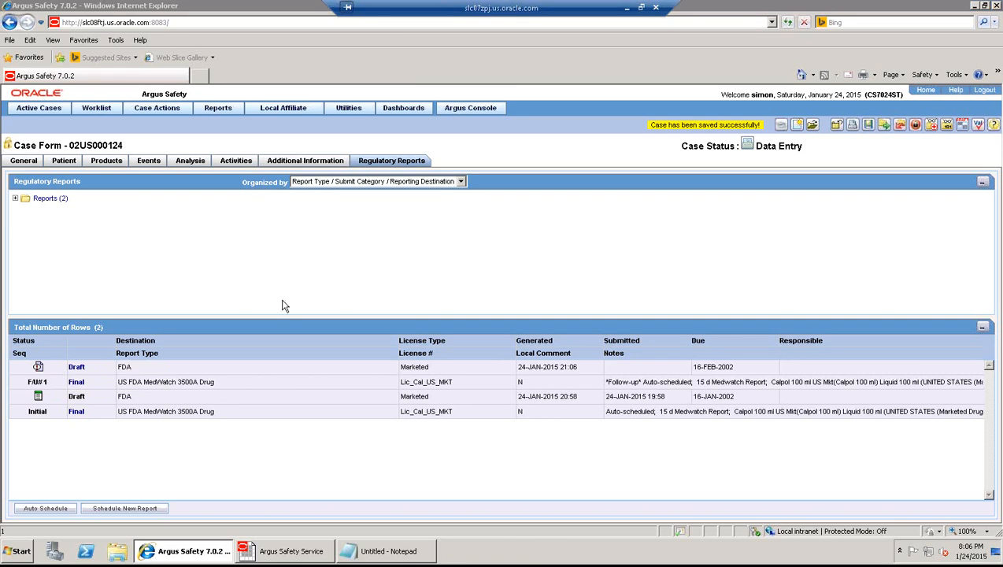
pyautogui.click(391, 180)
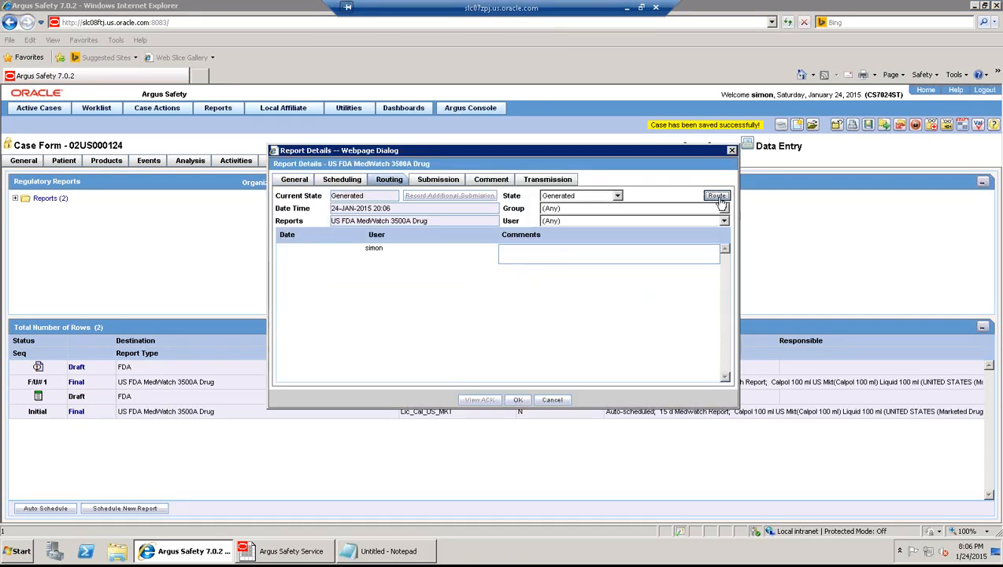
pyautogui.click(617, 195)
pyautogui.click(570, 225)
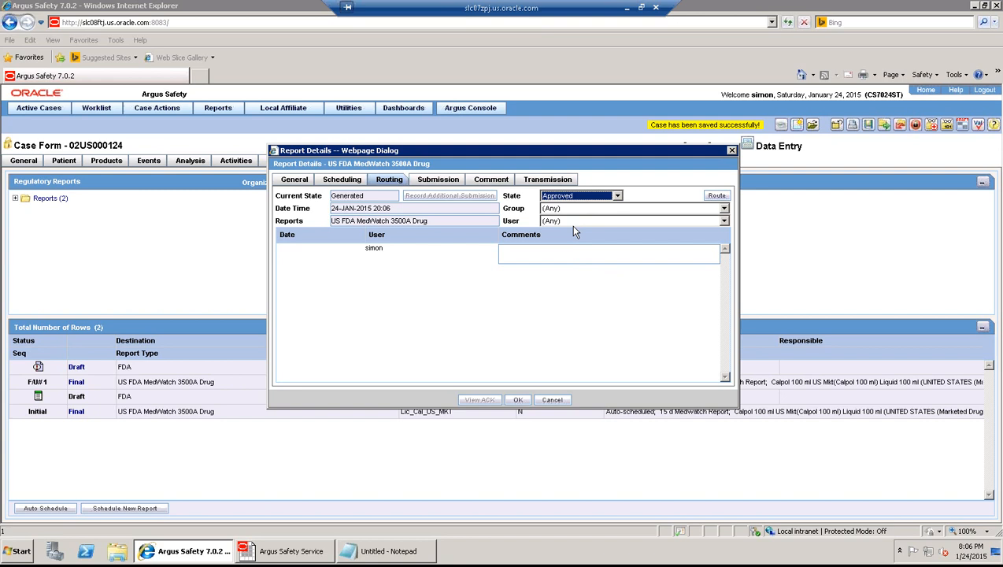
pyautogui.click(540, 258)
pyautogui.write('approved')
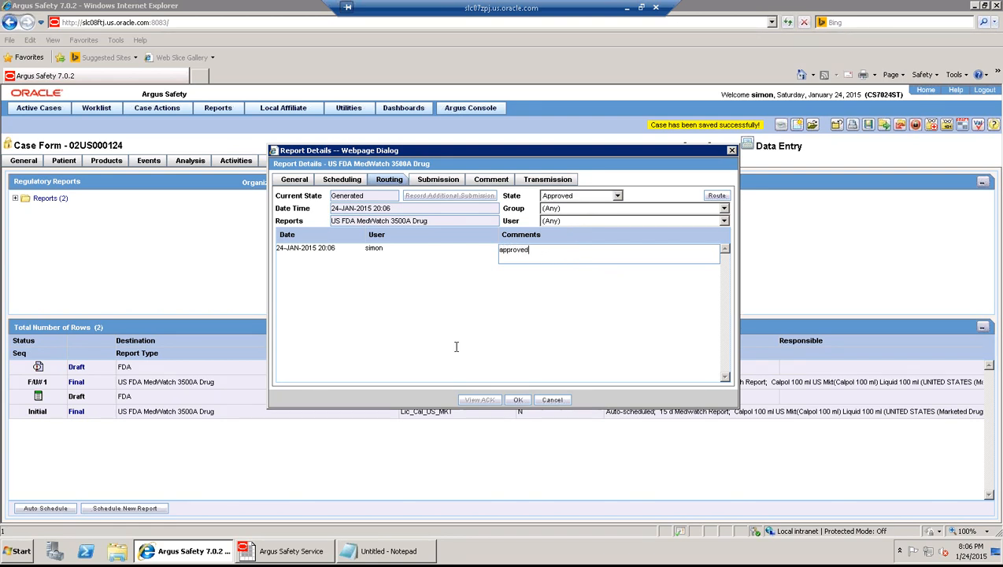
pyautogui.click(517, 400)
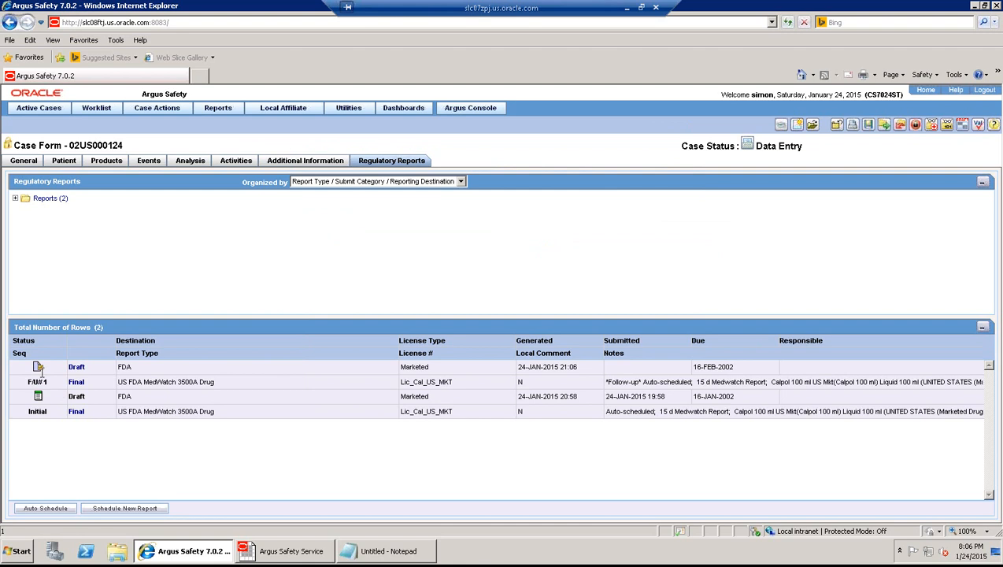
# - Route the report to Submitted with Not specified as the justification
pyautogui.click(38, 368)
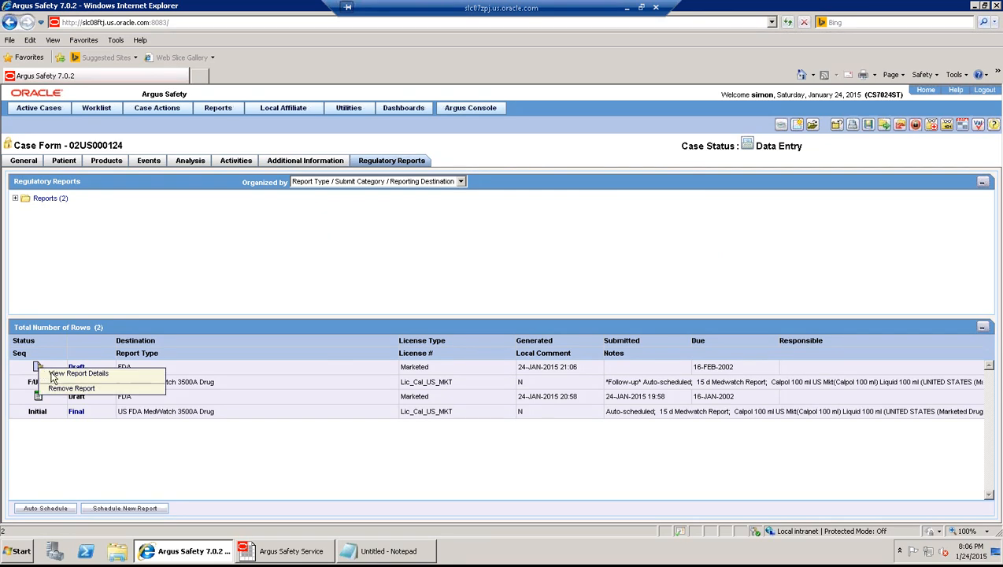
pyautogui.click(52, 376)
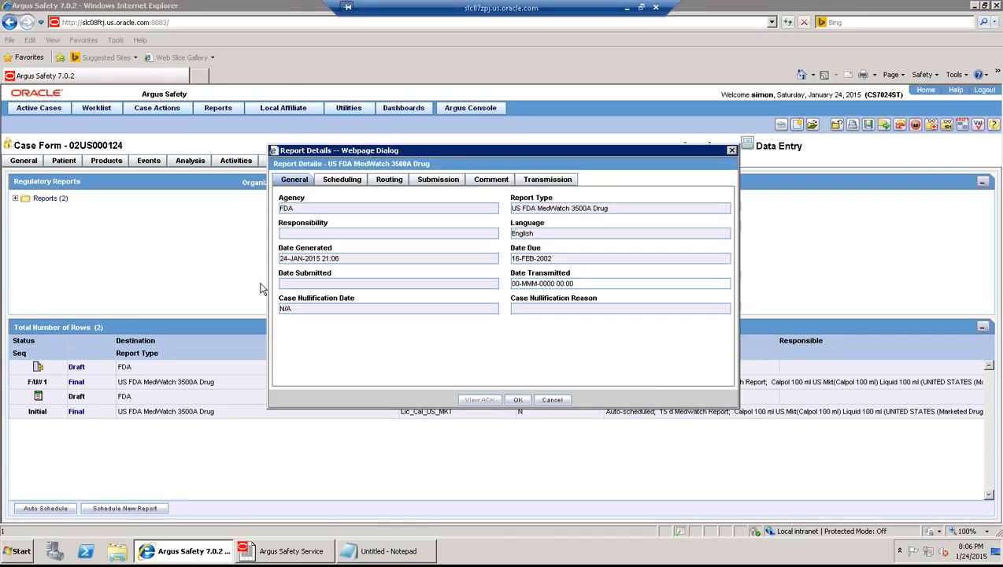
pyautogui.click(390, 180)
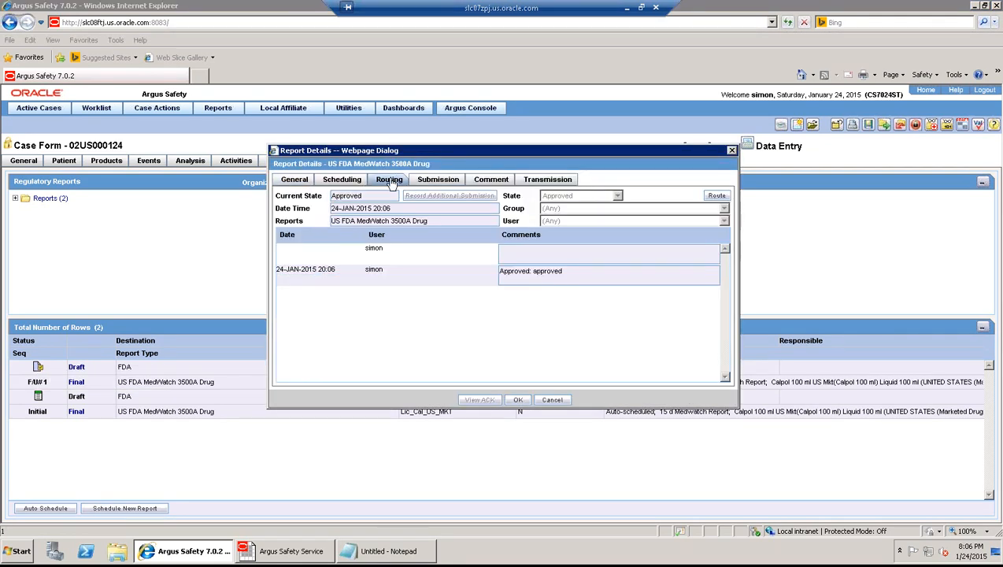
pyautogui.click(716, 196)
pyautogui.click(618, 196)
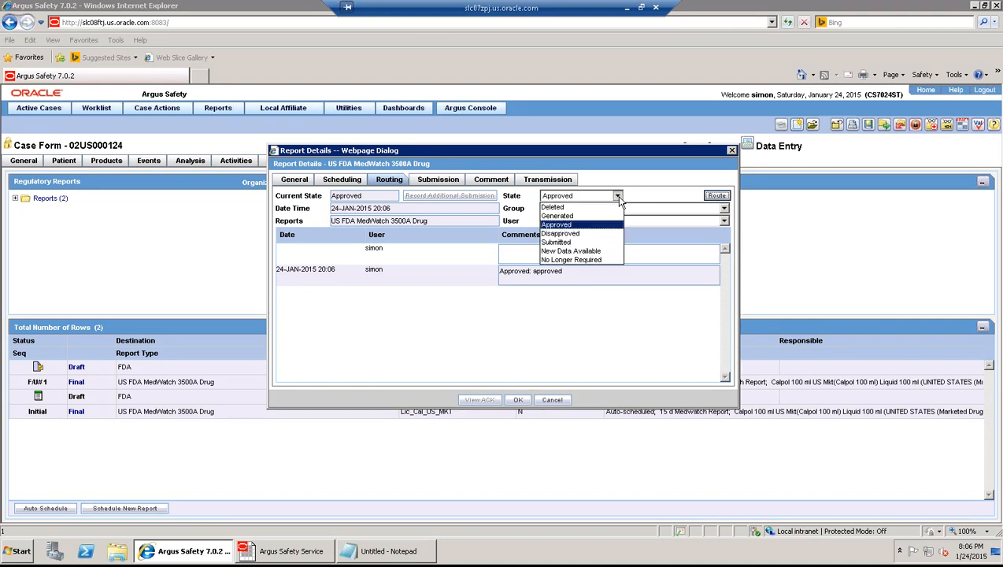
pyautogui.click(556, 244)
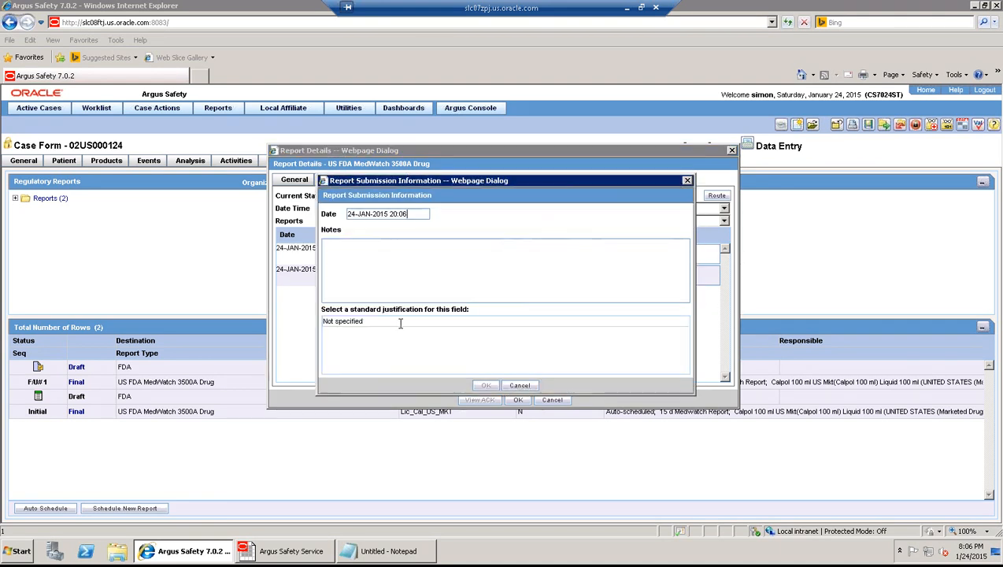
pyautogui.click(349, 320)
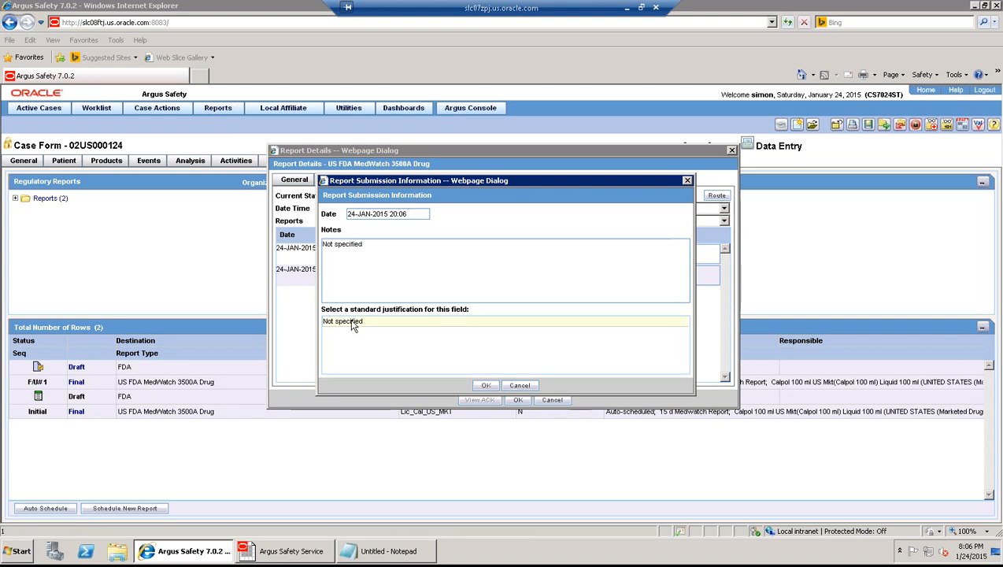
pyautogui.click(487, 386)
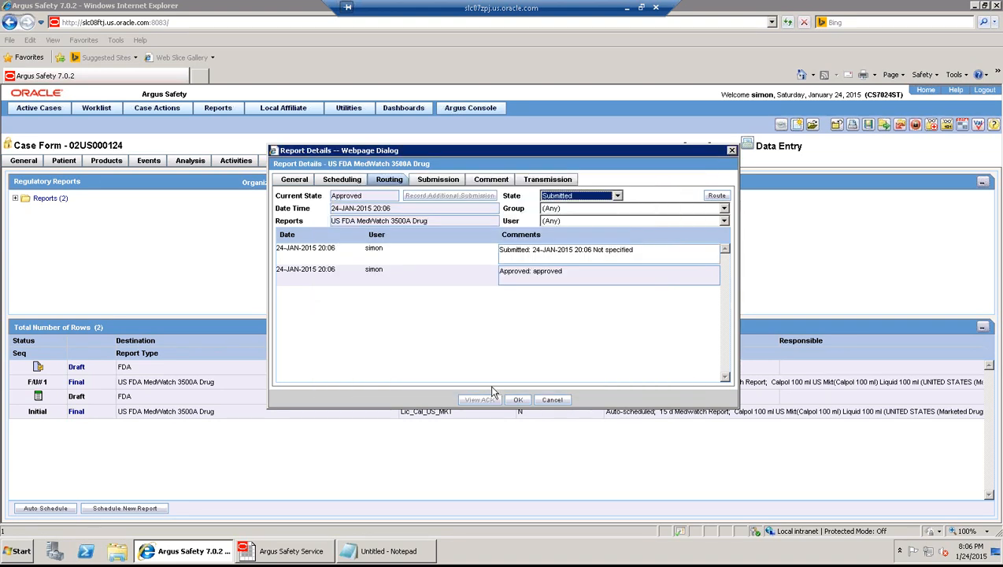
pyautogui.click(519, 401)
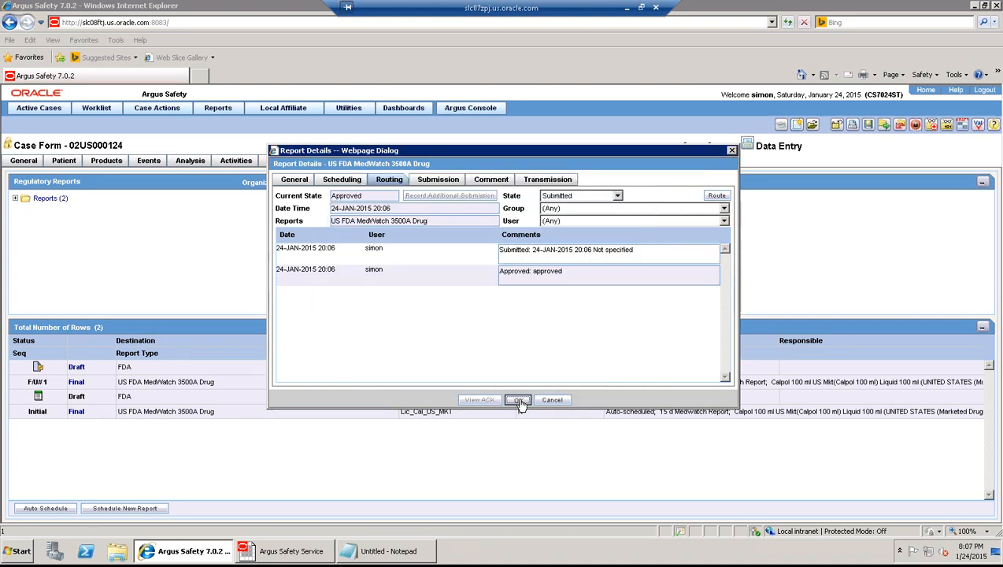
# - Save the case, then unlock it with the password and note 'case unlocked' as non-significant follow-up
pyautogui.click(868, 126)
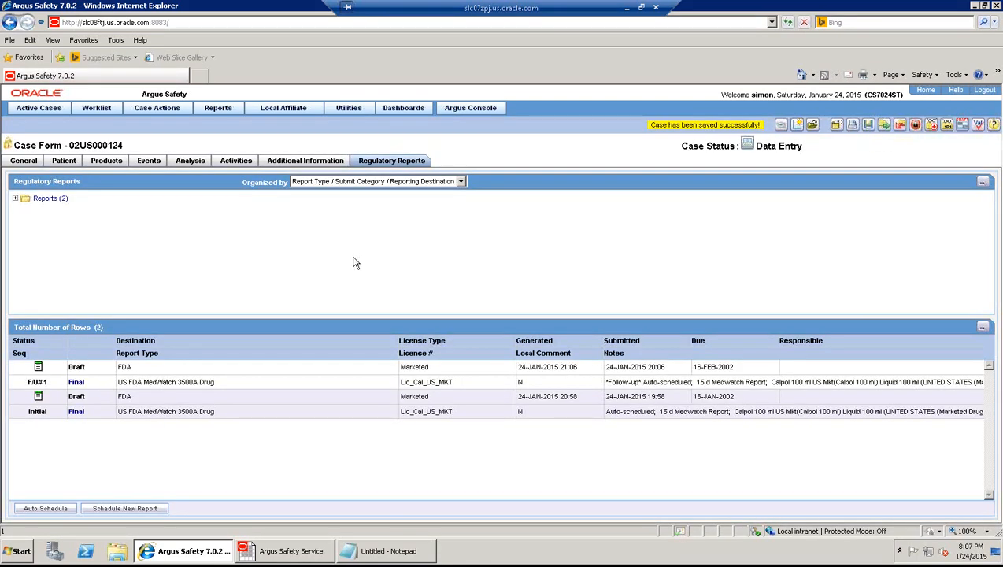
pyautogui.click(915, 125)
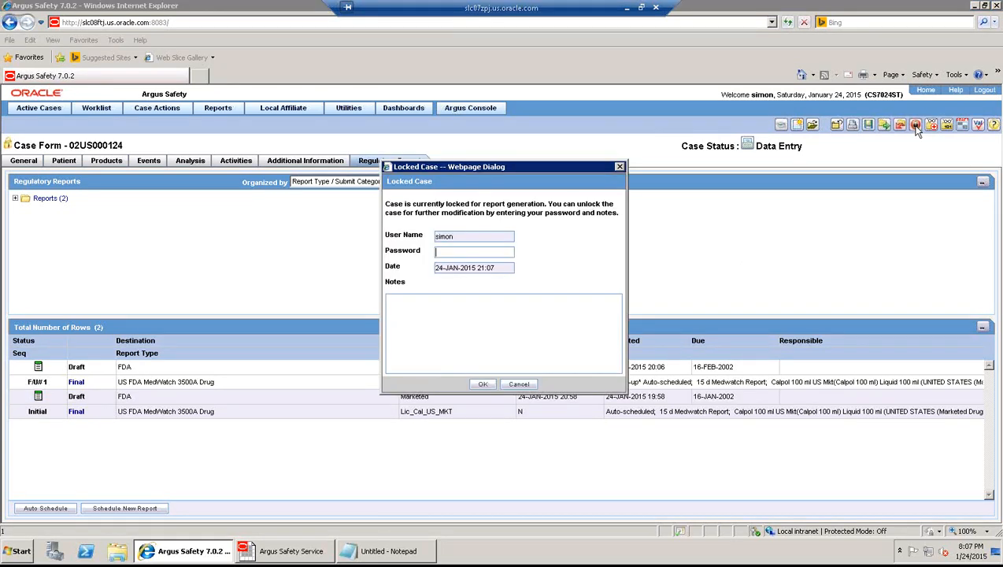
pyautogui.write('case unlocked')
pyautogui.click(489, 384)
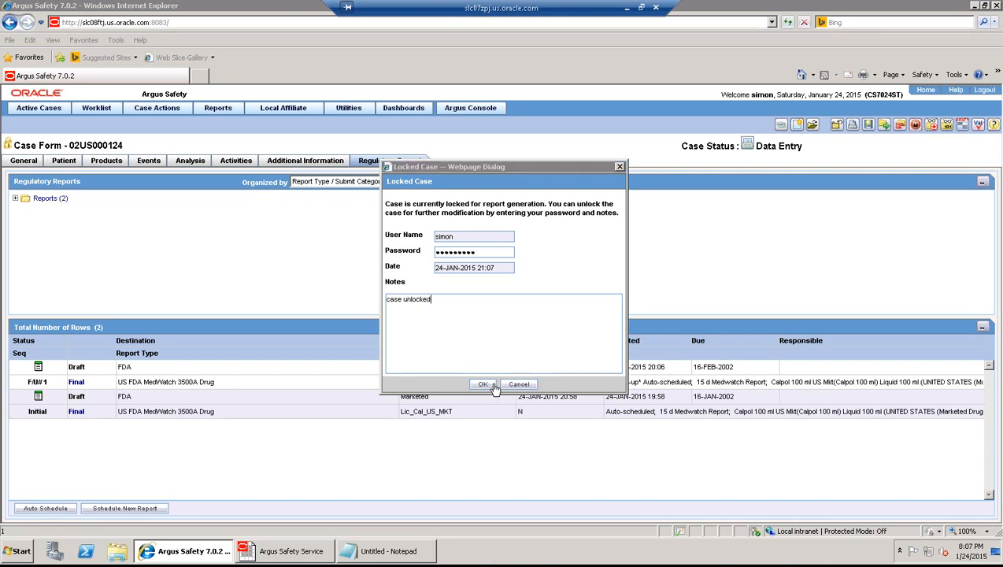
pyautogui.click(529, 340)
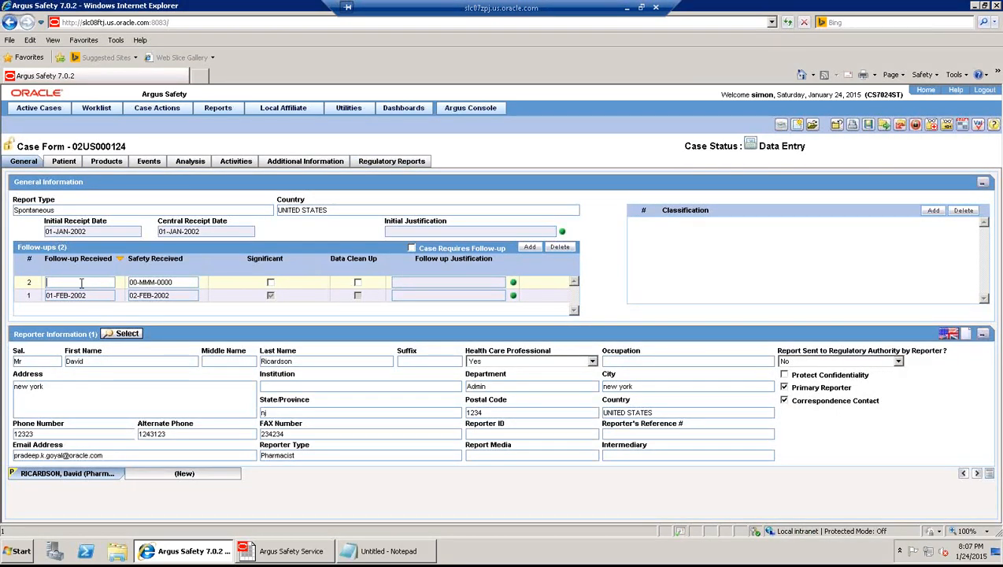
# - Record a non-significant follow-up received 01-MAR-2002, add institution Bollywood, and save the case
pyautogui.write('01032002')
pyautogui.press('Tab')
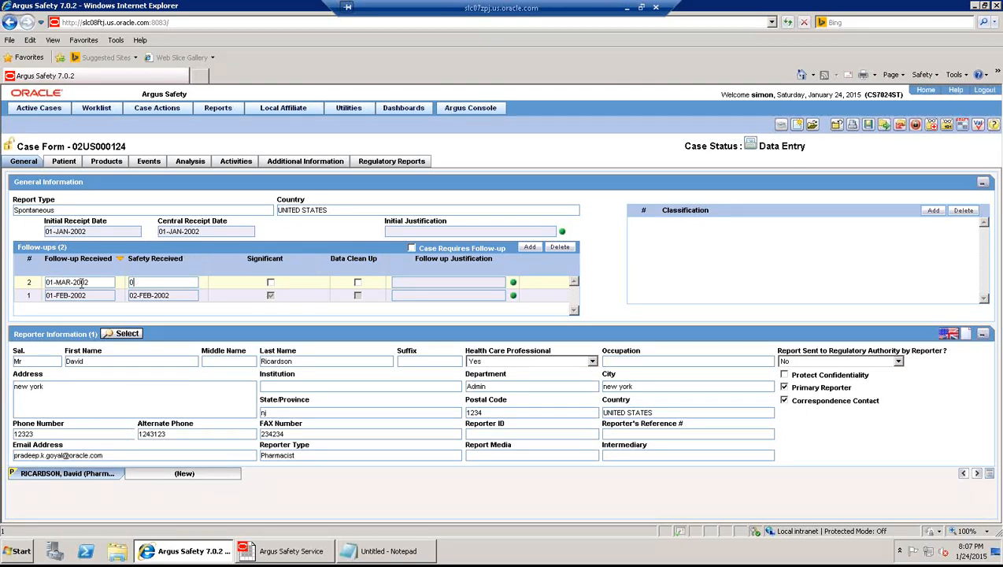
pyautogui.write('01032002')
pyautogui.click(270, 282)
pyautogui.click(271, 283)
pyautogui.click(284, 386)
pyautogui.write('Bollywood')
pyautogui.click(868, 125)
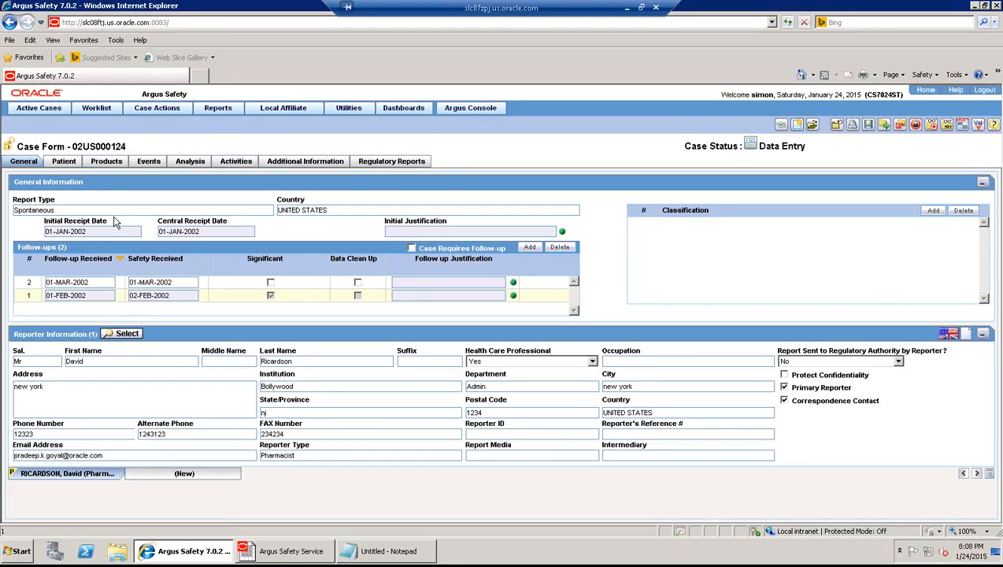
# - On the Patient tab, choose Asian for Ethnicity and save the case
pyautogui.click(68, 162)
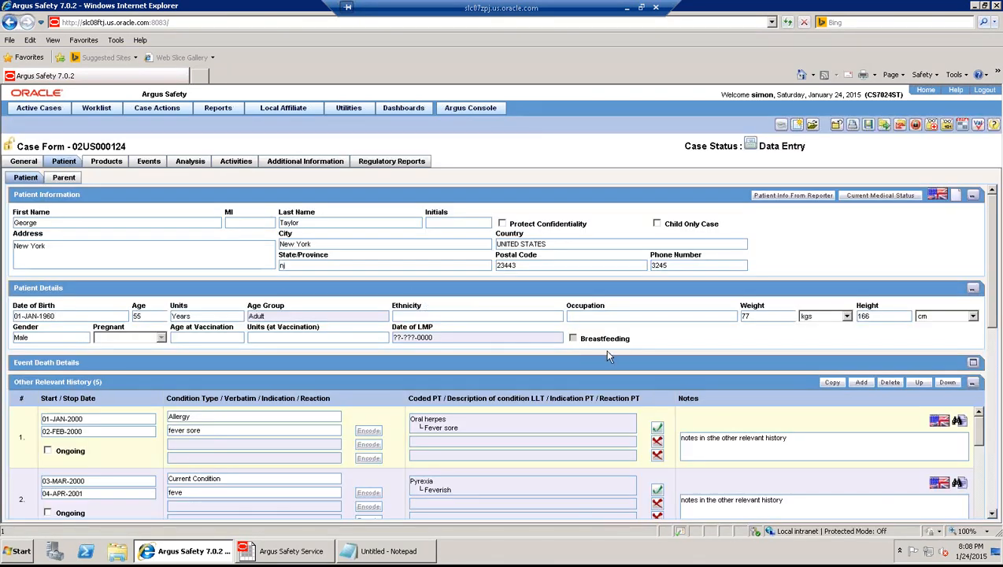
pyautogui.click(552, 316)
pyautogui.write('a')
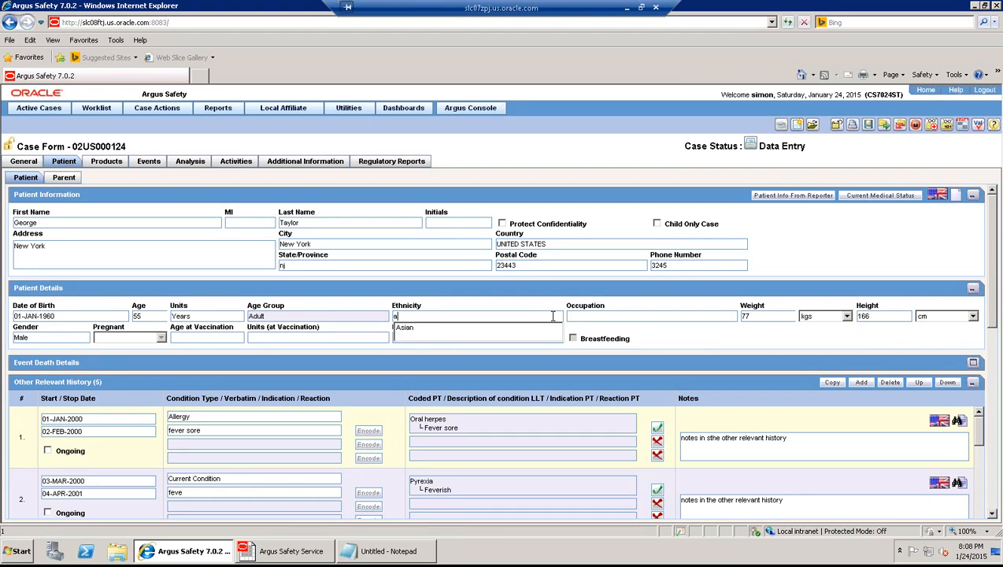
pyautogui.press('Down')
pyautogui.press('Tab')
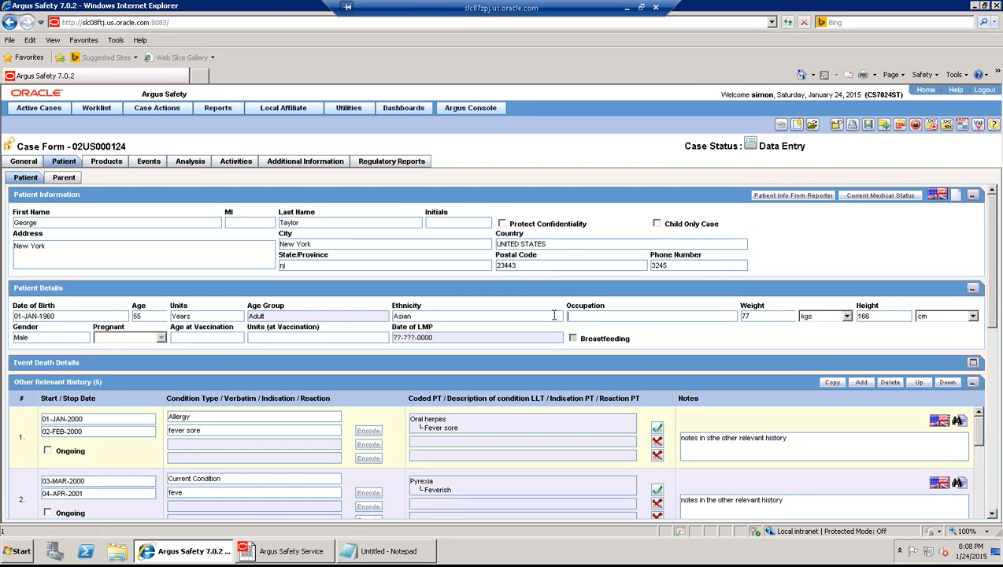
pyautogui.click(869, 127)
# - Add a 'test' event coded to Testicular endodermal sinus tumor stage I, save, and update reports
pyautogui.click(148, 162)
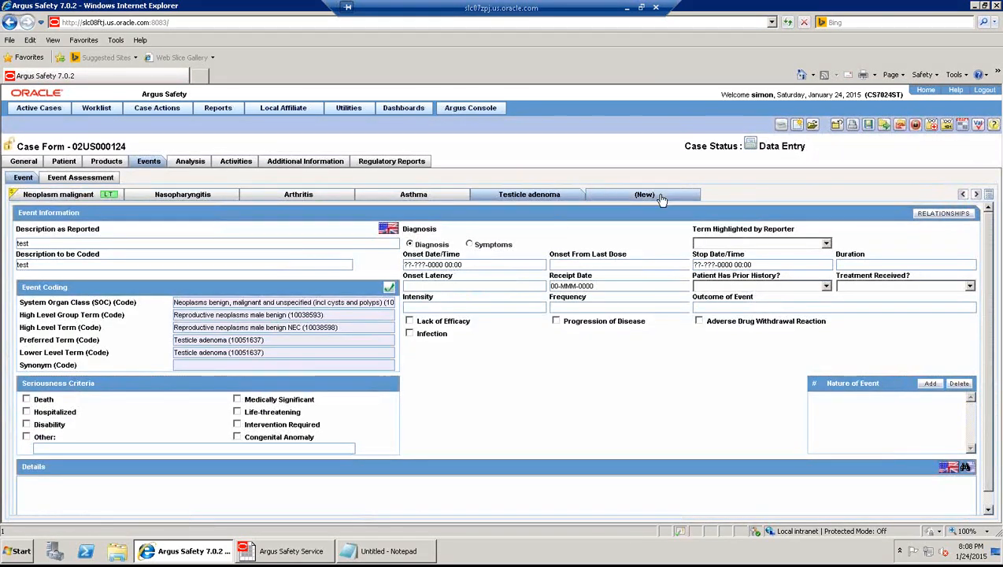
pyautogui.click(660, 196)
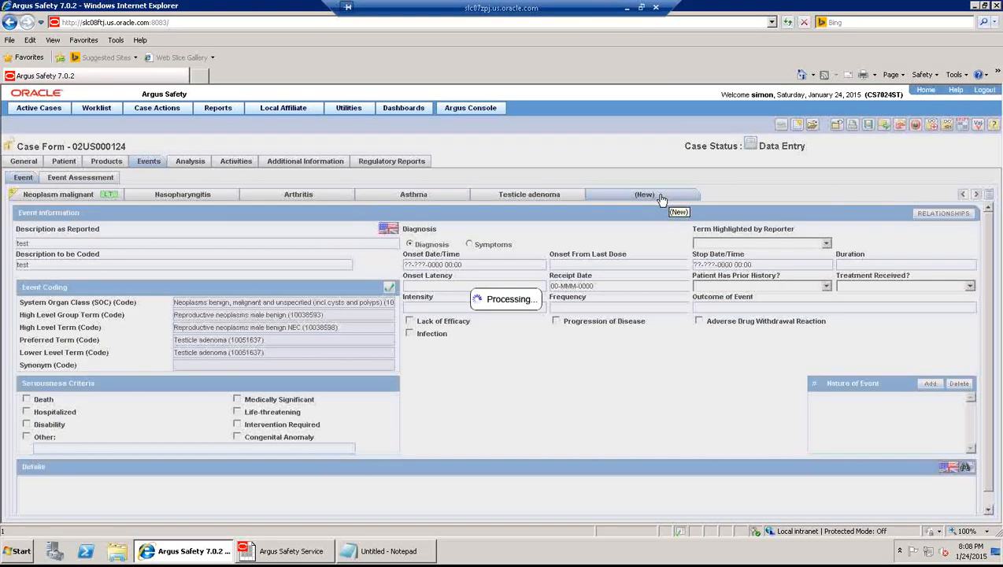
pyautogui.click(293, 244)
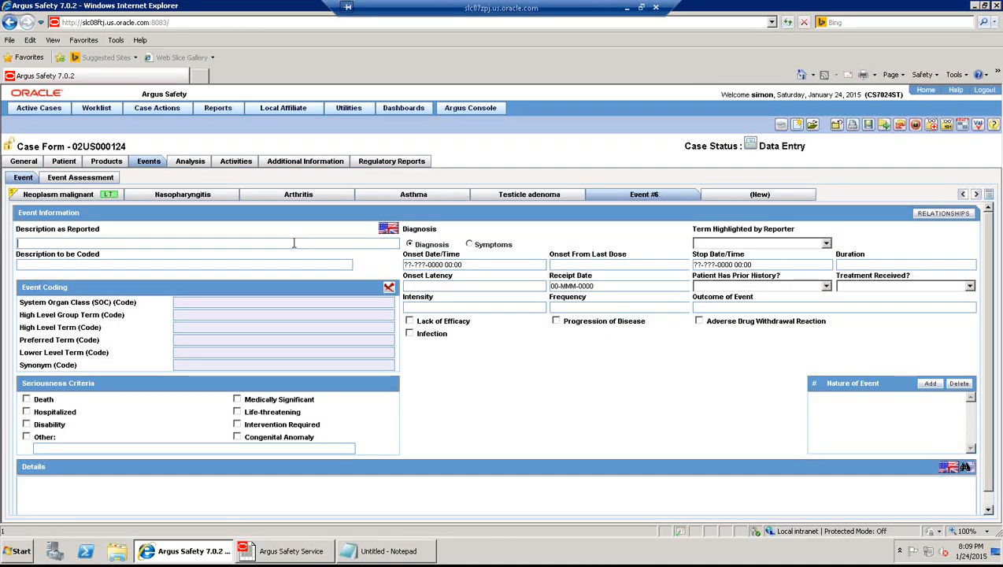
pyautogui.write('test')
pyautogui.press('Tab')
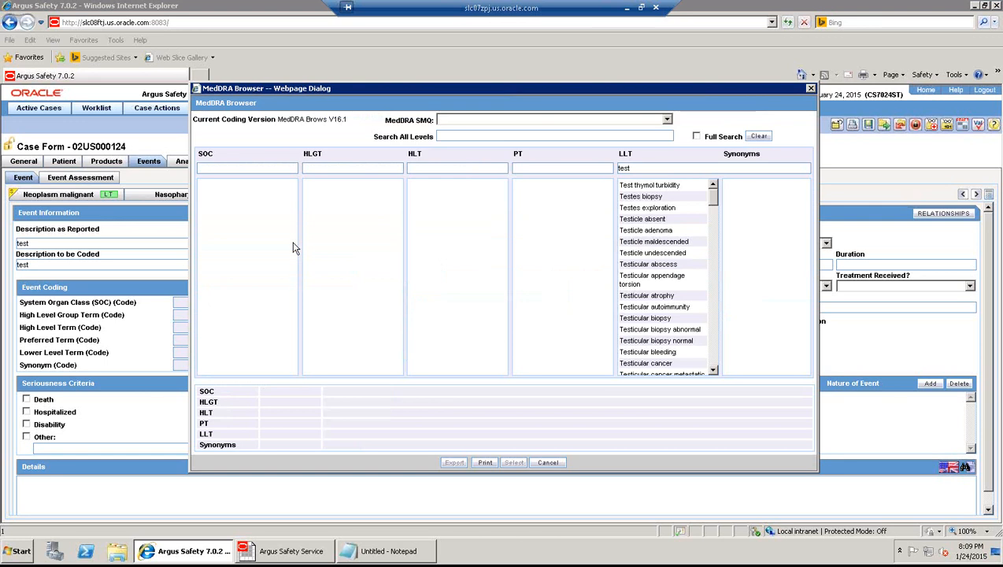
pyautogui.scroll(-4, 709, 360)
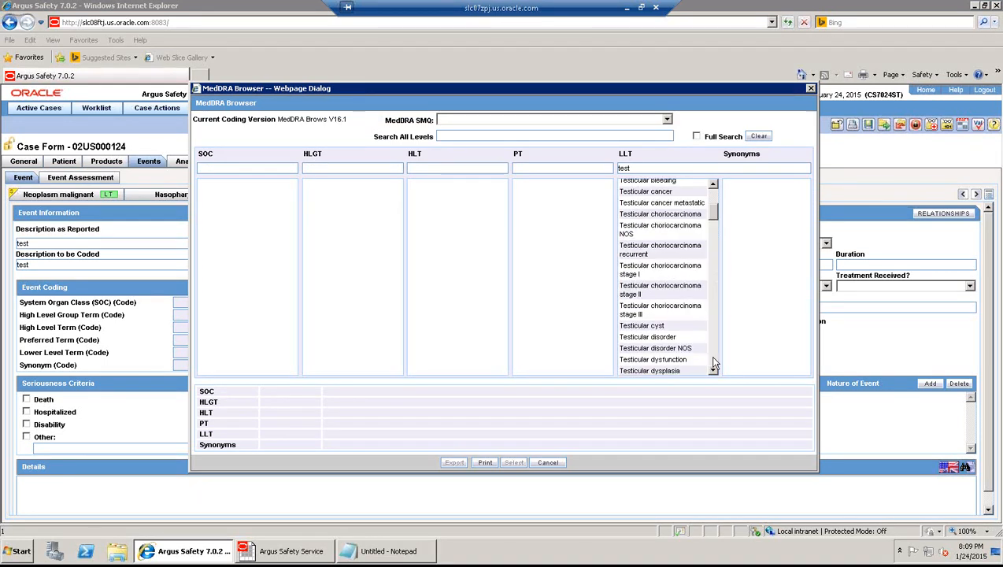
pyautogui.scroll(-4, 712, 362)
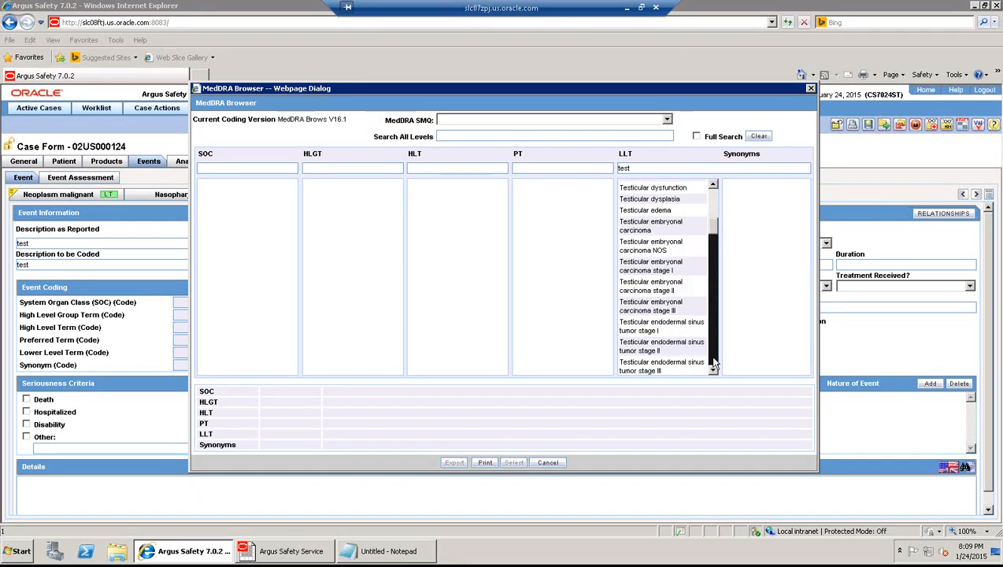
pyautogui.click(644, 333)
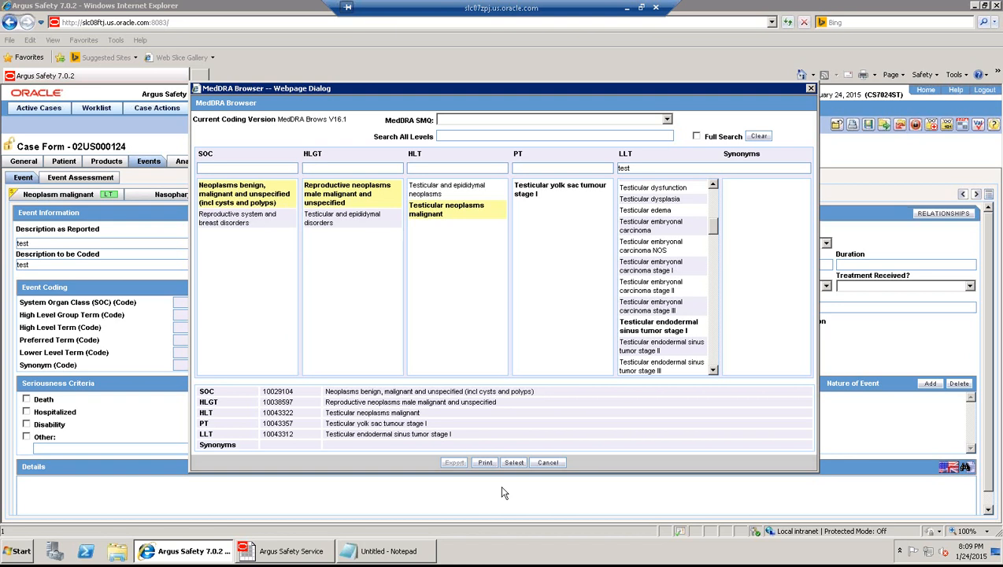
pyautogui.click(515, 463)
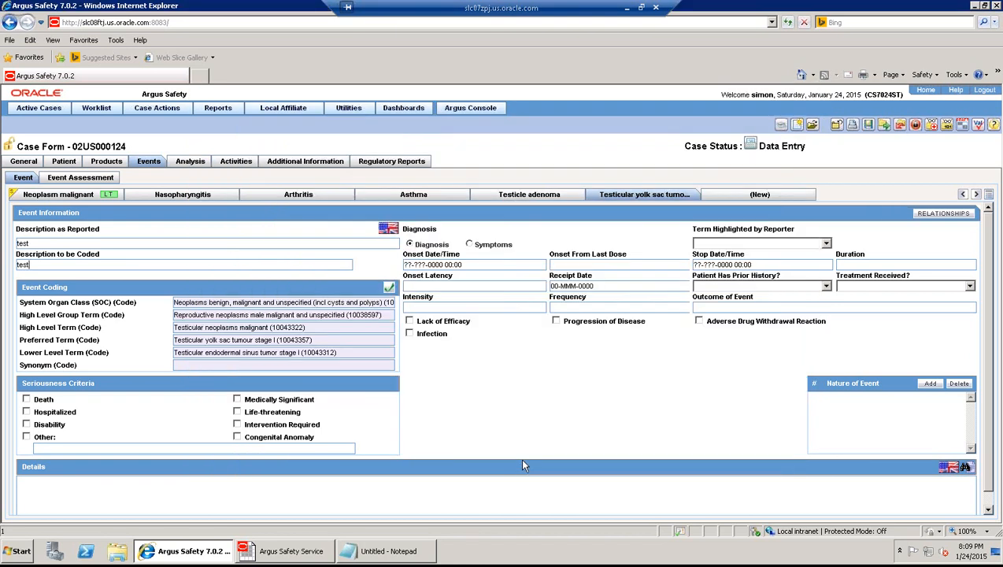
pyautogui.click(868, 126)
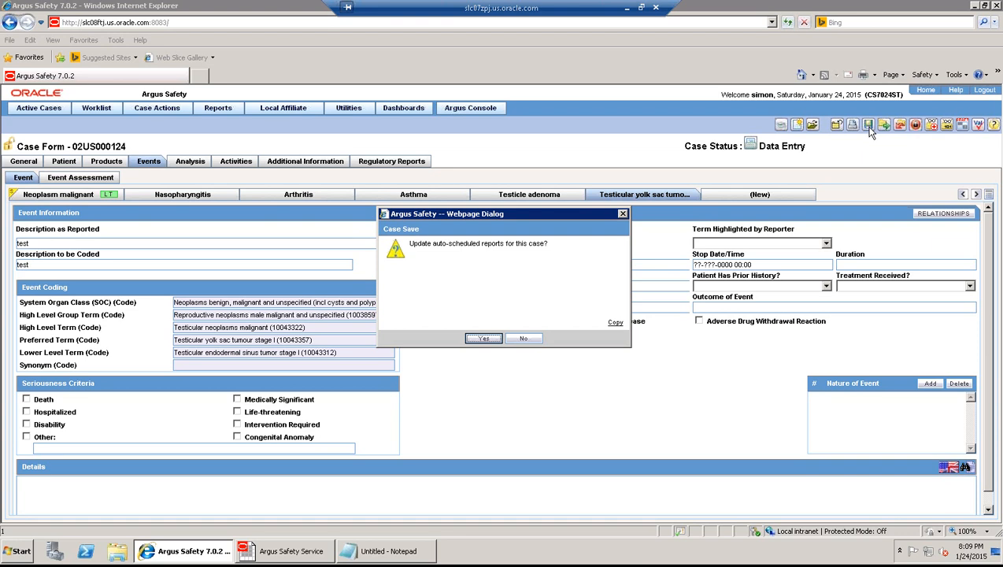
pyautogui.click(484, 339)
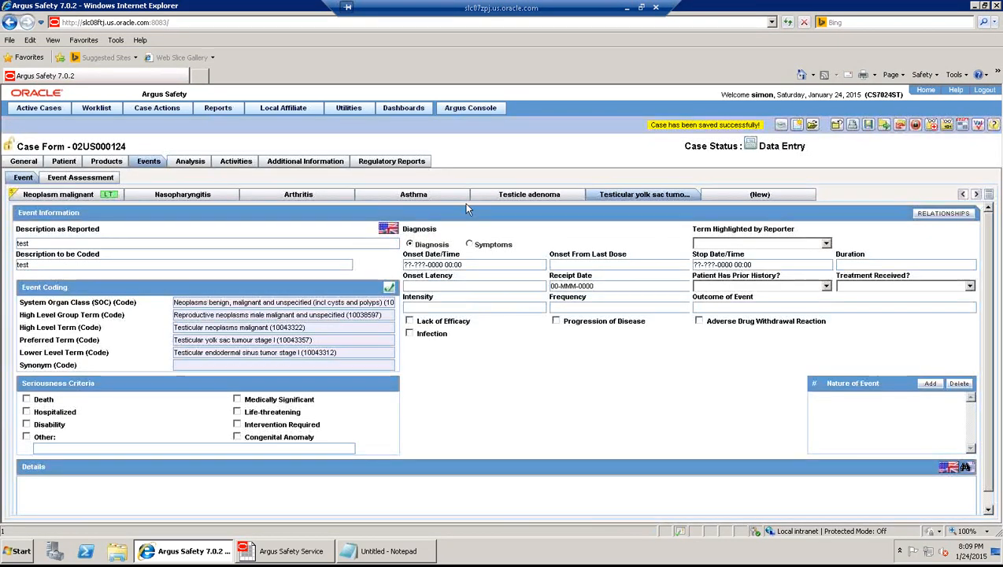
# - Show the Regulatory Reports tab listing the three US FDA MedWatch 3500A reports
pyautogui.click(406, 162)
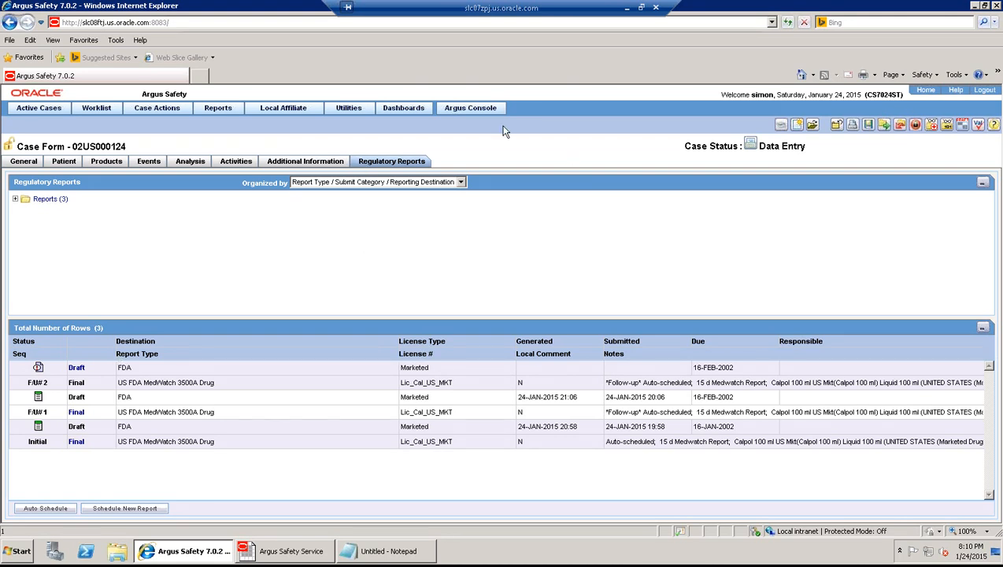
# - Change Auto Regulatory Scheduling to Significant in Argus Console's Case Form Configuration, save it, and close the console
pyautogui.click(475, 112)
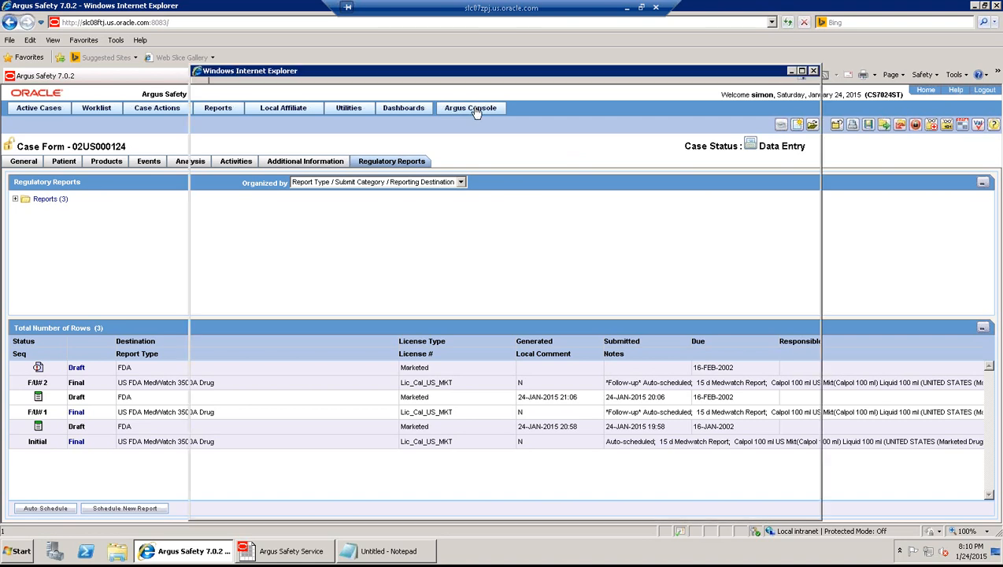
pyautogui.click(506, 110)
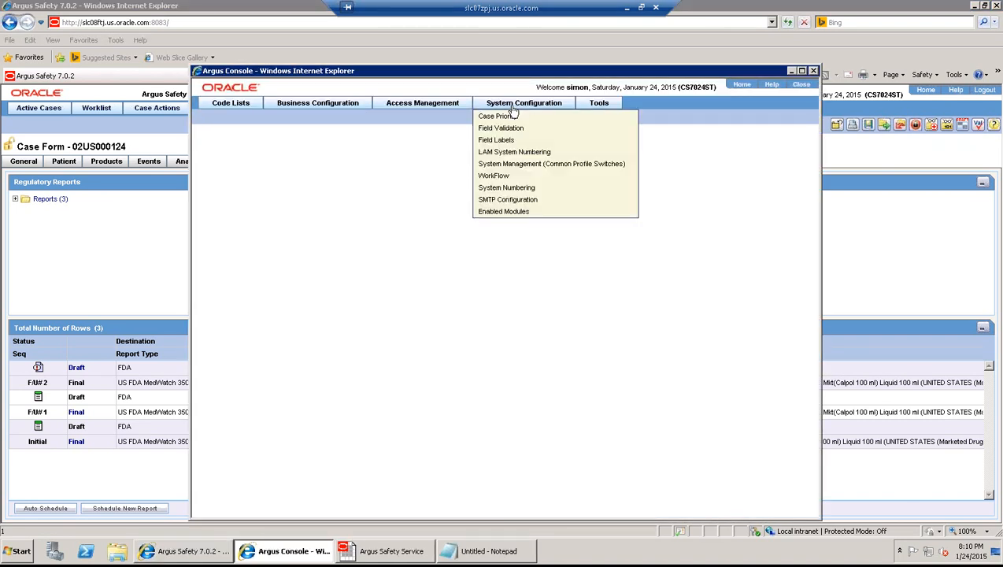
pyautogui.click(509, 166)
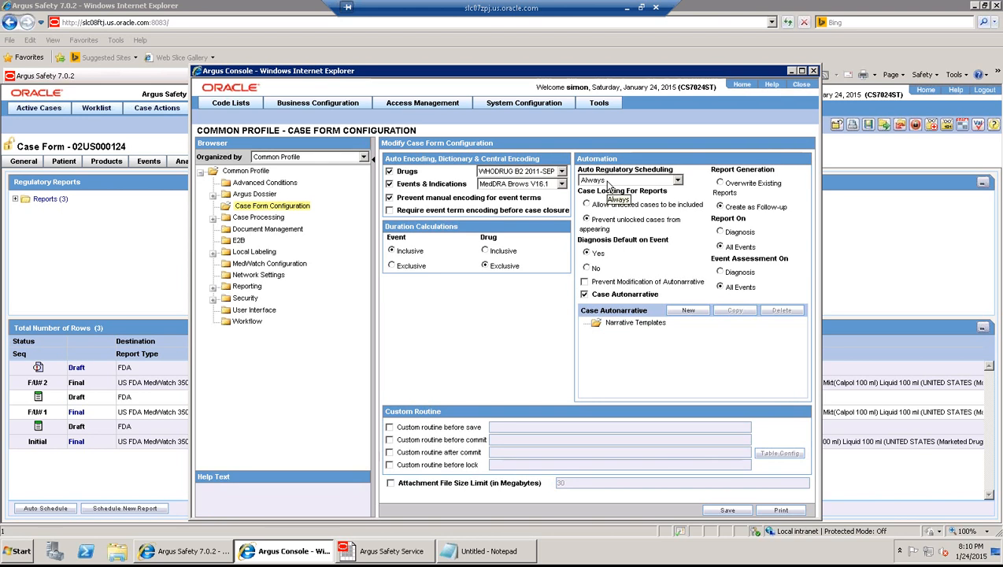
pyautogui.click(604, 180)
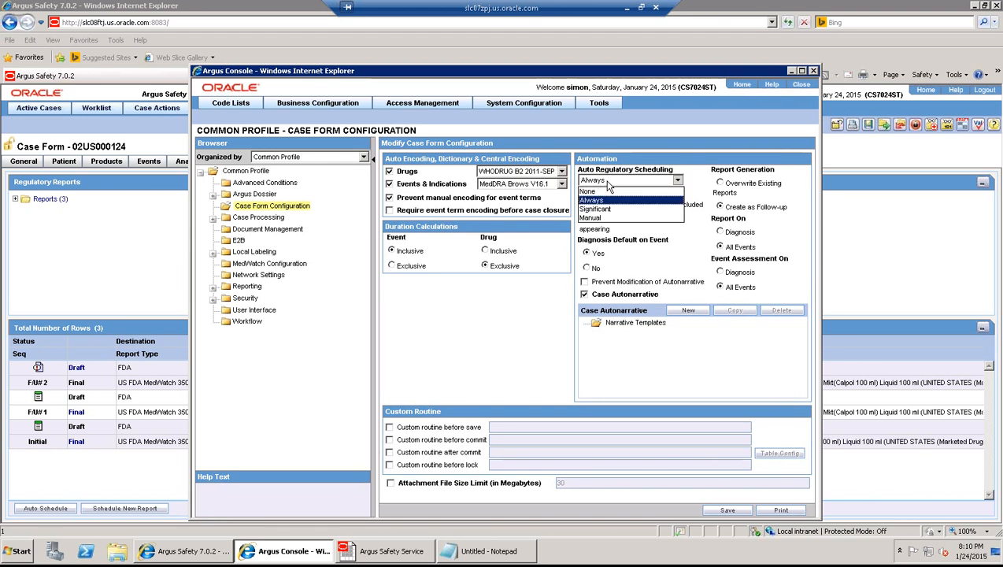
pyautogui.click(600, 210)
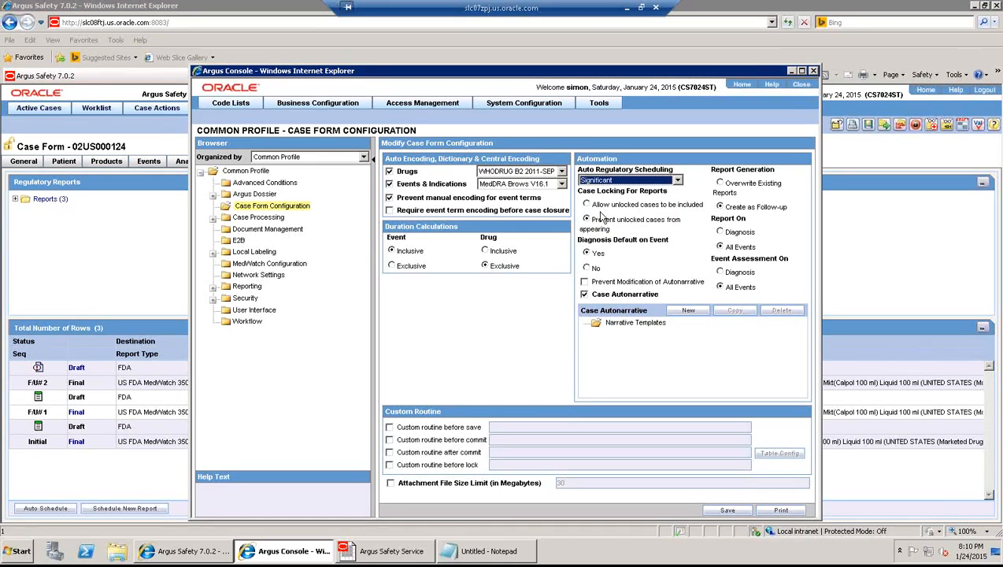
pyautogui.click(727, 510)
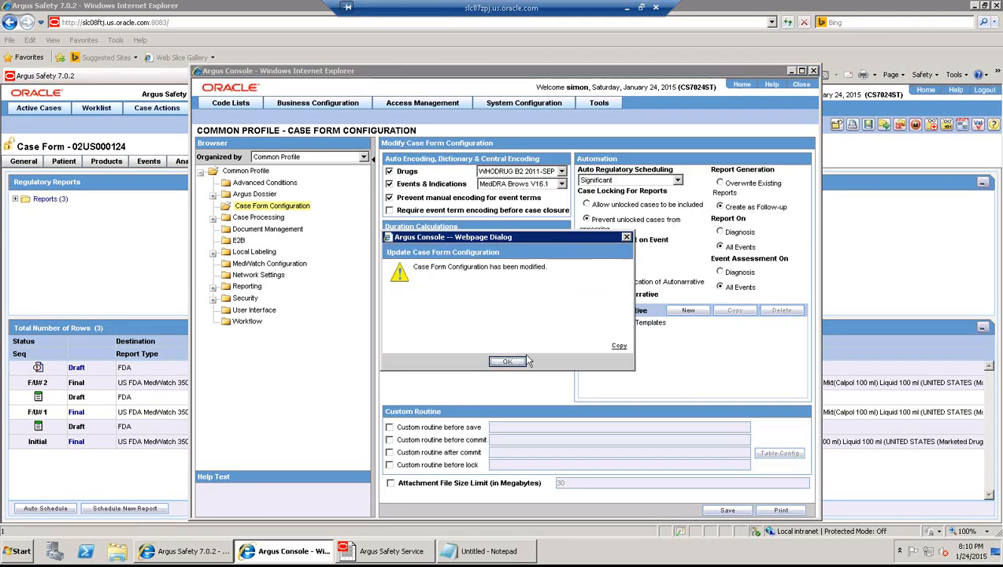
pyautogui.click(508, 363)
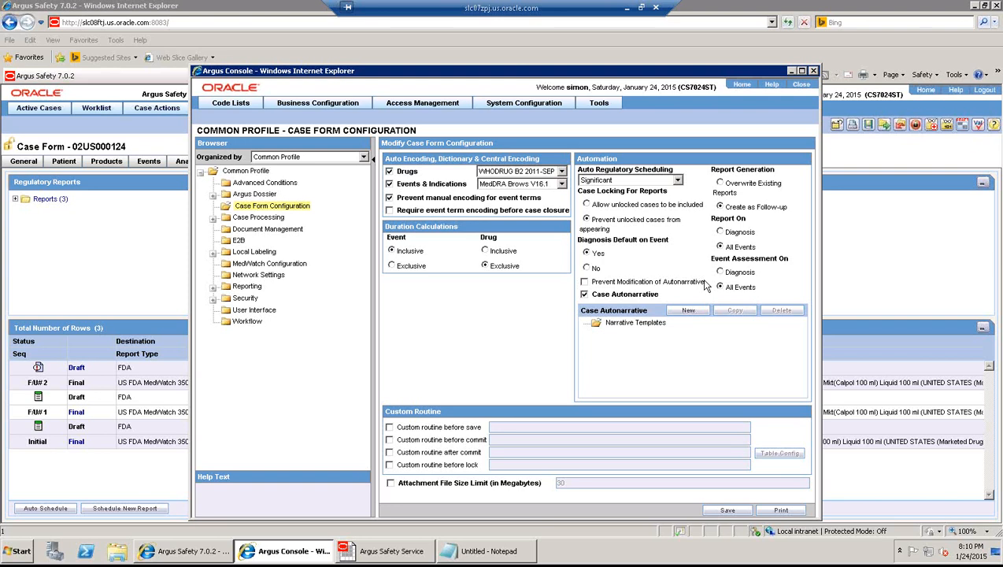
pyautogui.click(803, 87)
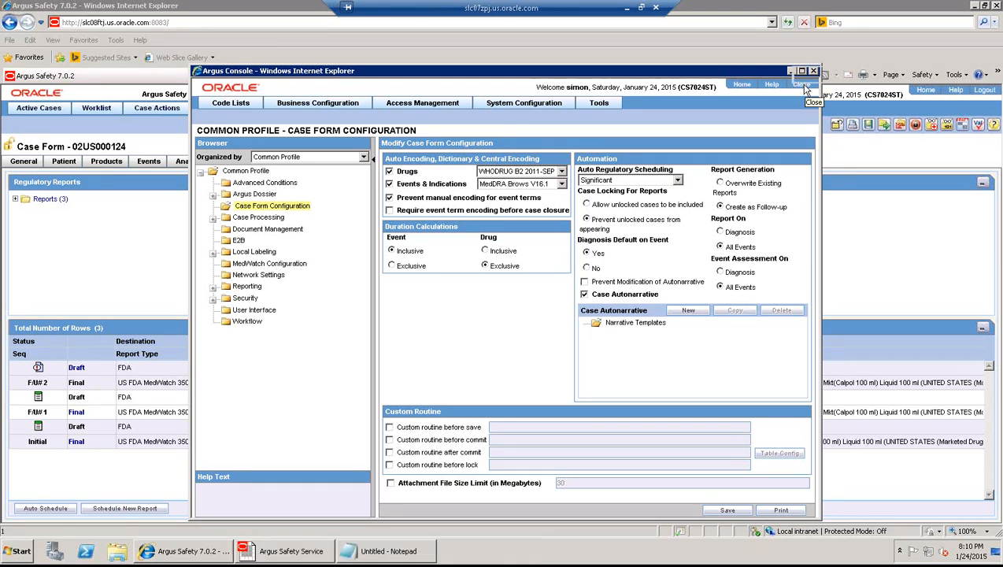
# - Log out with the open case saved, sign back in with your credentials, and bring up the Notepad notes
pyautogui.click(984, 91)
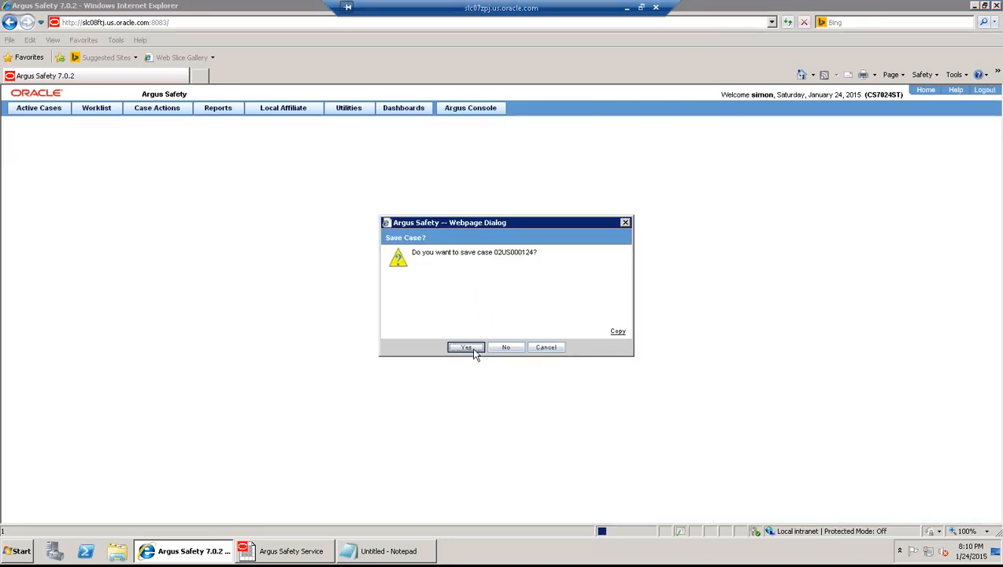
pyautogui.click(473, 350)
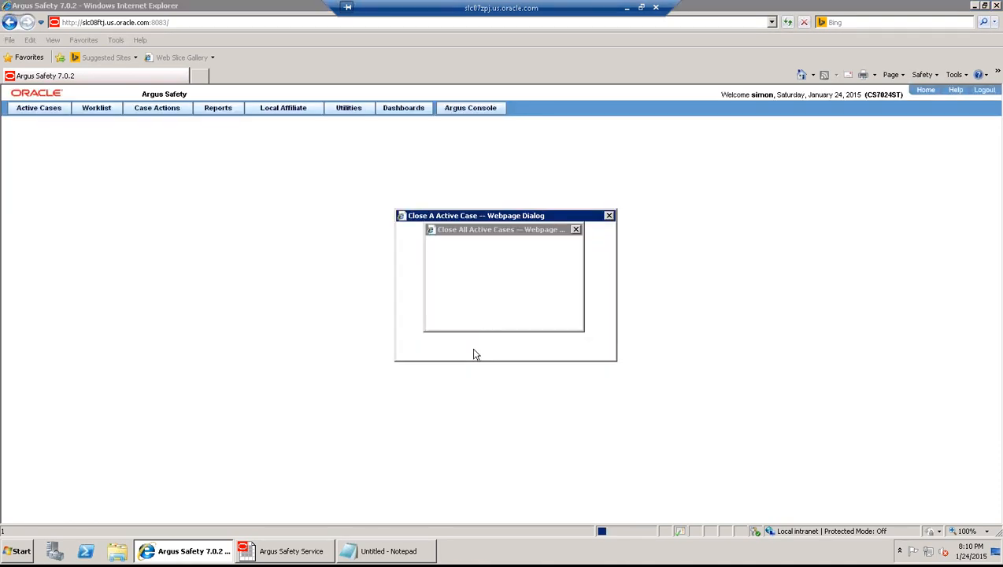
pyautogui.write('simon')
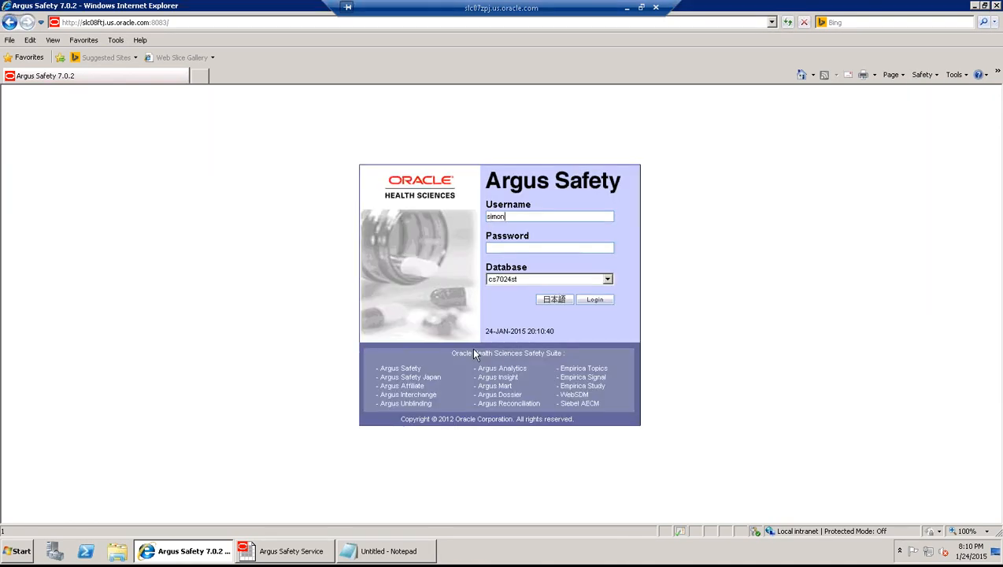
pyautogui.write('*********')
pyautogui.press('Tab')
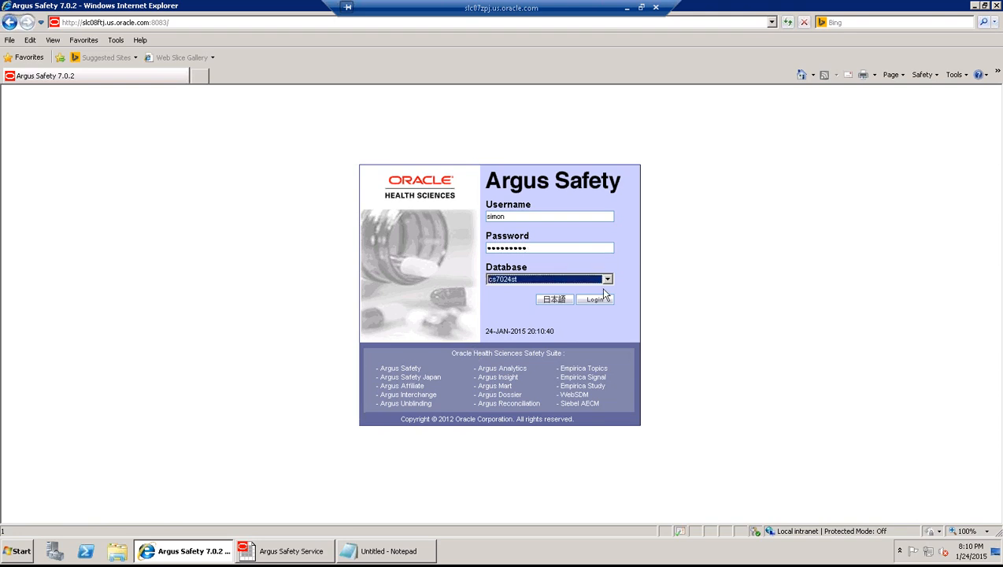
pyautogui.click(595, 300)
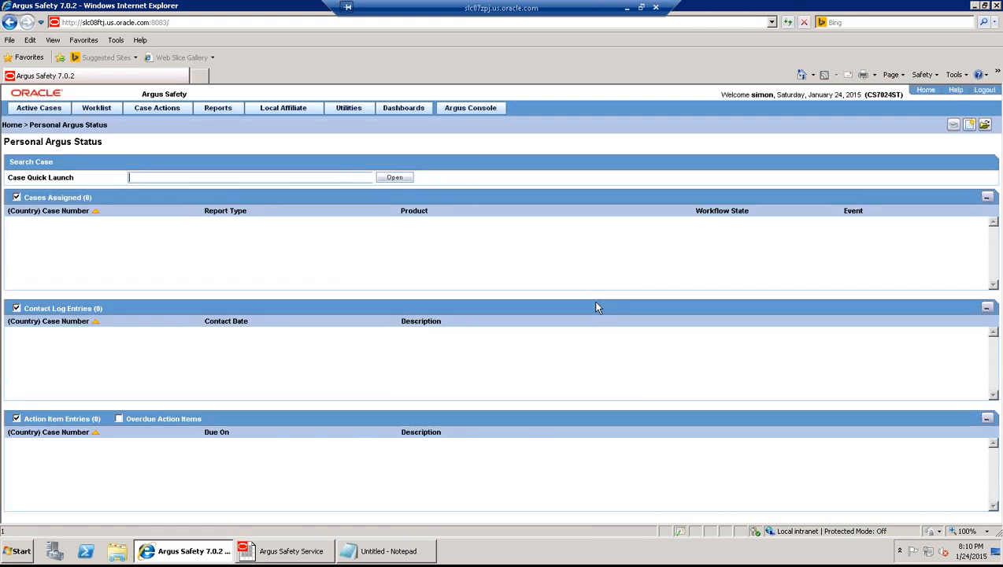
pyautogui.click(418, 550)
# - Add the line 'Significant Switch : Initial Case Lock and subsequent singnificant followup lock' to the notes
pyautogui.click(250, 208)
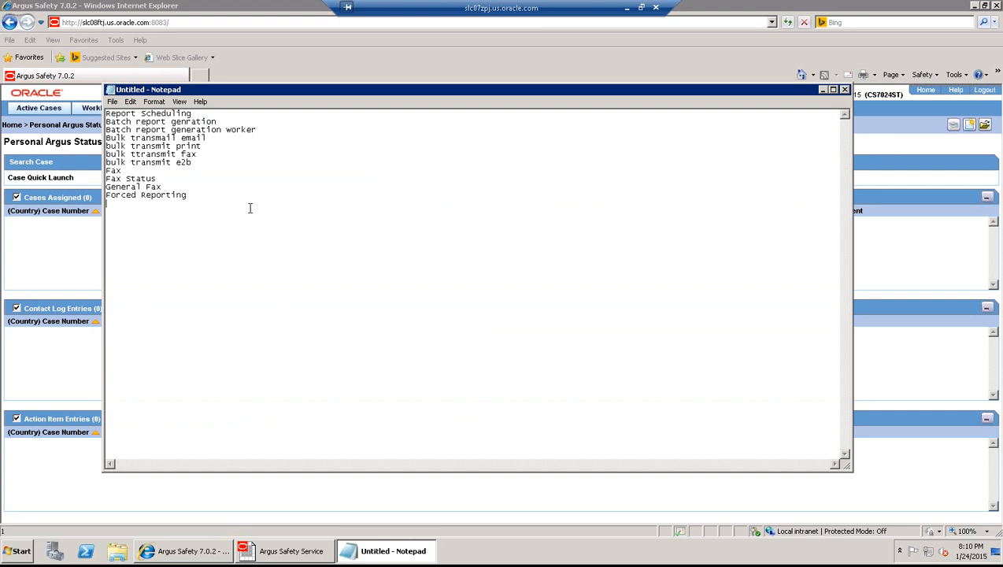
pyautogui.press('Return')
pyautogui.press('Return')
pyautogui.write('Significant Swithc is')
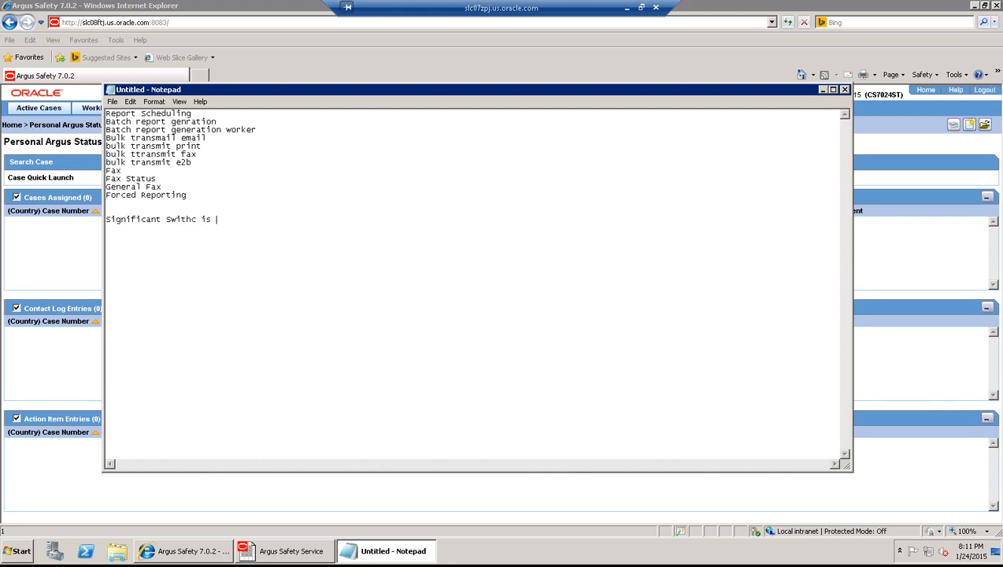
pyautogui.press('BackSpace')
pyautogui.press('BackSpace')
pyautogui.press('BackSpace')
pyautogui.press('BackSpace')
pyautogui.press('BackSpace')
pyautogui.write('ch')
pyautogui.press('BackSpace')
pyautogui.press('BackSpace')
pyautogui.press('BackSpace')
pyautogui.press('BackSpace')
pyautogui.press('BackSpace')
pyautogui.press('BackSpace')
pyautogui.hotkey('ctrl', 'z')
pyautogui.hotkey('ctrl', 'z')
pyautogui.write('Switch : Initial Case Lock and subs')
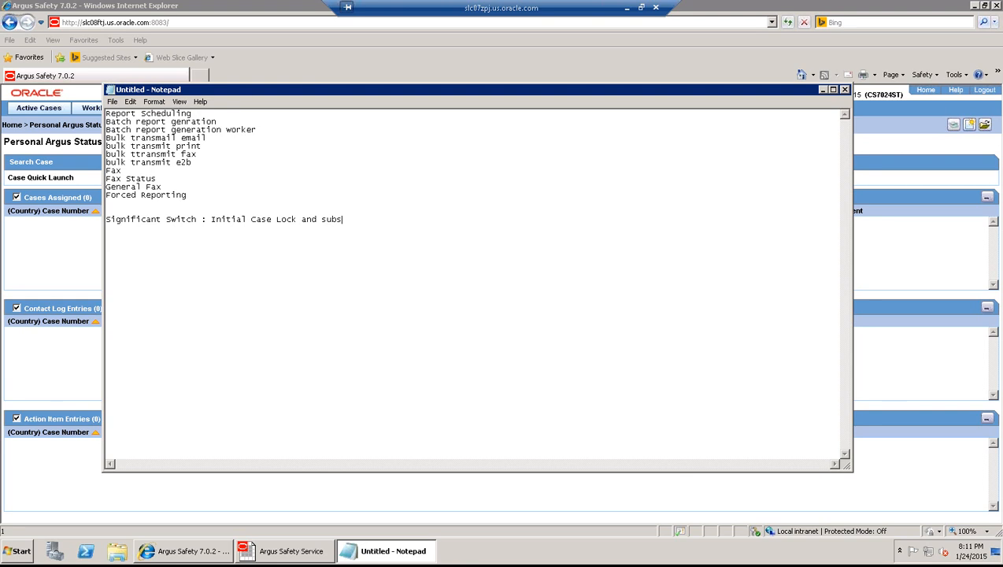
pyautogui.write('equent singnificant followu')
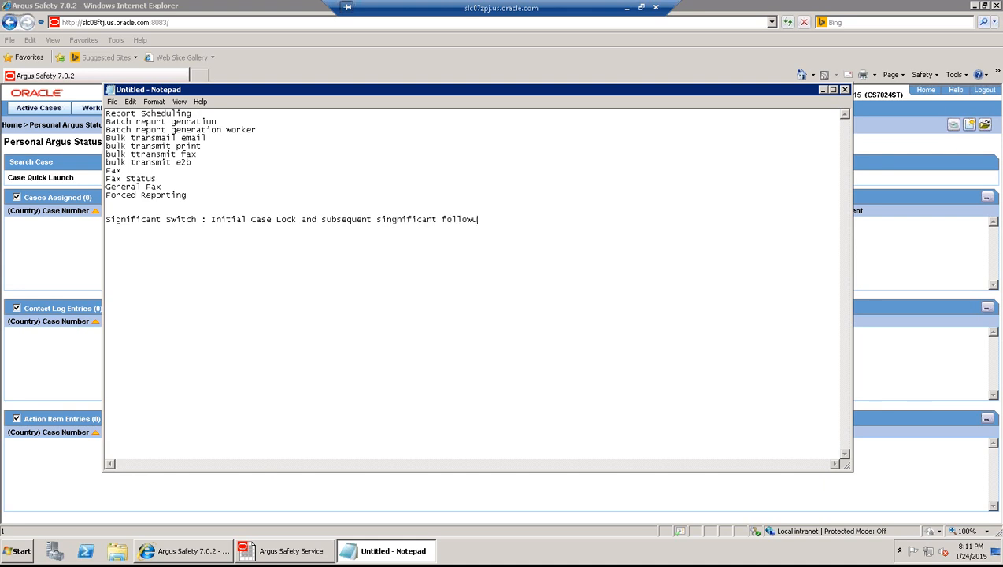
pyautogui.write('p lock')
pyautogui.press('BackSpace')
pyautogui.press('BackSpace')
pyautogui.write('ck')
pyautogui.click(54, 254)
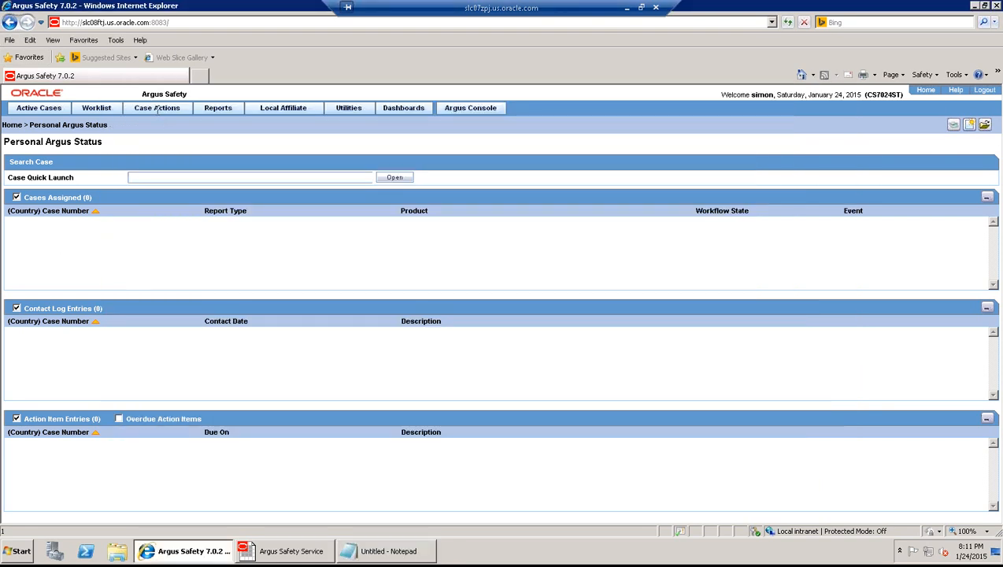
# - Open recently accessed case 02US000120
pyautogui.click(156, 112)
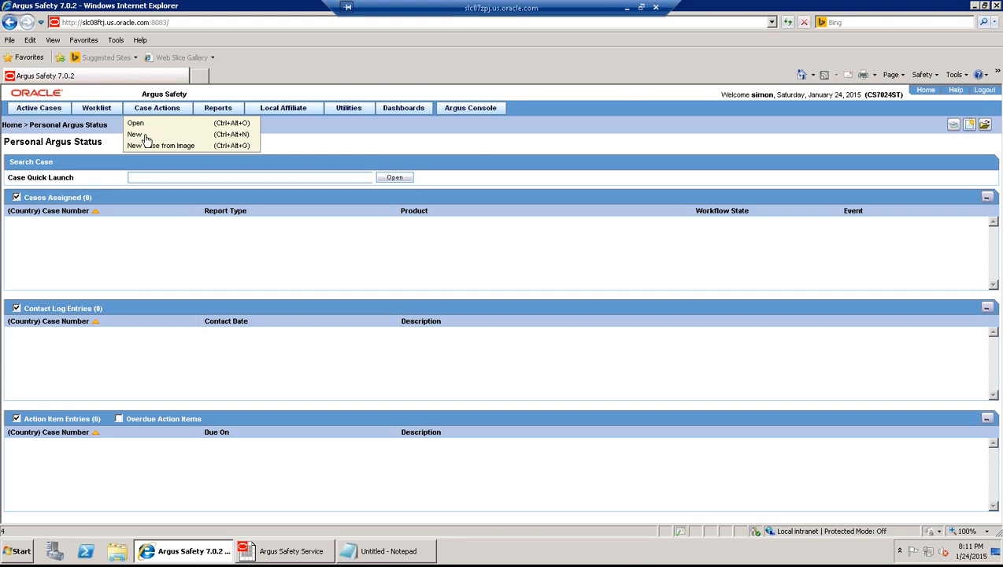
pyautogui.click(145, 139)
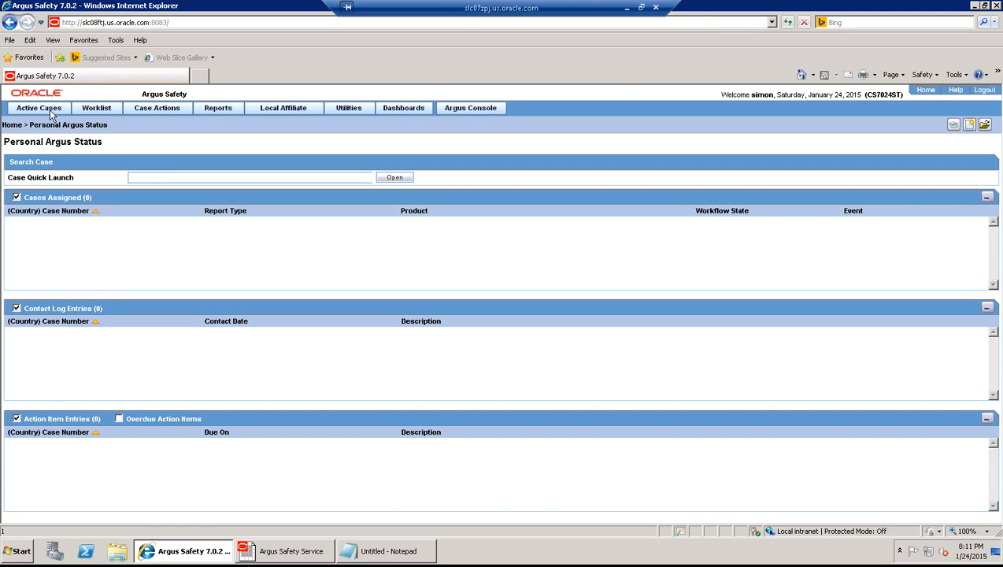
pyautogui.moveTo(52, 112)
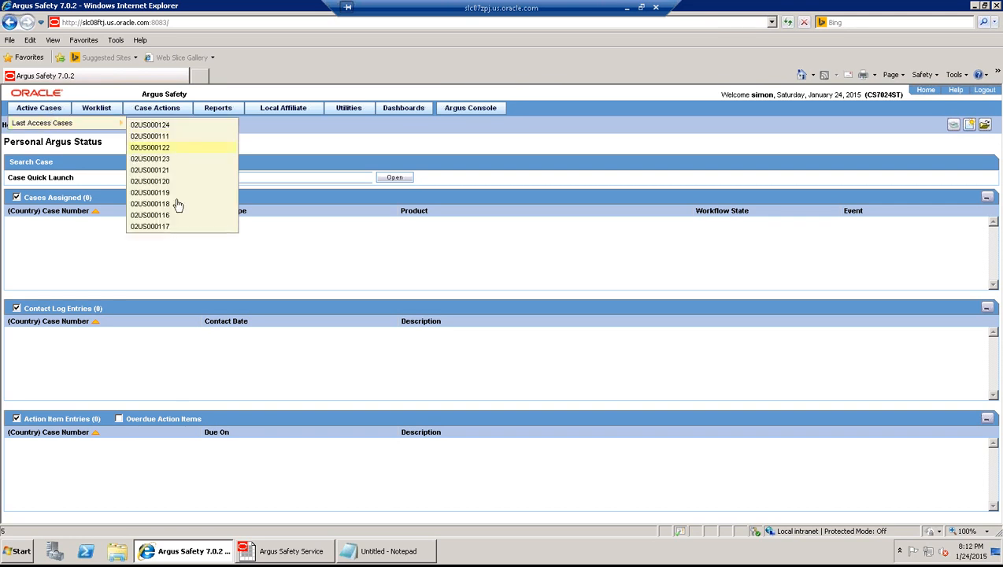
pyautogui.click(171, 182)
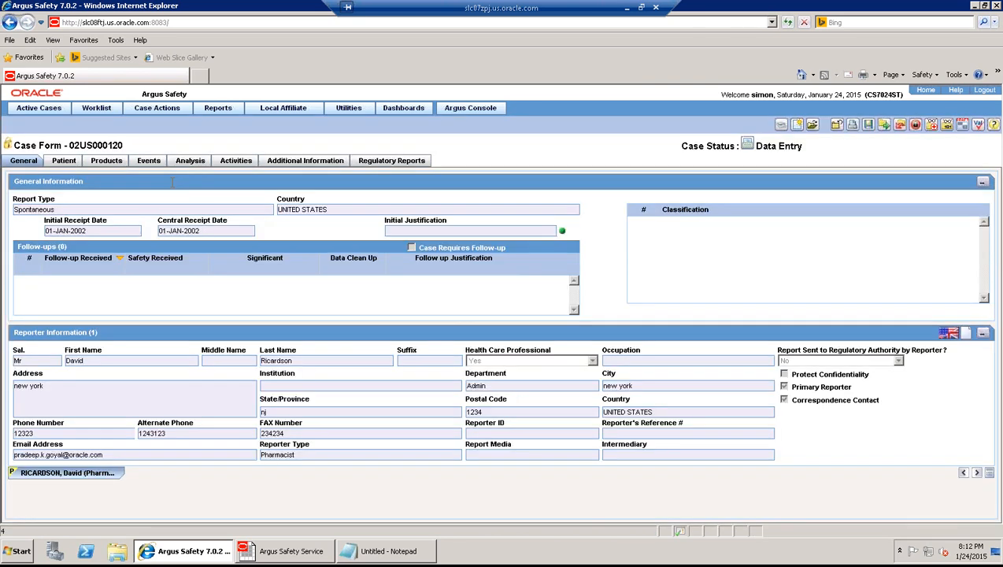
# - Make one copy of case 02US000120 with all sections included
pyautogui.click(152, 109)
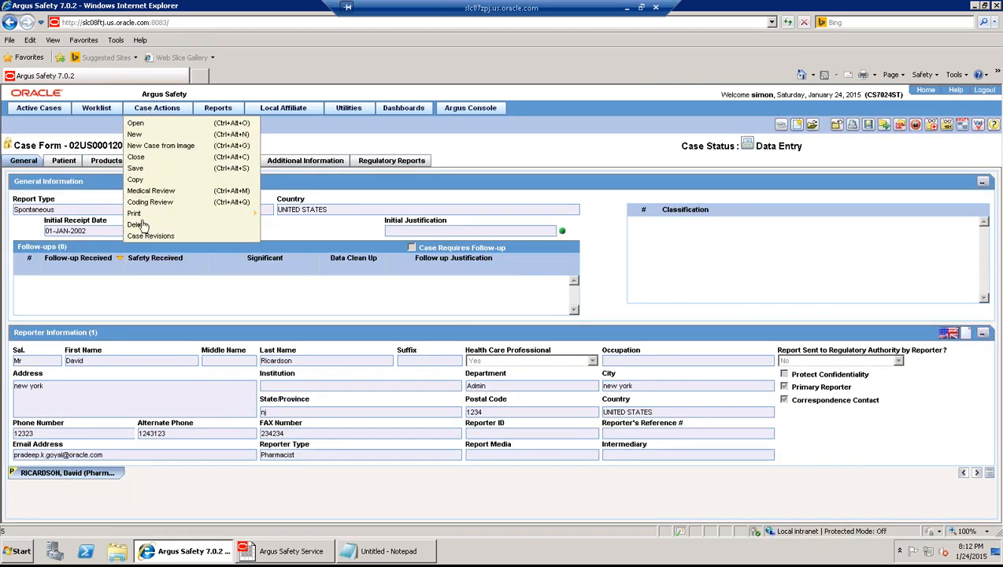
pyautogui.click(143, 183)
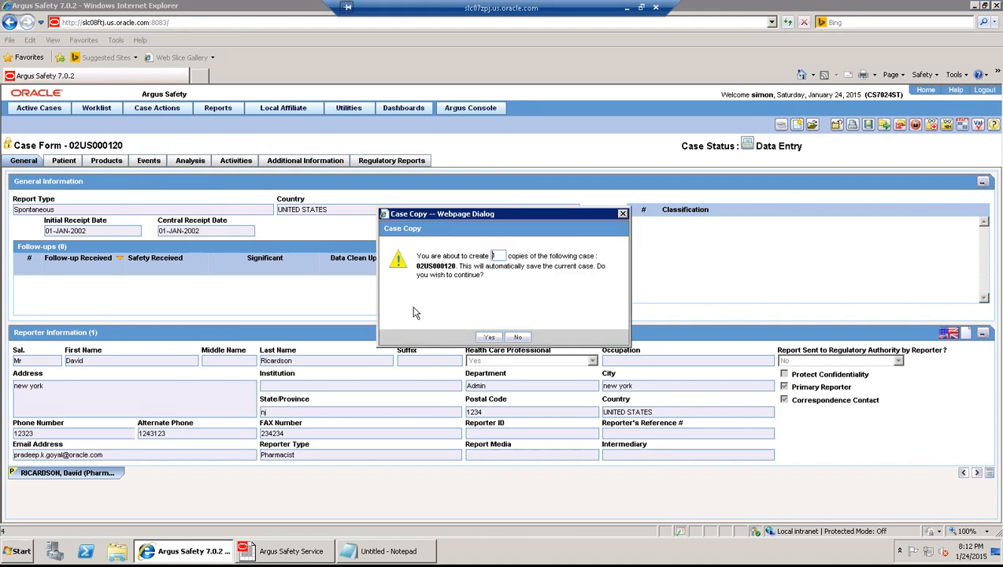
pyautogui.click(489, 338)
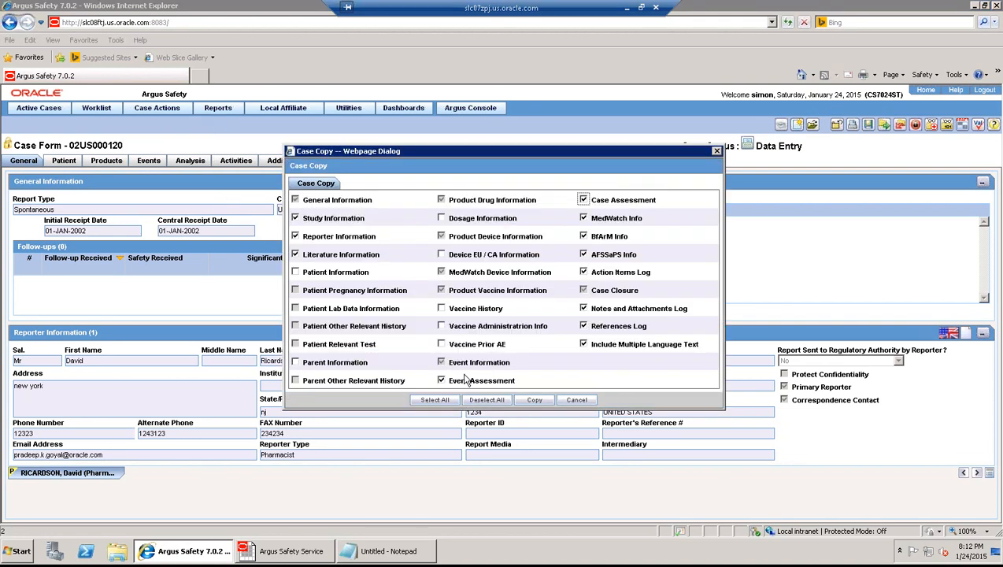
pyautogui.click(438, 399)
pyautogui.click(535, 402)
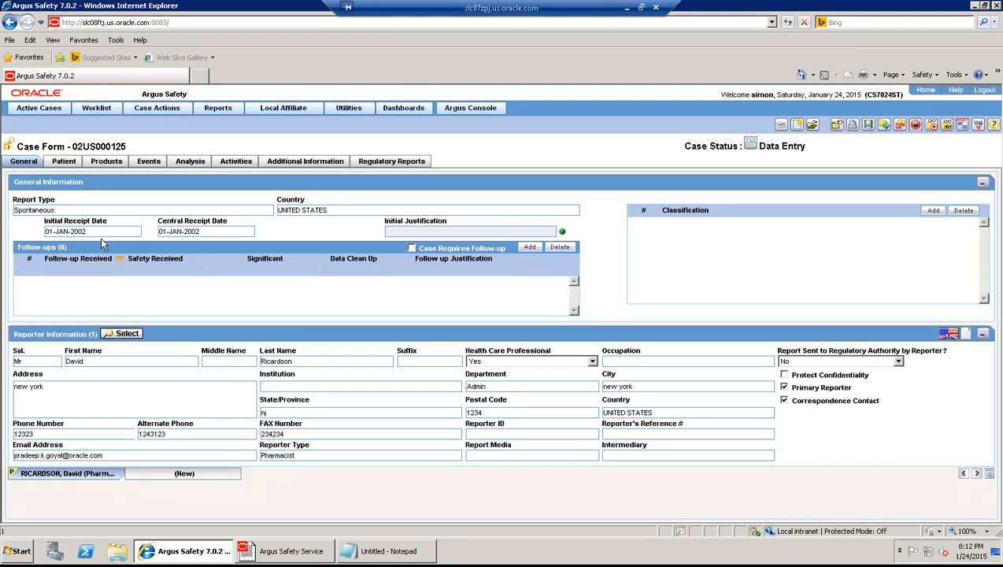
# - Change the copied case's initial receipt date to 01-JAN-2008 and save it
pyautogui.press('BackSpace')
pyautogui.write('2')
pyautogui.press('BackSpace')
pyautogui.write('8')
pyautogui.press('BackSpace')
pyautogui.write('2')
pyautogui.press('BackSpace')
pyautogui.write('8')
pyautogui.click(870, 128)
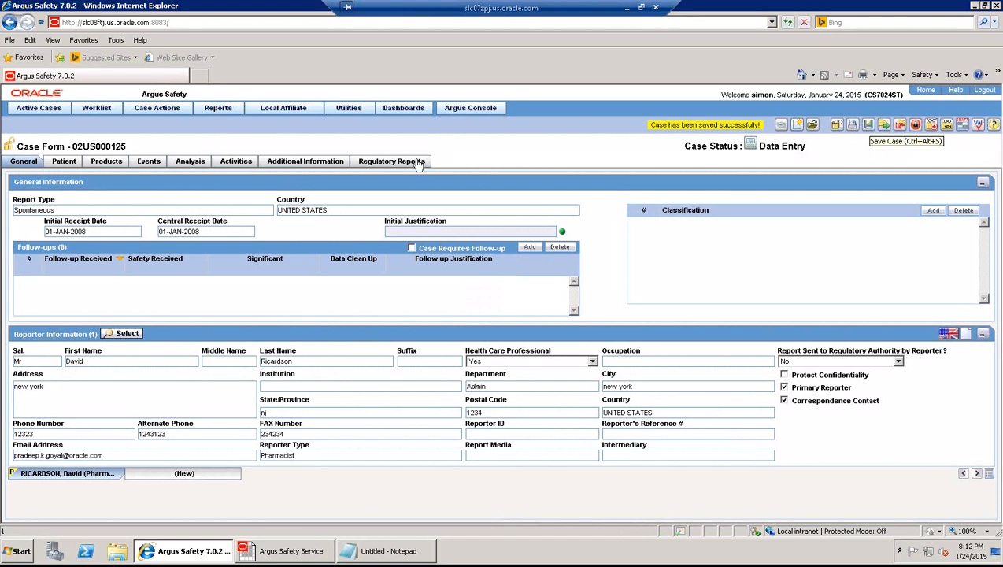
# - Check case 02US000125's Regulatory Reports, which list zero reports, after glancing at the notes
pyautogui.click(415, 163)
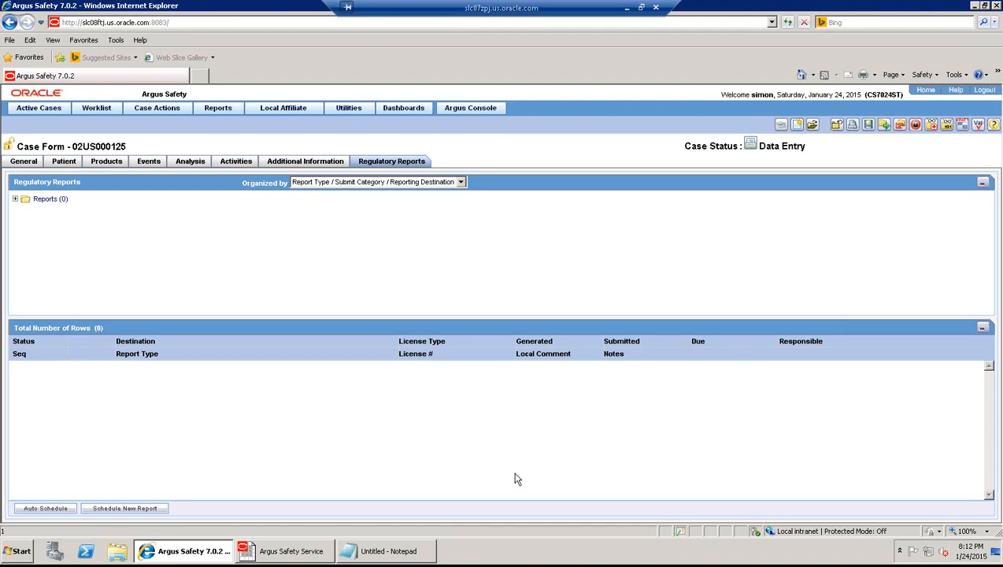
pyautogui.click(382, 558)
pyautogui.click(381, 560)
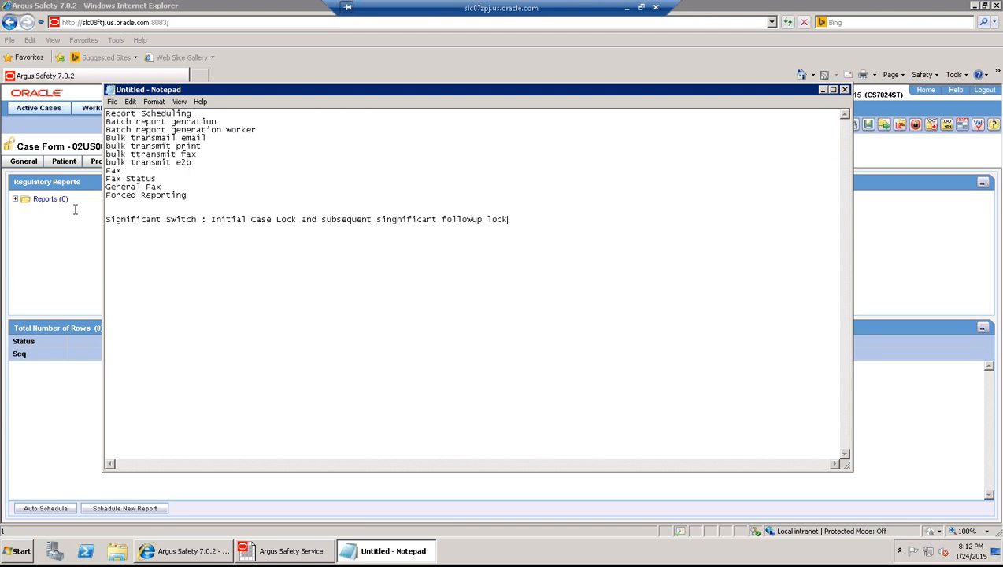
pyautogui.click(53, 240)
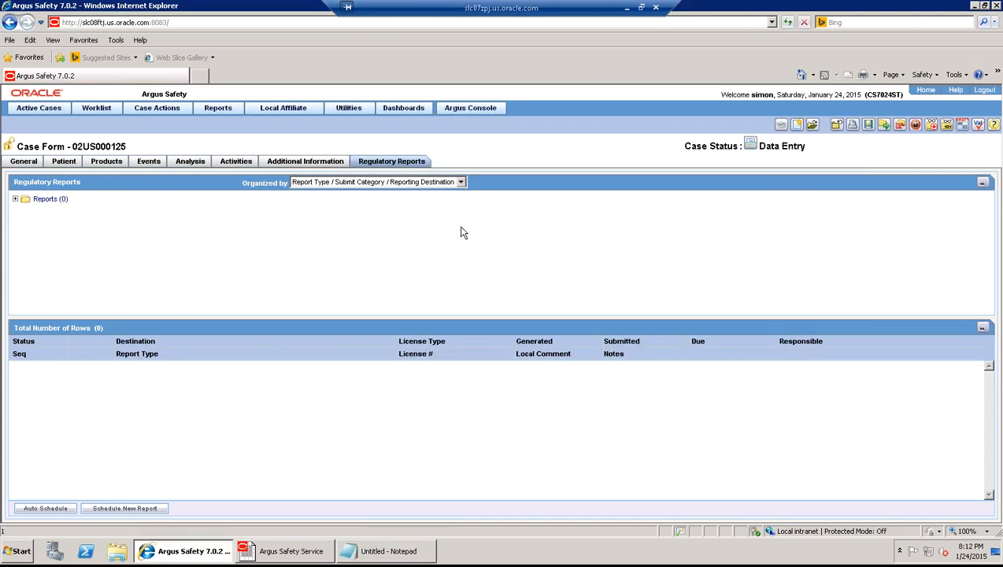
# - Lock case 02US000125 using your password and the note 'case lock'
pyautogui.click(916, 126)
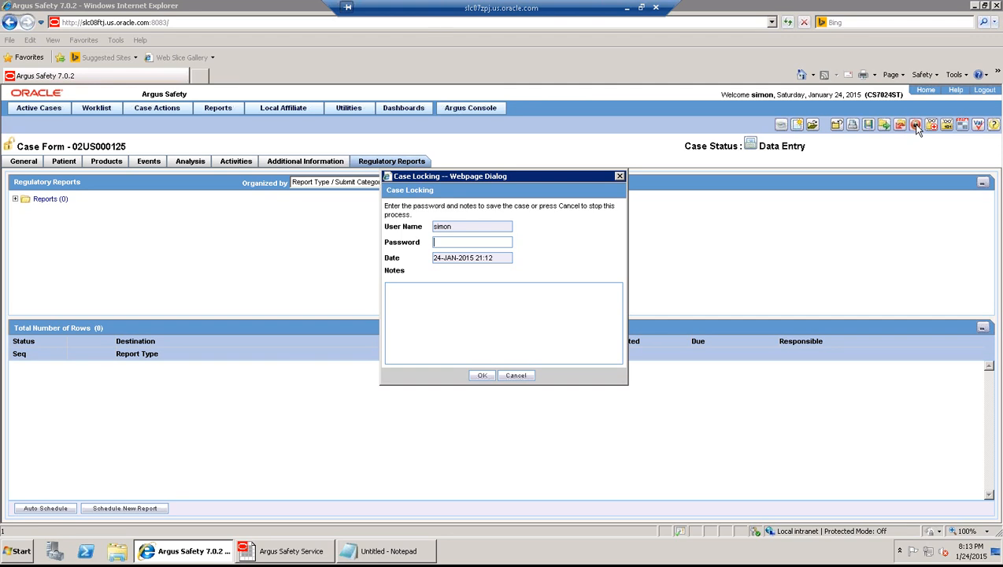
pyautogui.write('***')
pyautogui.press('Tab')
pyautogui.write('case lock')
pyautogui.click(478, 378)
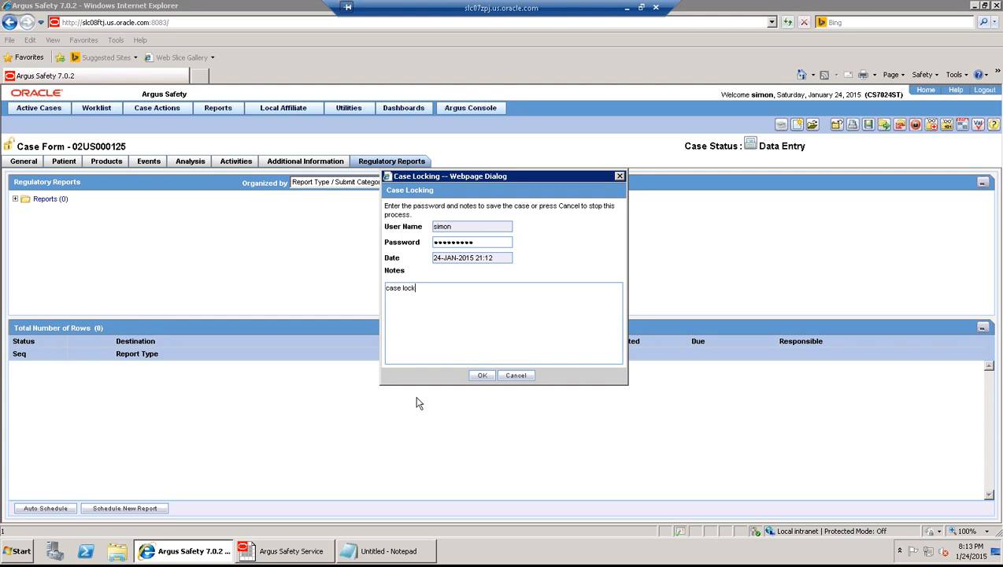
pyautogui.click(477, 376)
pyautogui.click(480, 377)
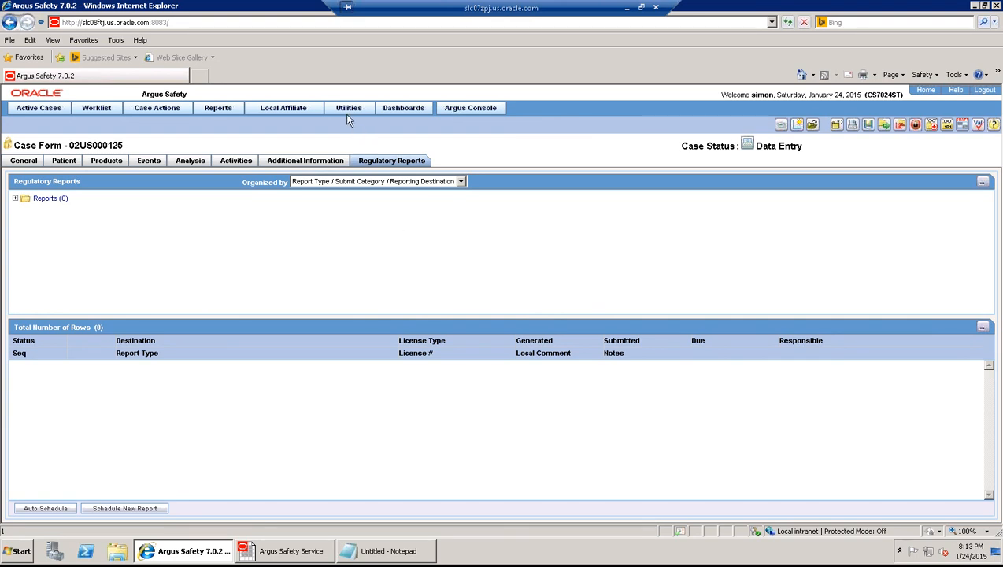
# - Clear the Argus Safety cache from the Utilities menu
pyautogui.moveTo(348, 111)
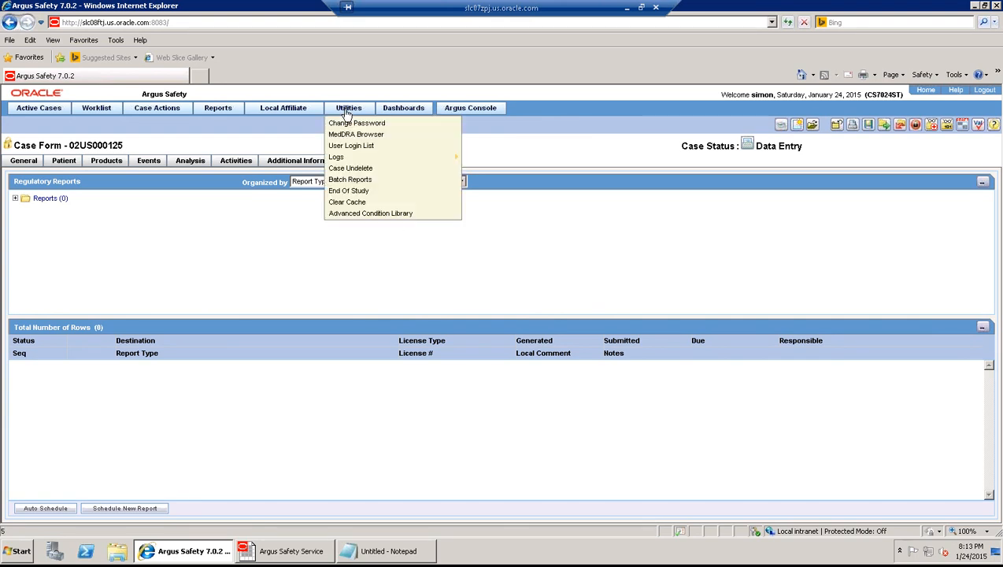
pyautogui.click(362, 203)
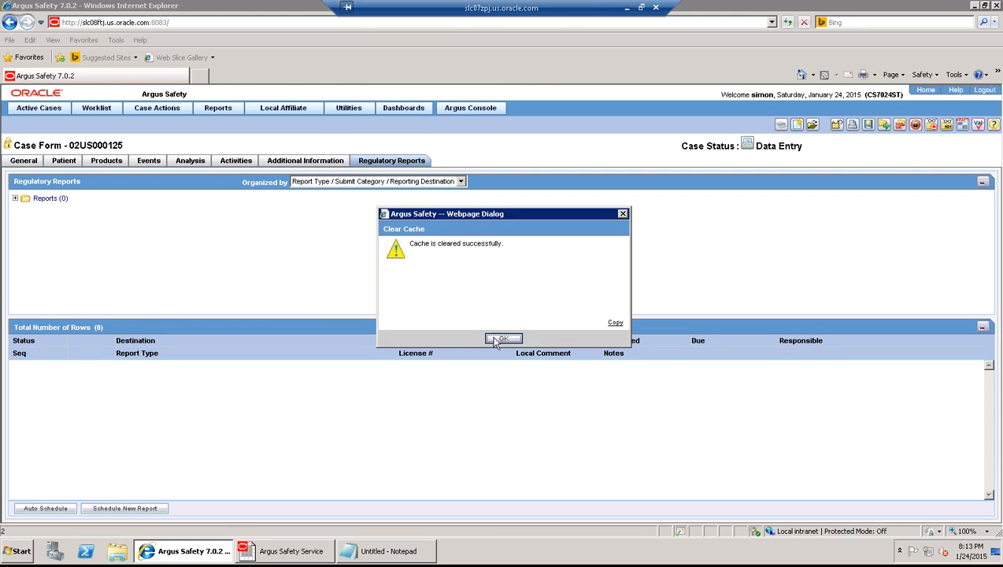
pyautogui.click(497, 339)
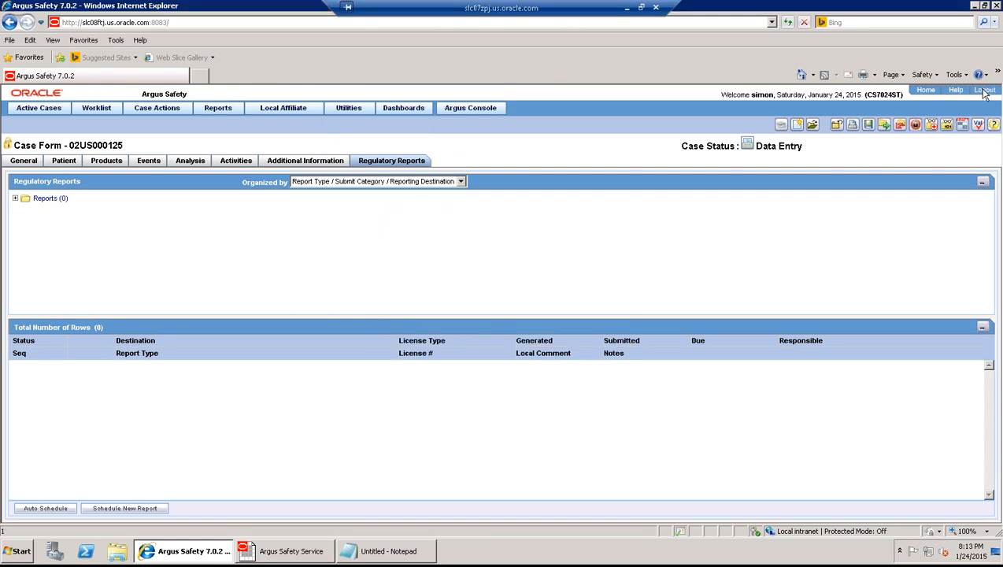
# - Log out, answer the save prompt, and log back in with username and password
pyautogui.click(984, 91)
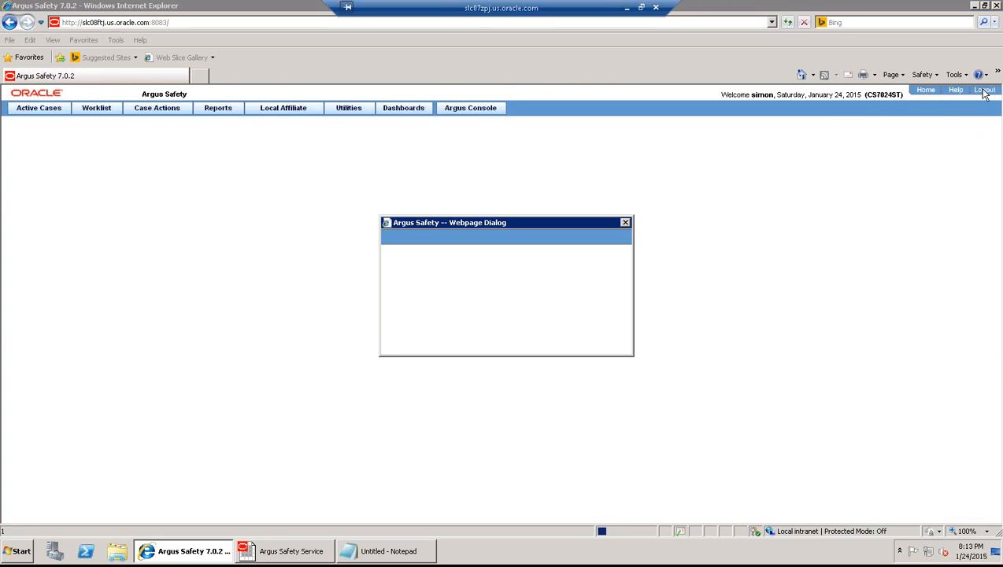
pyautogui.click(504, 347)
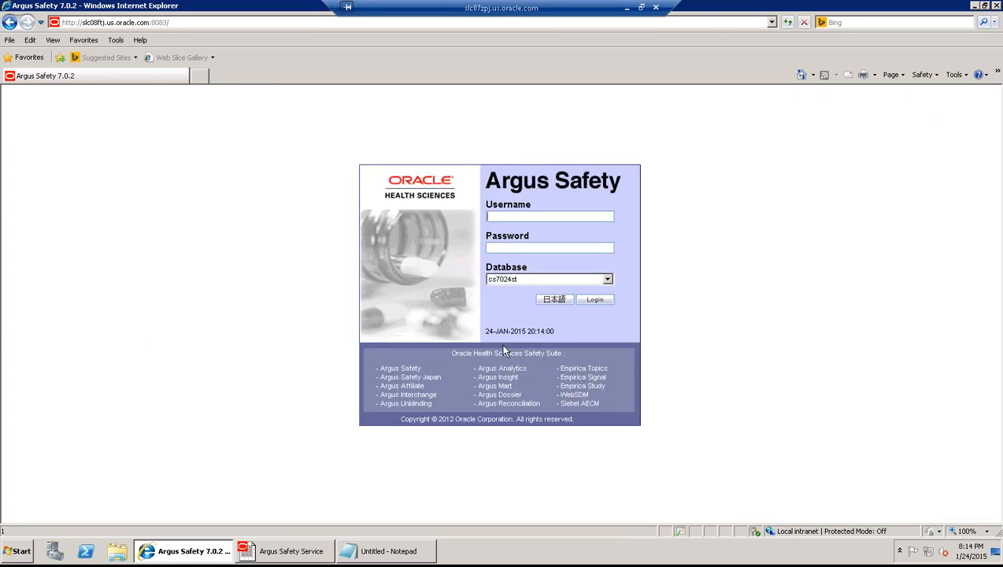
pyautogui.write('simon')
pyautogui.press('Tab')
pyautogui.write('•••••••••')
pyautogui.press('Tab')
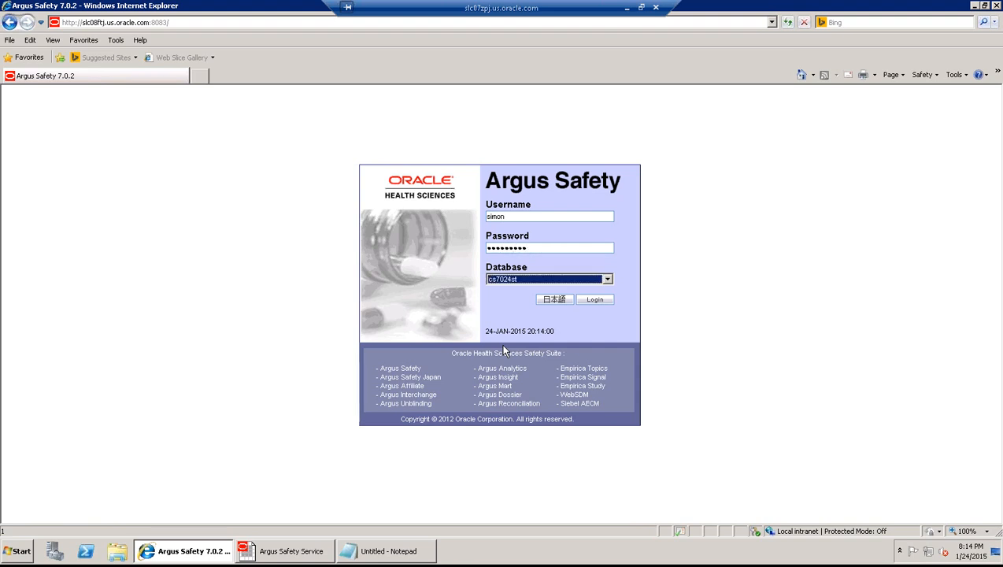
pyautogui.press('Tab')
pyautogui.press('Tab')
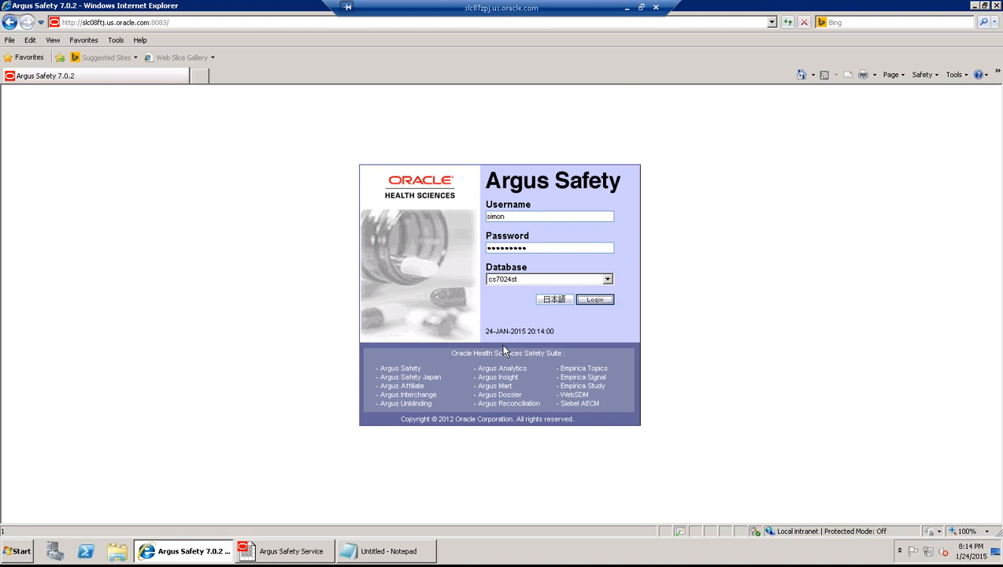
pyautogui.press('Return')
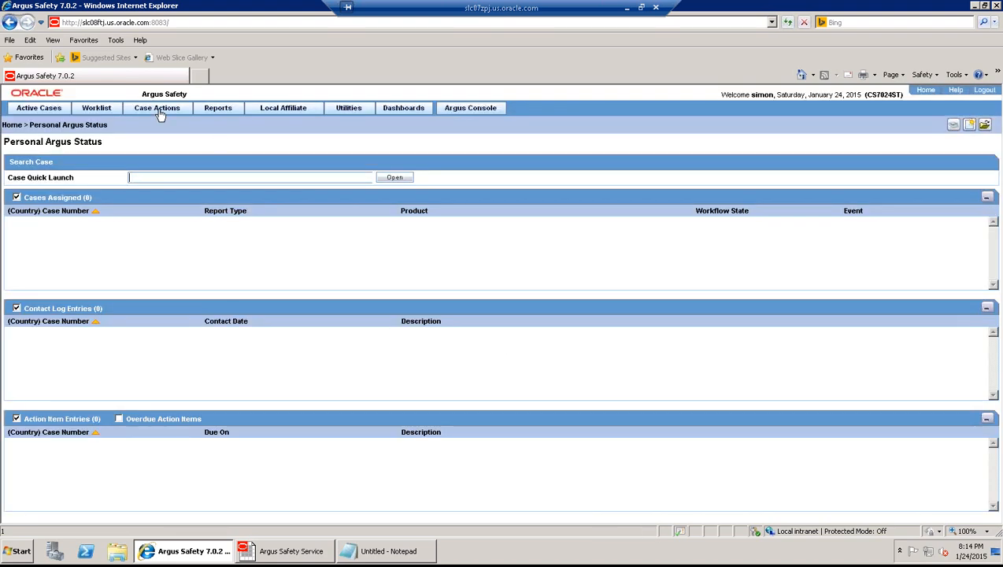
# - Start a new Spontaneous US case with initial and central receipt dates 01-JAN-2009
pyautogui.click(159, 115)
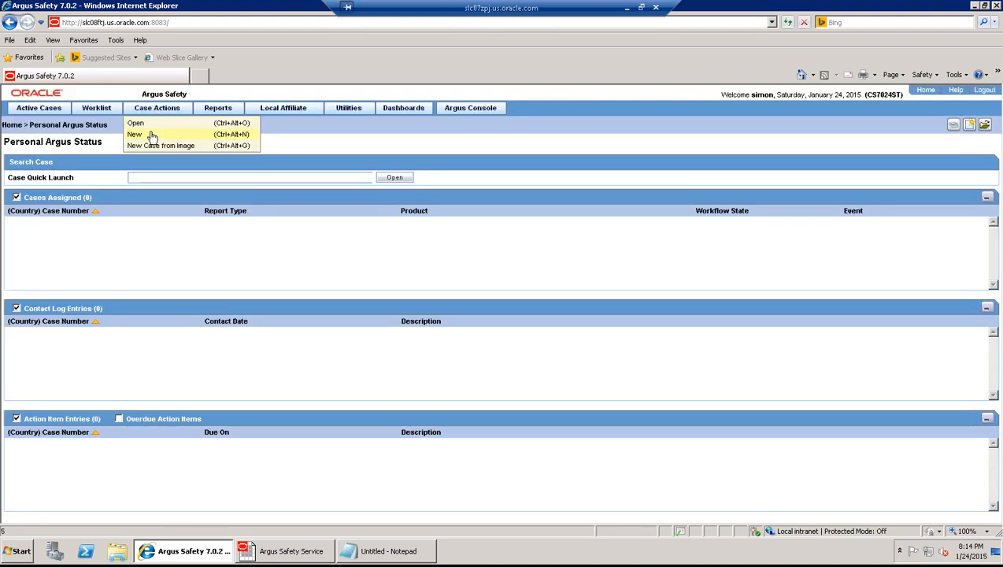
pyautogui.click(152, 136)
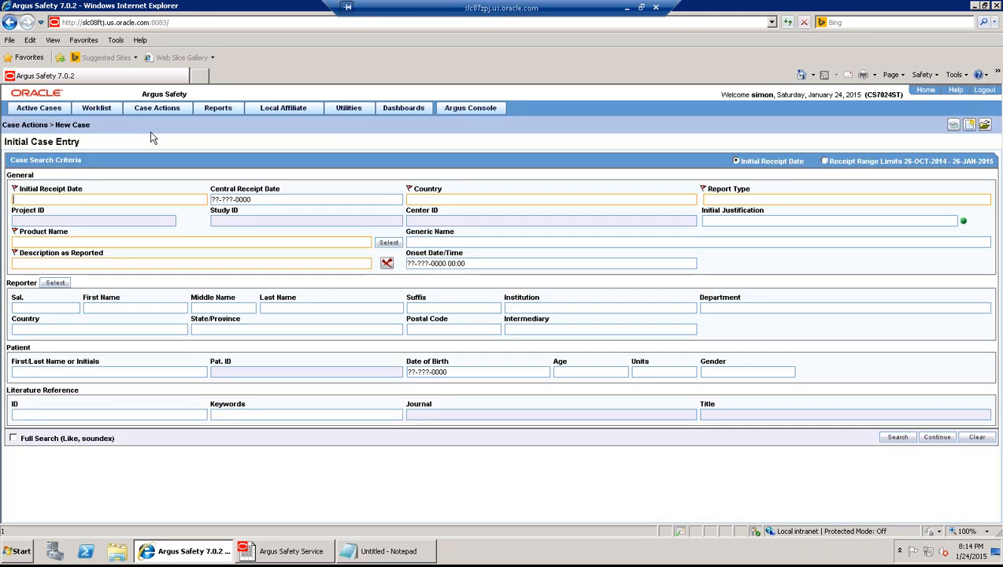
pyautogui.write('01')
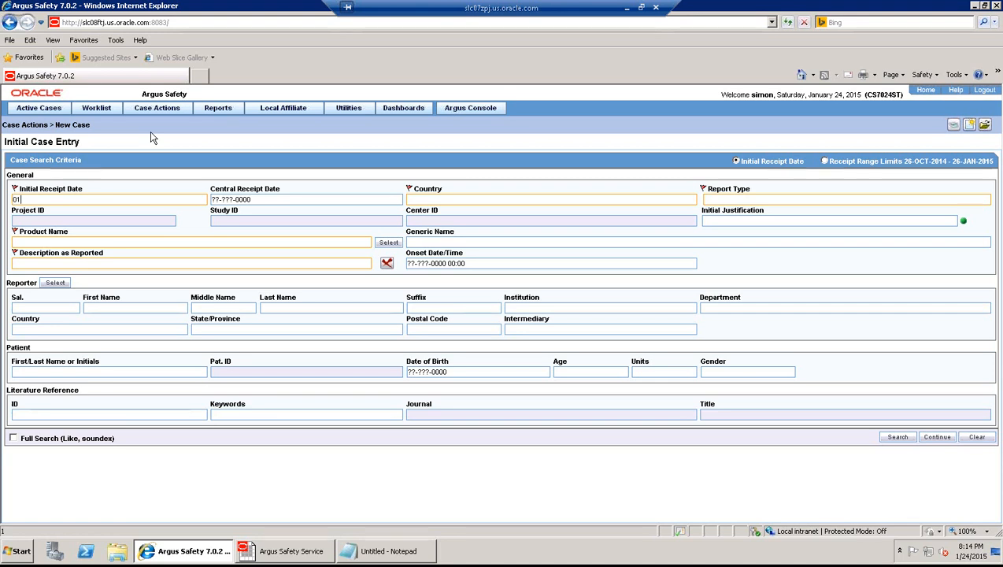
pyautogui.write('01200')
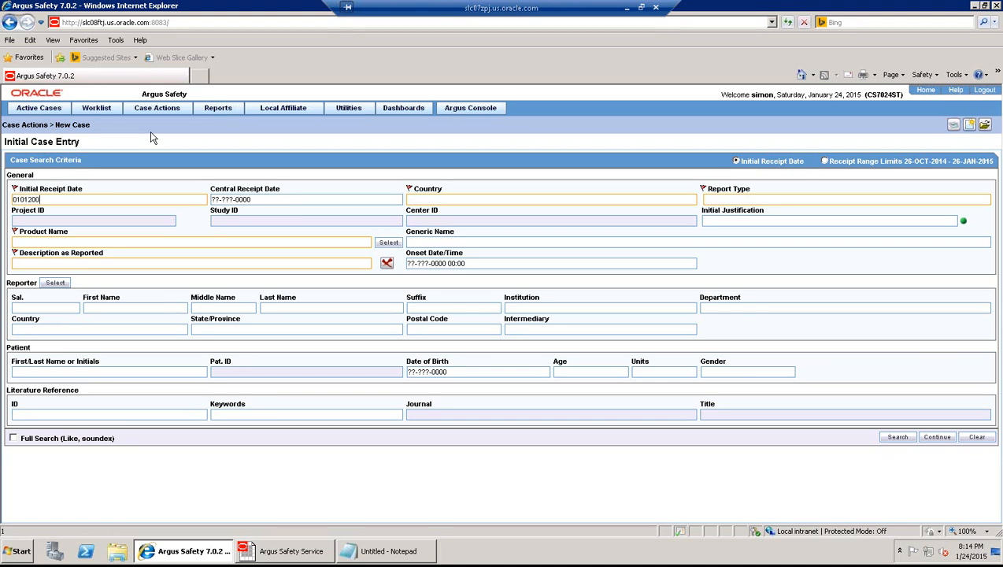
pyautogui.write('9')
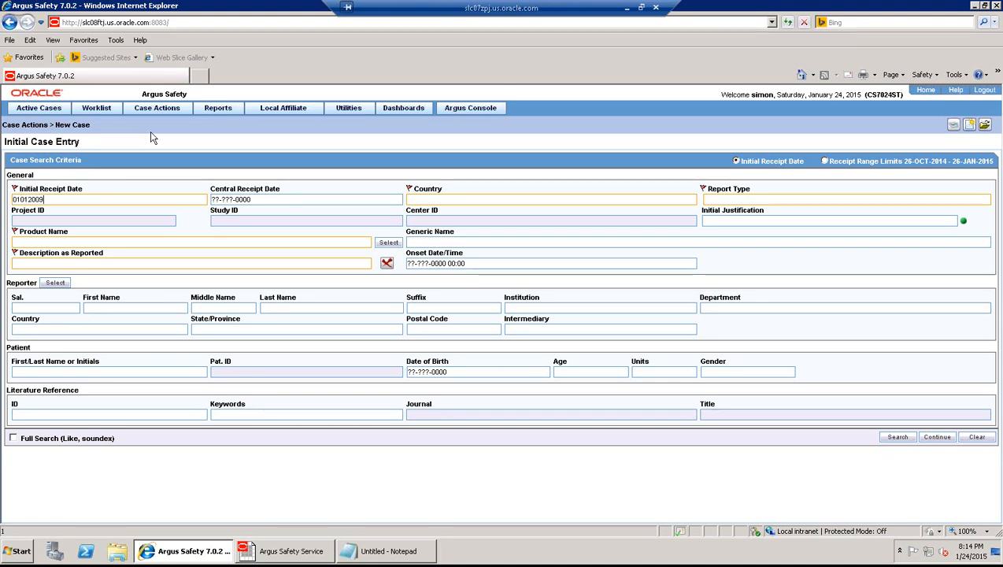
pyautogui.press('Tab')
pyautogui.write('0')
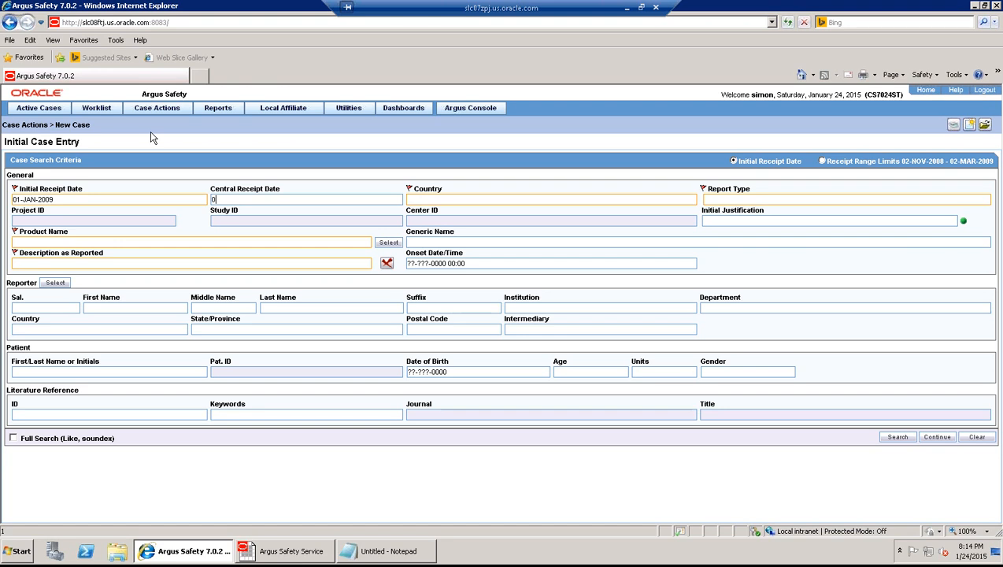
pyautogui.write('1012009')
pyautogui.press('Tab')
pyautogui.write('U')
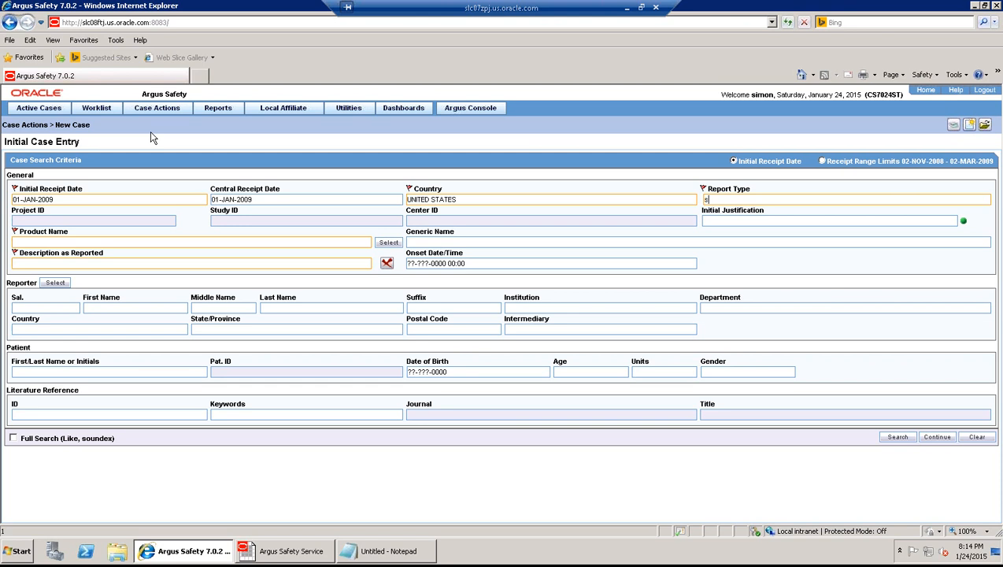
pyautogui.write('S')
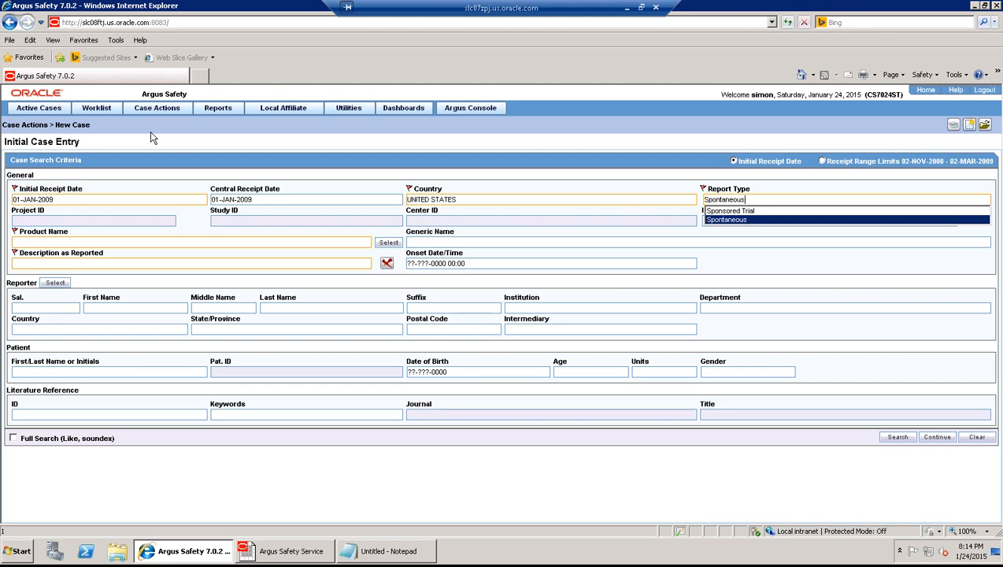
pyautogui.press('Tab')
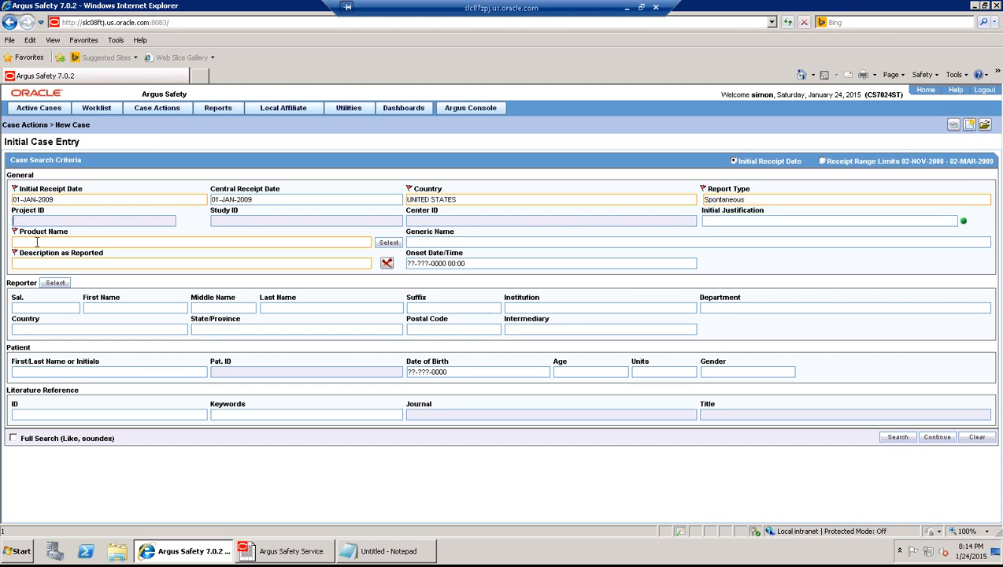
# - Set the case product to Calpol 100 ml US Mkt
pyautogui.write('cal')
pyautogui.click(387, 243)
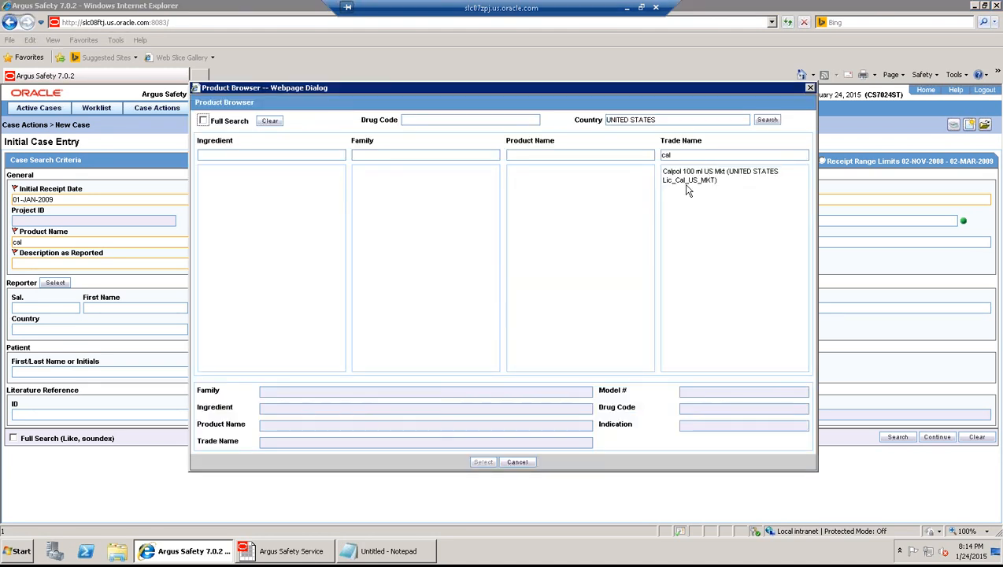
pyautogui.click(686, 181)
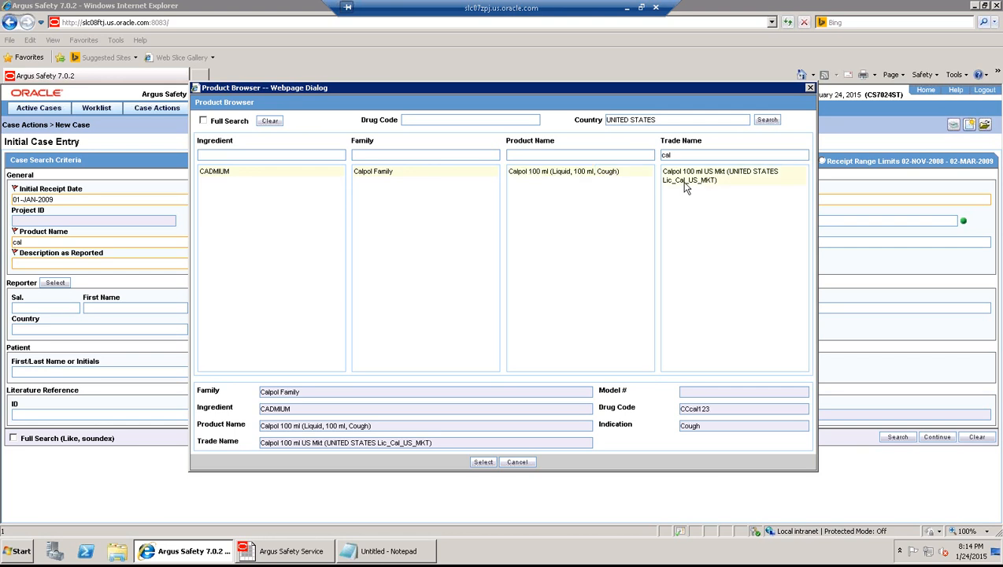
pyautogui.click(482, 463)
# - Enter 'cancer' as the event description with onset date 01-JAN-2009
pyautogui.write('ca')
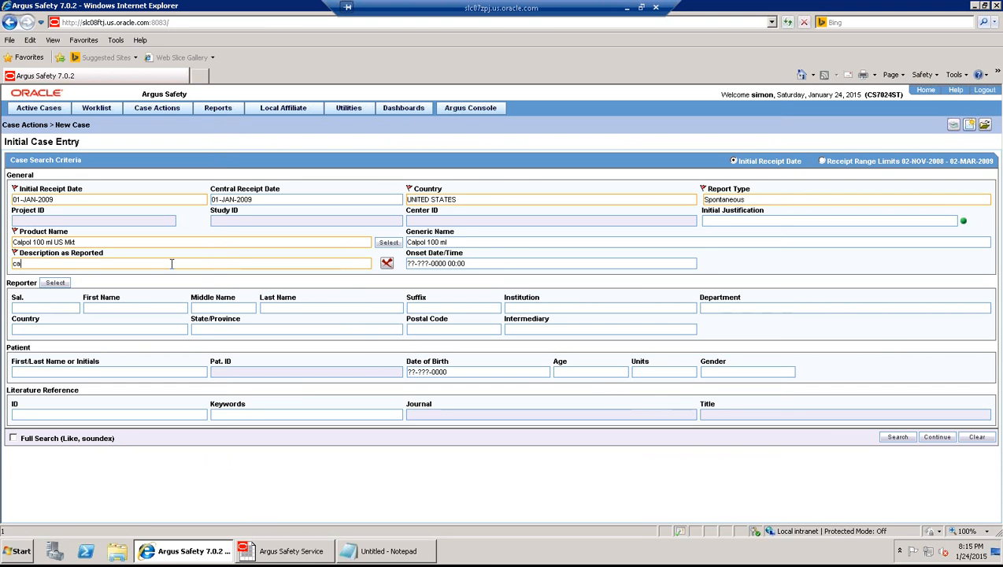
pyautogui.write('ncer')
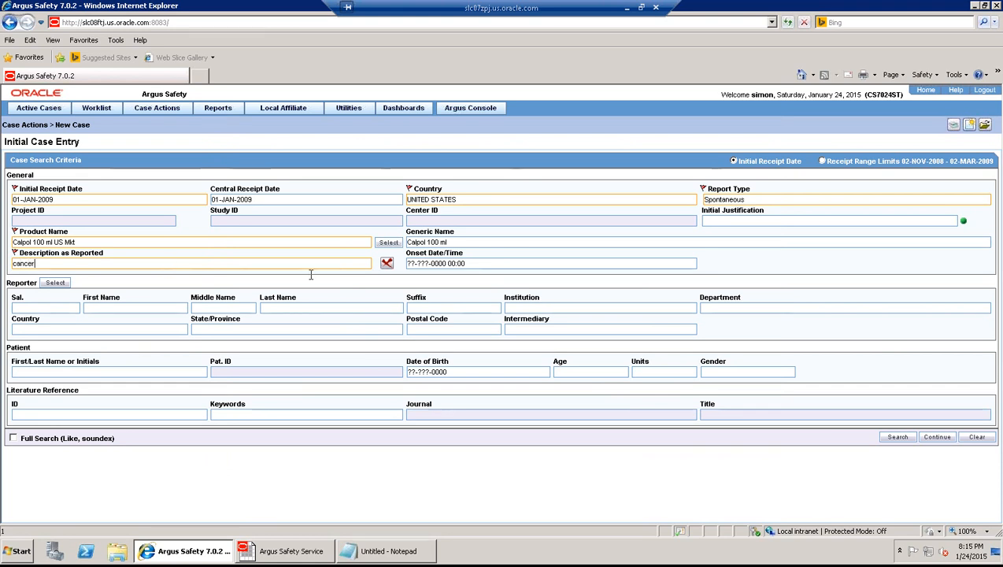
pyautogui.click(455, 265)
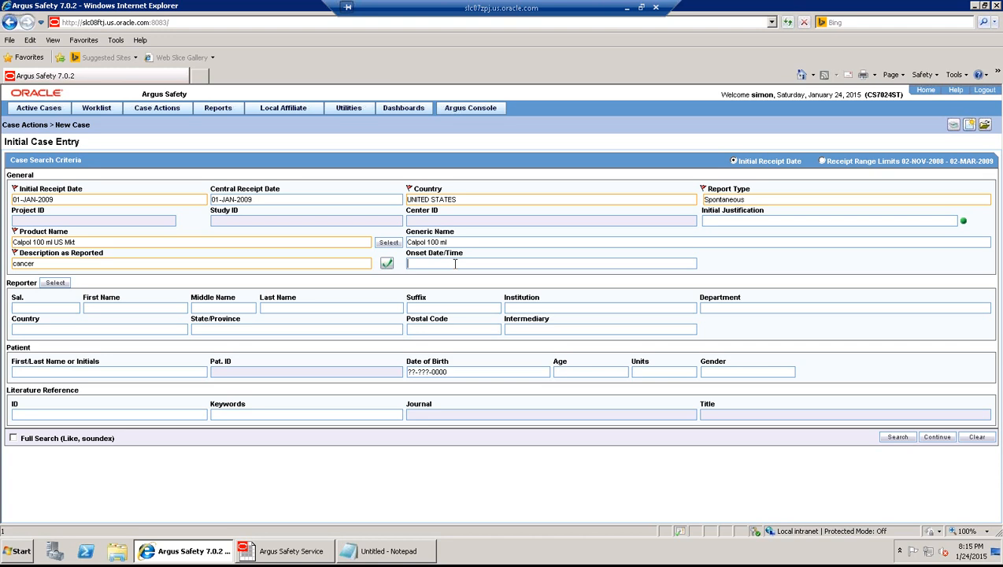
pyautogui.write('01012009')
pyautogui.press('Tab')
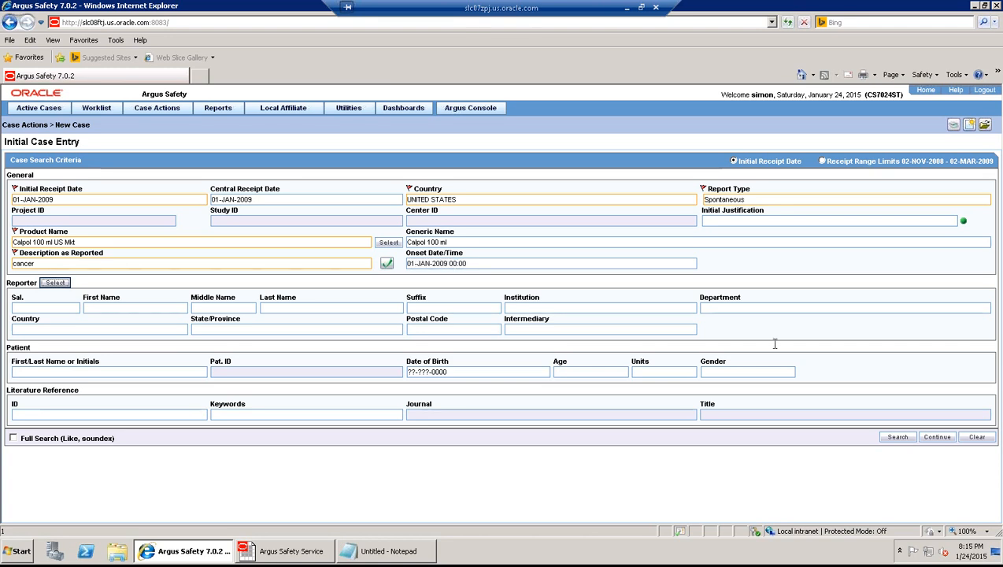
# - Choose the existing pharmacist reporter (Consulting, United States) found by searching previous cases
pyautogui.click(56, 283)
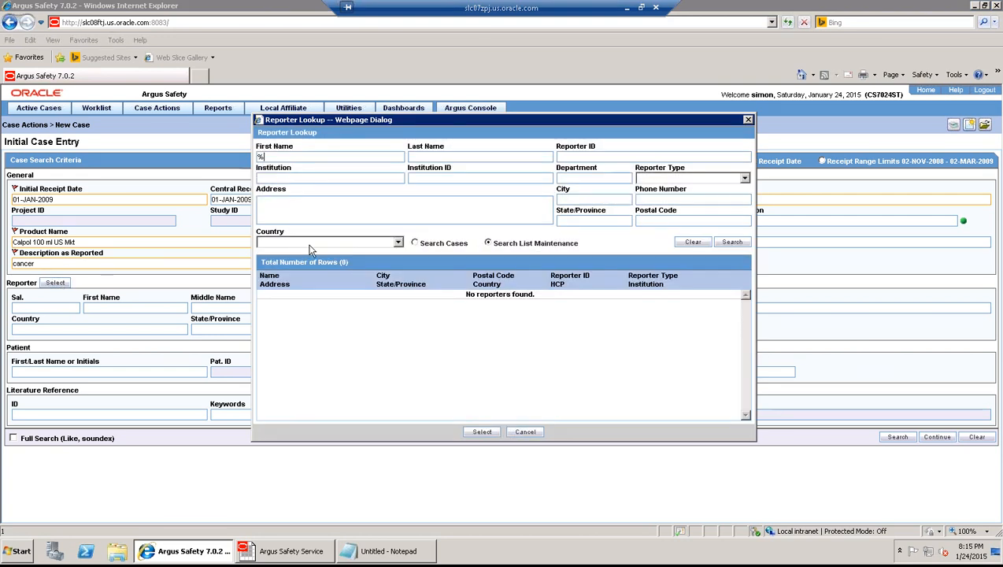
pyautogui.click(414, 243)
pyautogui.click(726, 244)
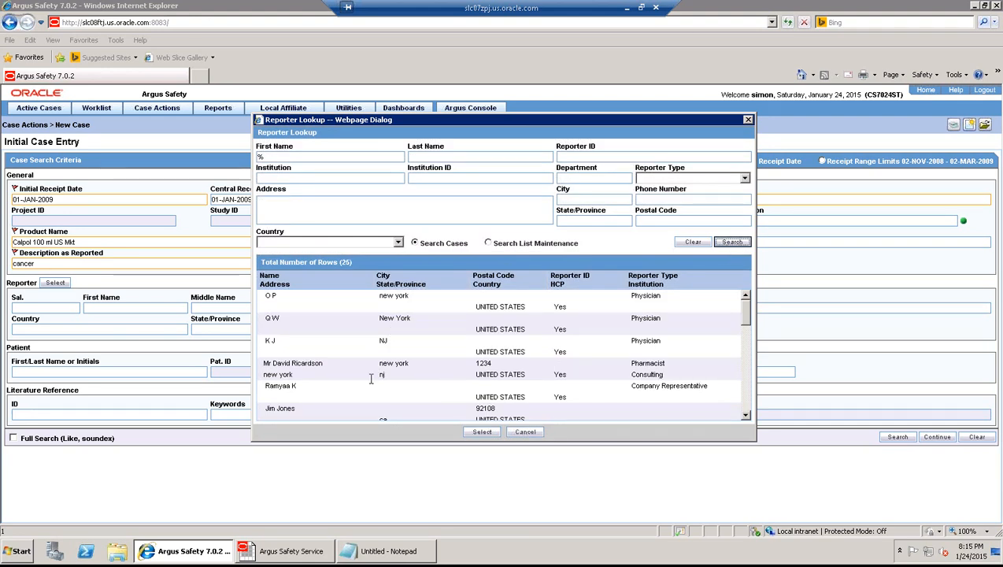
pyautogui.press('Escape')
pyautogui.click(455, 264)
pyautogui.write('0')
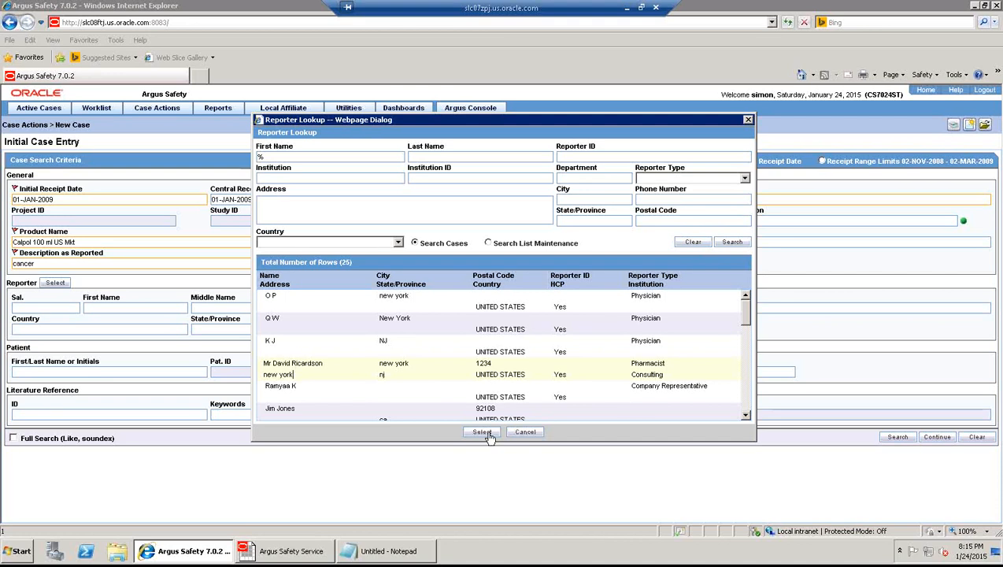
pyautogui.click(481, 433)
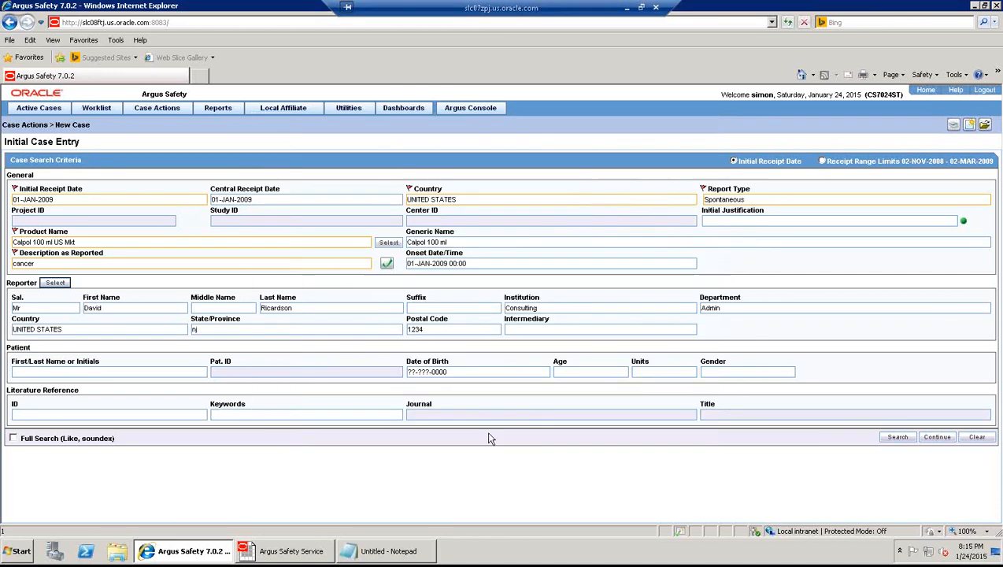
# - Book in the case as Life-threatening with reported causality Almost Certain, creating 09US000126
pyautogui.click(938, 437)
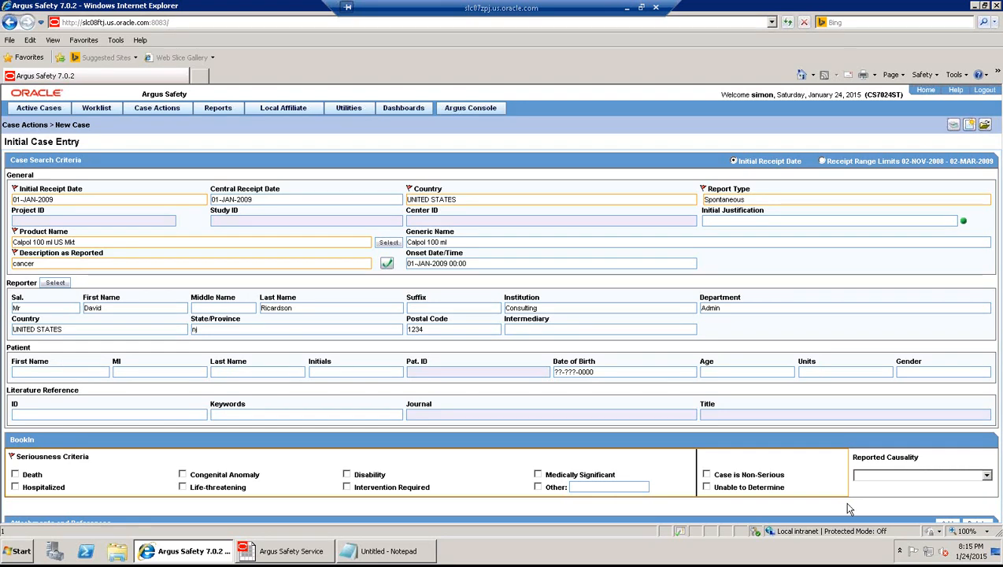
pyautogui.click(181, 487)
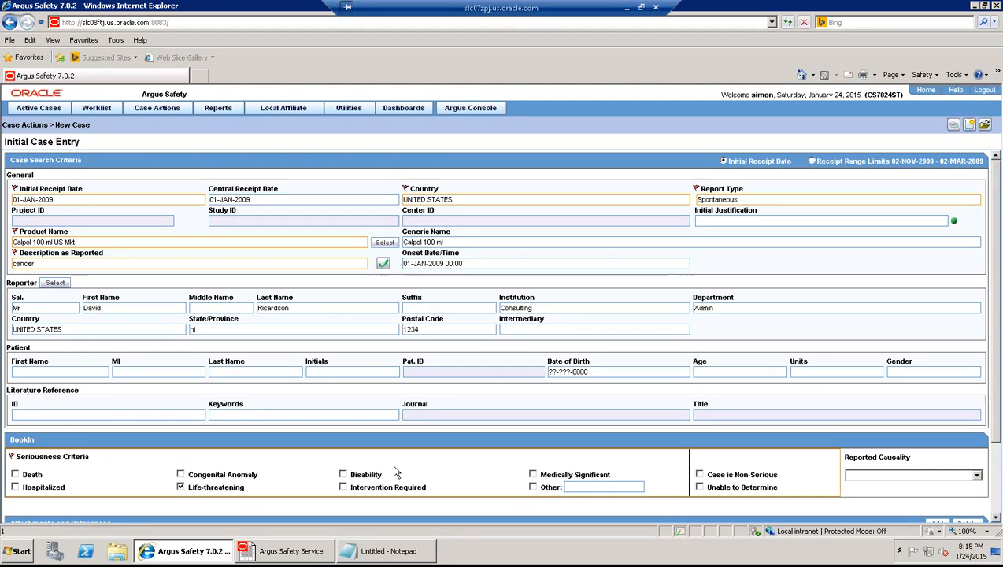
pyautogui.click(976, 475)
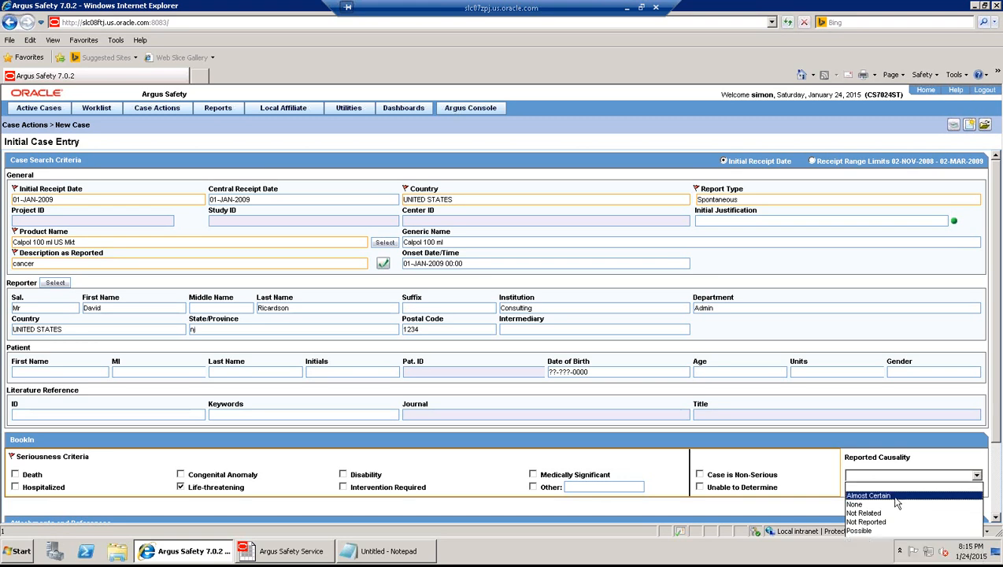
pyautogui.click(895, 497)
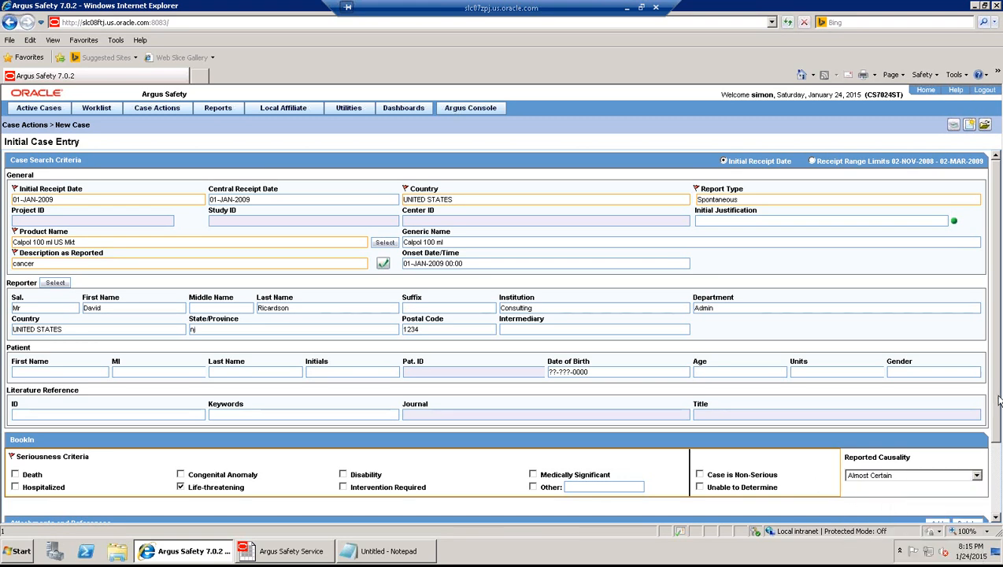
pyautogui.click(997, 486)
pyautogui.click(997, 486)
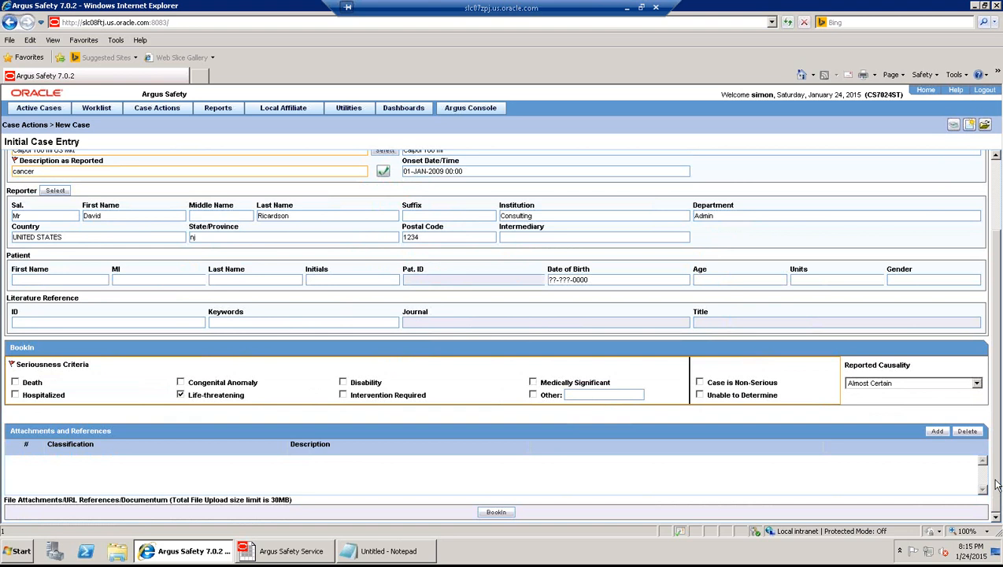
pyautogui.click(496, 512)
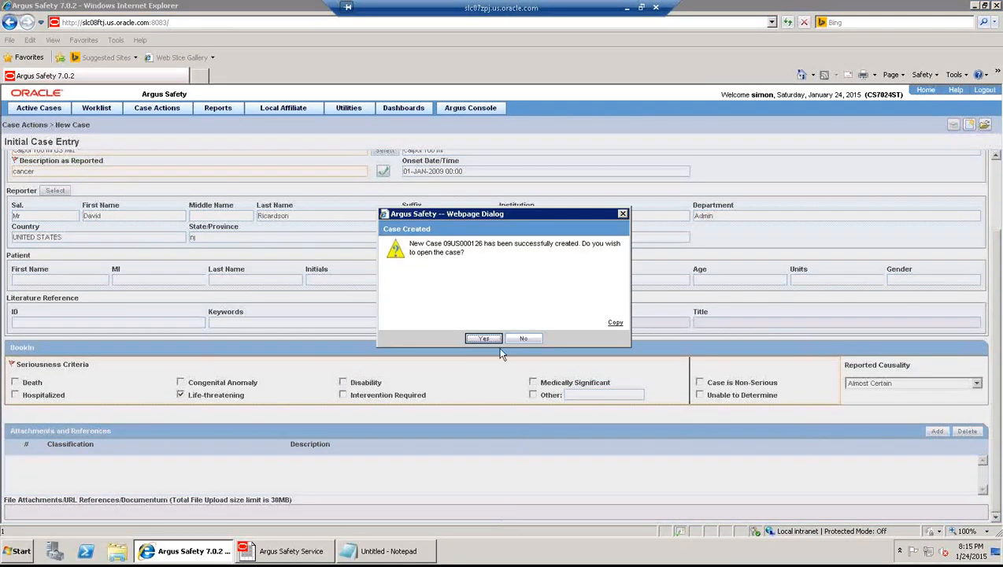
# - Open the new case 09US000126 and copy the reporter's details into the patient information
pyautogui.click(491, 340)
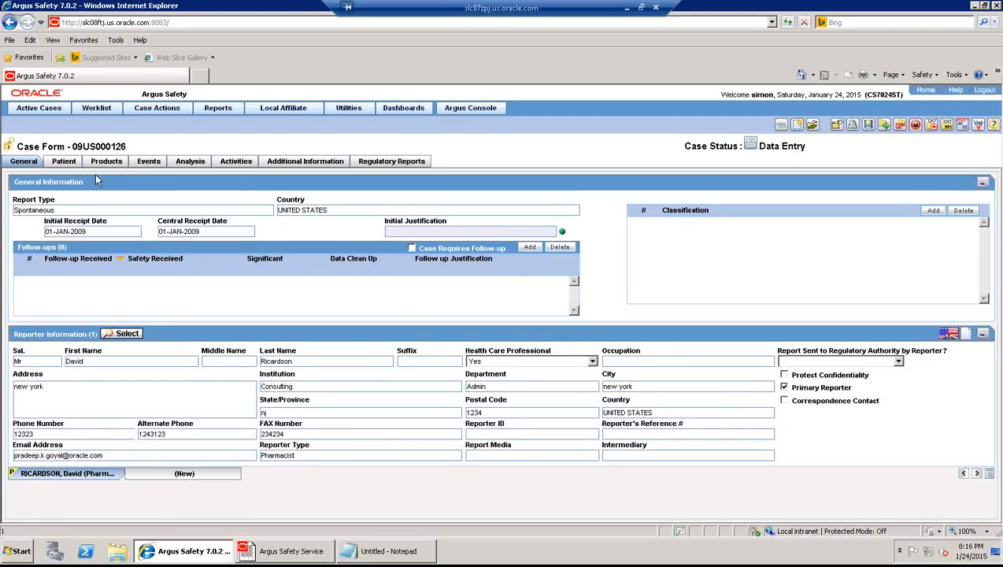
pyautogui.click(70, 163)
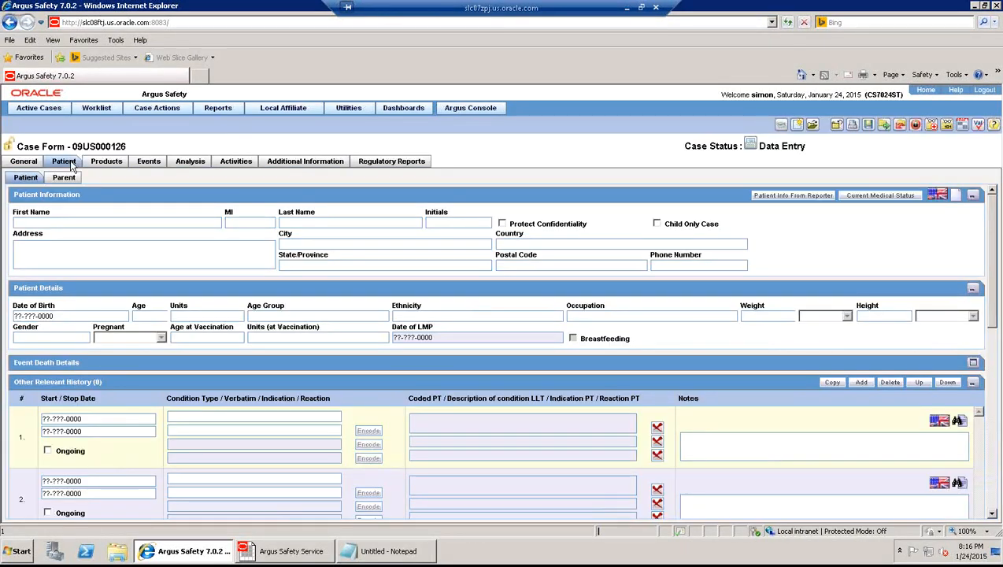
pyautogui.click(791, 195)
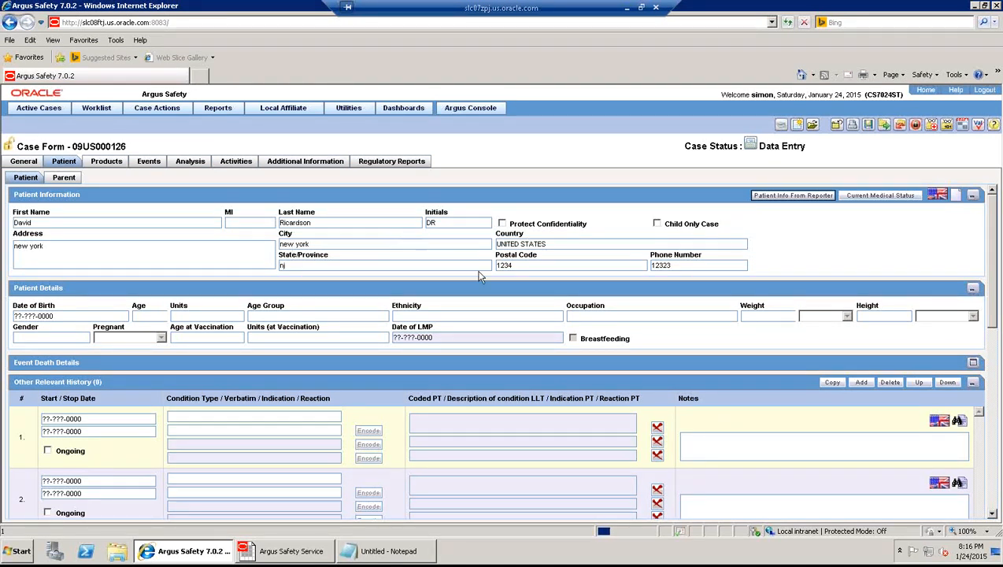
# - Enter patient date of birth 01-JAN-1960 so the age computes to 49 years, Adult
pyautogui.click(116, 316)
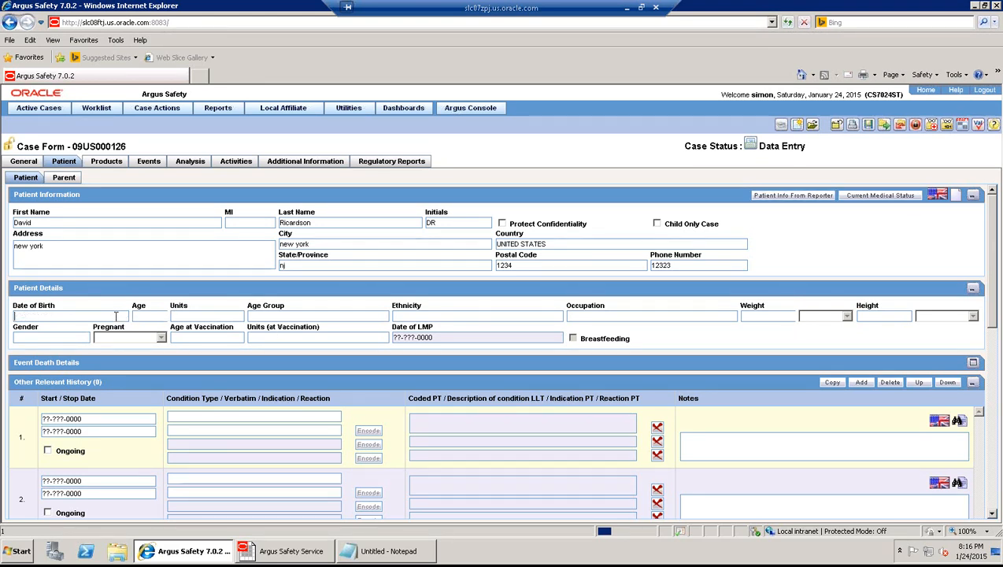
pyautogui.write('0101960')
pyautogui.press('Tab')
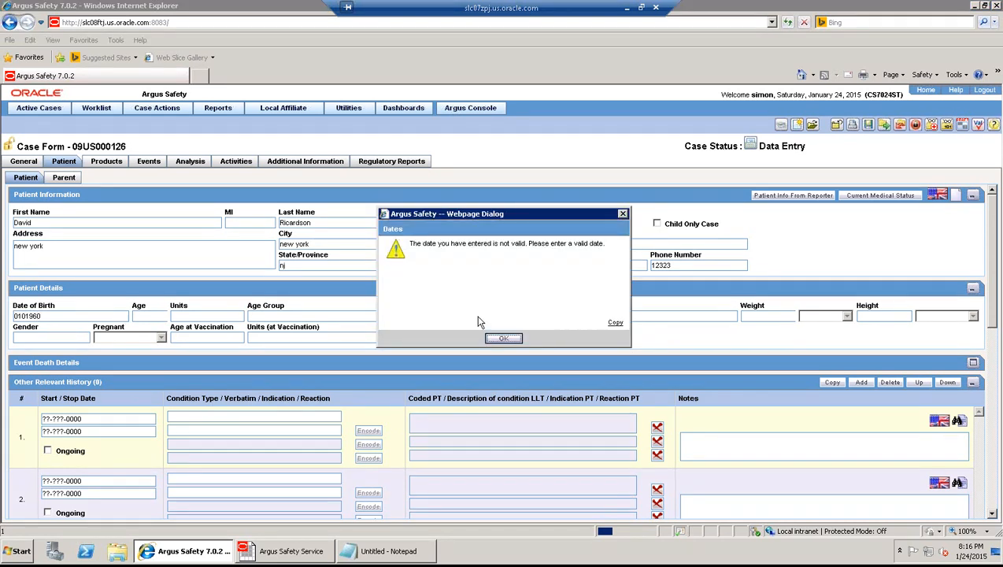
pyautogui.click(499, 339)
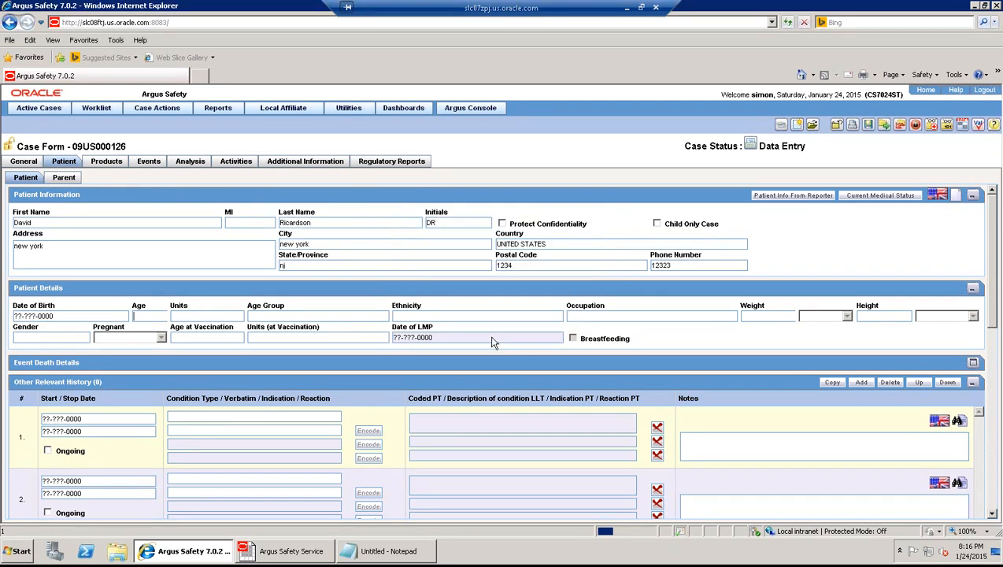
pyautogui.click(103, 316)
pyautogui.write('01011960')
pyautogui.press('Tab')
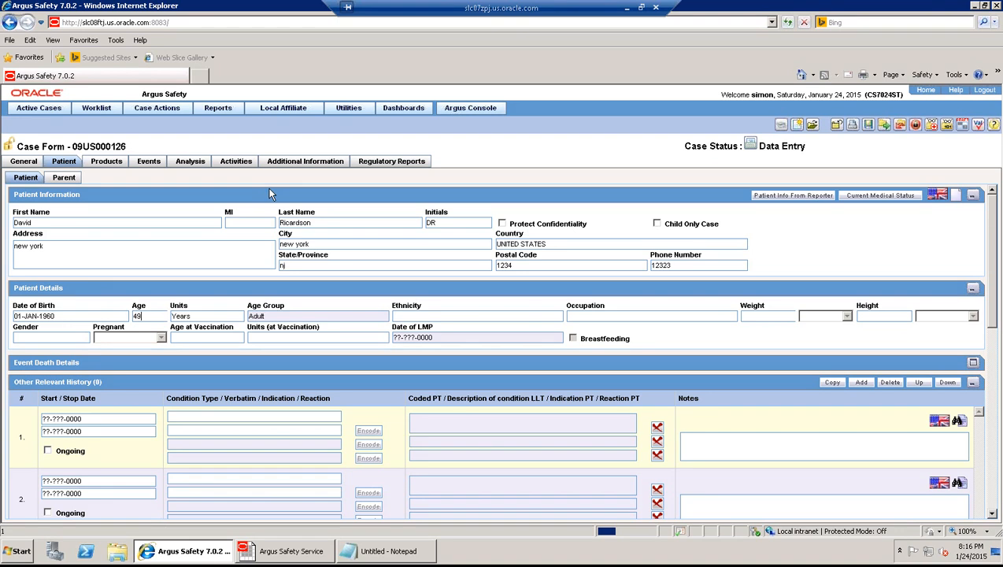
# - Save case 09US000126 and lock it with note 'case locked', generating one MedWatch 3500A draft
pyautogui.click(420, 167)
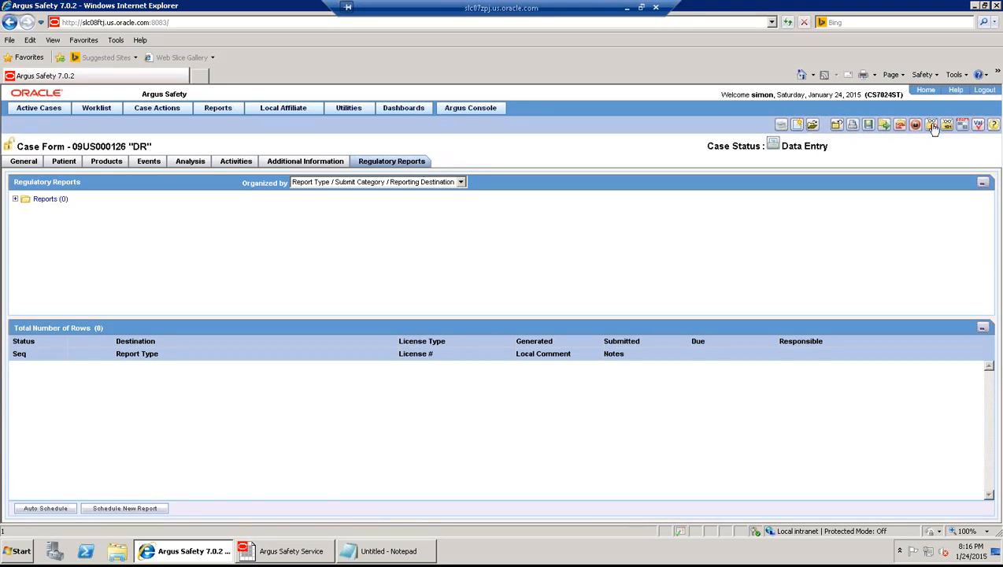
pyautogui.click(868, 125)
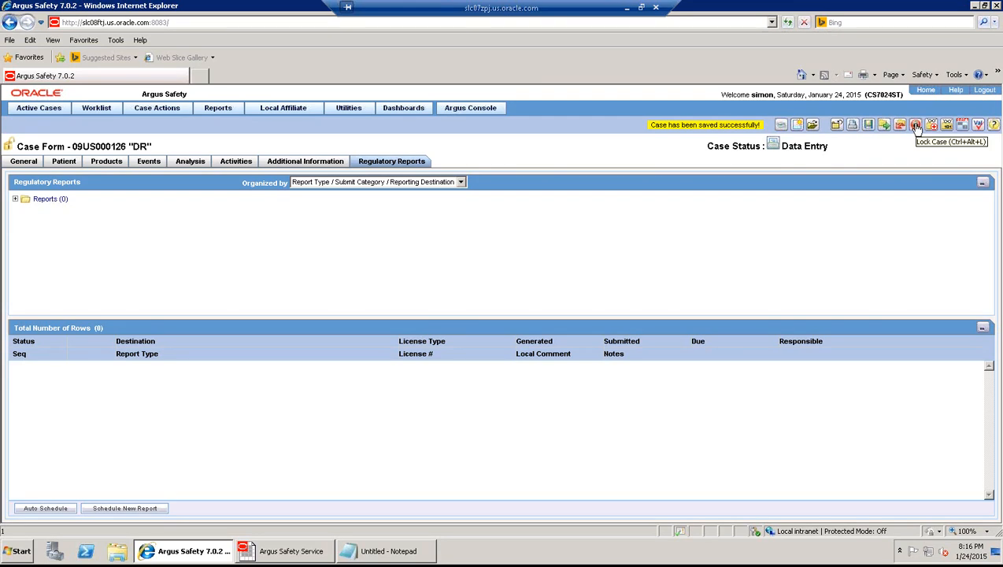
pyautogui.click(917, 126)
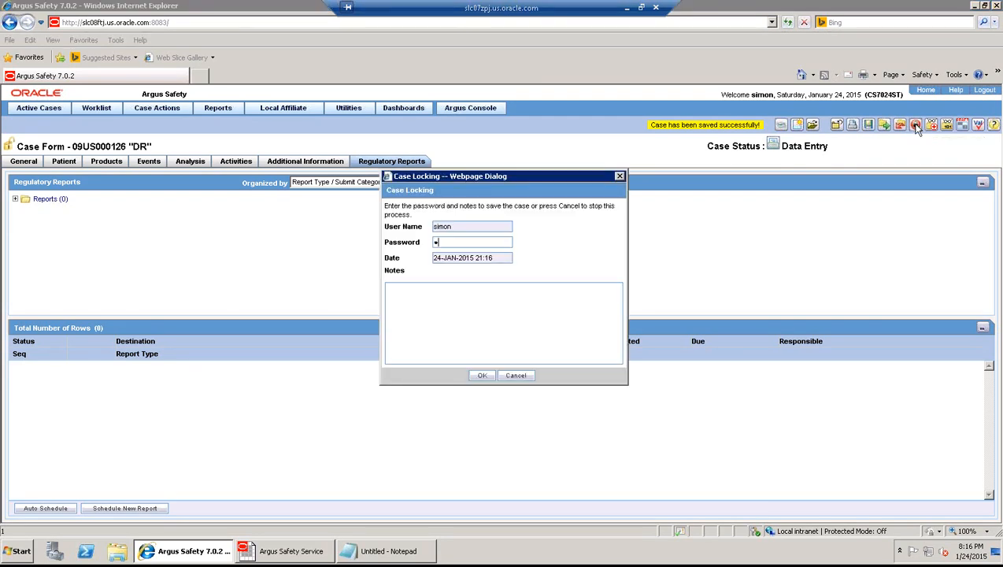
pyautogui.write('•••••••')
pyautogui.write('ocked')
pyautogui.click(482, 376)
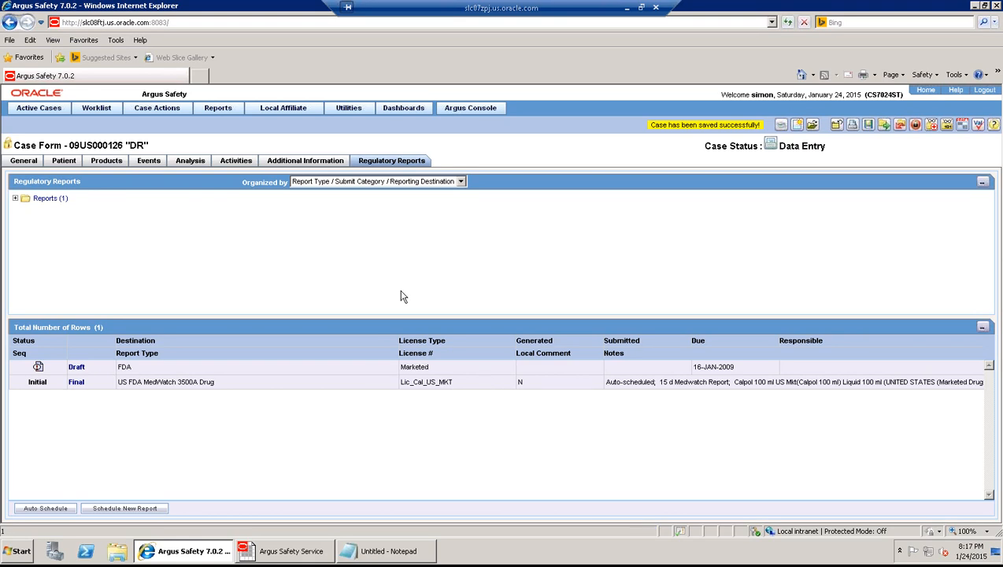
pyautogui.click(383, 551)
pyautogui.moveTo(210, 220); pyautogui.dragTo(515, 222)
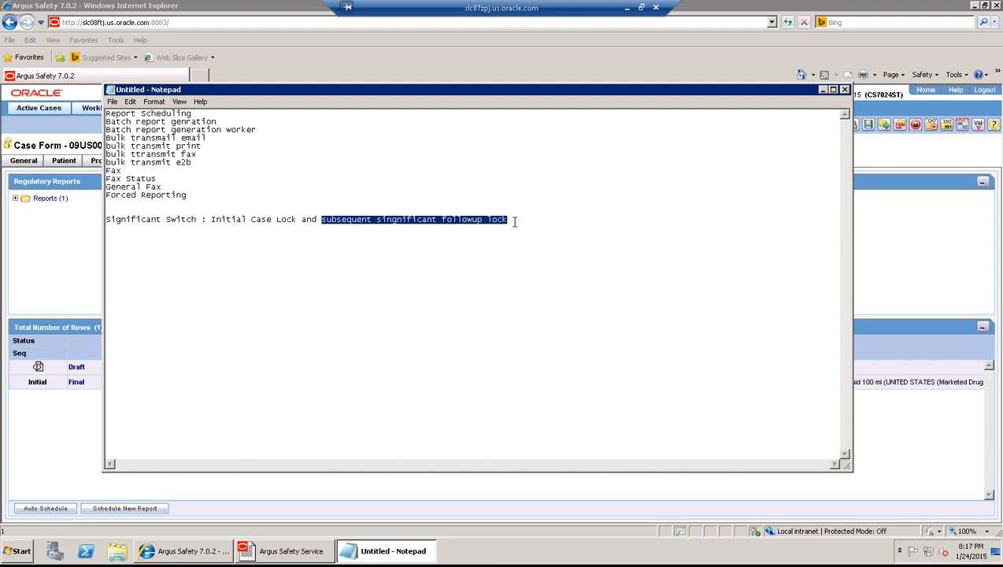
pyautogui.click(911, 254)
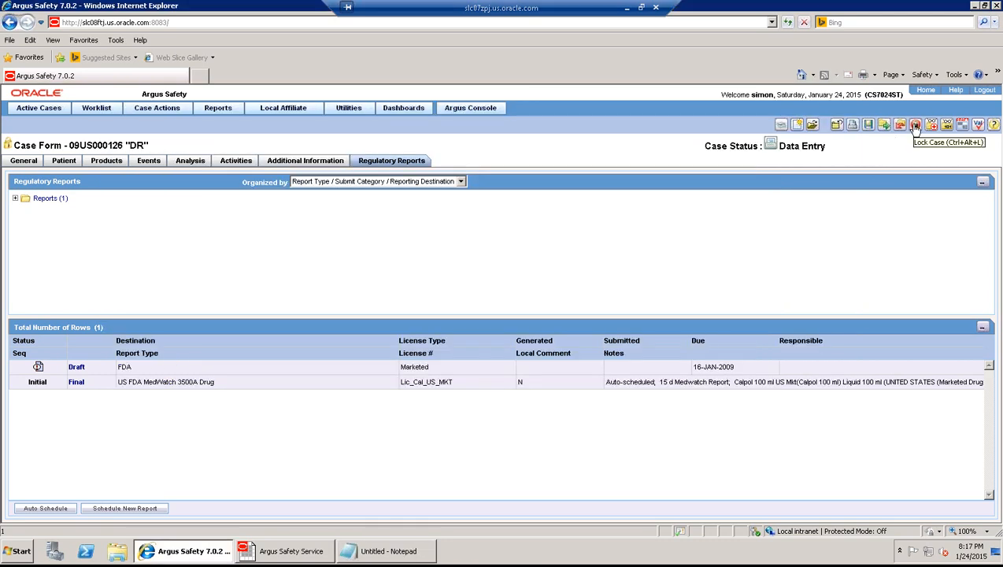
# - Request unlocking of case 09US000126, entering the account password and the note 'as'
pyautogui.click(915, 126)
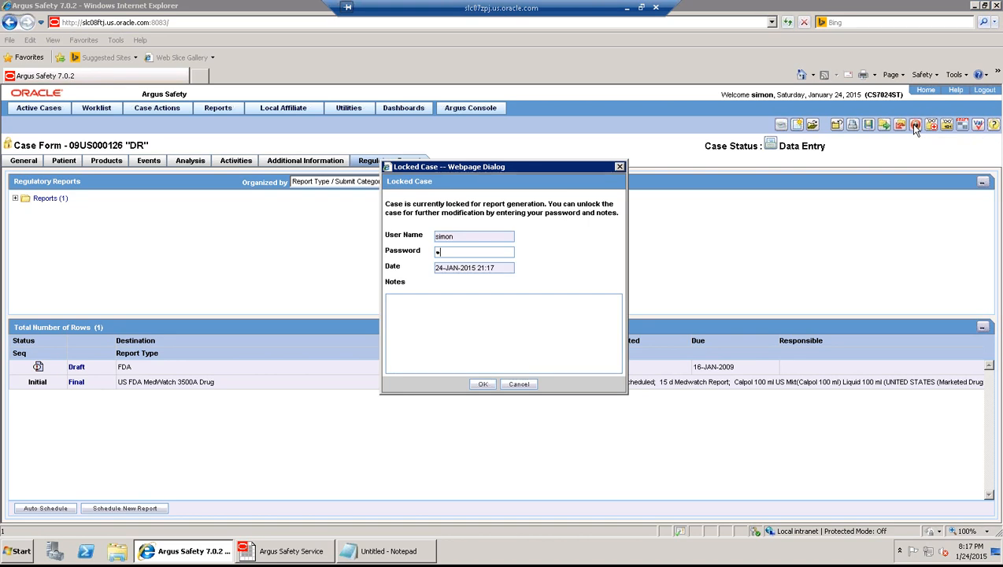
pyautogui.press('Tab')
pyautogui.write('as')
pyautogui.click(481, 384)
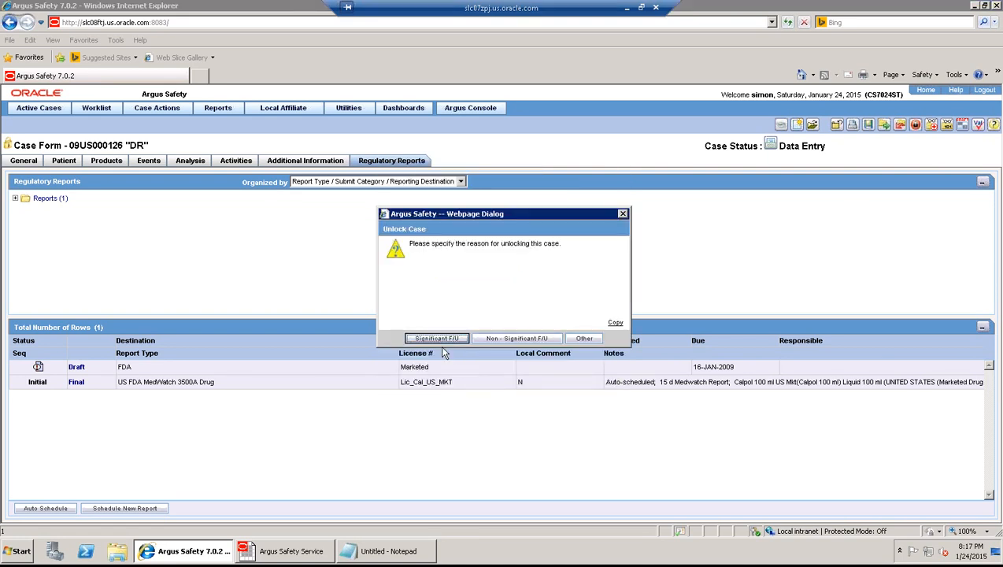
# - Unlock as a significant follow-up received 01-JAN-2010 and bring up the case's events
pyautogui.click(437, 339)
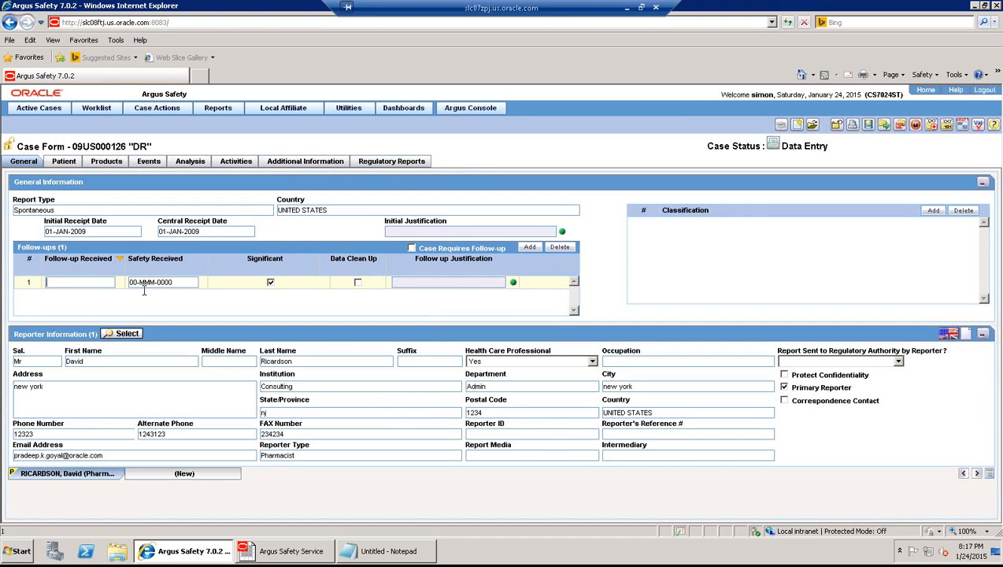
pyautogui.write('010120010')
pyautogui.press('Tab')
pyautogui.click(151, 164)
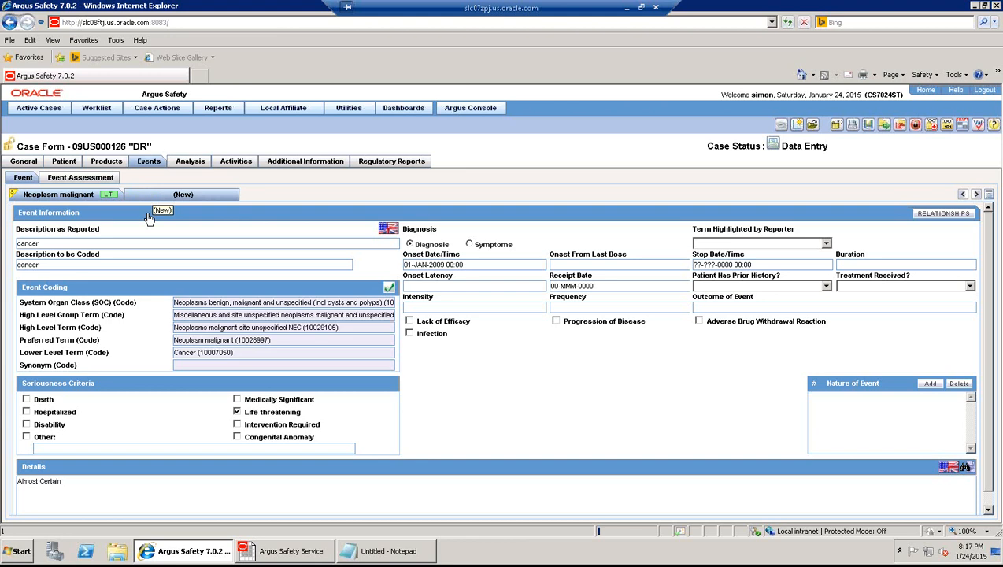
# - Add a new event 'asthma', auto-coded to MedDRA Asthma (10003553), then view regulatory reports
pyautogui.click(150, 216)
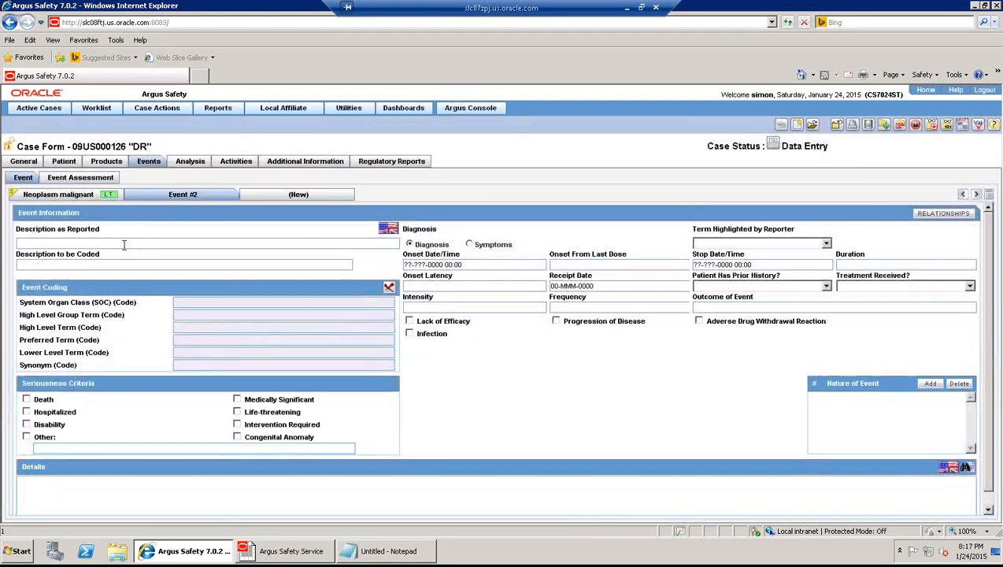
pyautogui.click(118, 245)
pyautogui.write('asthma')
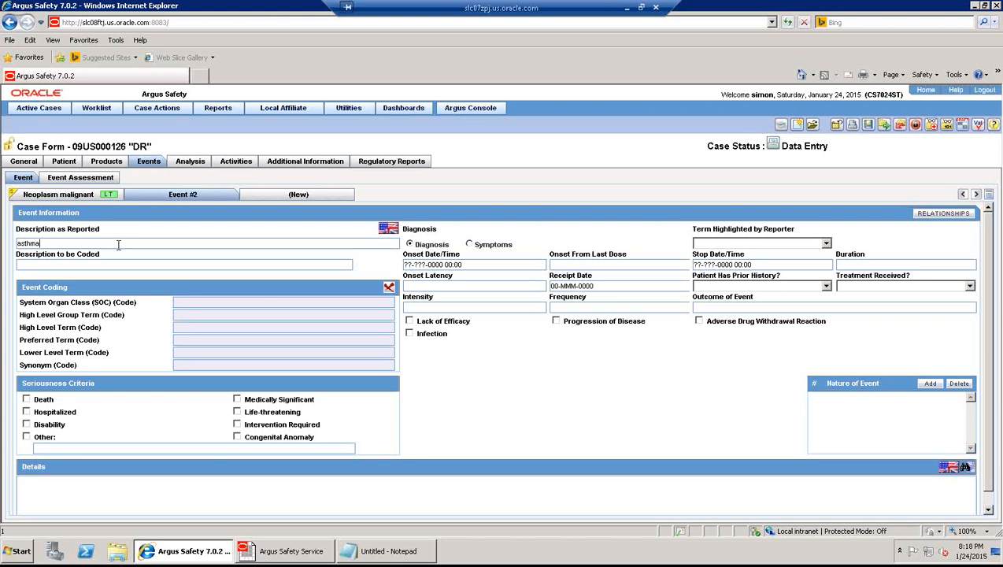
pyautogui.press('Tab')
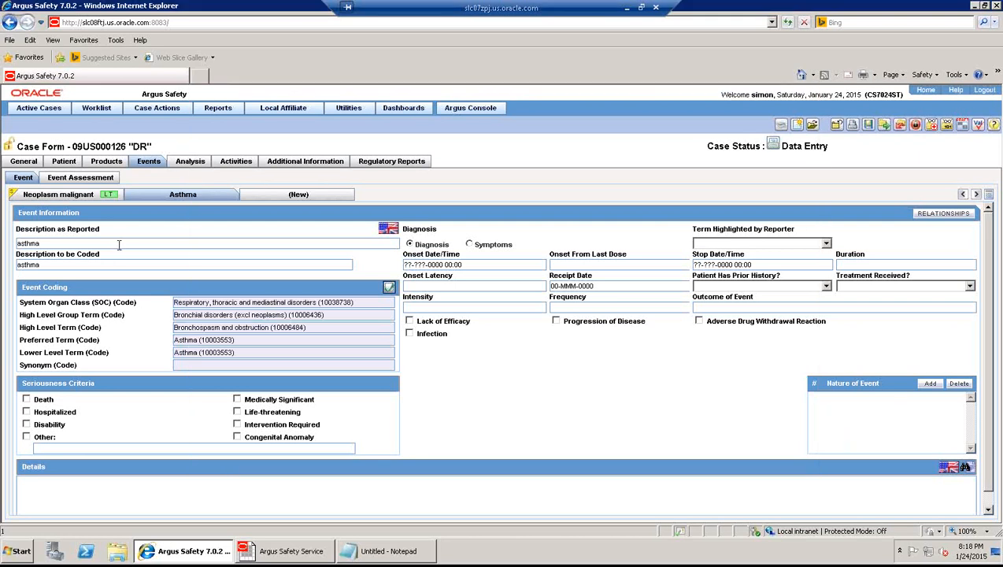
pyautogui.click(402, 162)
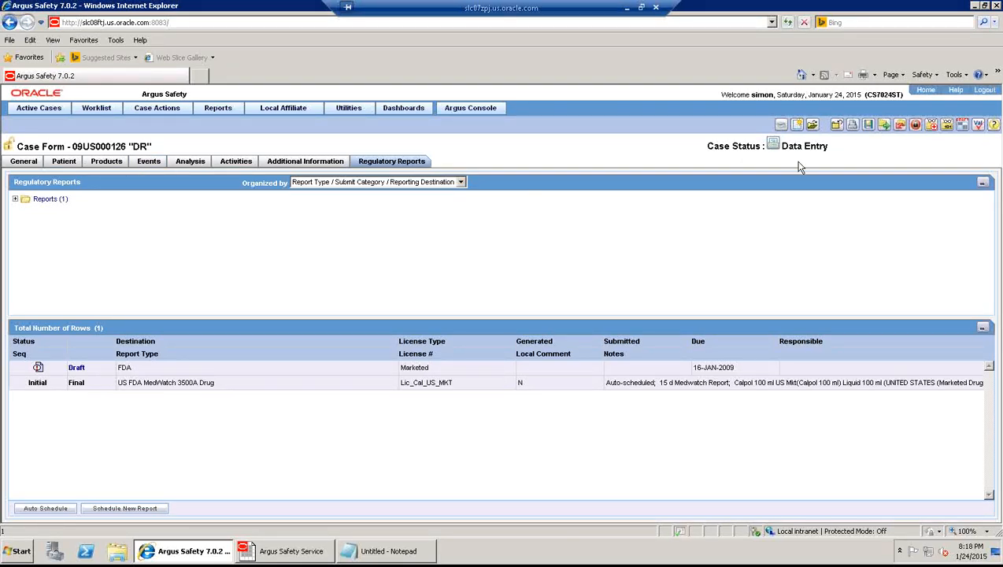
# - Relock the case with note 'case locked' to add the FU#1 draft, then open the initial report's final PDF
pyautogui.click(916, 126)
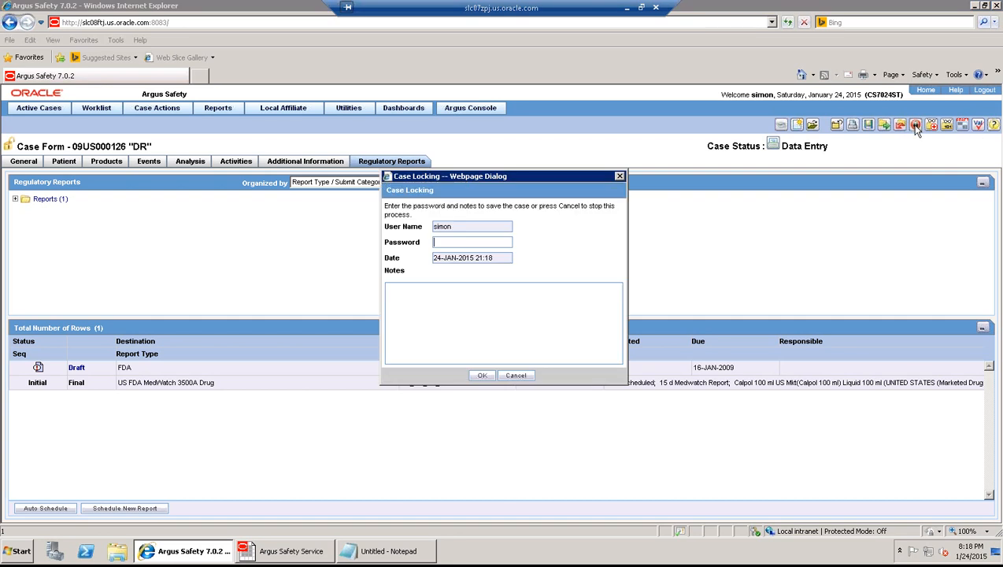
pyautogui.write('•••••••••')
pyautogui.press('Tab')
pyautogui.write('case locked')
pyautogui.click(392, 551)
pyautogui.click(365, 230)
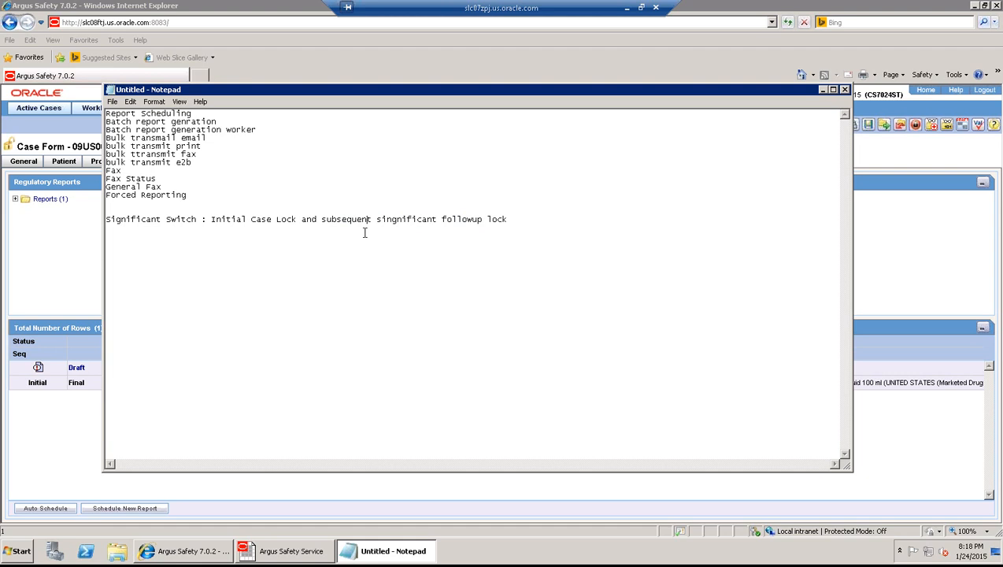
pyautogui.click(55, 245)
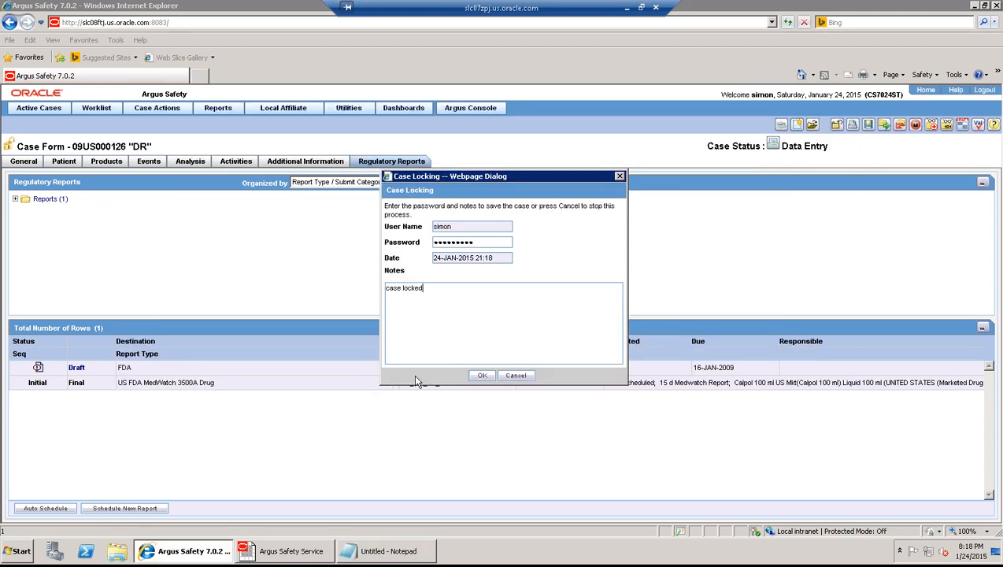
pyautogui.click(485, 377)
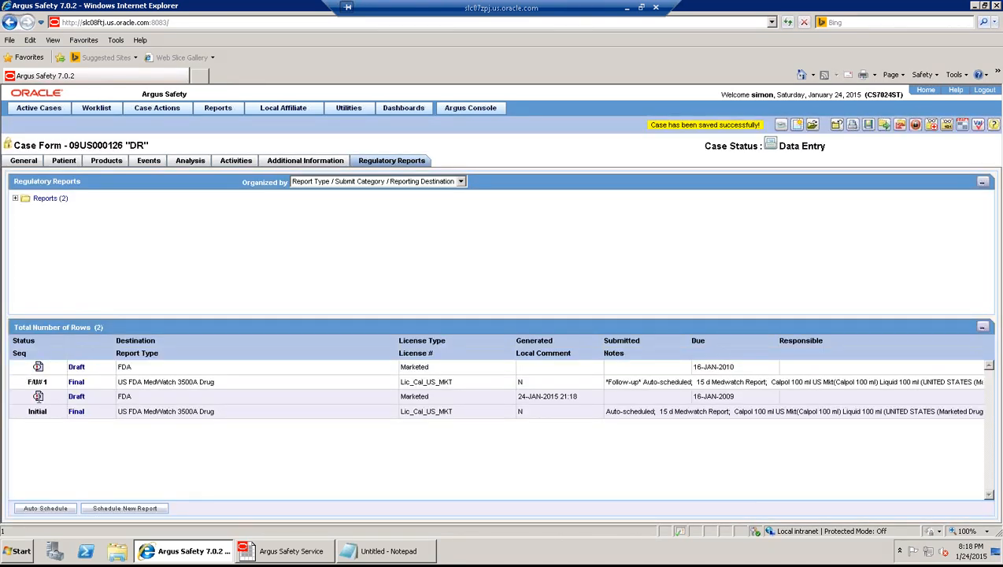
pyautogui.click(77, 412)
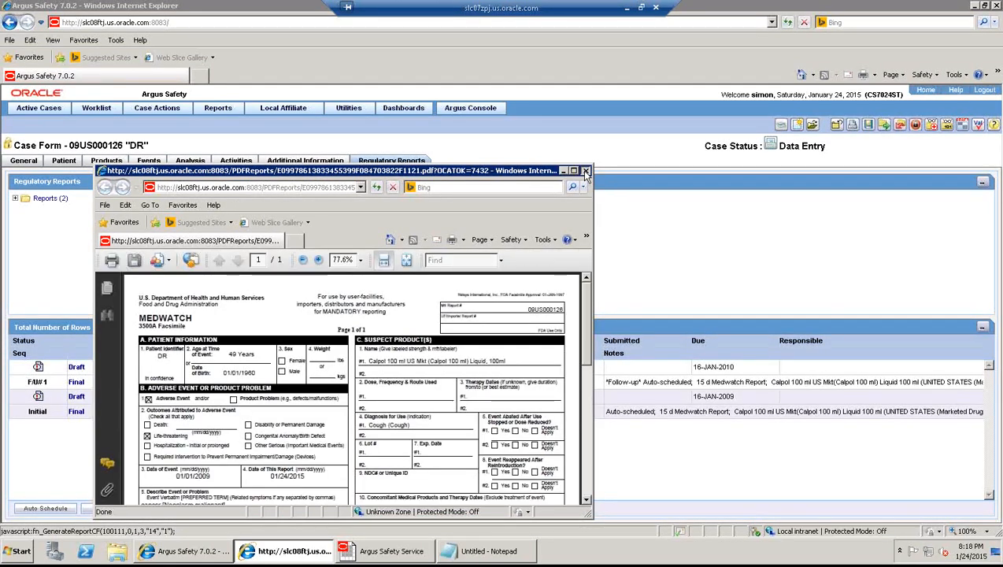
# - Close the PDF and route the initial MedWatch 3500A report to Approved with comment 'approved'
pyautogui.click(585, 171)
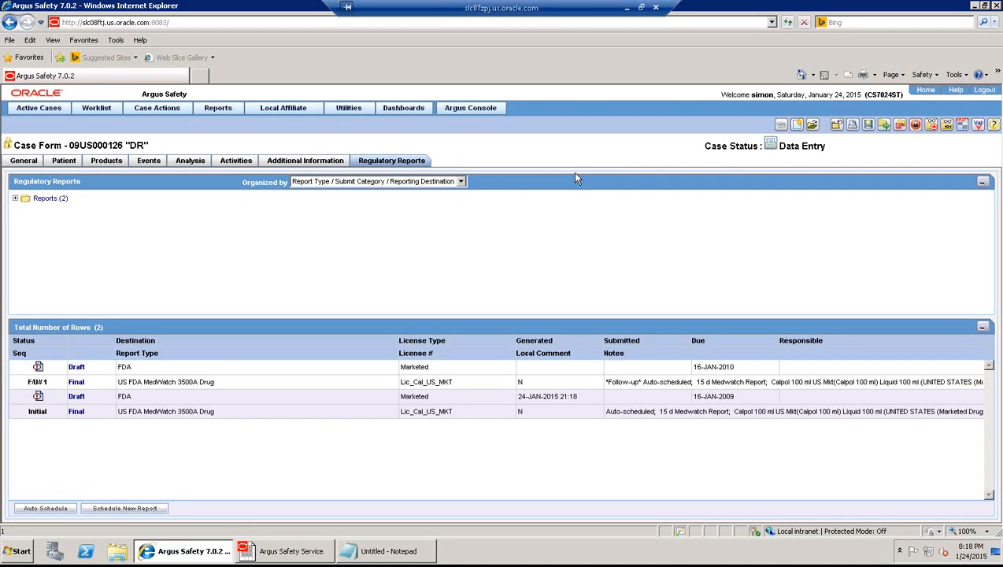
pyautogui.click(39, 398)
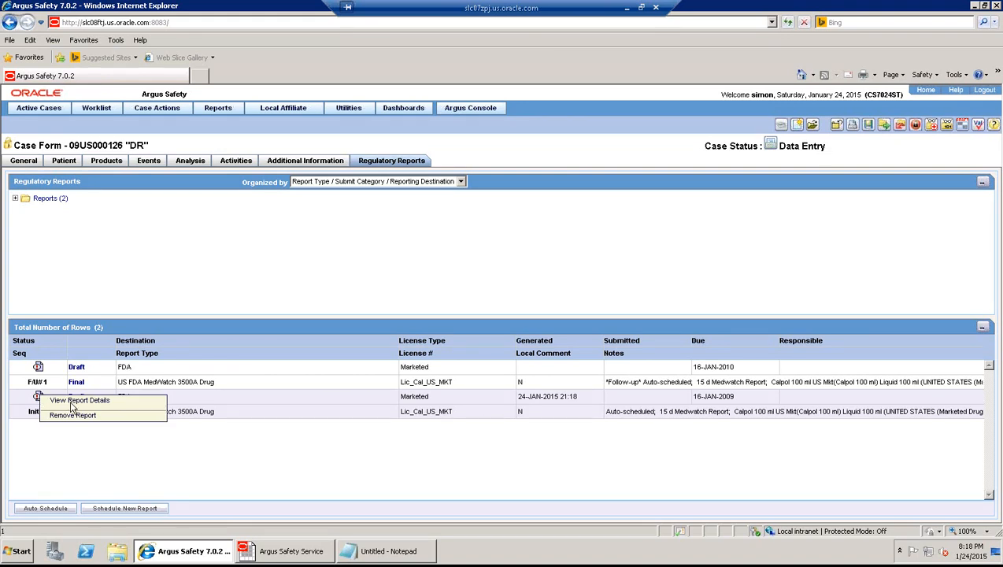
pyautogui.click(75, 400)
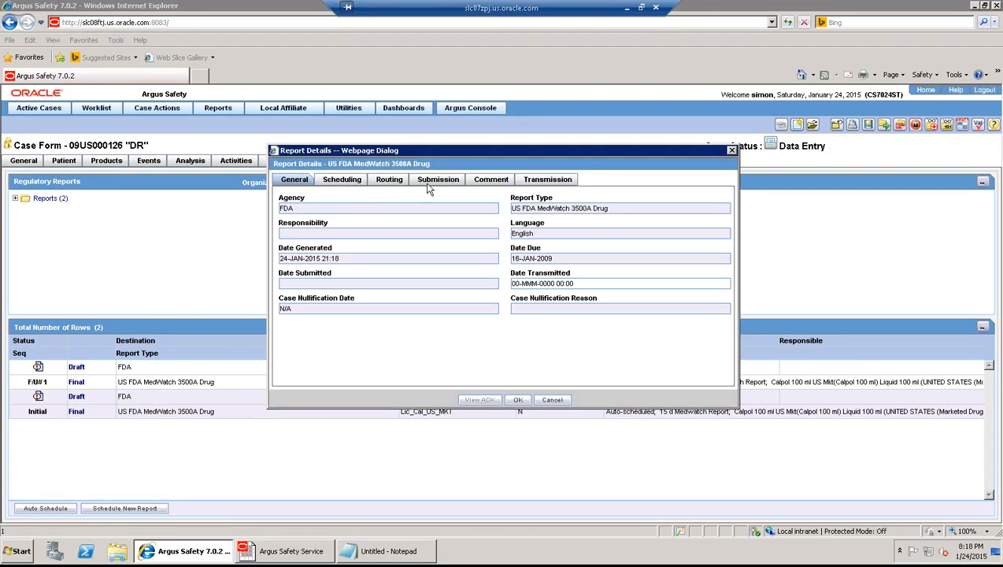
pyautogui.click(391, 181)
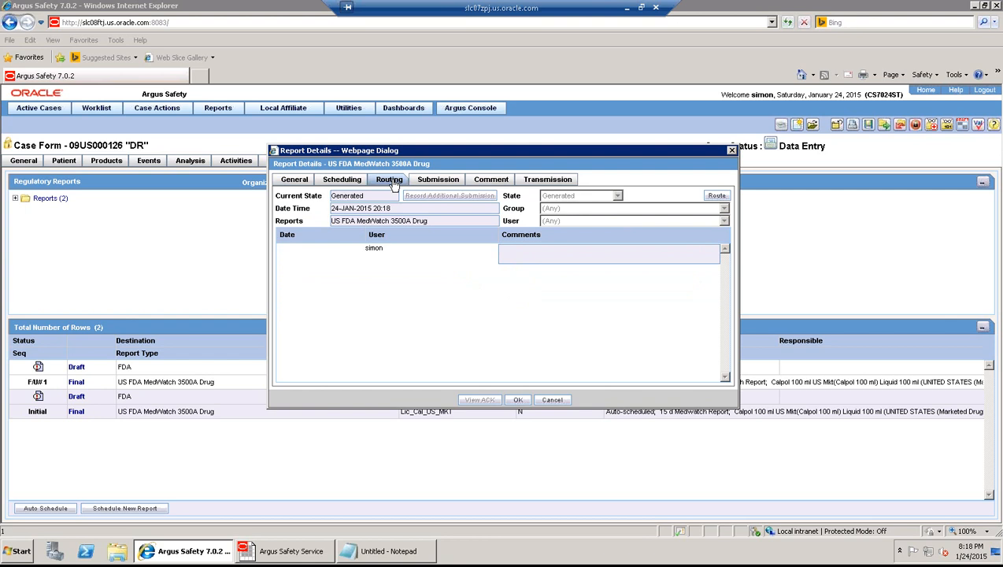
pyautogui.click(718, 196)
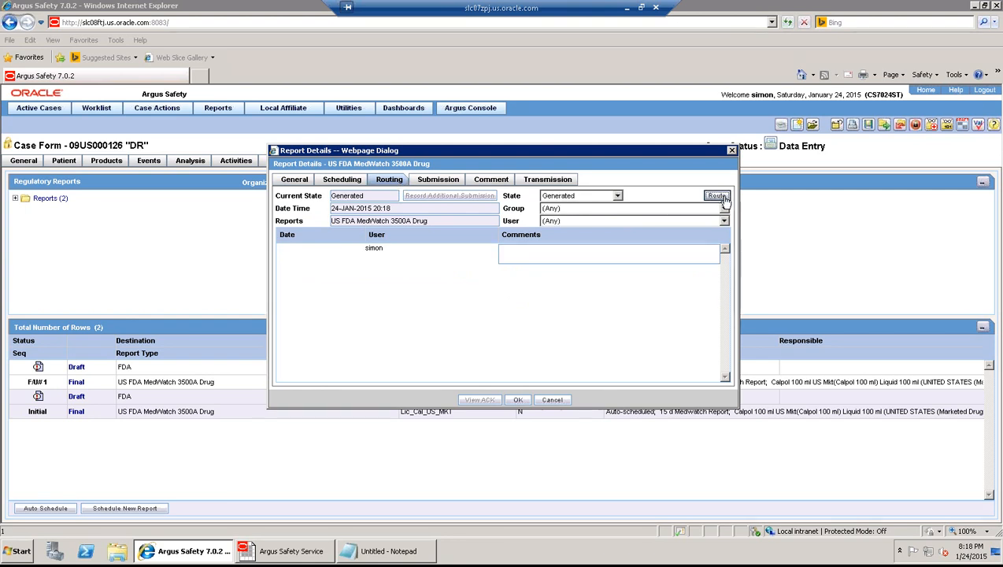
pyautogui.click(617, 197)
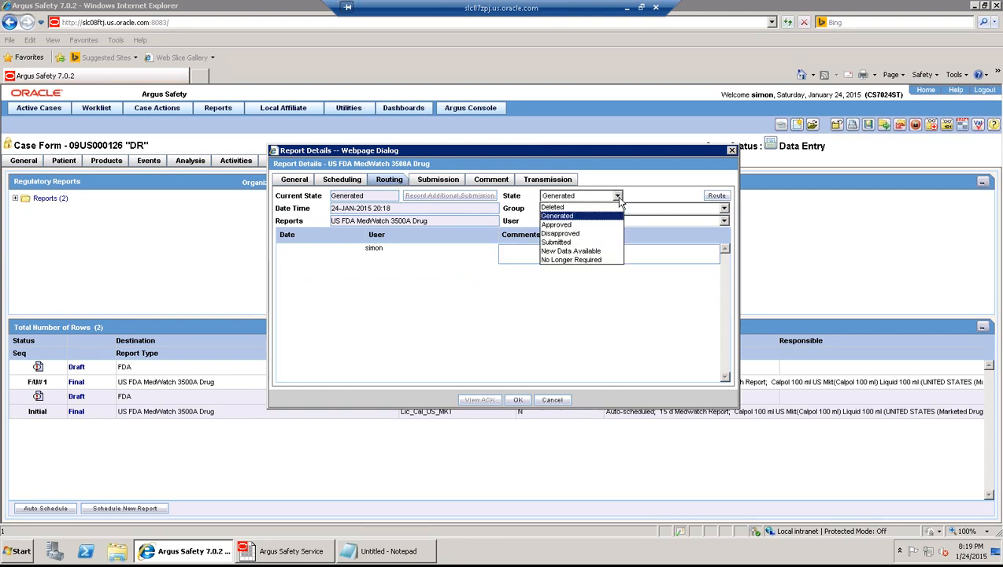
pyautogui.click(577, 227)
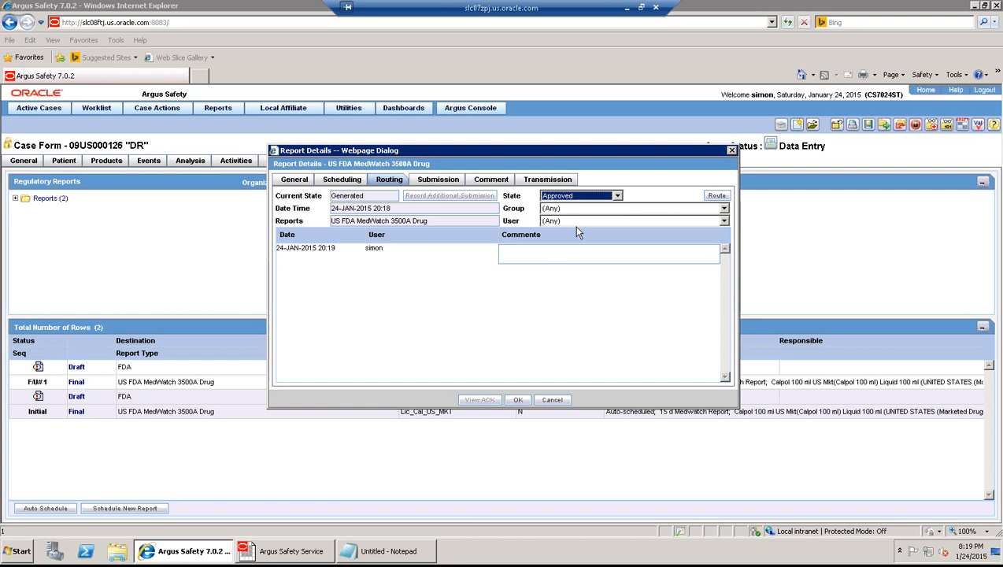
pyautogui.click(538, 255)
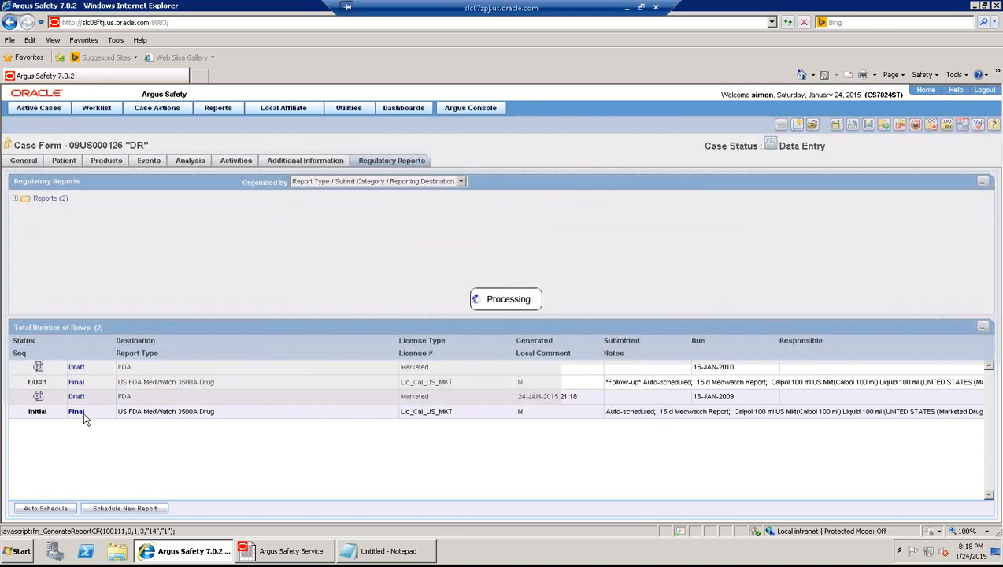
pyautogui.write('approved')
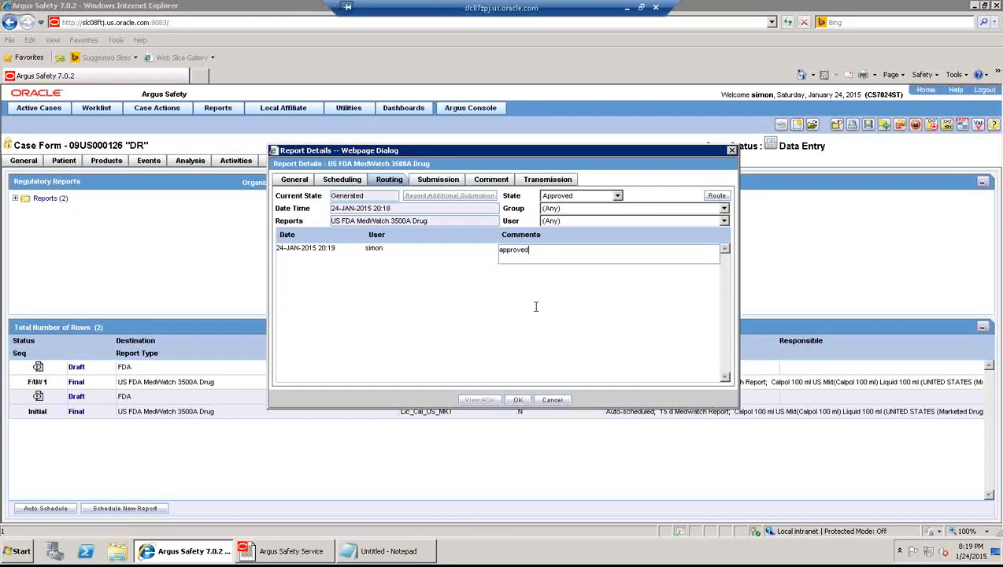
pyautogui.click(517, 399)
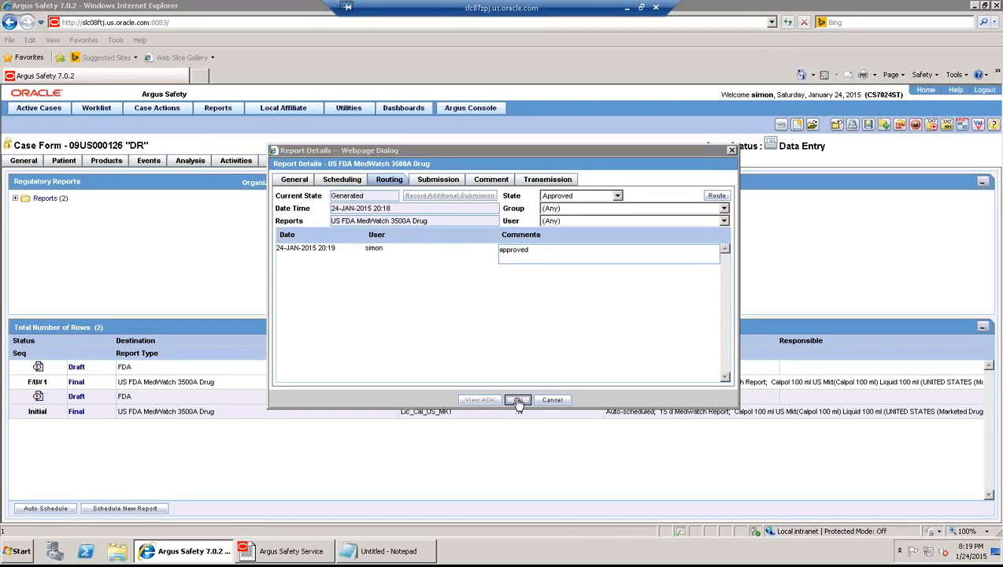
# - Route the initial MedWatch report to Submitted with justification 'Not specified', then save the case
pyautogui.click(38, 398)
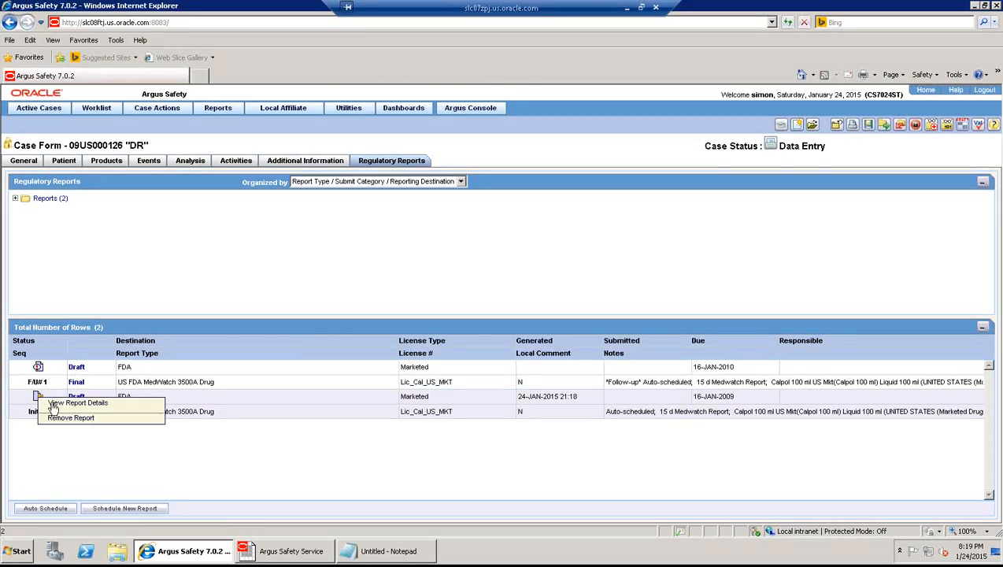
pyautogui.click(53, 403)
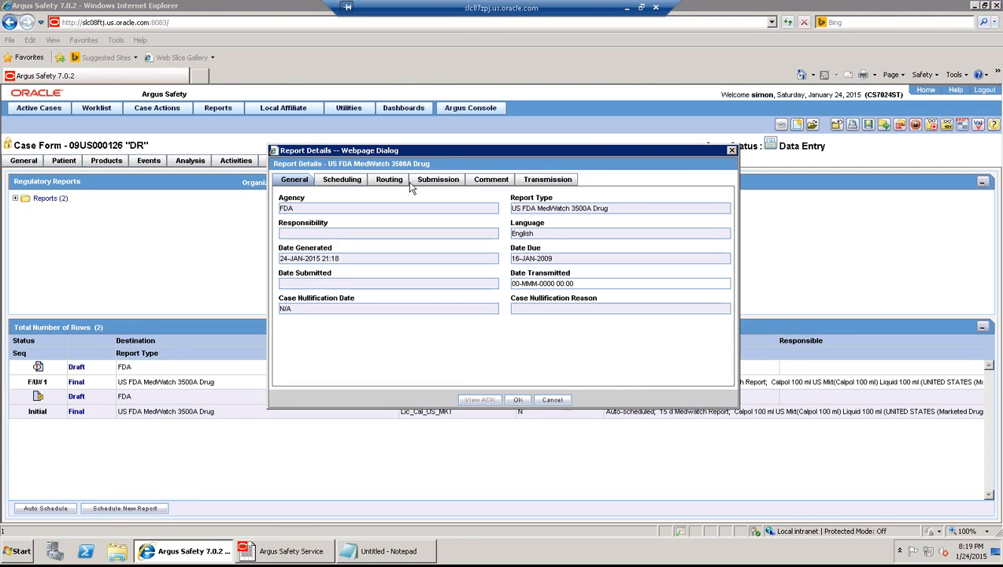
pyautogui.click(409, 181)
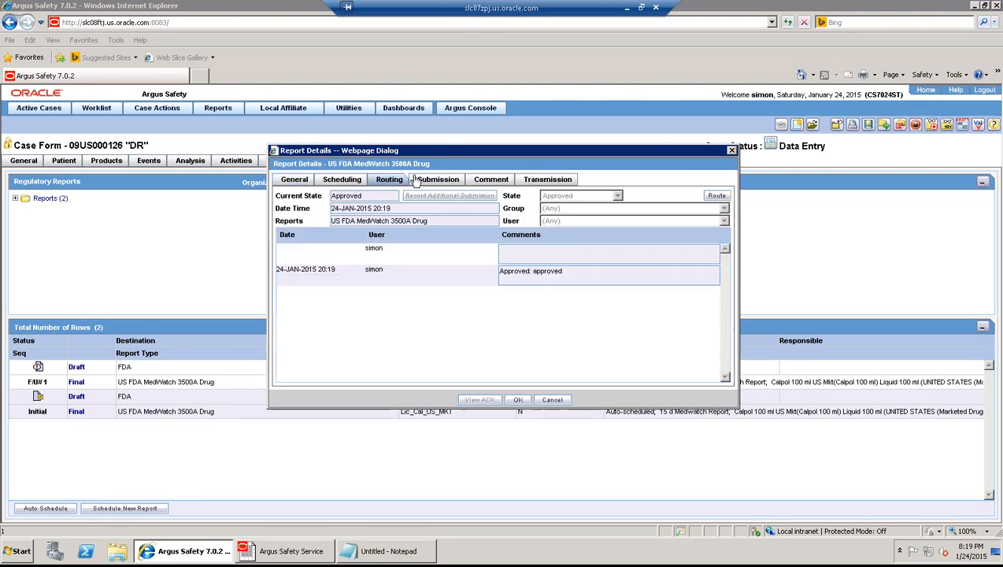
pyautogui.click(716, 195)
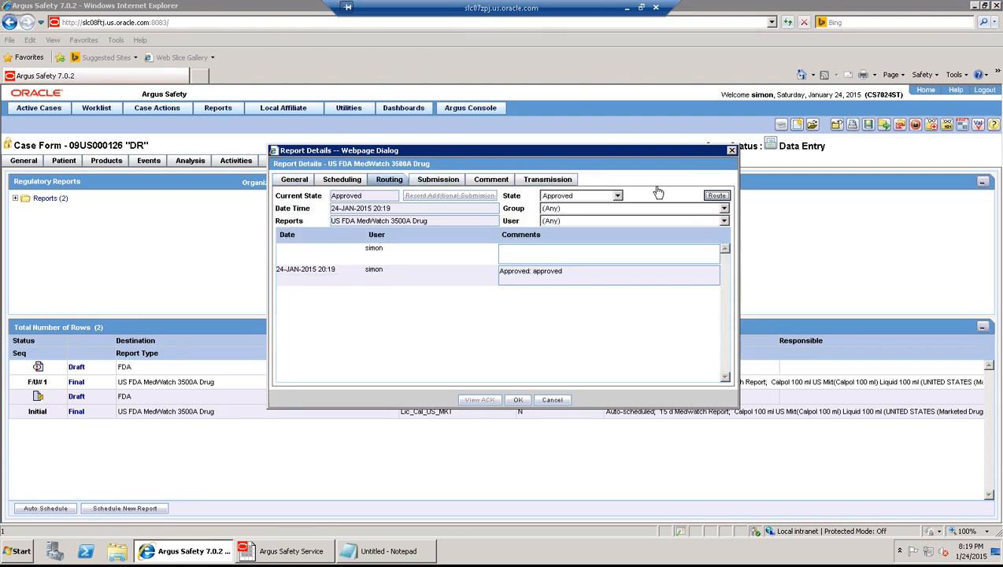
pyautogui.click(616, 195)
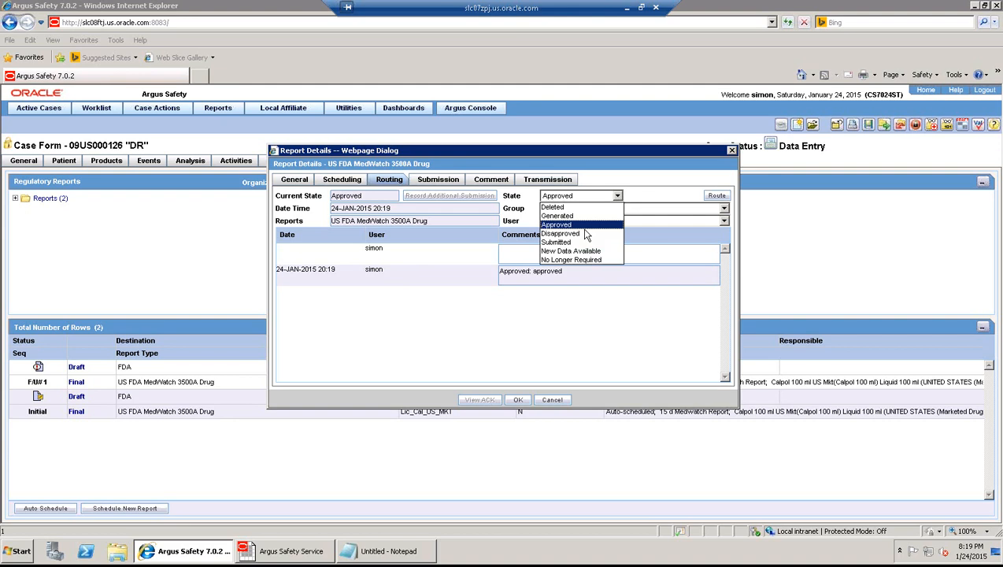
pyautogui.click(573, 242)
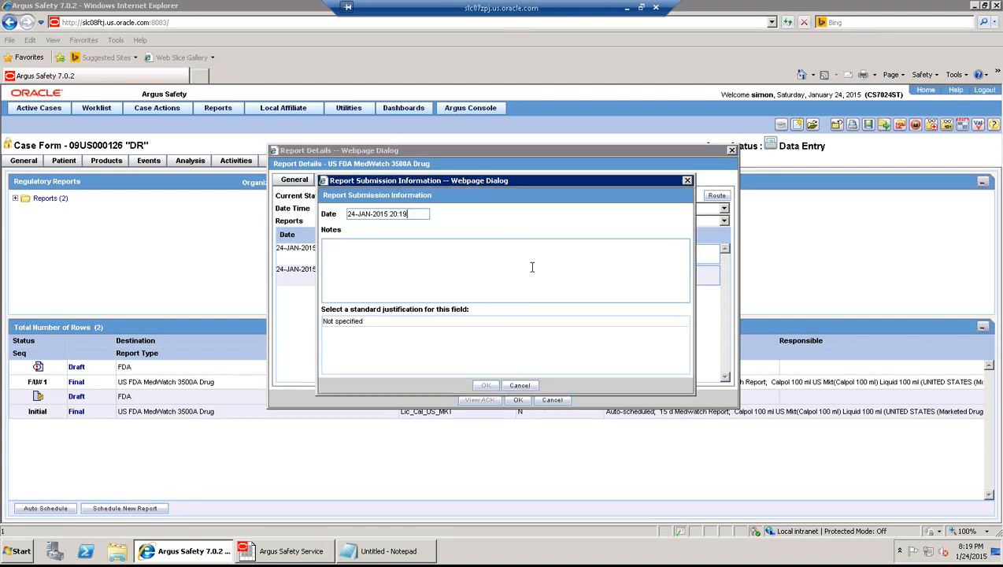
pyautogui.click(399, 323)
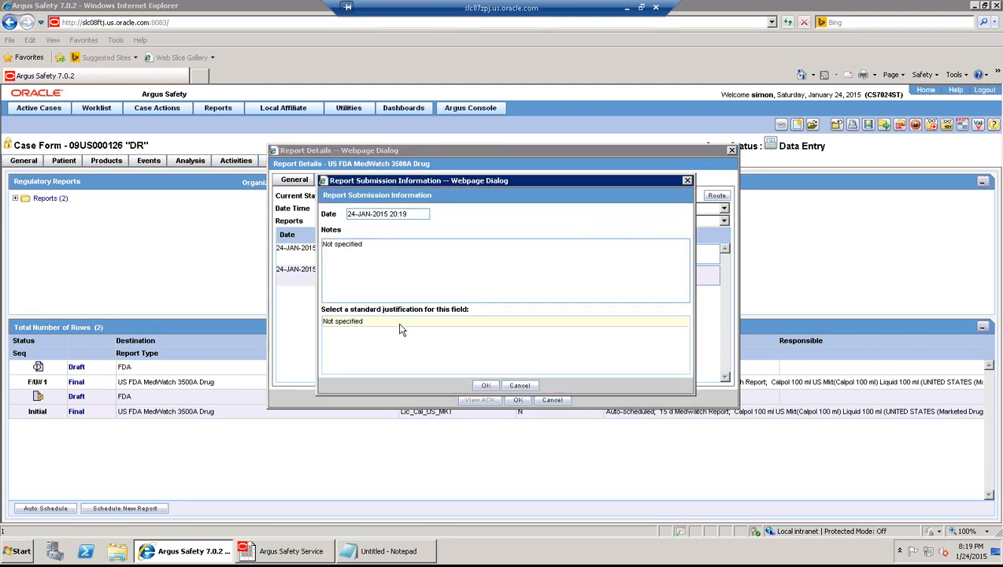
pyautogui.click(486, 385)
pyautogui.click(518, 400)
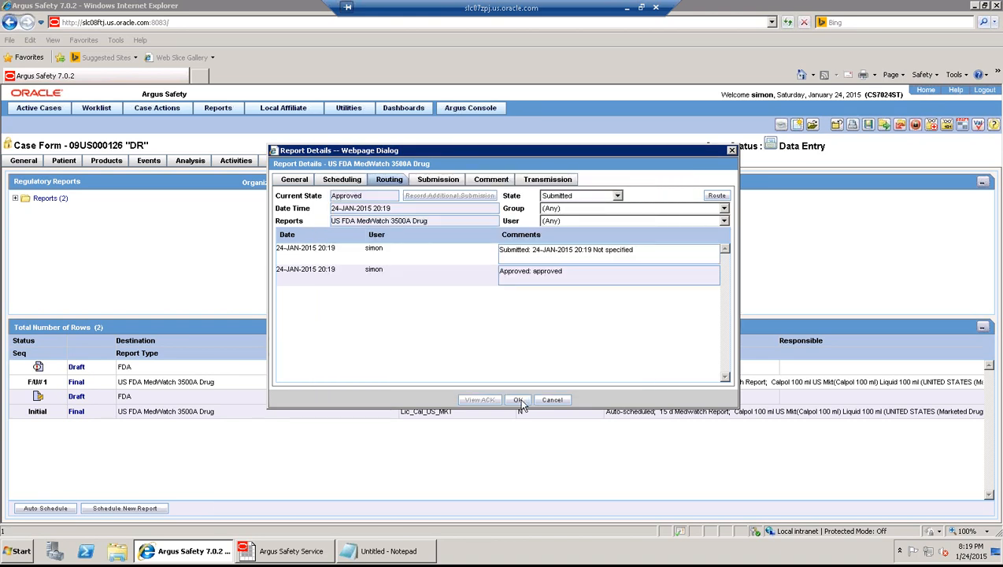
pyautogui.click(868, 125)
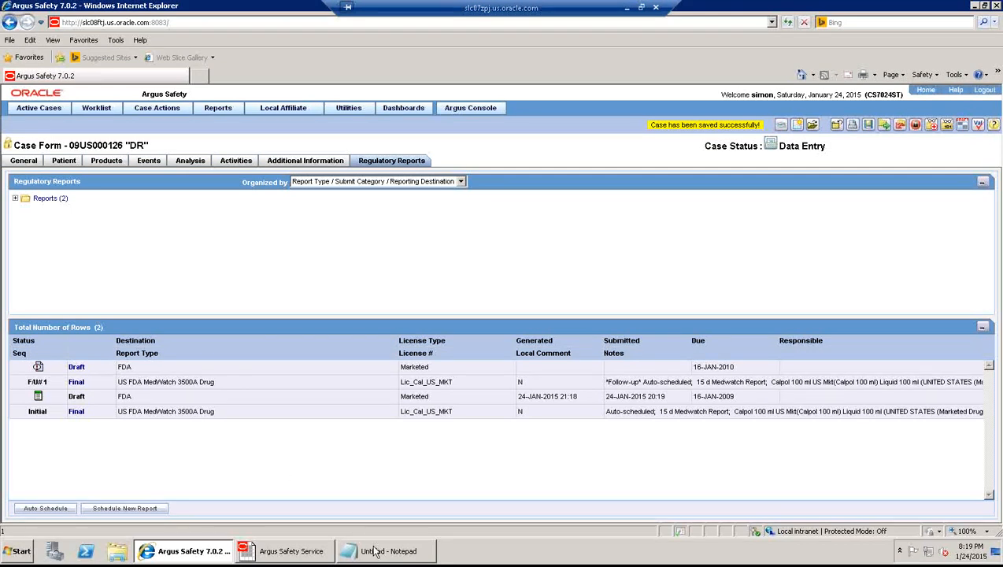
pyautogui.click(374, 550)
pyautogui.click(211, 219)
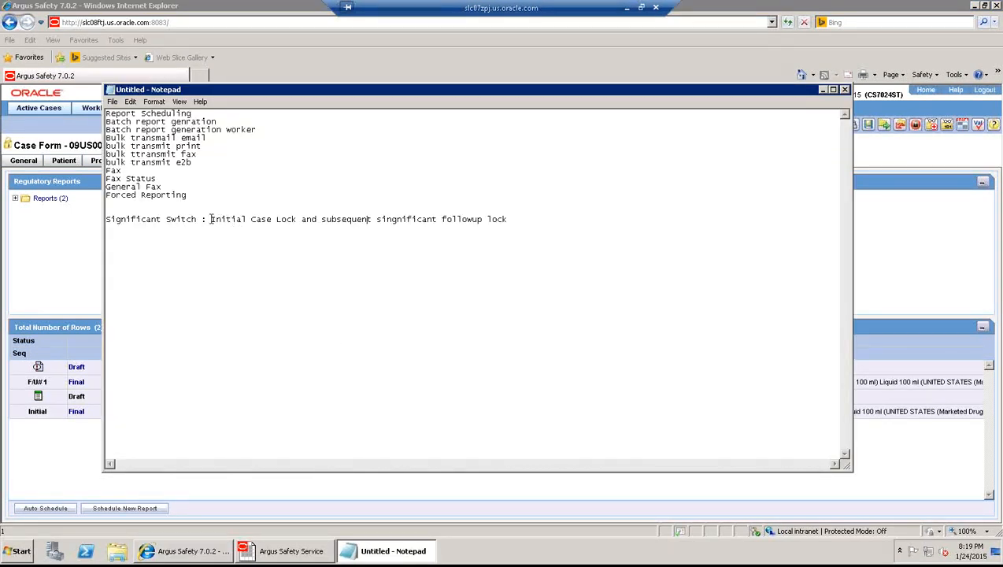
pyautogui.keyDown('shift'); pyautogui.click(323, 219); pyautogui.keyUp('shift')
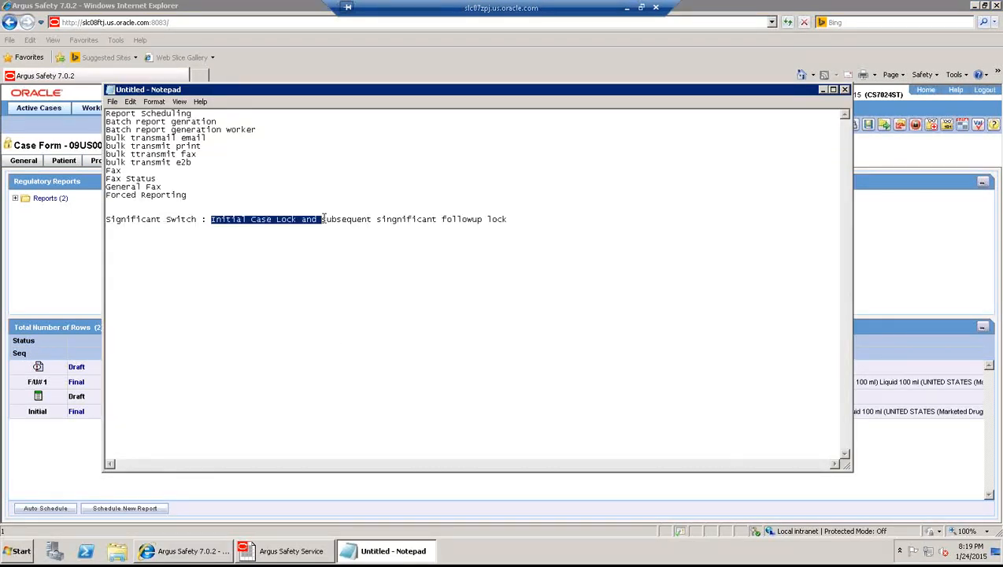
pyautogui.moveTo(376, 220); pyautogui.dragTo(509, 221)
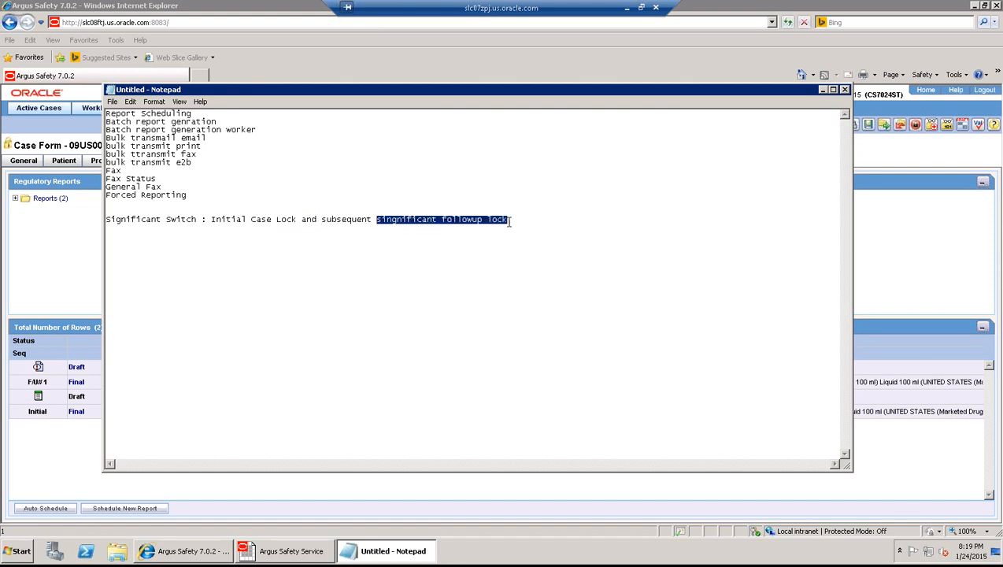
pyautogui.click(932, 247)
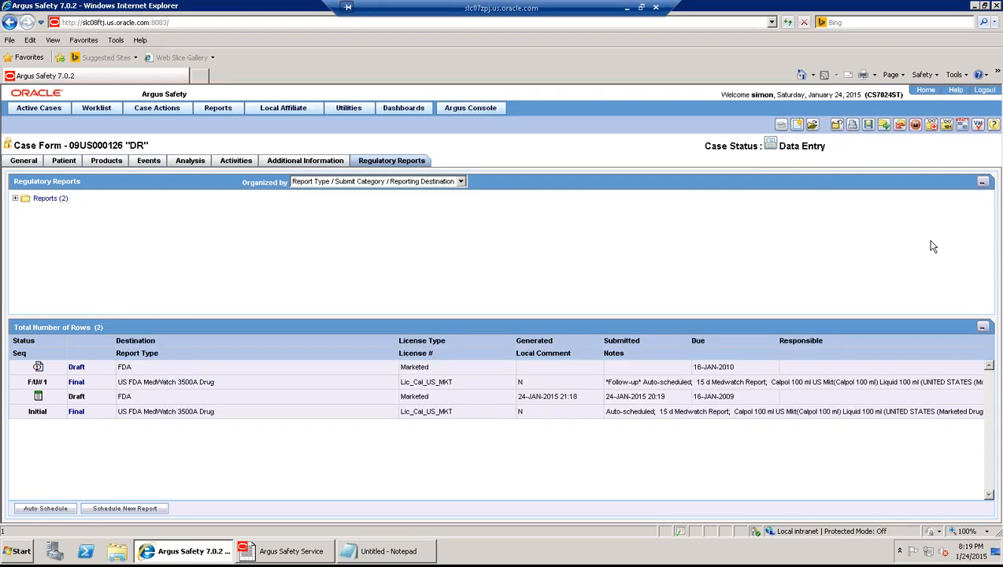
# - Unlock case 09US000126 with the password and an unlock note as a Non-Significant follow-up
pyautogui.click(916, 128)
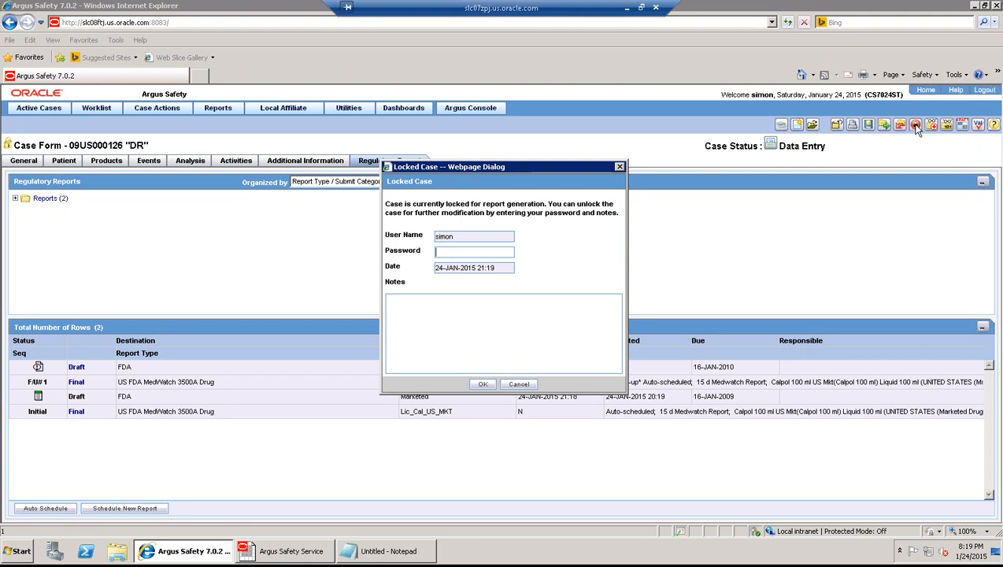
pyautogui.write('•••••••••')
pyautogui.press('Tab')
pyautogui.write('case ul')
pyautogui.write('lock')
pyautogui.click(484, 384)
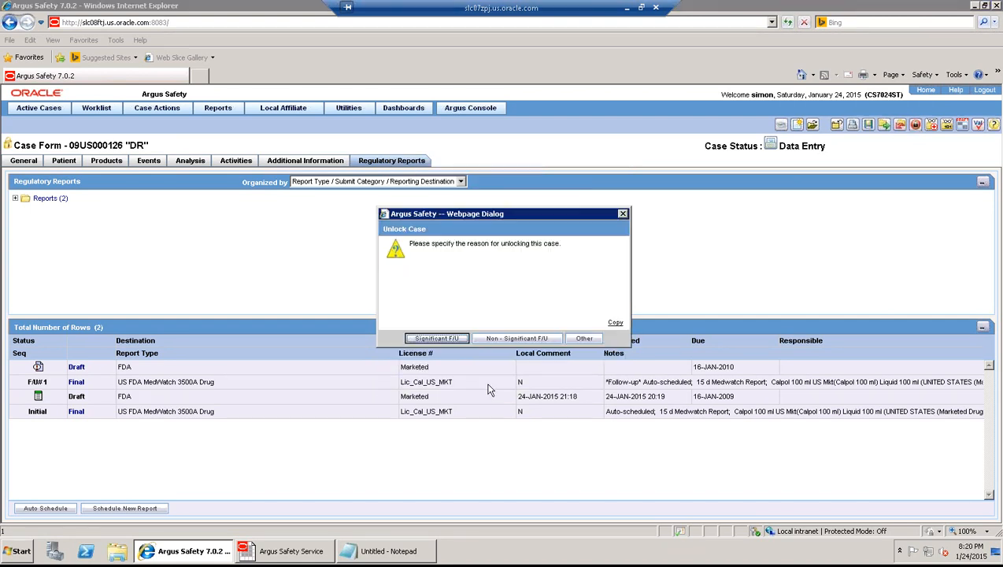
pyautogui.click(535, 340)
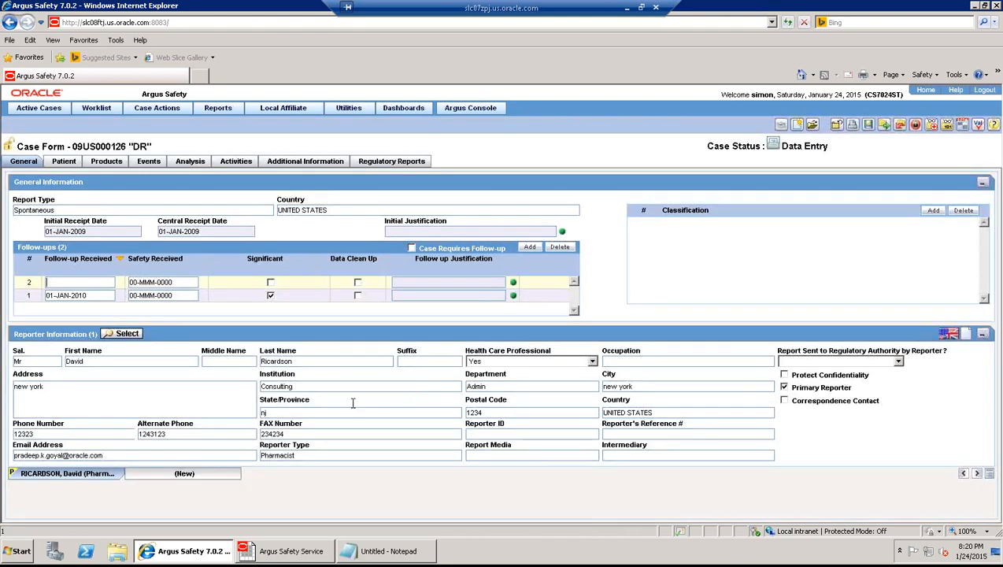
# - Change the reporter's institution from Consulting to 'Bolly wood' and dismiss the missing follow-up date warning
pyautogui.doubleClick(263, 387)
pyautogui.write('Bolly wood')
pyautogui.click(384, 164)
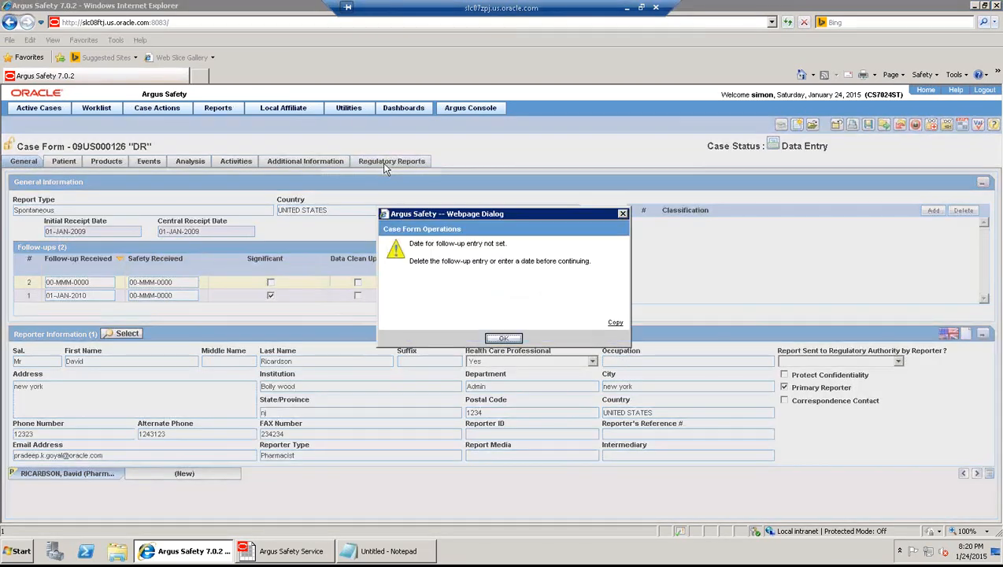
pyautogui.click(503, 338)
# - Set follow-up 2's received date to 01-JAN-2011 and view the regulatory reports
pyautogui.click(93, 282)
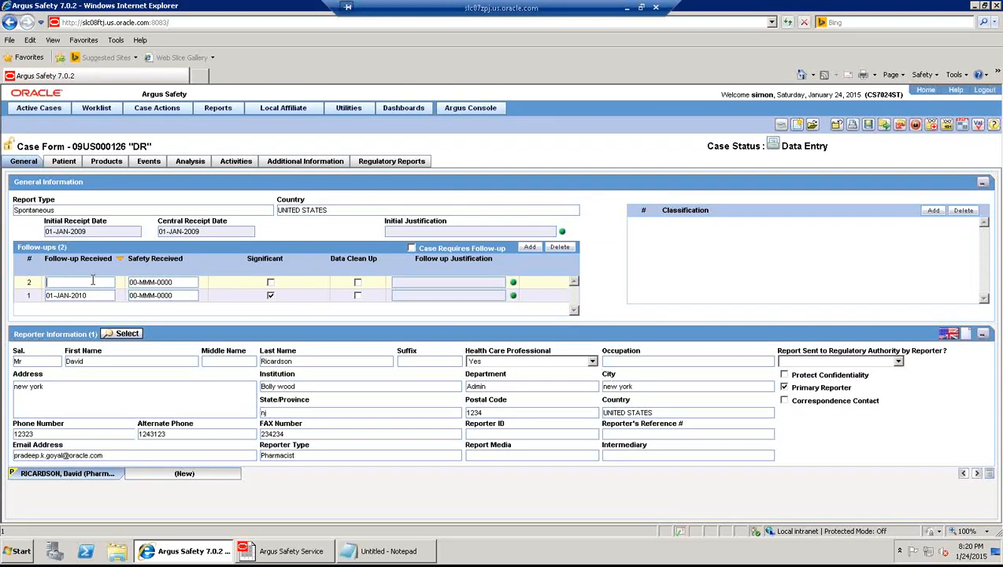
pyautogui.write('010120011')
pyautogui.press('Tab')
pyautogui.click(391, 163)
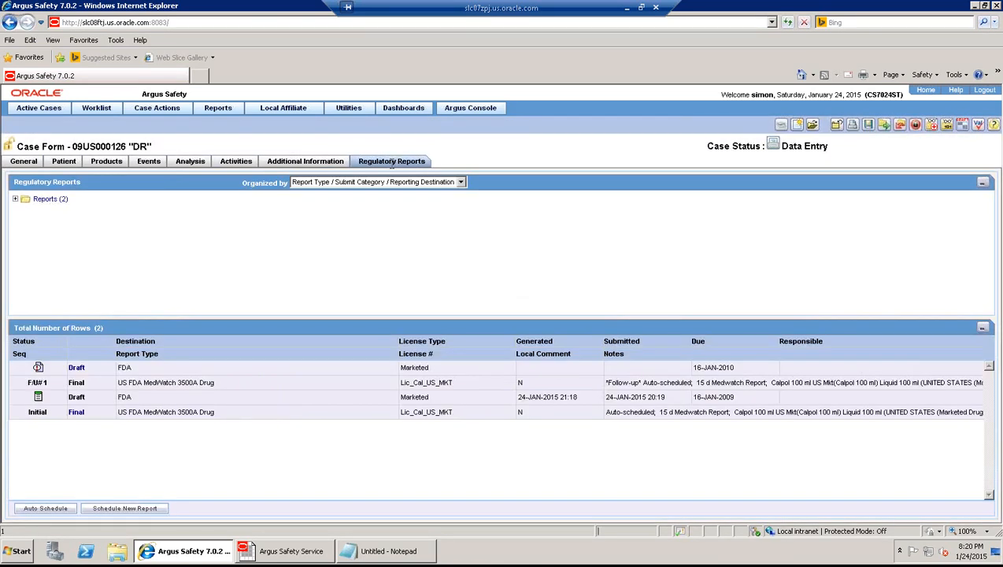
# - Relock case 09US000126 with the password and note 'case locked' to regenerate the follow-up MedWatch draft
pyautogui.click(915, 126)
pyautogui.write('s')
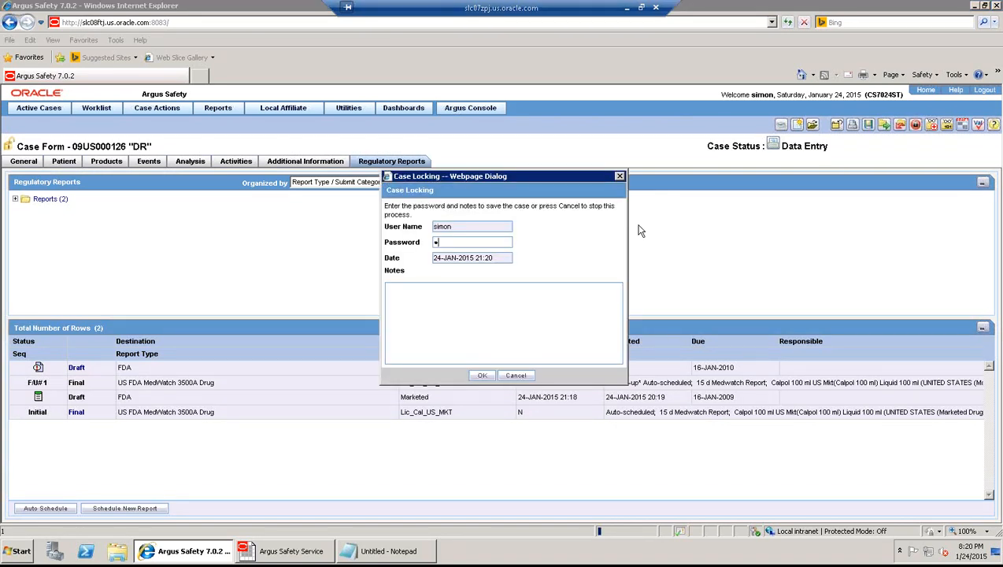
pyautogui.write('••••••••')
pyautogui.press('Tab')
pyautogui.write('case locked')
pyautogui.click(482, 376)
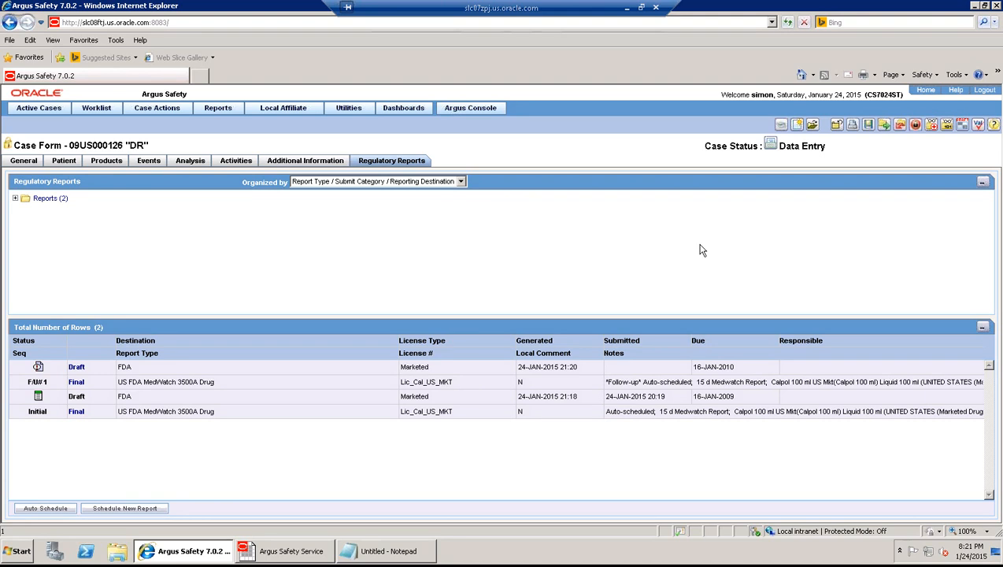
# - Show the Notepad notes ending on the Significant Switch lock line, with nothing highlighted
pyautogui.click(394, 553)
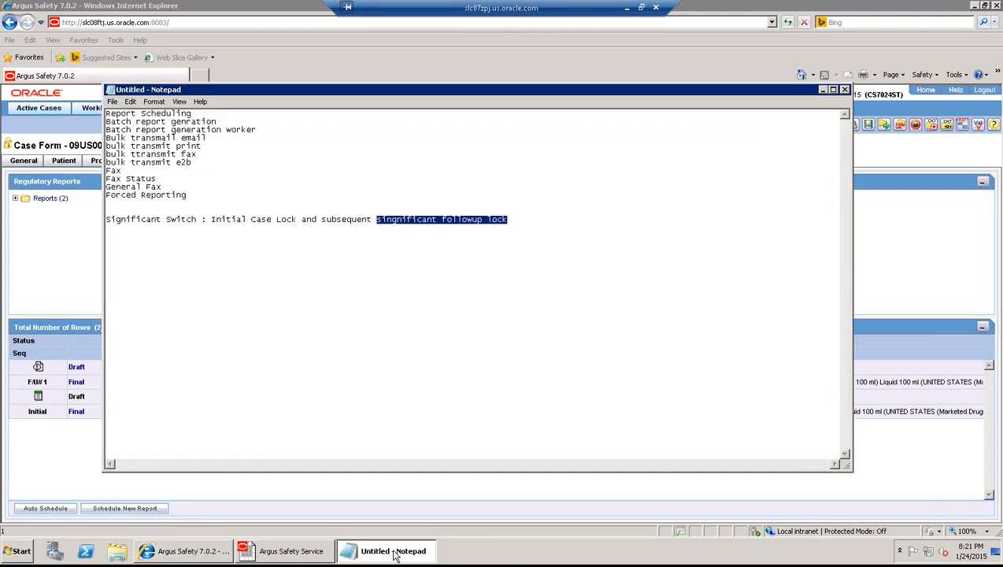
pyautogui.click(211, 221)
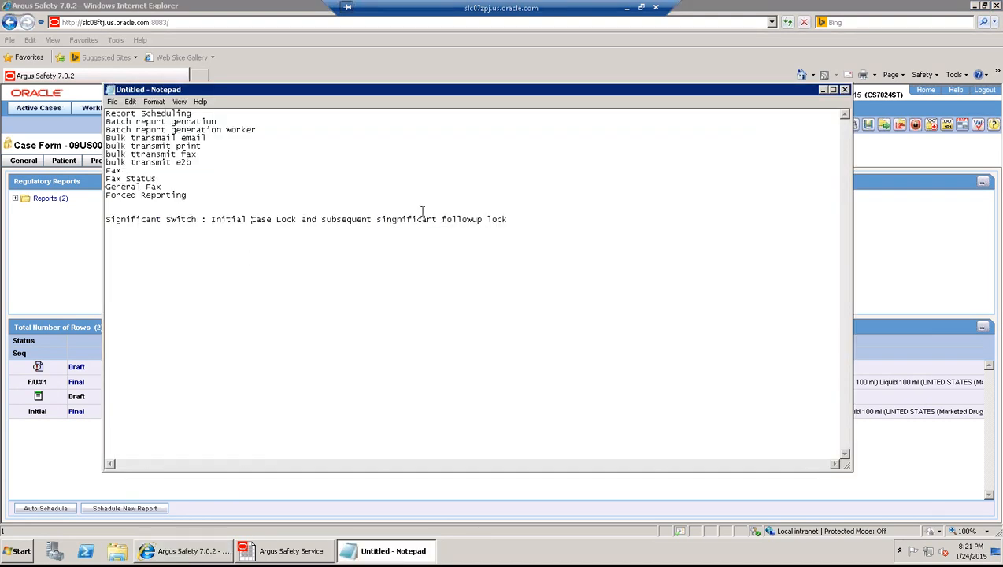
pyautogui.click(521, 220)
# - Show the 05. Expedited Reporting Algorithm and Workflow_Review_PG.ppt deck on title slide 1 of 56
pyautogui.click(643, 8)
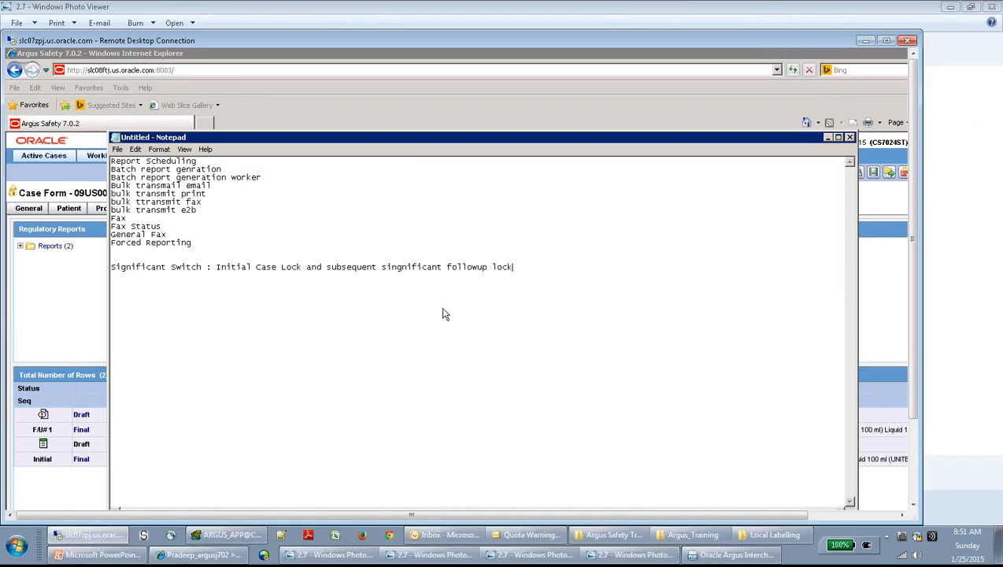
pyautogui.click(140, 555)
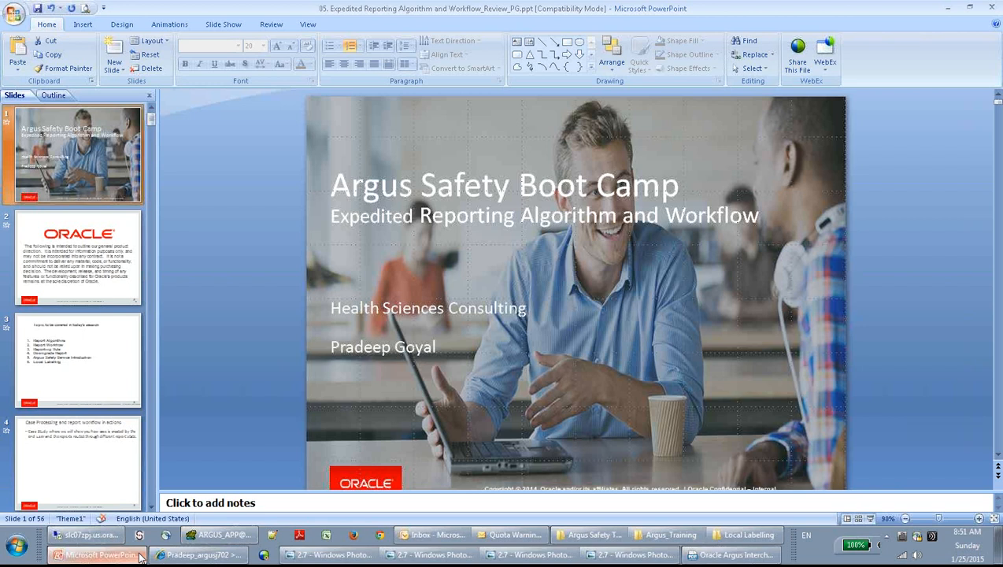
pyautogui.press('F5')
pyautogui.press('Escape')
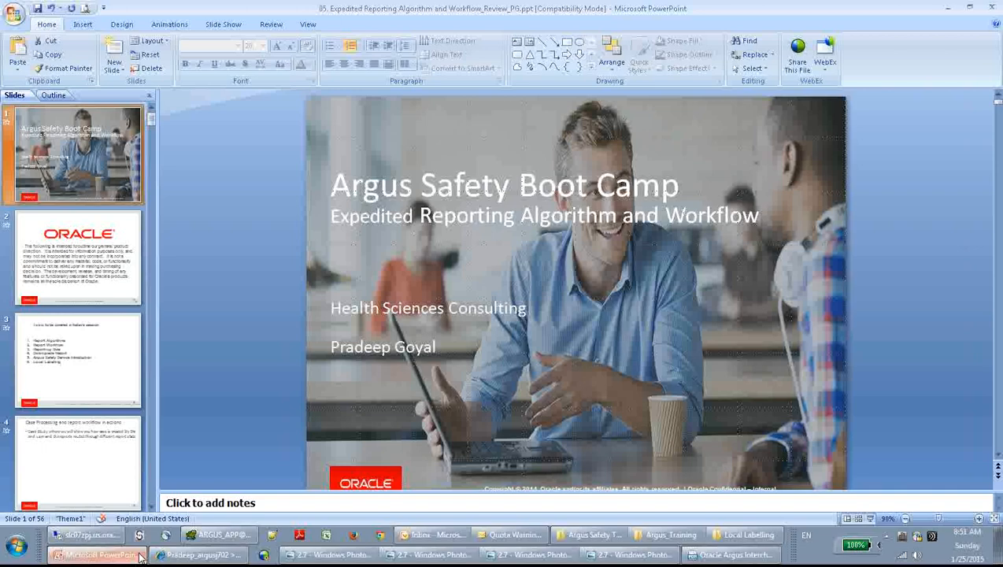